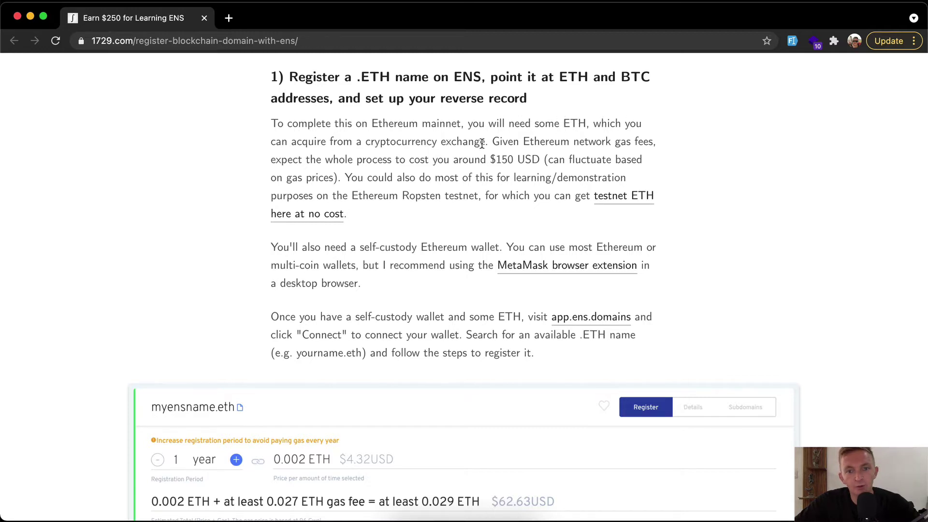
Highlight and then clear the guide's sentences about needing ETH and the Ropsten testnet.
left_click_drag(485, 143, 269, 121)
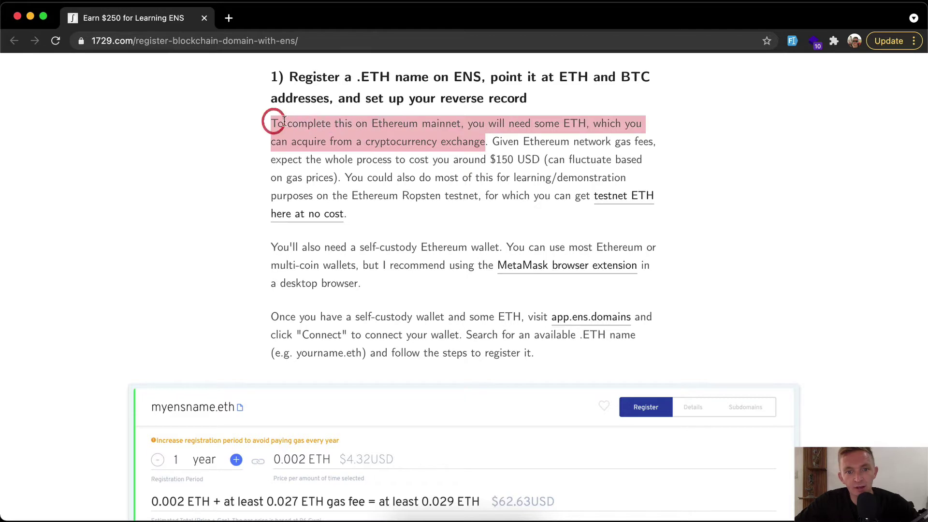
left_click(483, 149)
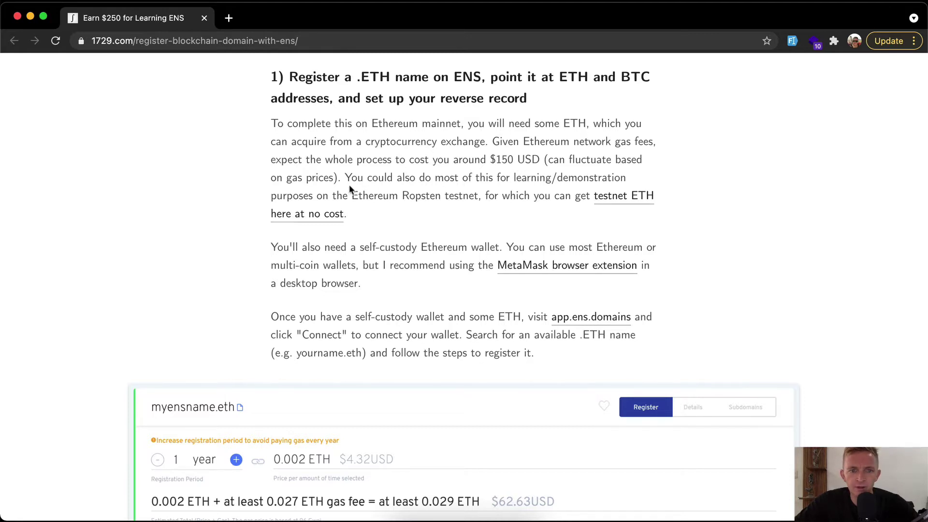
left_click_drag(472, 216, 343, 178)
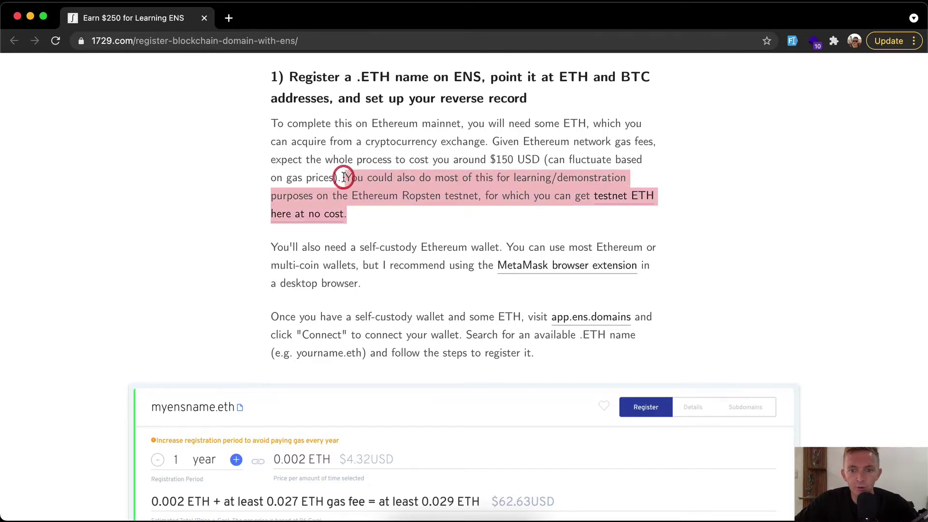
left_click(447, 227)
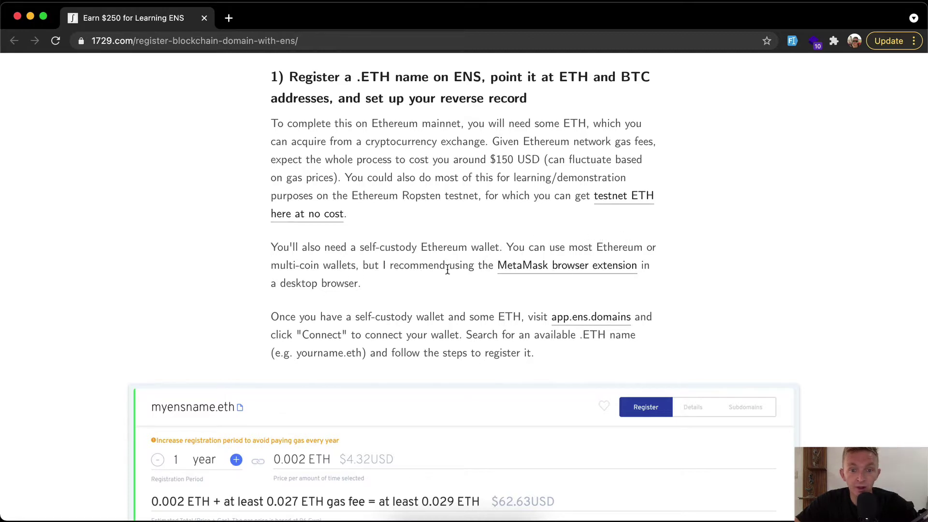
Open the MetaMask extension link as a right-half Chrome window and go to its download page.
right_click(552, 267)
left_click(587, 271)
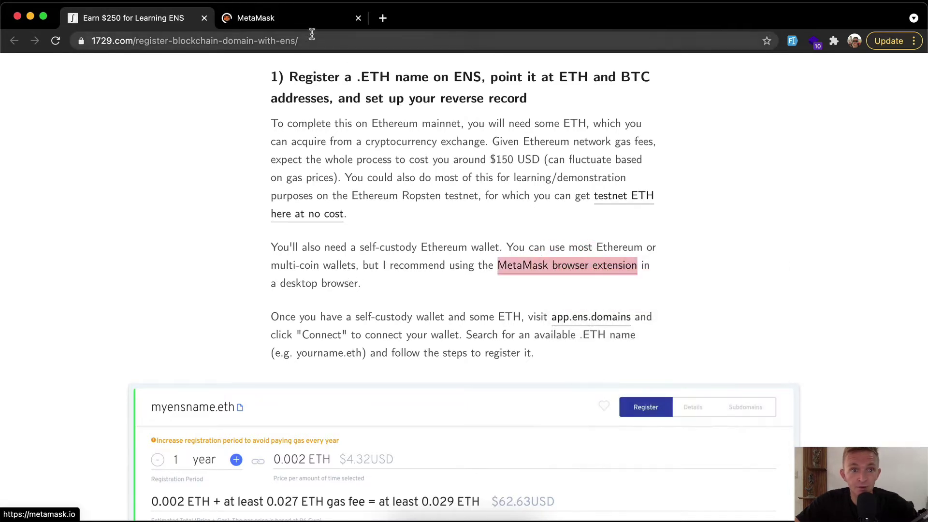
left_click(304, 18)
left_click_drag(309, 18, 927, 180)
left_click_drag(401, 27, 1, 157)
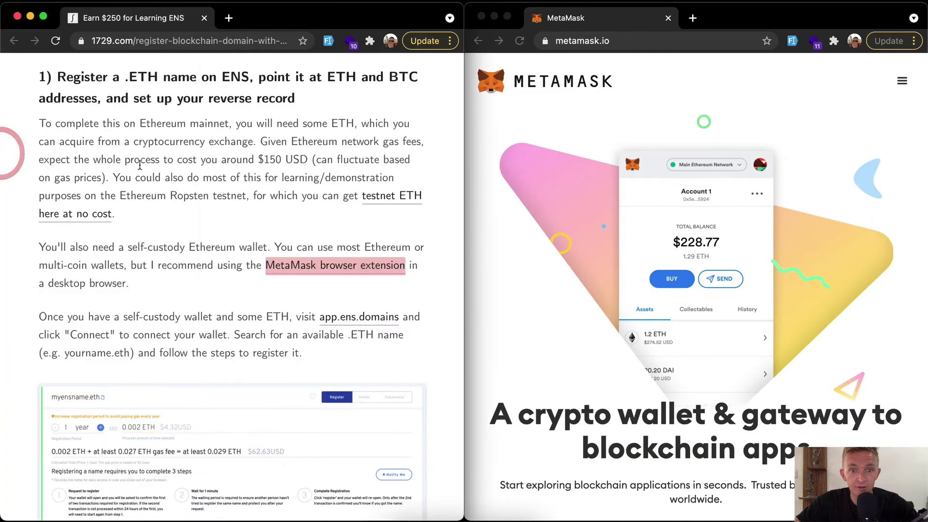
scroll(603, 285, "down", 9)
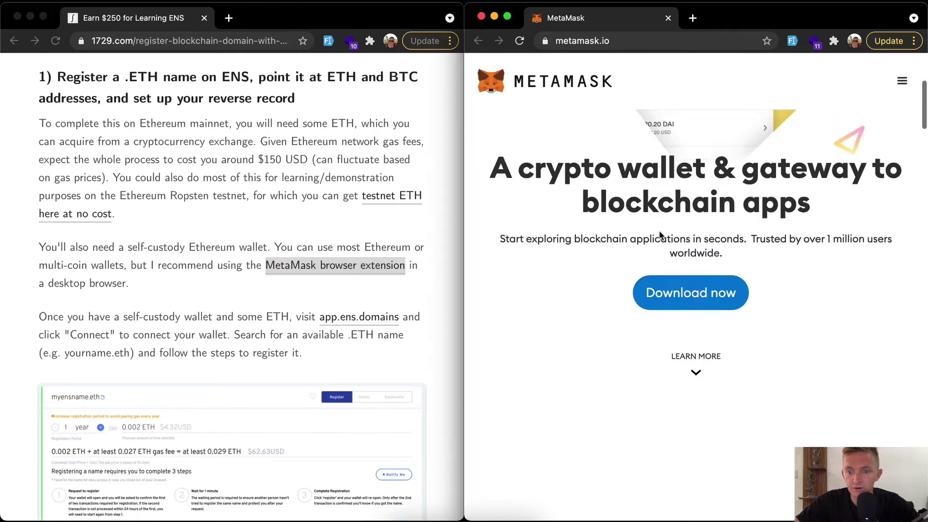
scroll(709, 336, "up", 5)
left_click(710, 336)
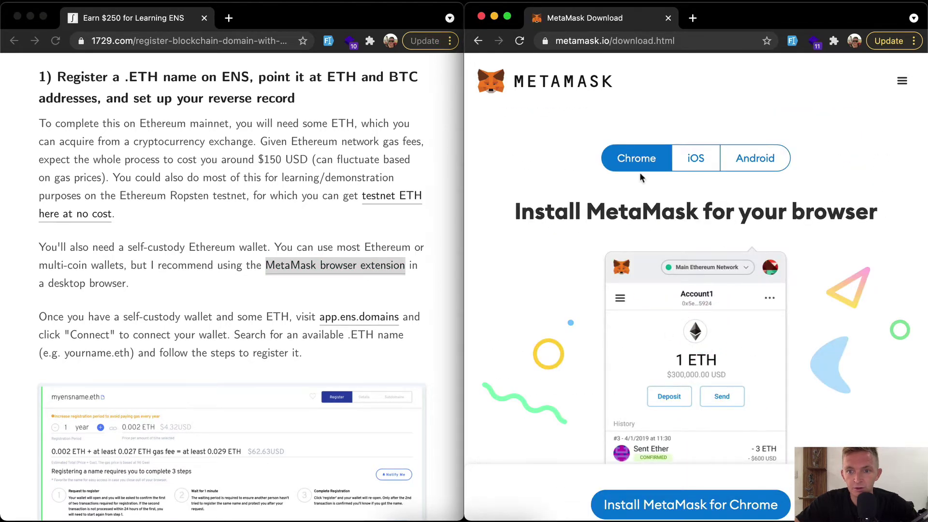
Install MetaMask from its Chrome Web Store listing using Add to Chrome and Add extension.
left_click(683, 505)
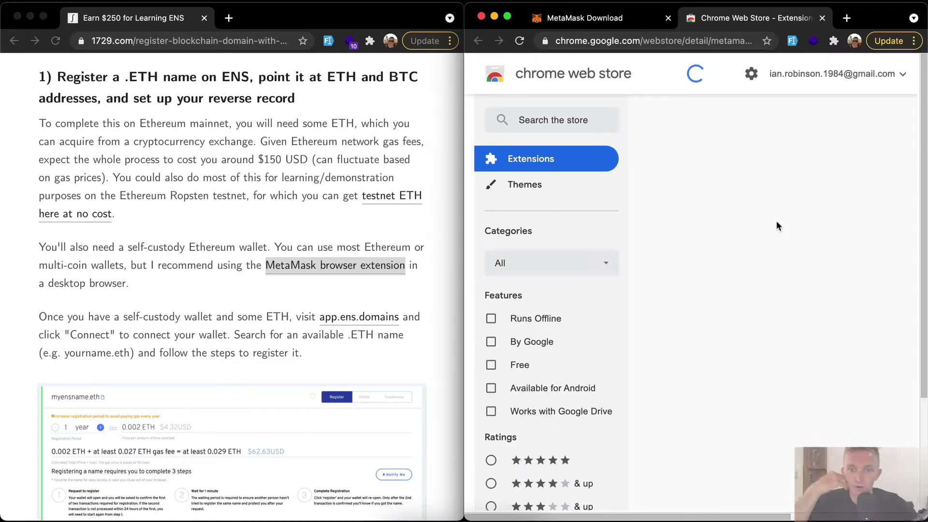
scroll(776, 226, "down", 15)
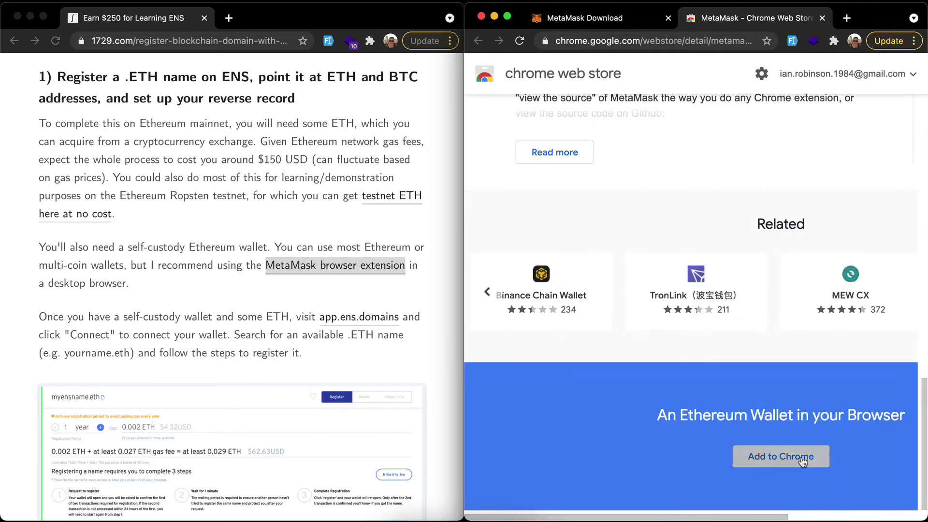
left_click(752, 461)
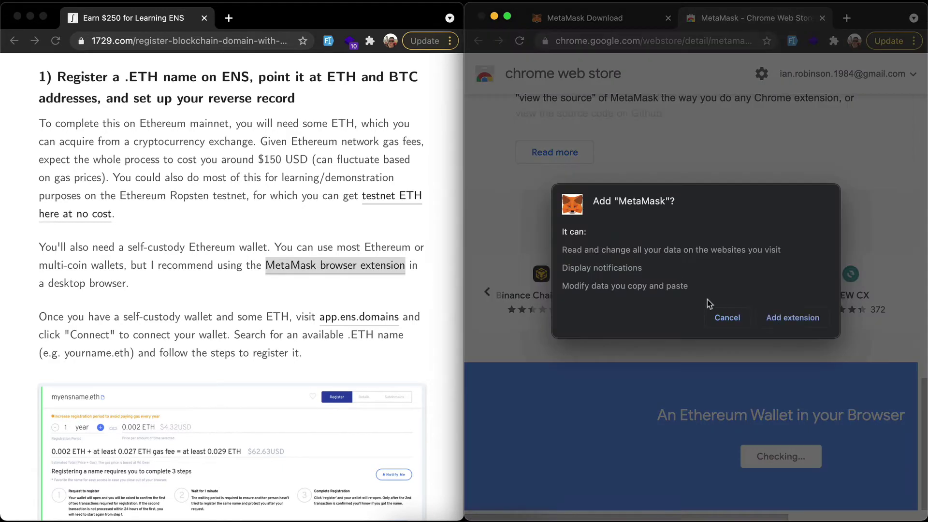
left_click(793, 318)
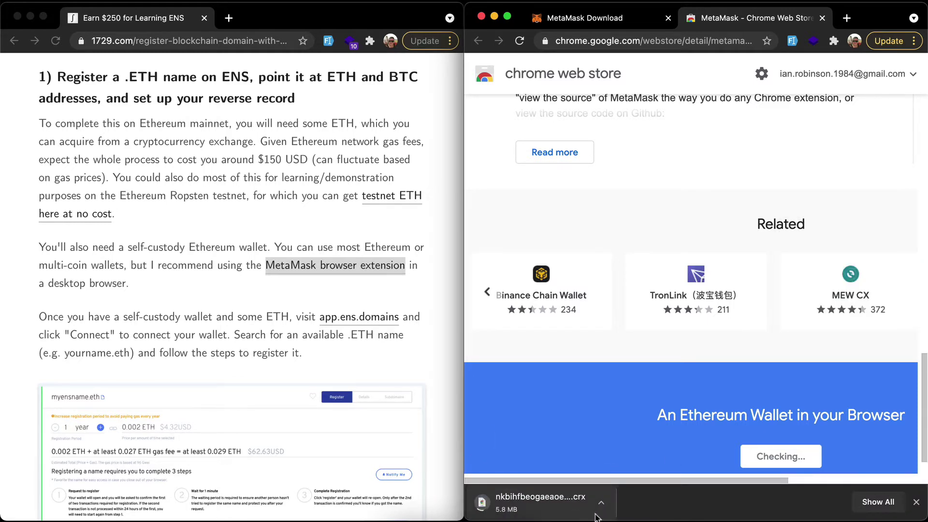
left_click(236, 293)
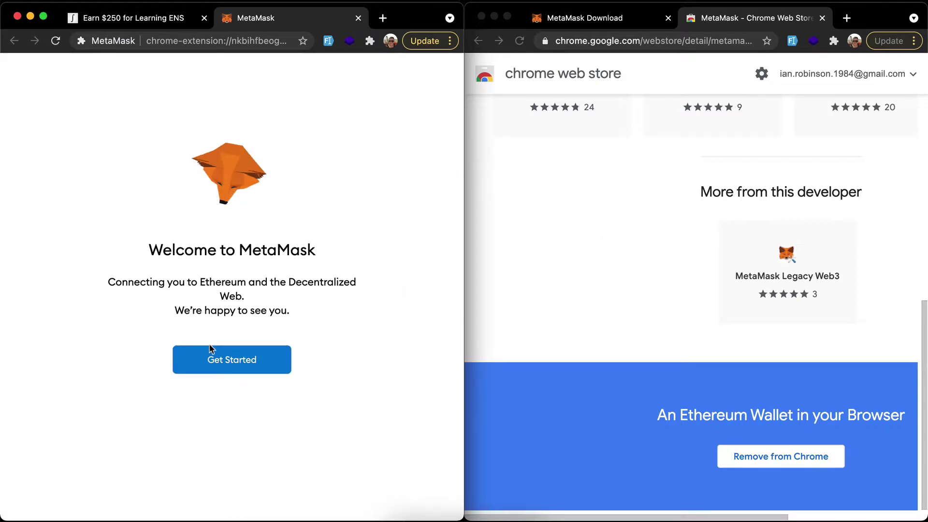
Start MetaMask setup, choose Create a Wallet, and agree to share anonymous usage data.
left_click(247, 367)
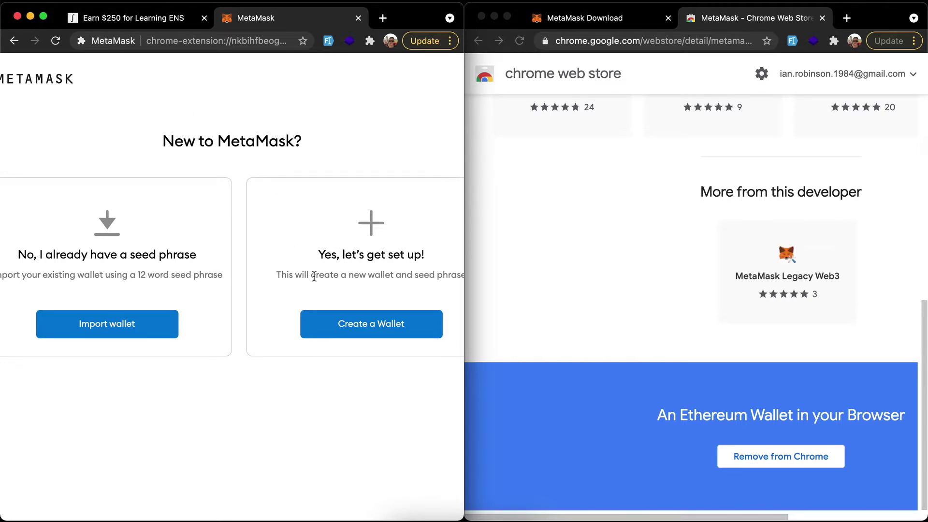
left_click(372, 323)
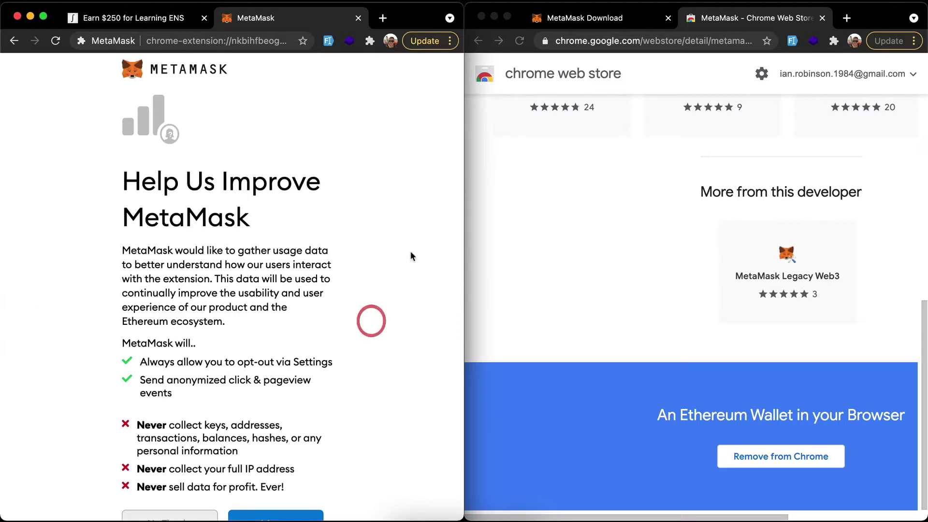
left_click_drag(314, 21, 754, 23)
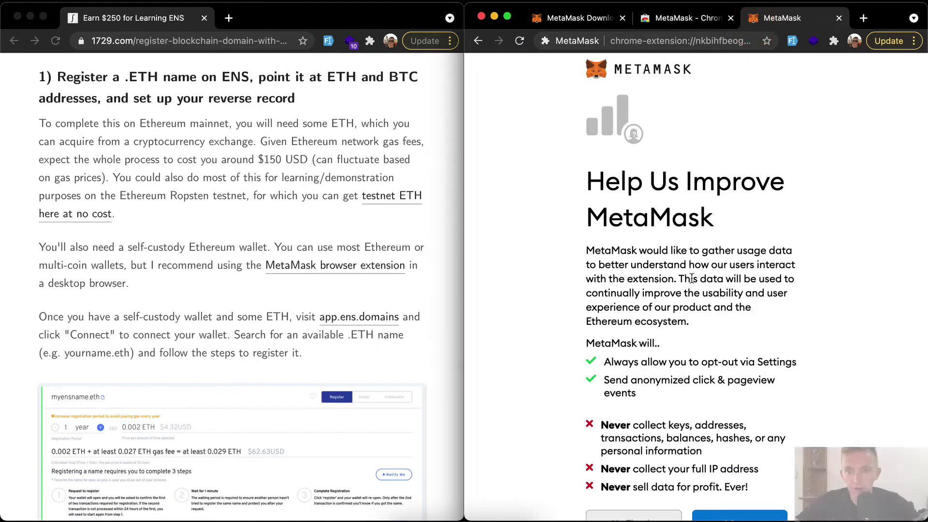
scroll(692, 278, "down", 1)
scroll(692, 278, "down", 3)
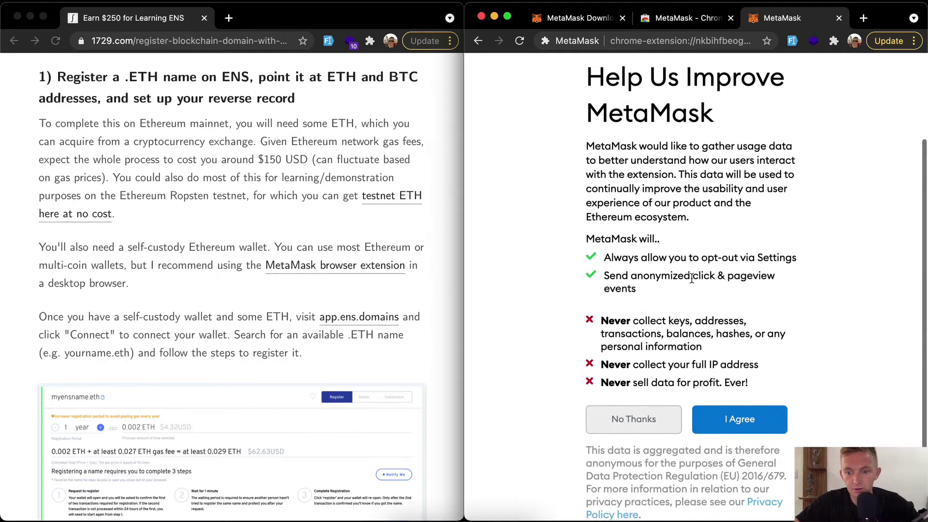
left_click(758, 422)
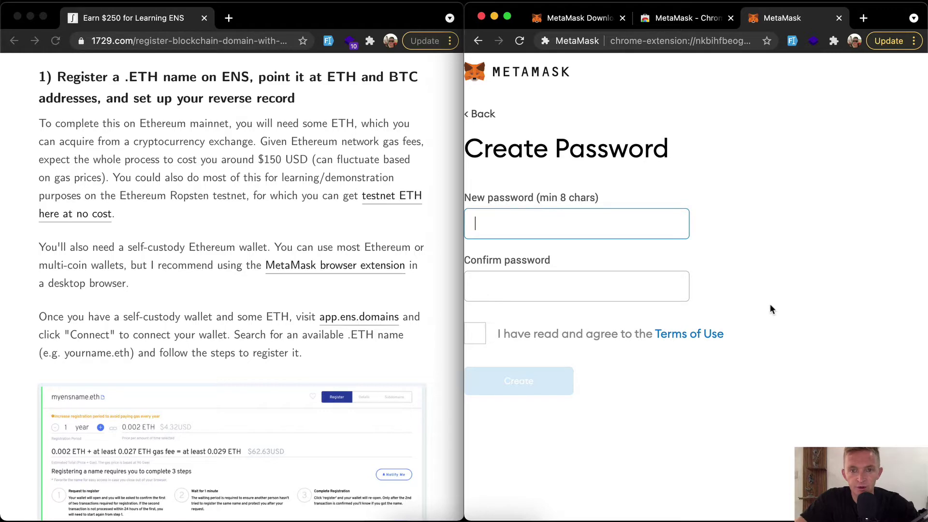
Enter and confirm a new wallet password, accept the terms of use, and create the wallet.
type("*********")
key("Tab")
type("********")
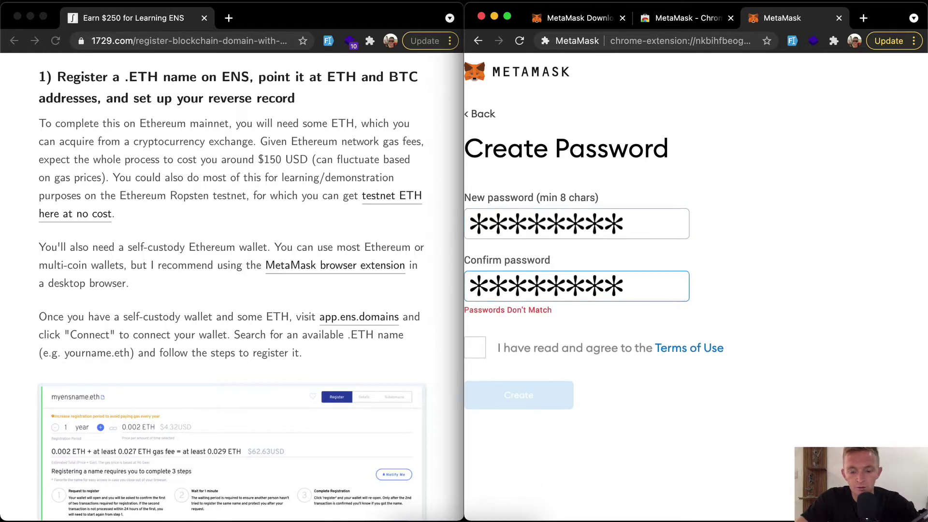
key("Tab")
key("space")
left_click(556, 376)
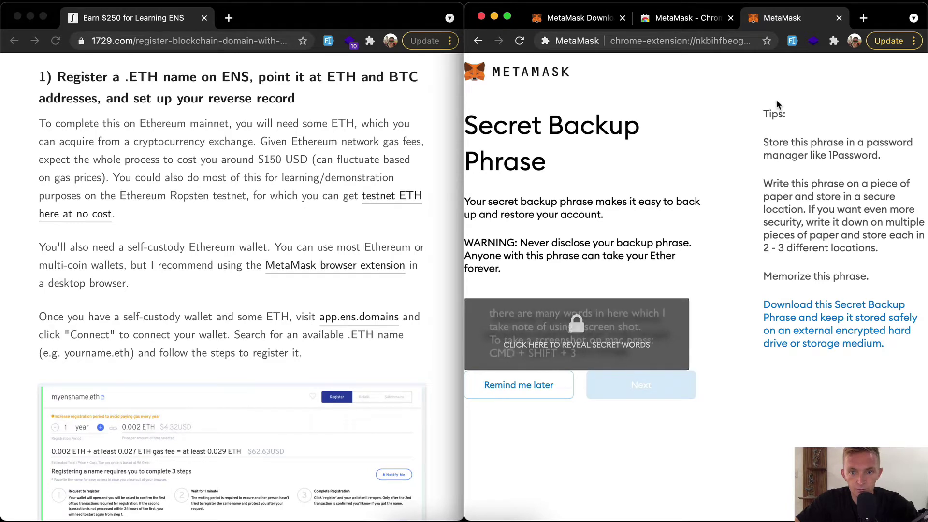
Reveal the secret backup words, screenshot them, and preview the screenshot for reference.
left_click(674, 334)
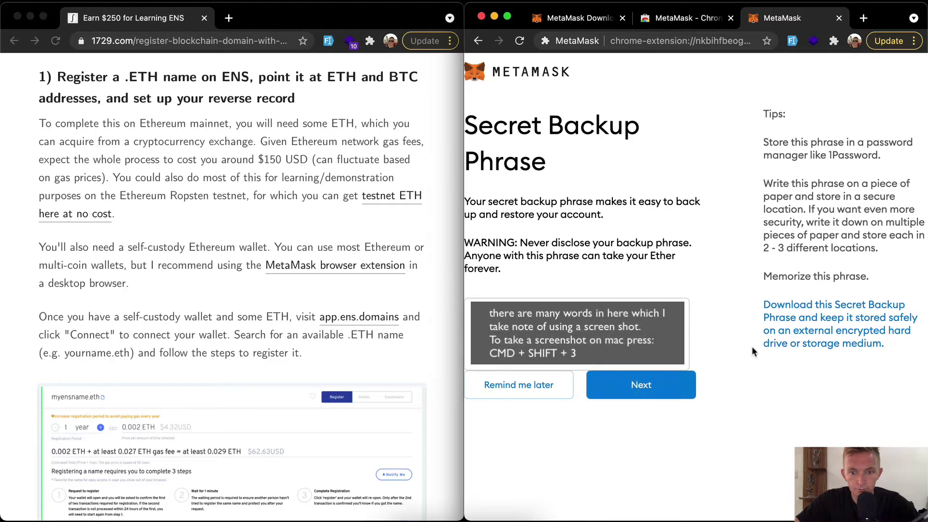
key("super+shift+4")
left_click_drag(704, 408, 463, 53)
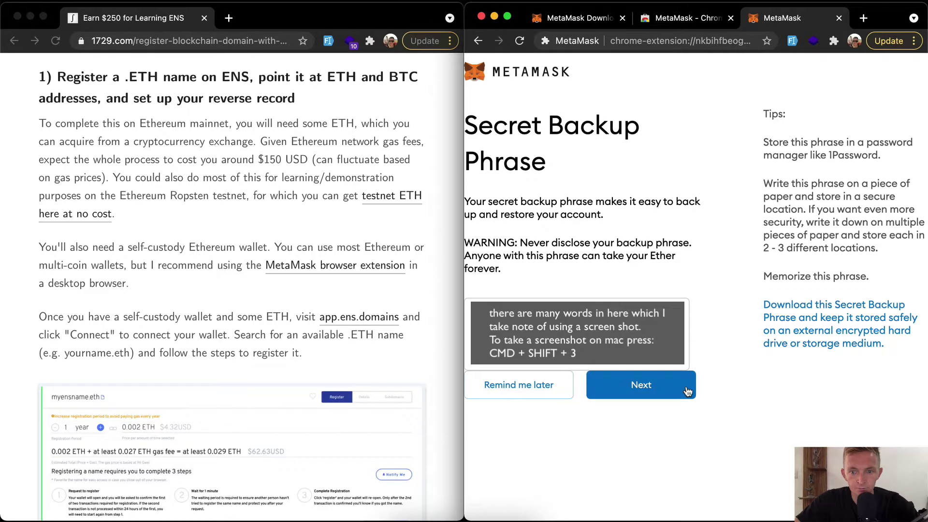
left_click(687, 389)
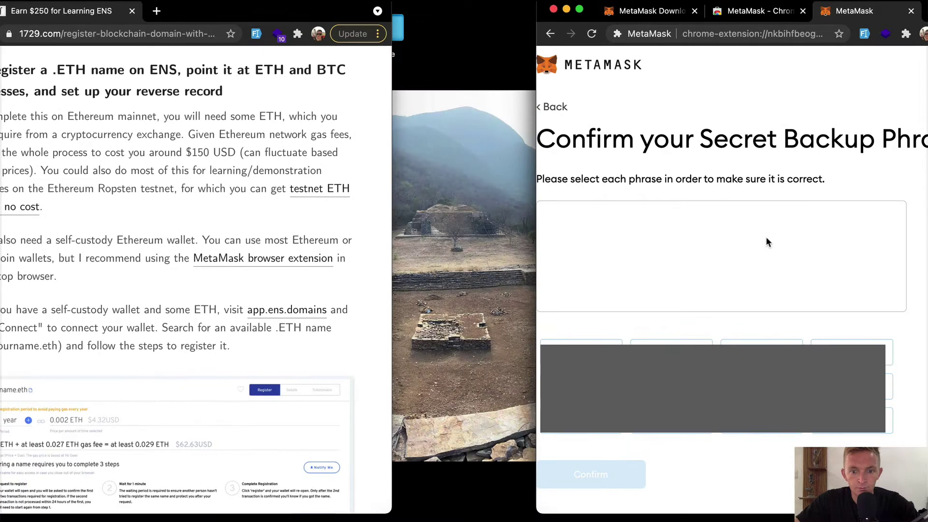
key("F11")
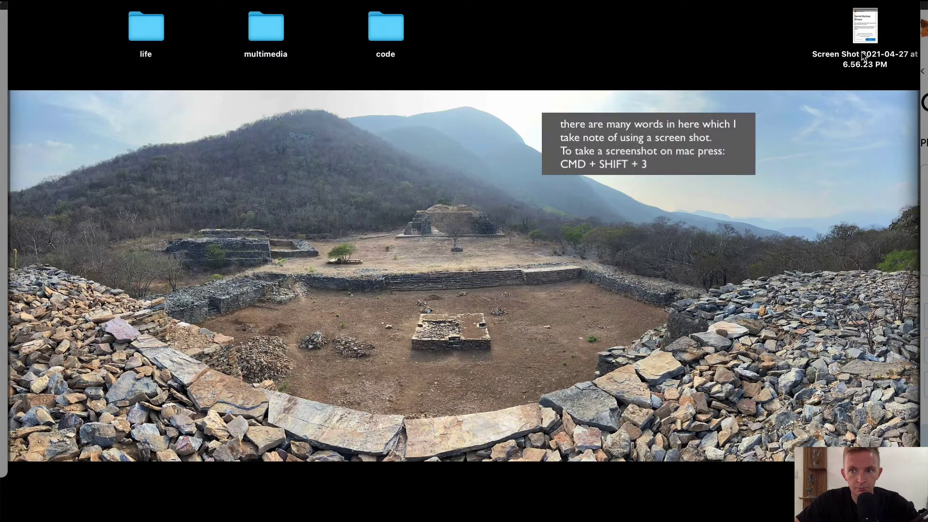
left_click(866, 27)
key("space")
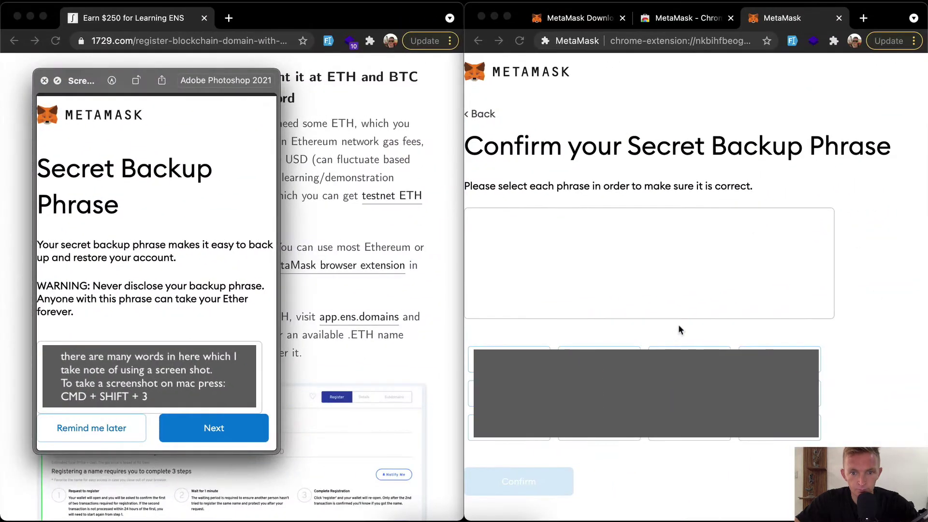
left_click(667, 290)
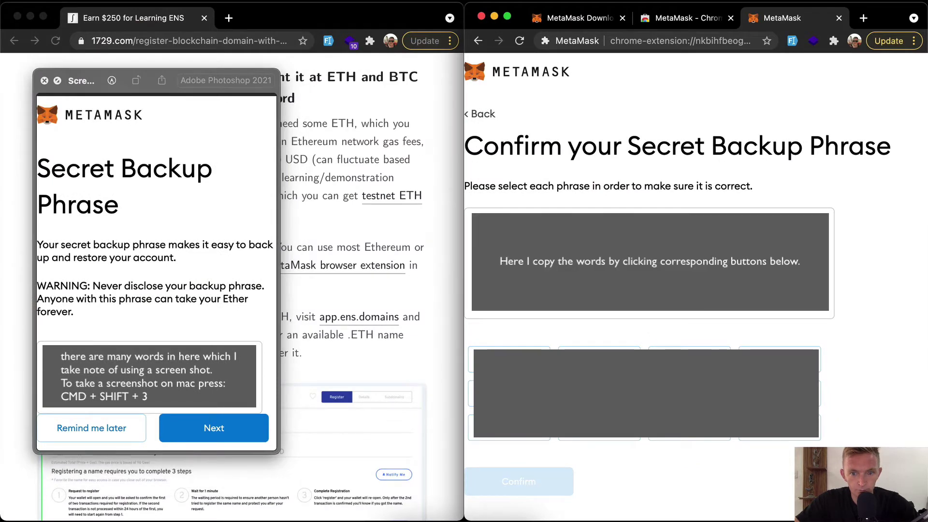
Select the backup phrase words in their original order and confirm the phrase.
left_click(605, 356)
left_click(509, 361)
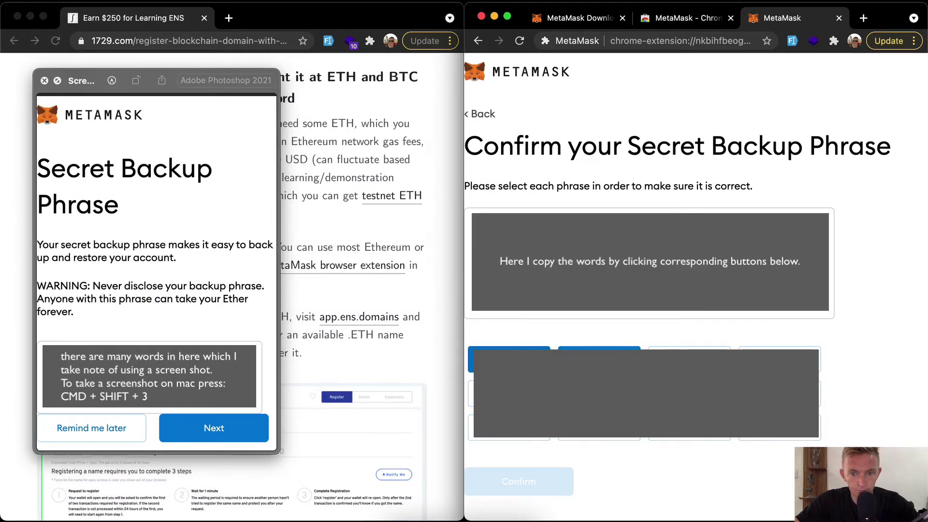
left_click(780, 361)
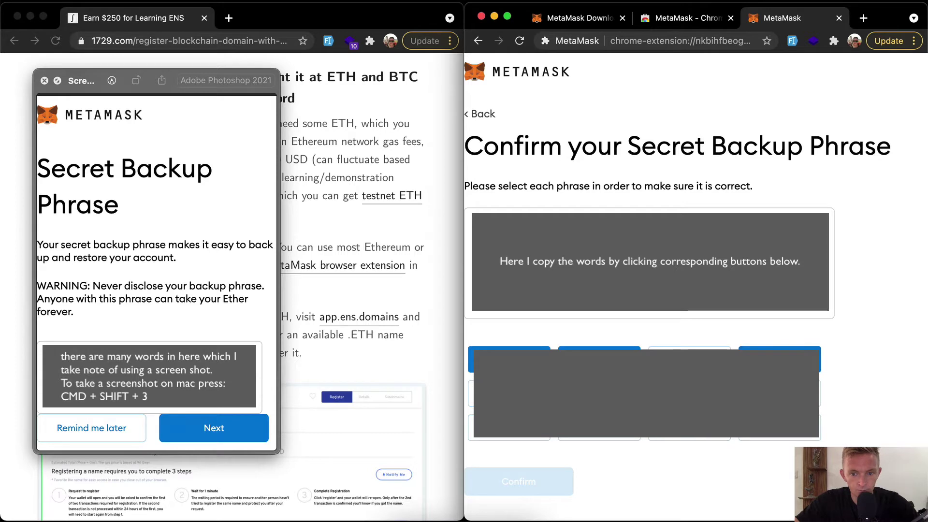
left_click(589, 433)
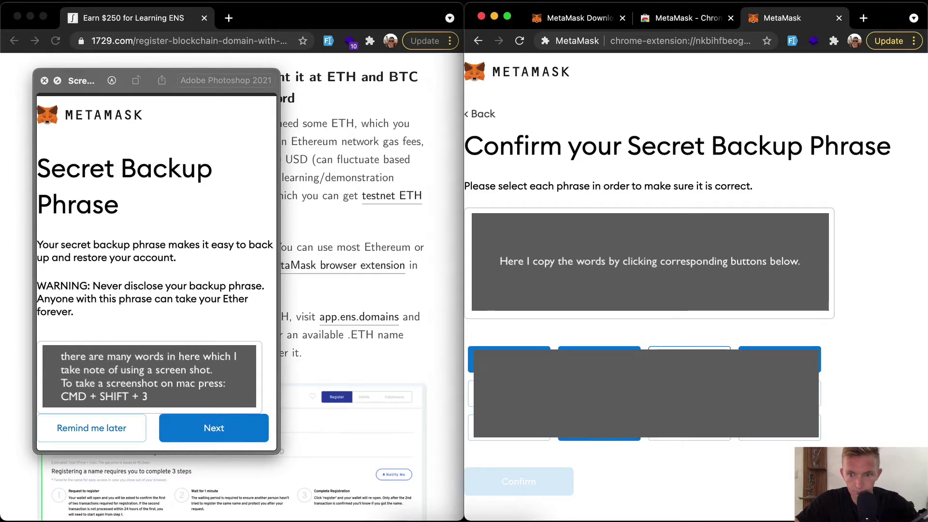
left_click(780, 394)
left_click(509, 394)
left_click(780, 428)
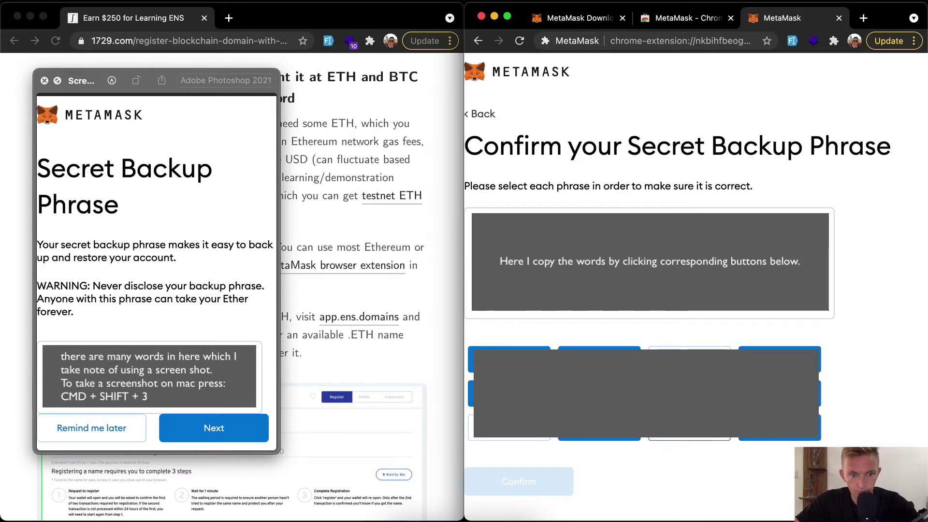
left_click(690, 428)
left_click(689, 360)
left_click(510, 428)
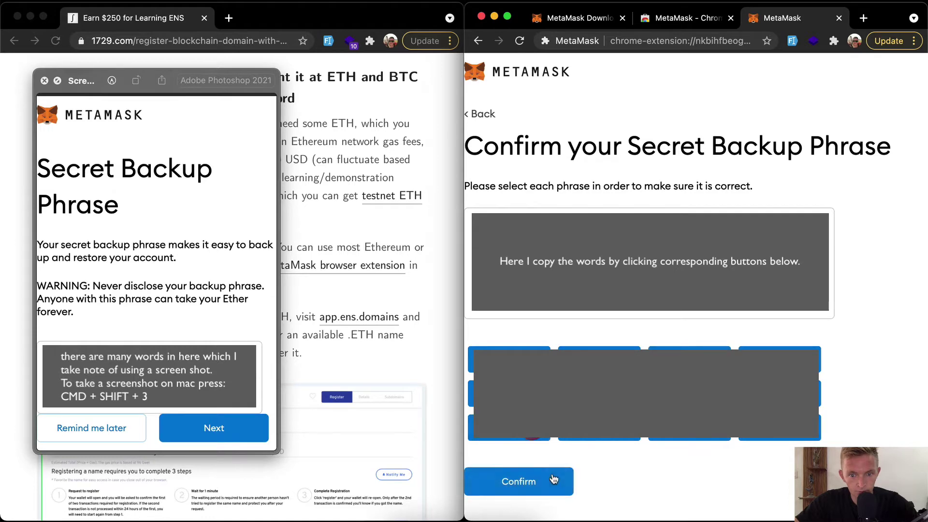
left_click(551, 482)
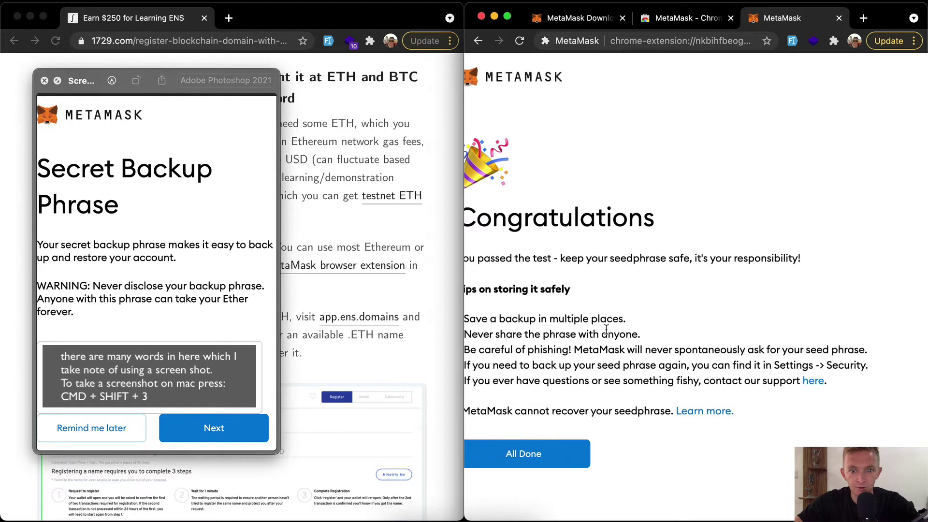
Click All Done, snap MetaMask to the right half, and dismiss the 'Token swapping is here!' popup.
left_click_drag(464, 300, 342, 301)
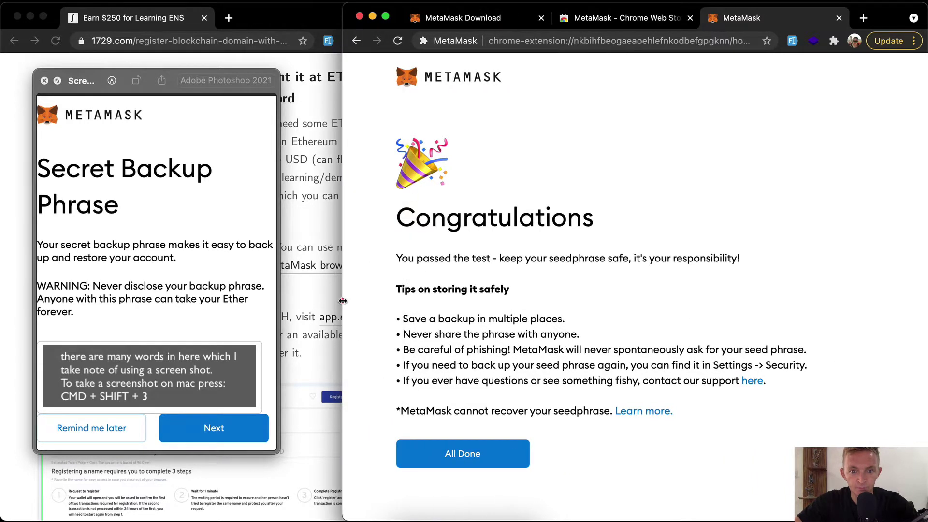
left_click(514, 450)
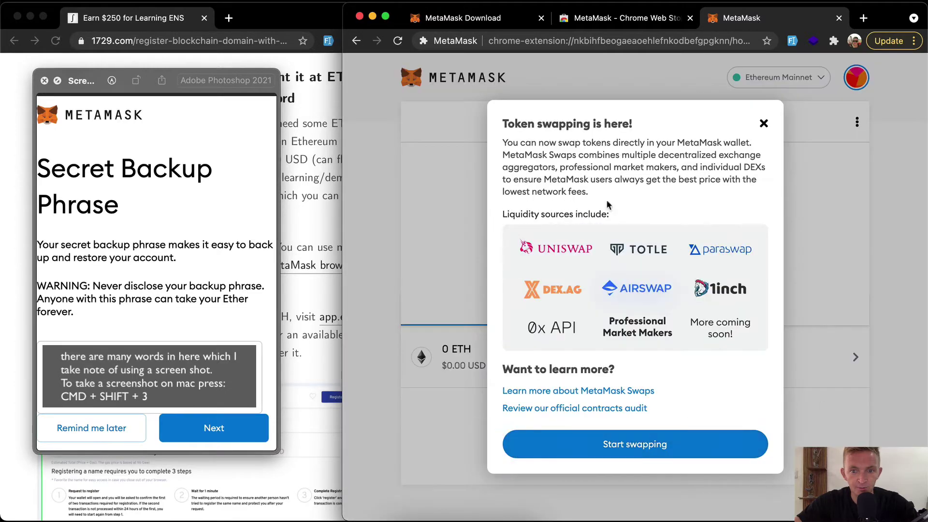
left_click_drag(887, 20, 927, 74)
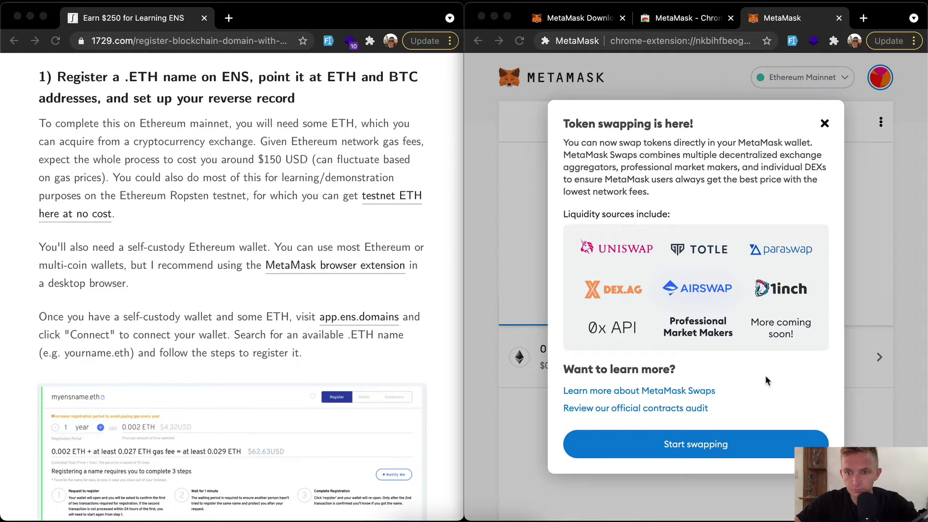
left_click(824, 123)
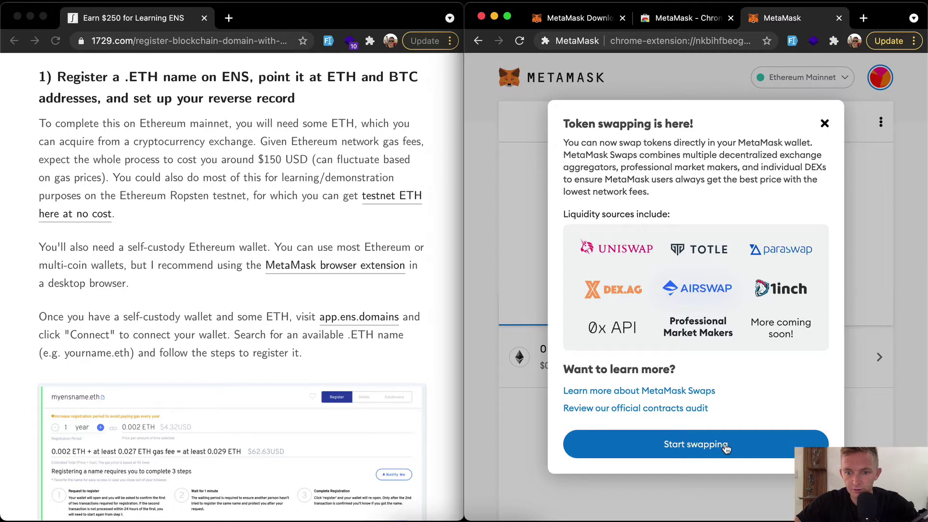
left_click(824, 123)
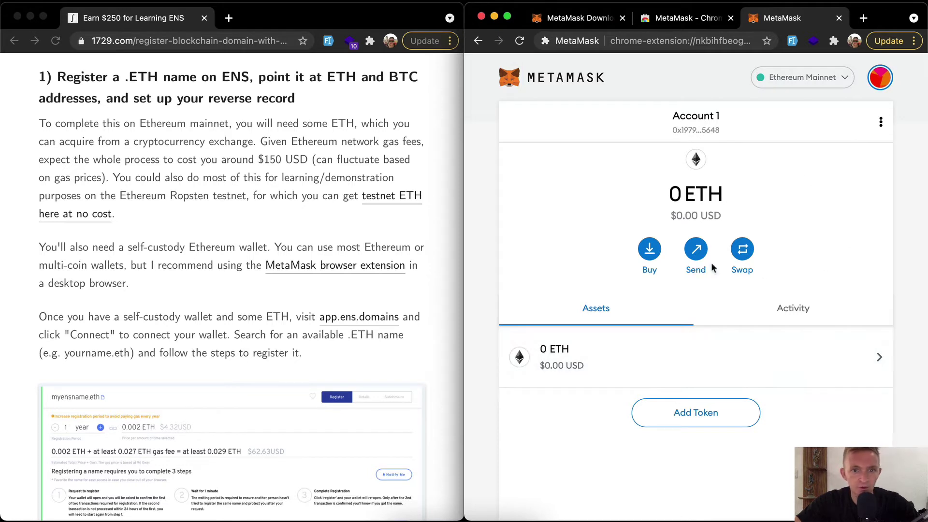
key("super+space")
type("safari")
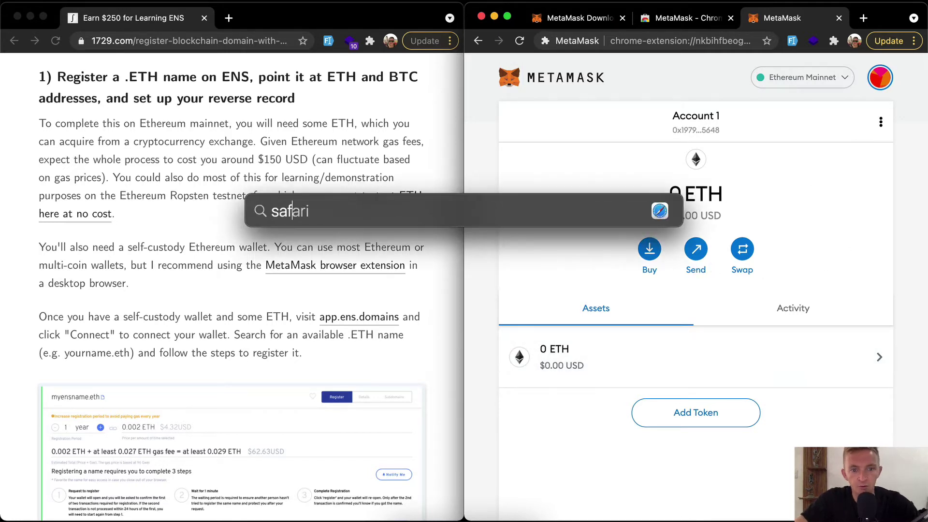
key("Return")
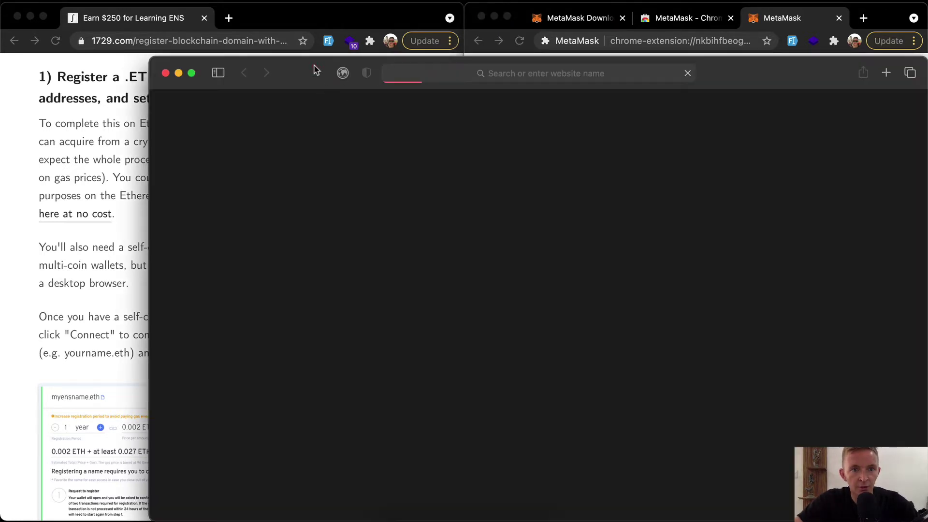
left_click_drag(315, 70, 1, 116)
left_click(273, 19)
type("co")
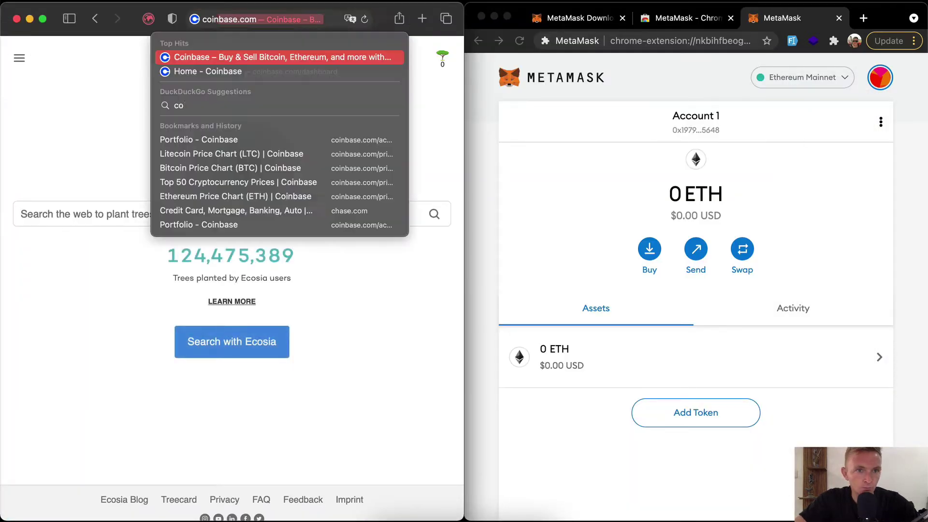
key("Return")
left_click(781, 338)
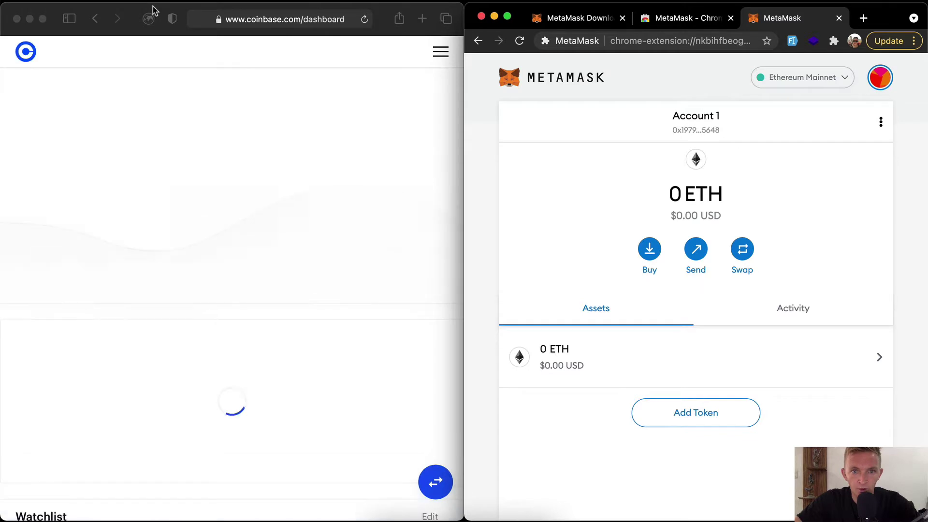
left_click(127, 2)
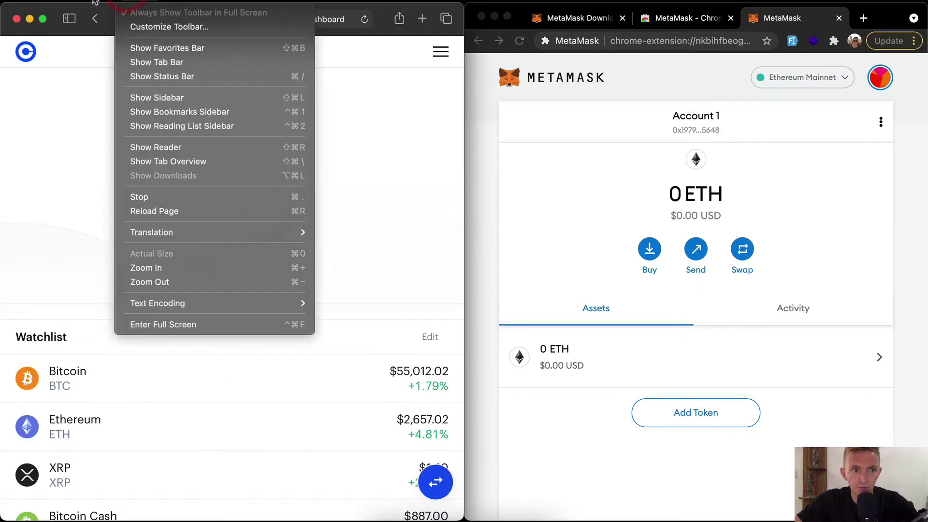
left_click(134, 2)
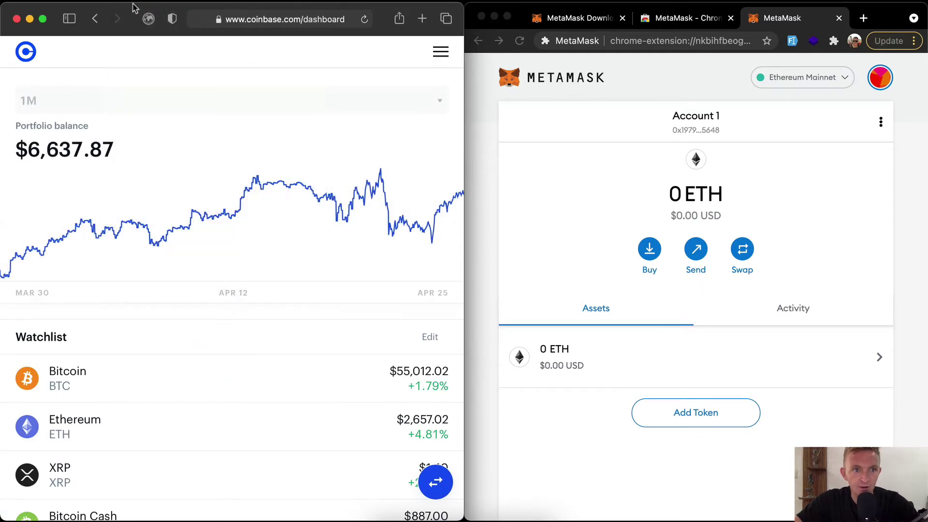
left_click_drag(133, 6, 353, 520)
left_click(255, 212)
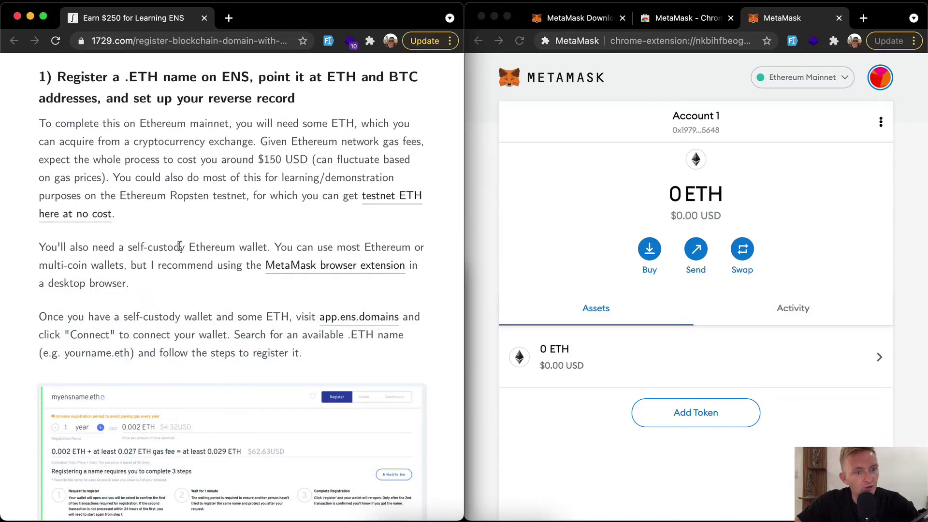
Open app.ens.domains in a new tab and close the Chrome Web Store and metamask.io tabs.
scroll(215, 319, "down", 2)
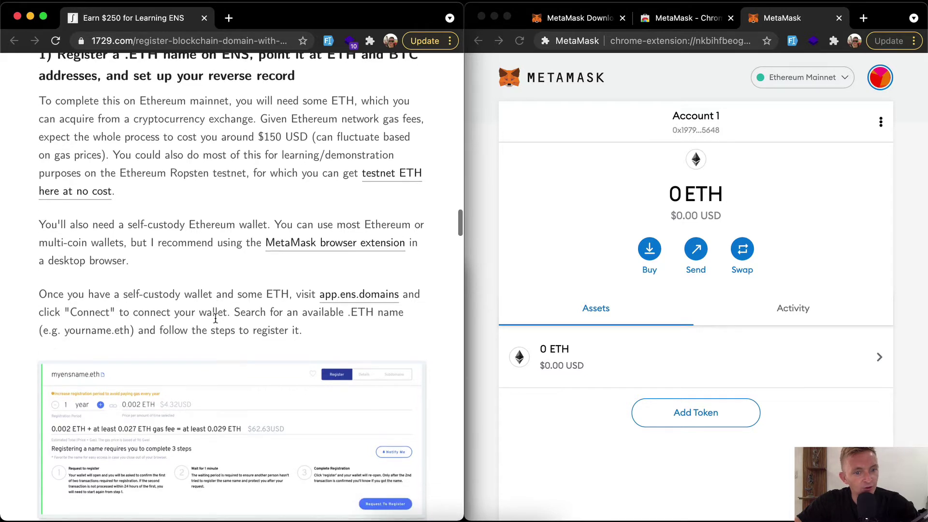
scroll(277, 301, "down", 1)
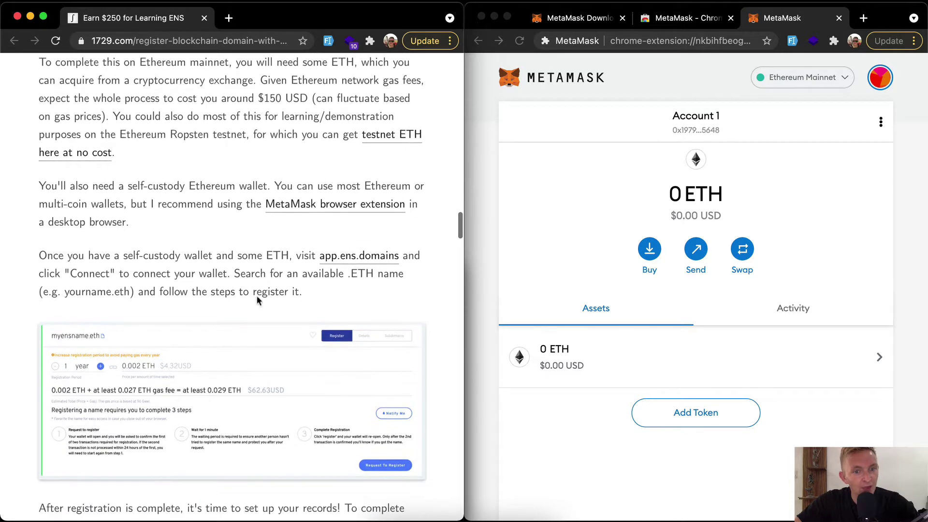
left_click(379, 263)
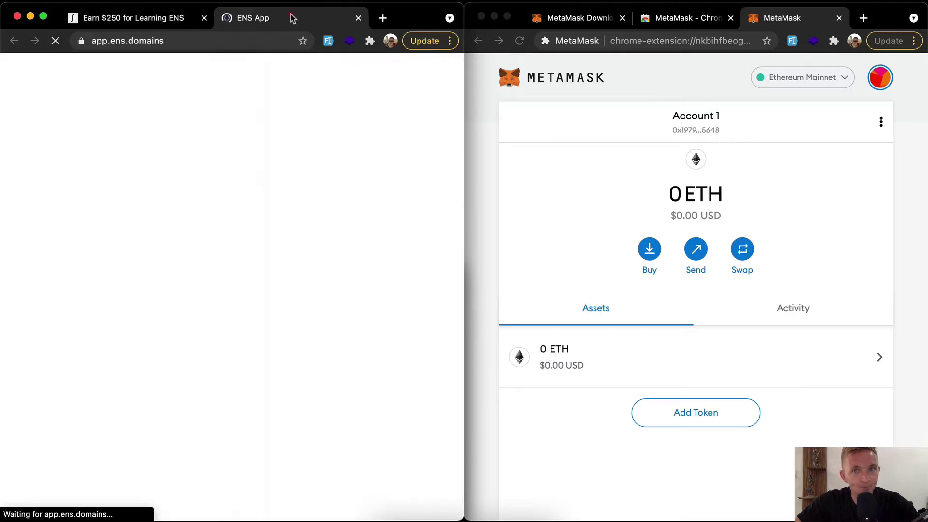
left_click_drag(292, 16, 772, 23)
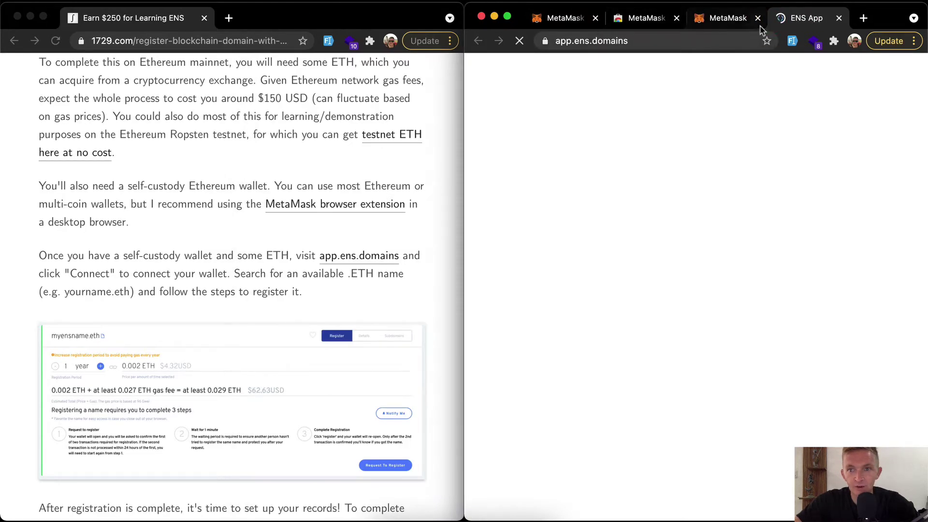
left_click(730, 18)
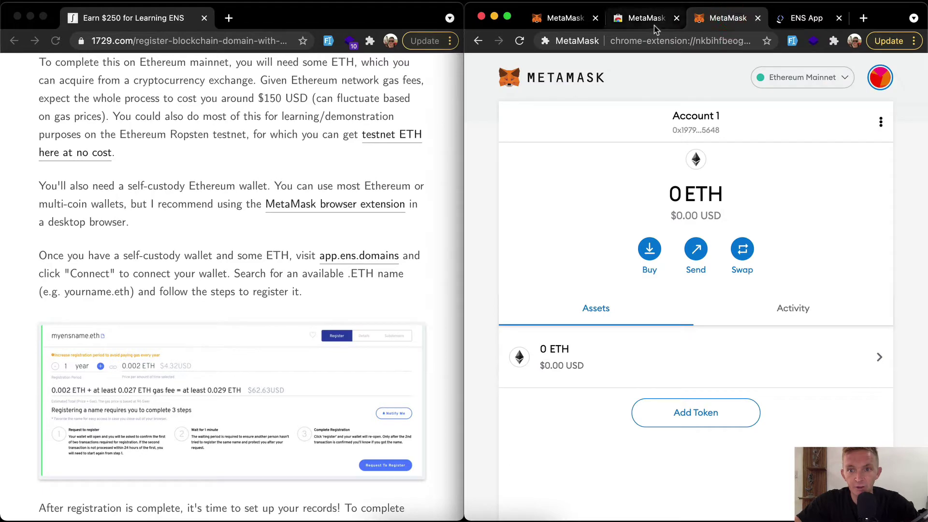
left_click(648, 19)
left_click(676, 19)
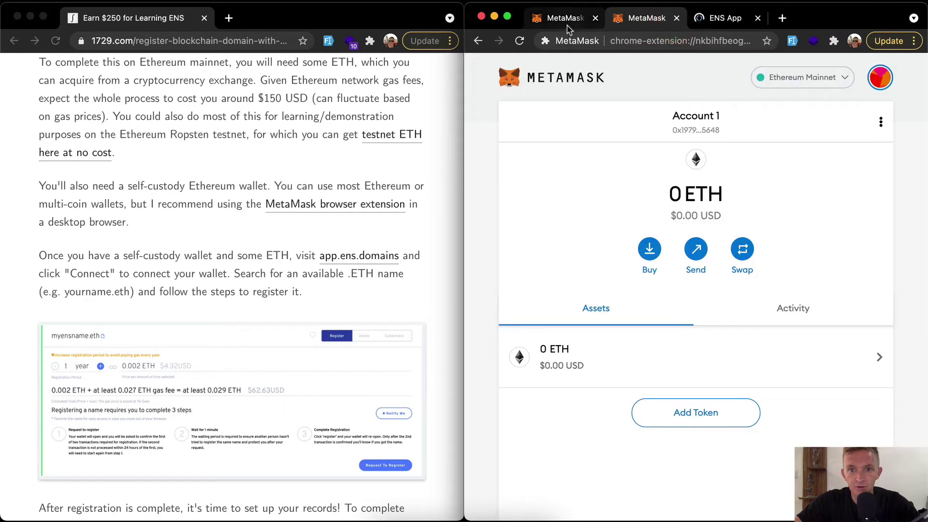
left_click(570, 22)
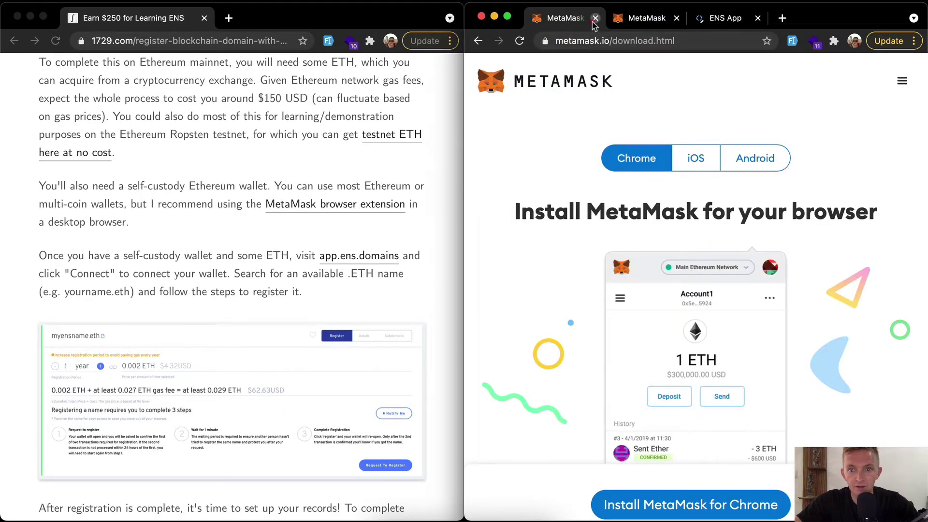
left_click(596, 18)
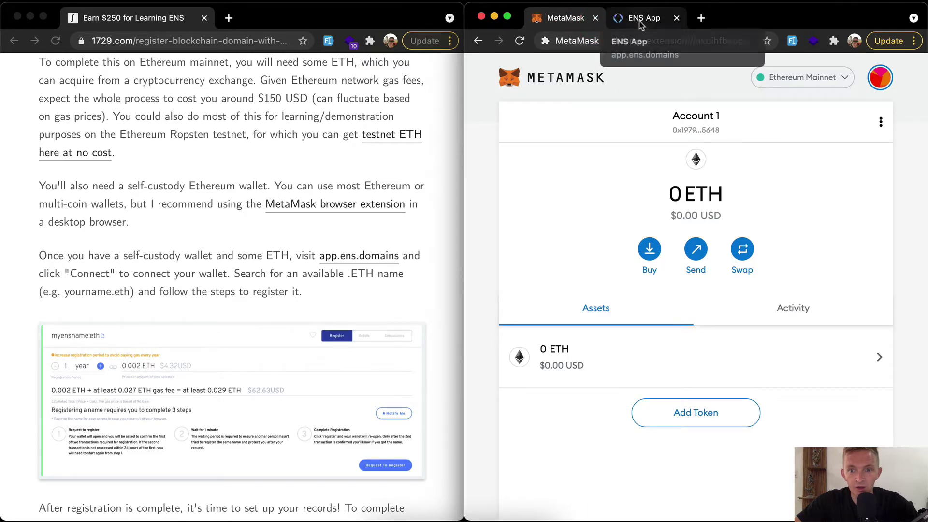
Pull the ENS App tab into its own window snapped to the lower right under MetaMask.
left_click_drag(645, 20, 646, 130)
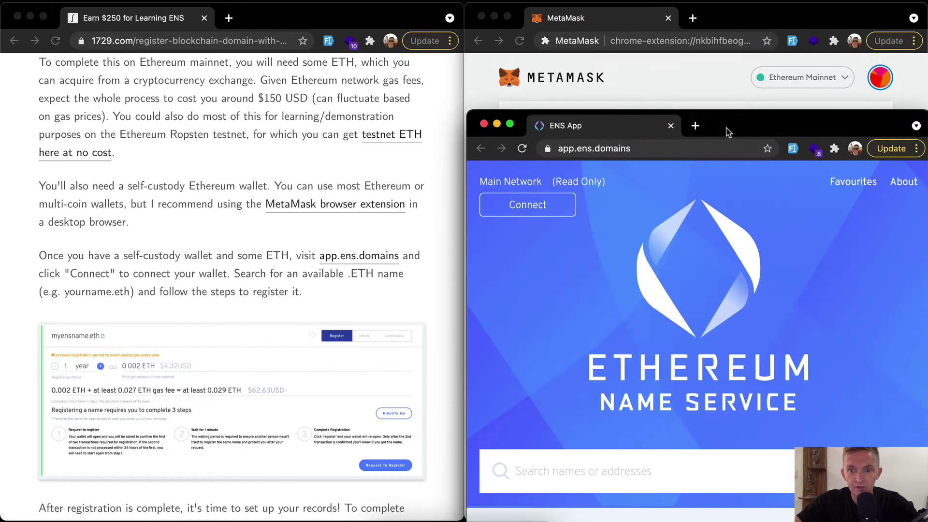
left_click_drag(726, 127, 926, 520)
double_click(753, 18)
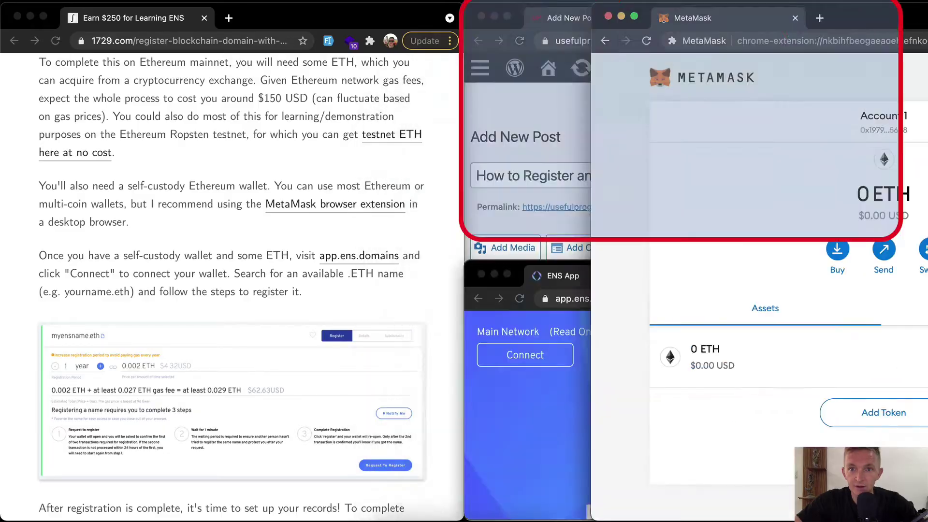
left_click_drag(860, 21, 927, 2)
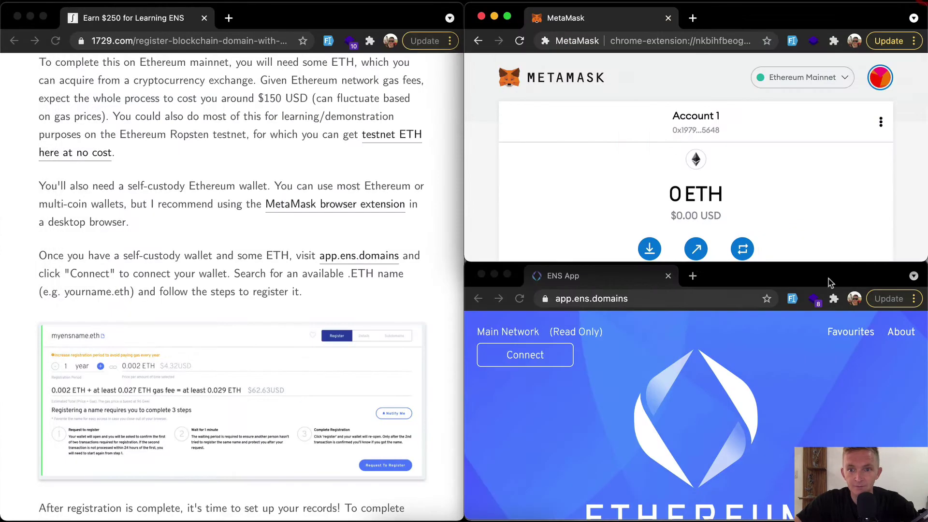
scroll(760, 193, "down", 2)
scroll(761, 193, "up", 1)
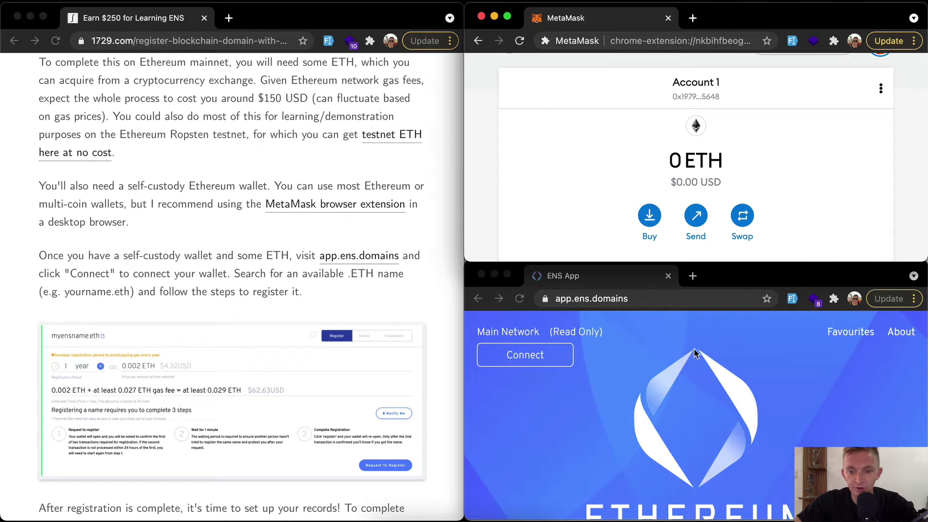
scroll(694, 351, "down", 5)
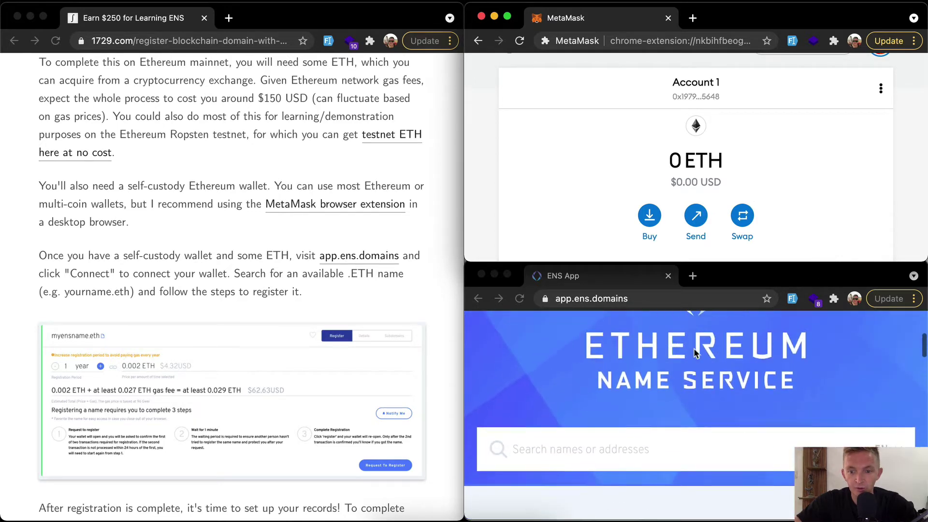
Search ENS for 'usefulprogrammer' and maximize the results window.
left_click(645, 486)
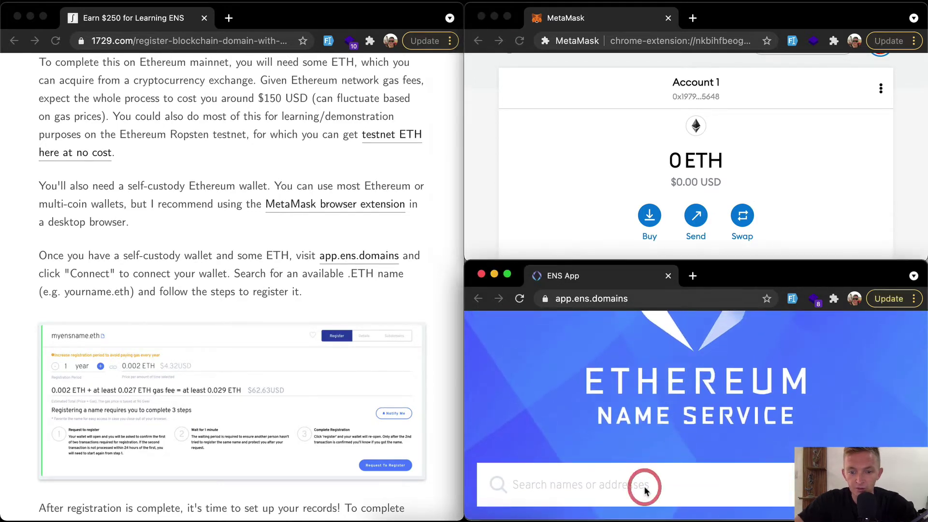
type("usefu")
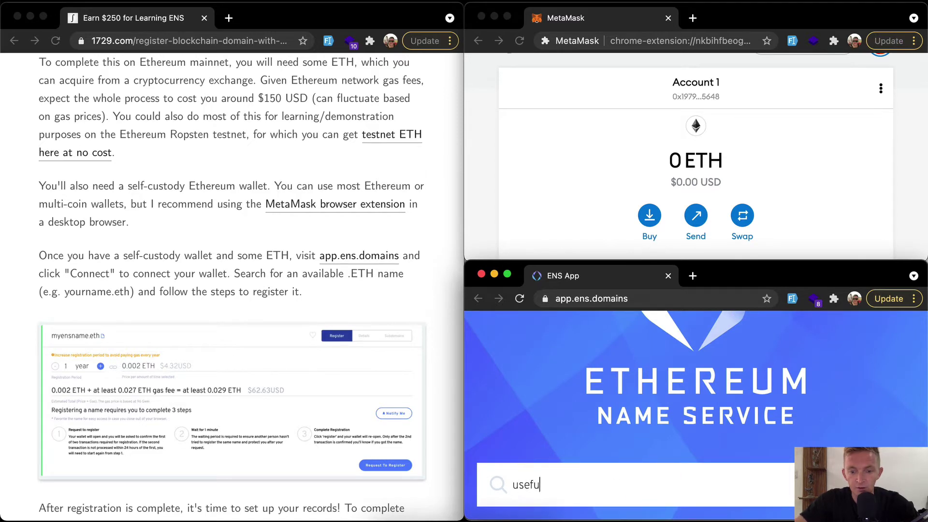
type("lprogrammer")
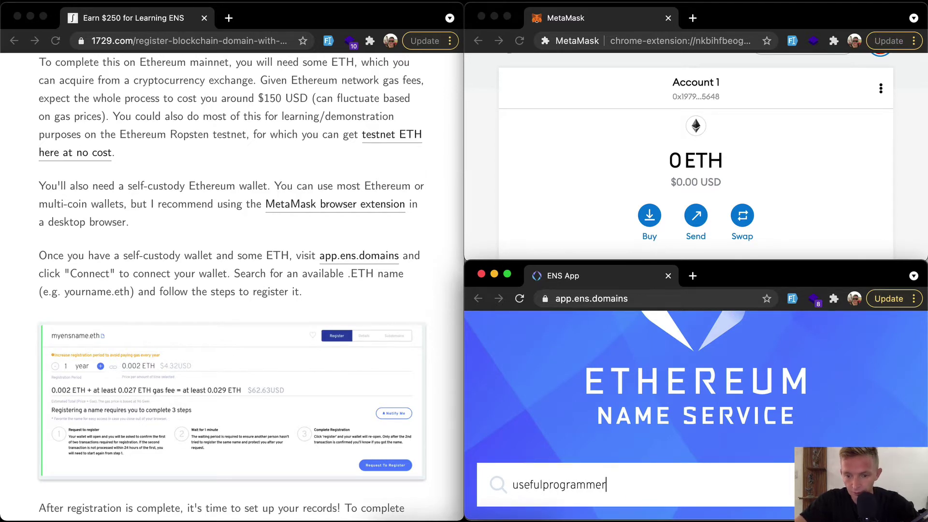
key("Return")
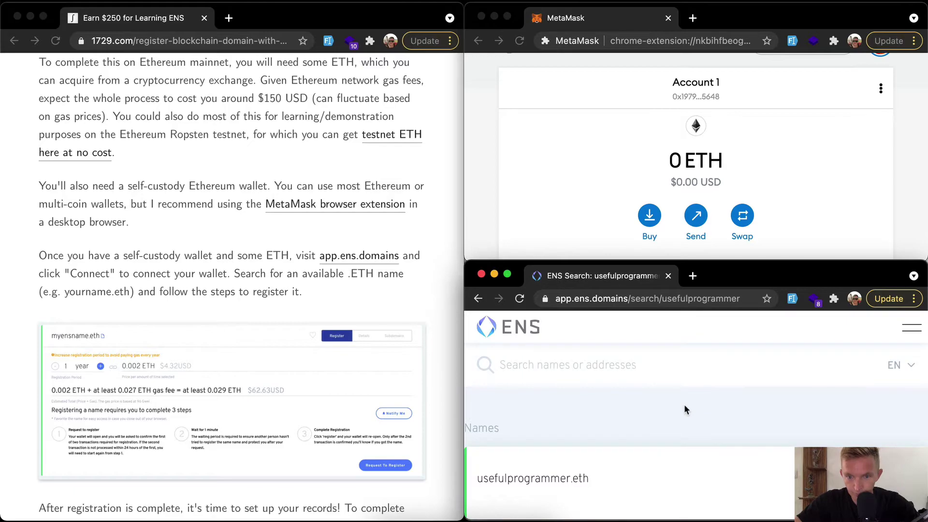
double_click(758, 275)
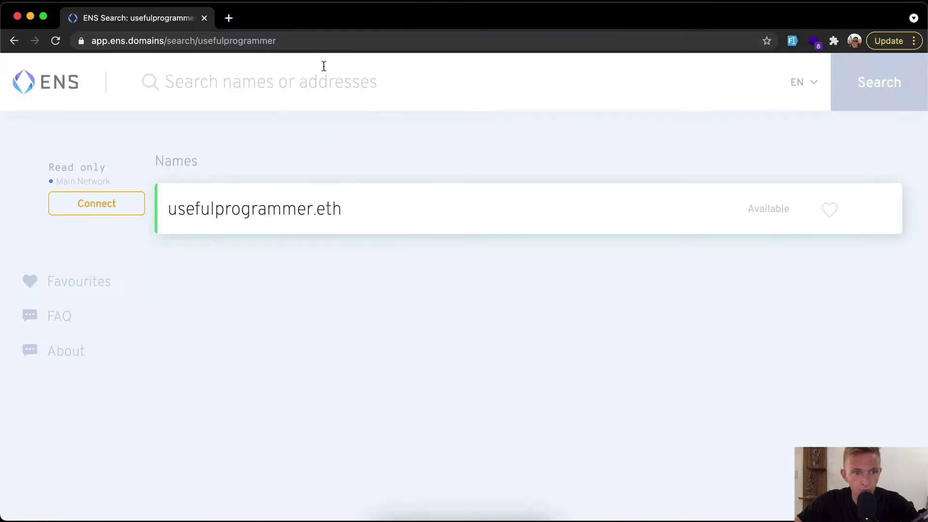
Connect a wallet to the ENS App, choosing MetaMask from the wallet list.
left_click(120, 211)
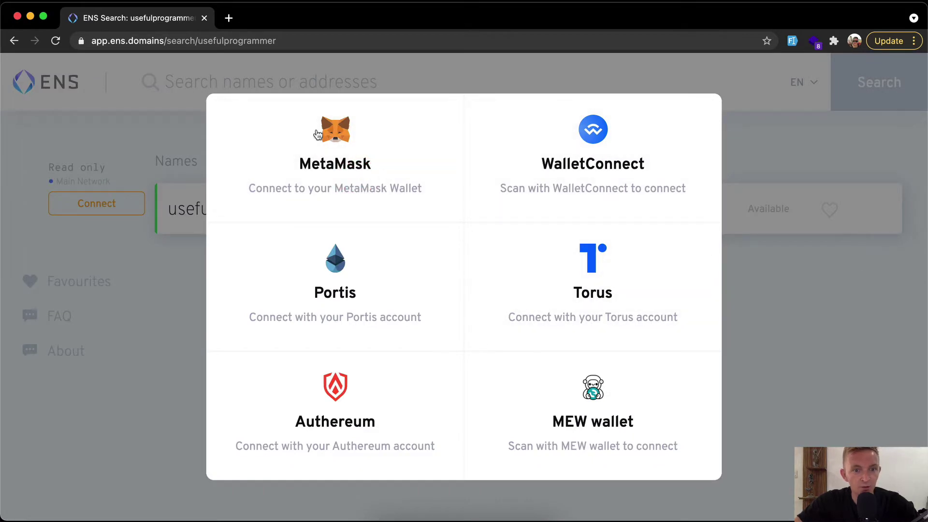
left_click(337, 151)
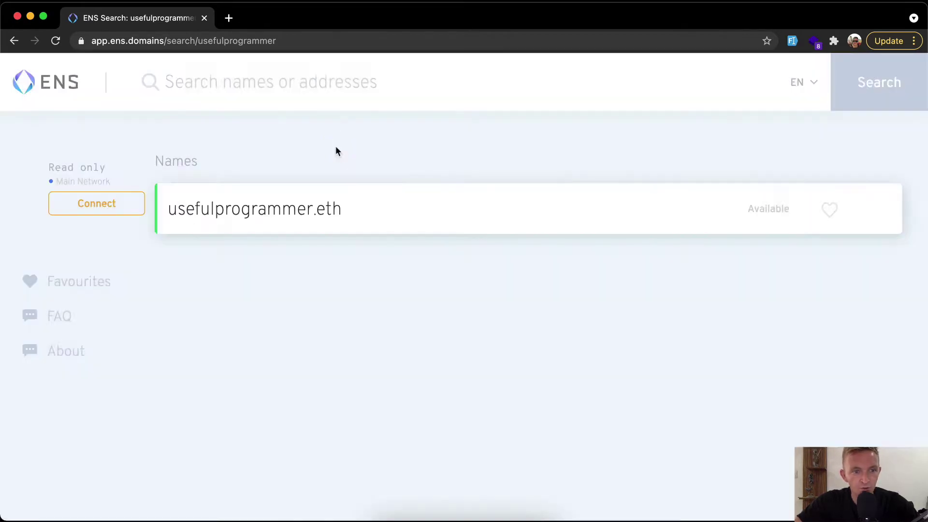
left_click(83, 203)
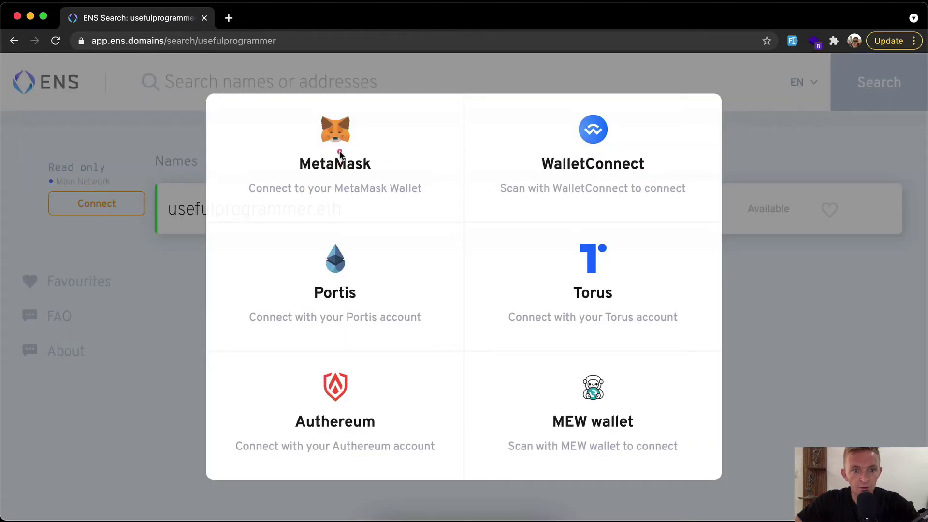
left_click(356, 180)
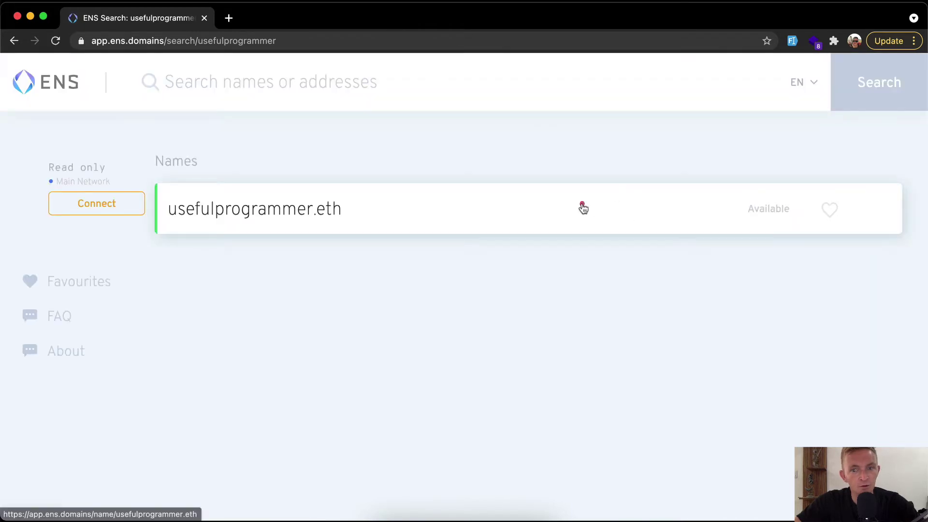
Open usefulprogrammer.eth's page, check its Details and Subdomains tabs, and return to the 0.002 ETH Register quote.
left_click(582, 203)
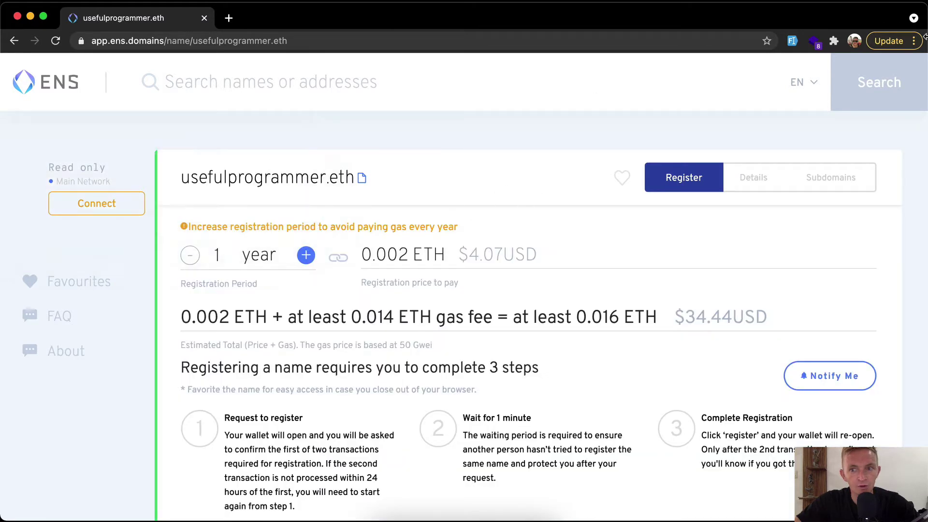
scroll(592, 299, "down", 1)
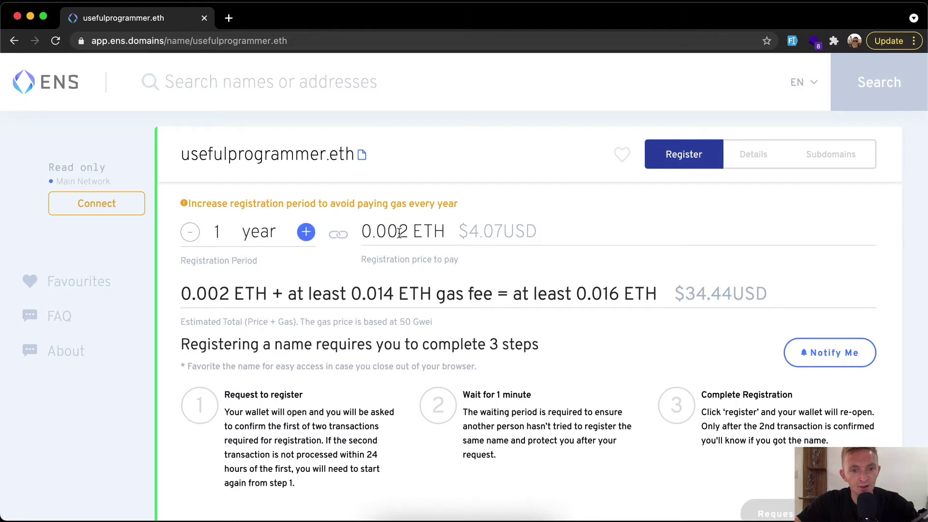
scroll(566, 251, "down", 1)
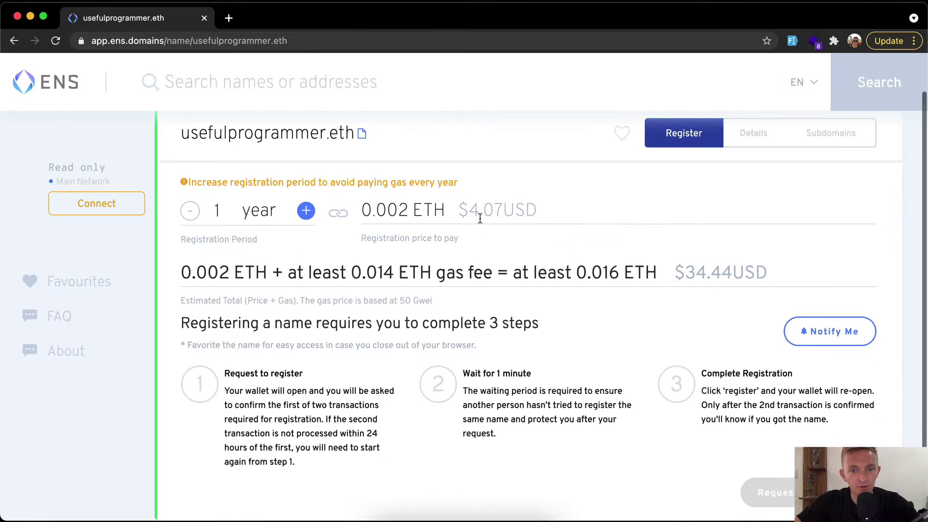
scroll(551, 234, "down", 1)
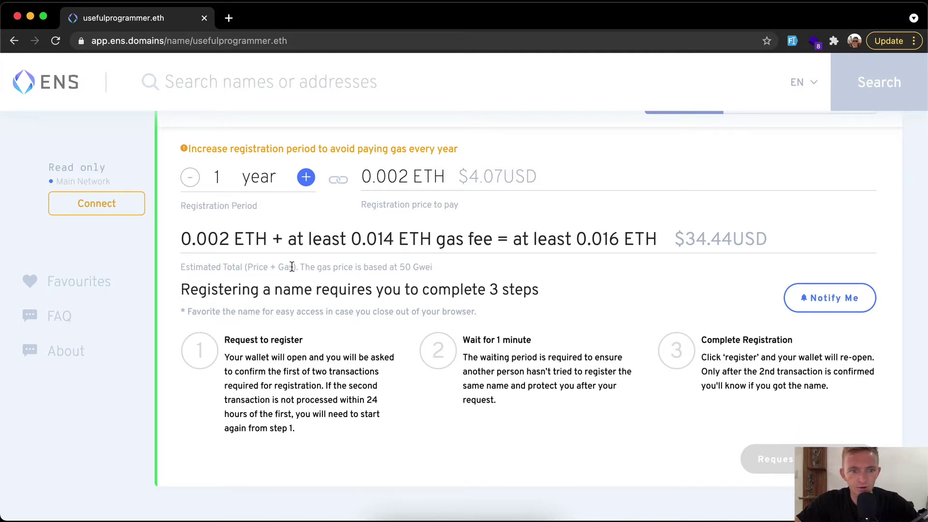
scroll(328, 207, "up", 3)
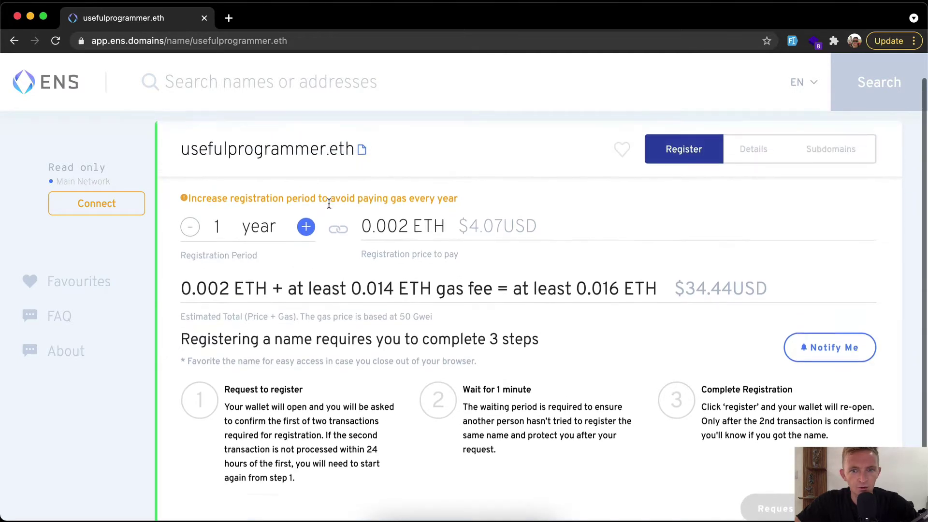
left_click(762, 181)
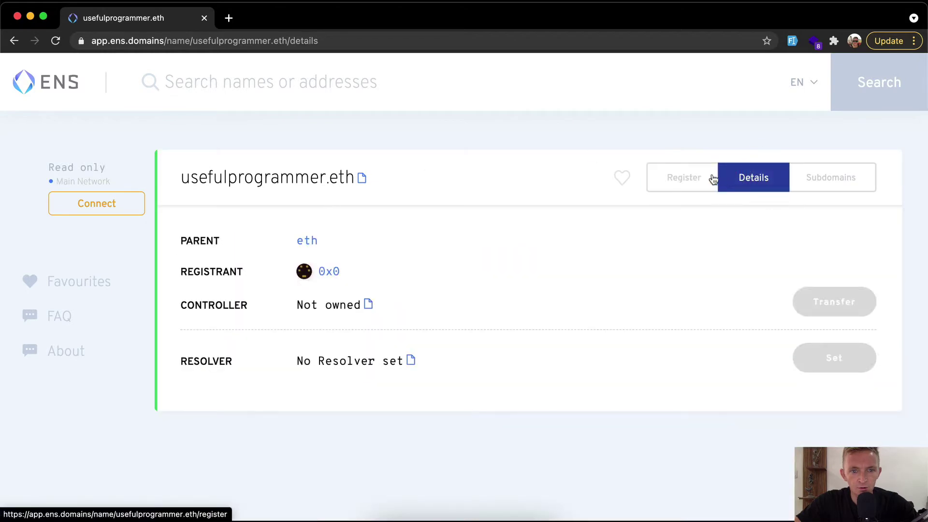
left_click(831, 180)
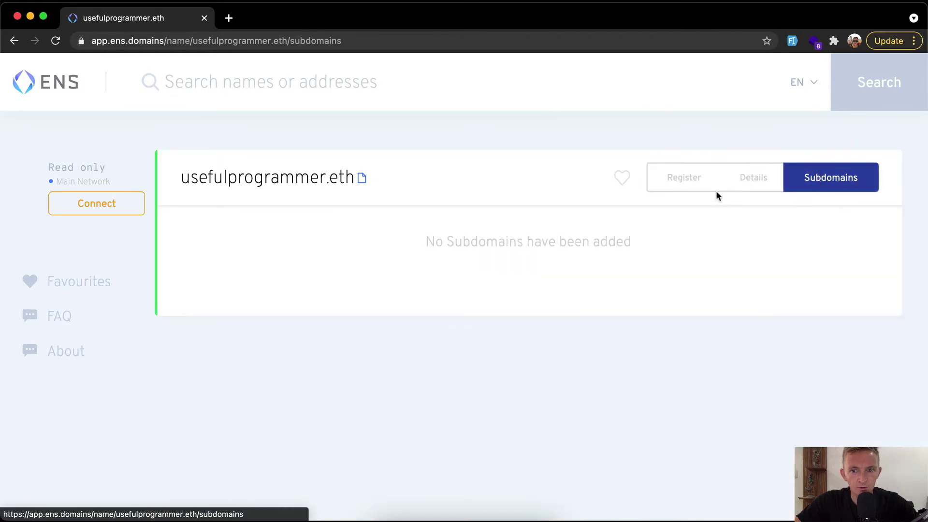
left_click(664, 186)
scroll(584, 245, "down", 3)
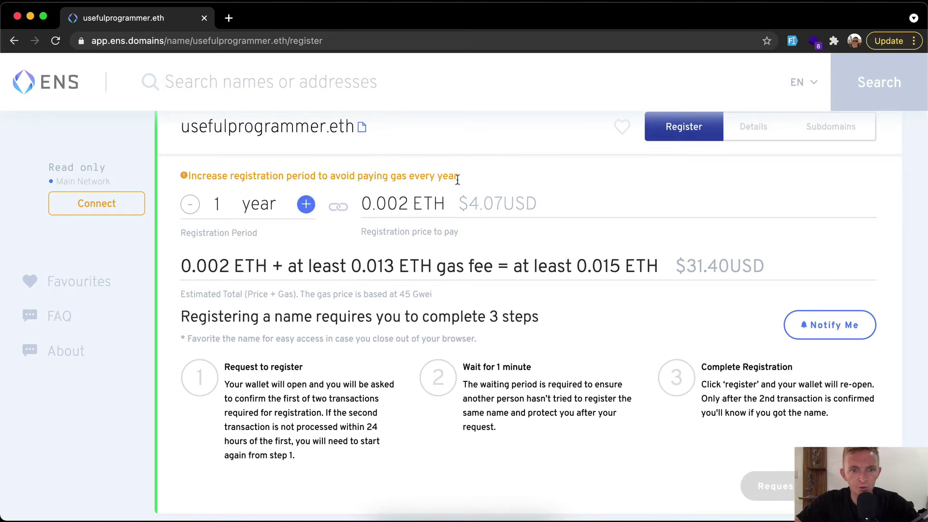
Try a 2-year registration, favourite usefulprogrammer.eth, and enable Notify Me, dismissing the permission prompt.
left_click(306, 204)
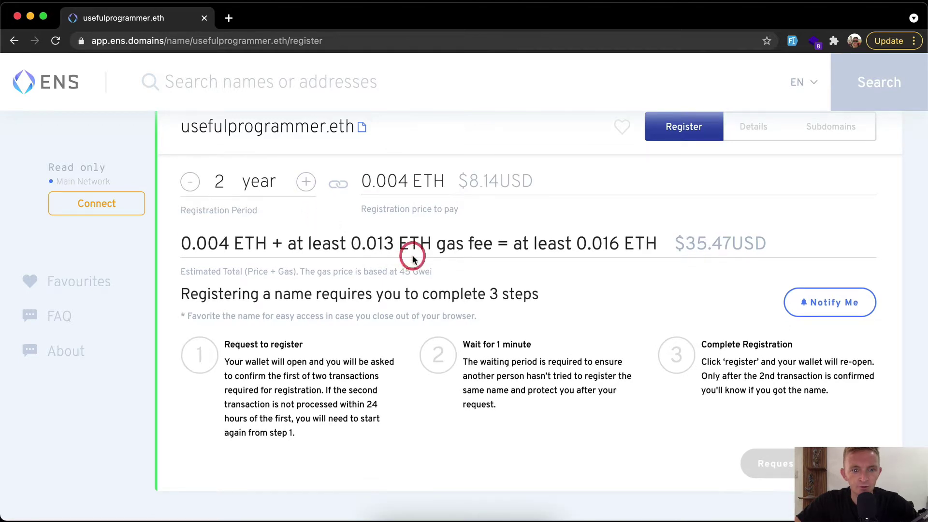
scroll(411, 255, "up", 1)
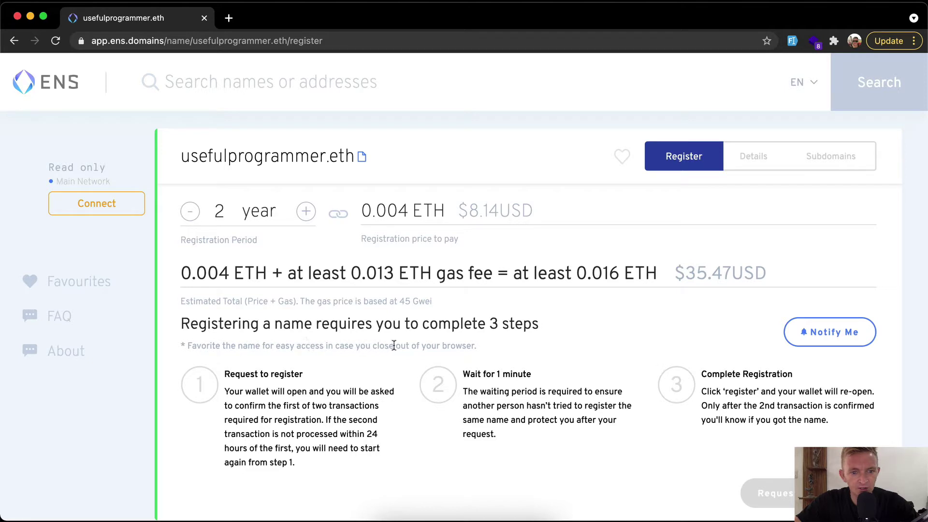
left_click(618, 162)
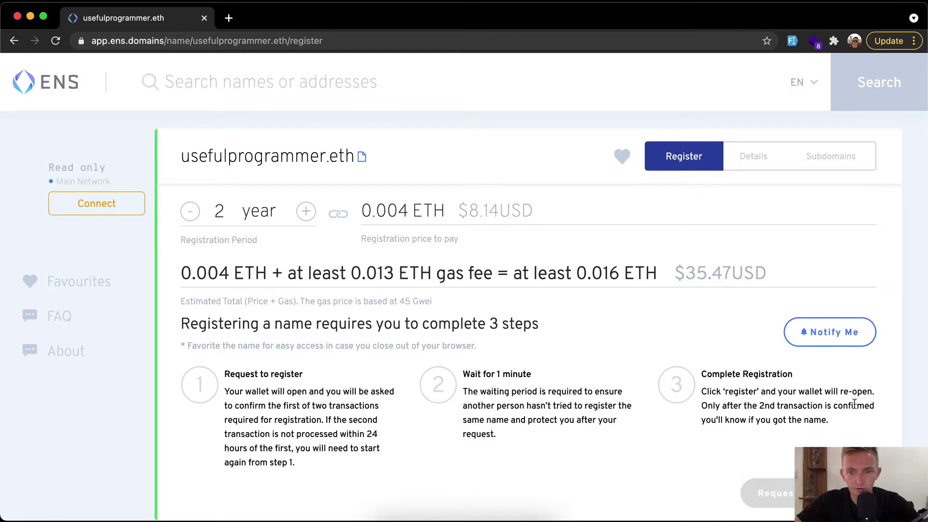
left_click(842, 337)
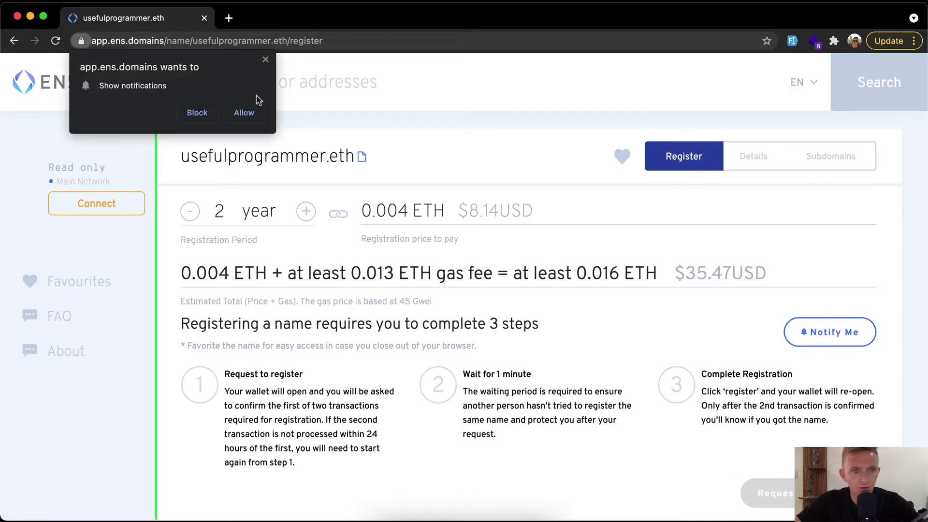
left_click(556, 199)
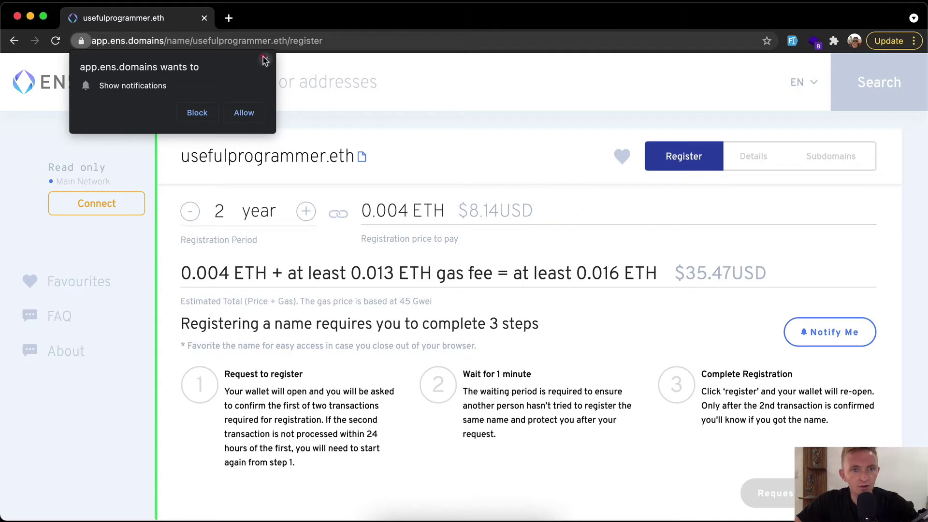
left_click(265, 60)
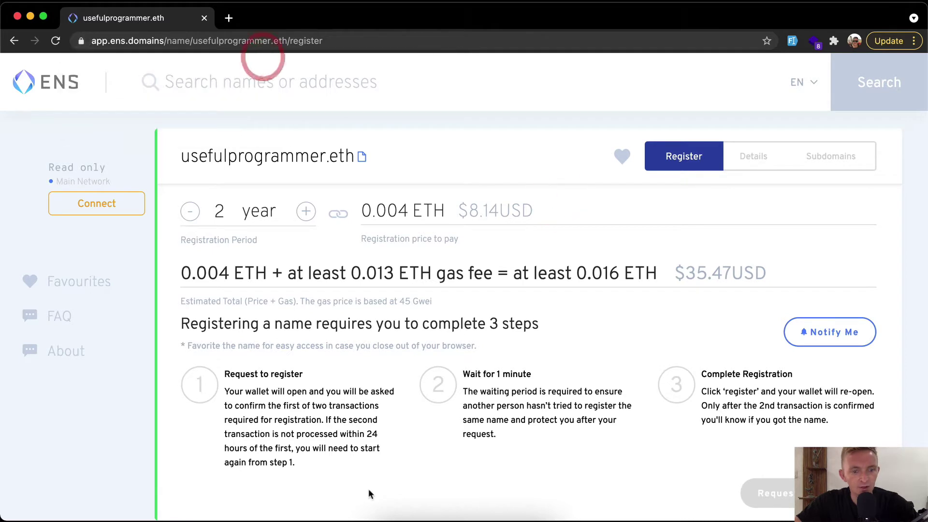
left_click(358, 256)
left_click(426, 217)
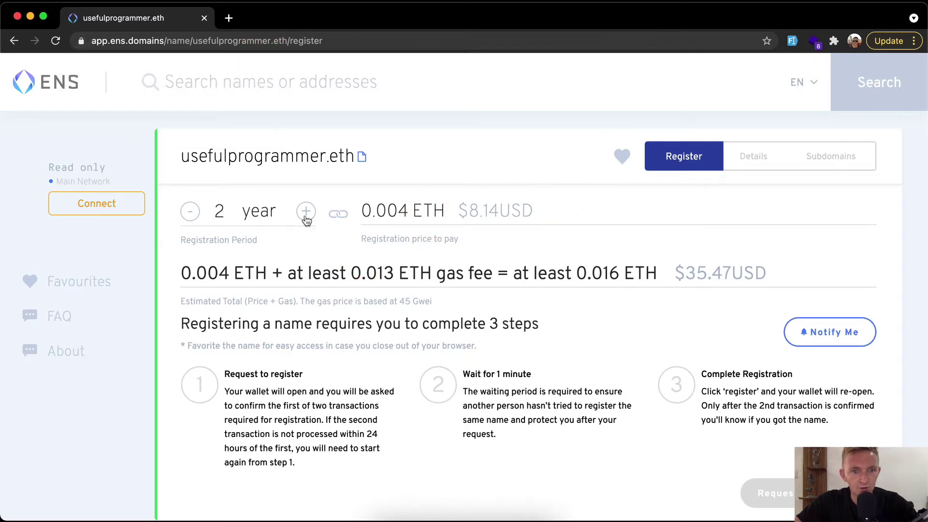
Set the registration period back to 1 year at 0.002 ETH.
left_click(190, 211)
left_click(313, 237)
left_click(190, 212)
scroll(294, 319, "down", 2)
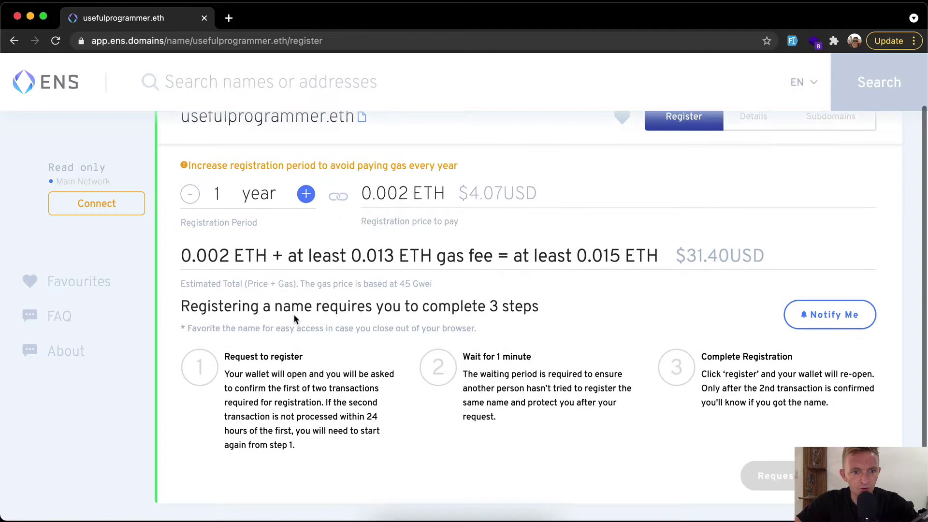
left_click(338, 254)
left_click(639, 319)
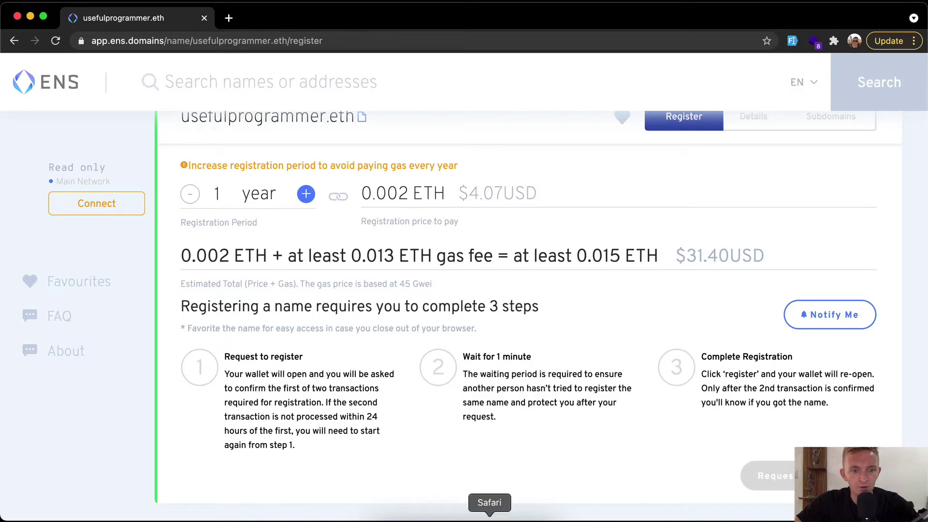
Snap Coinbase to the left, open Ethereum, select Convert, then view the 0 ETH Ethereum wallet.
left_click(490, 520)
left_click_drag(180, 265, 2, 253)
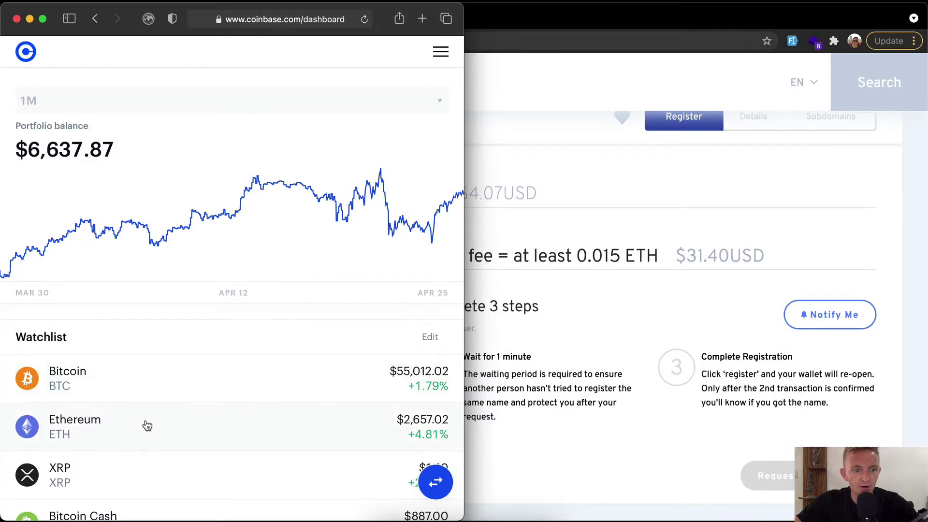
left_click(145, 424)
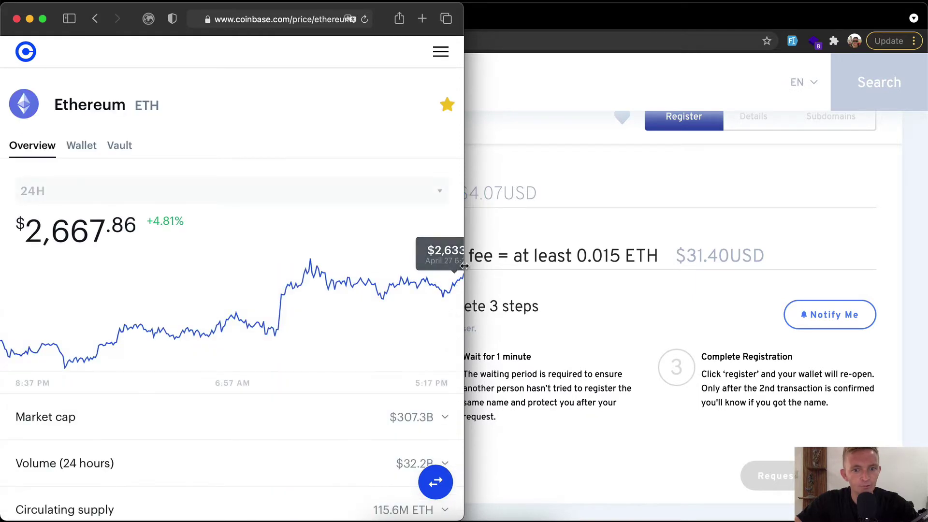
left_click_drag(464, 270, 731, 271)
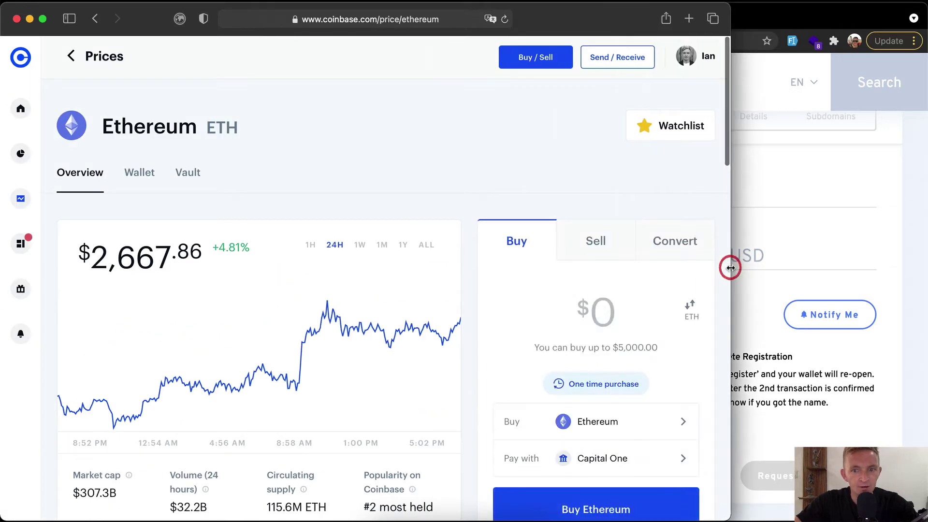
left_click(696, 251)
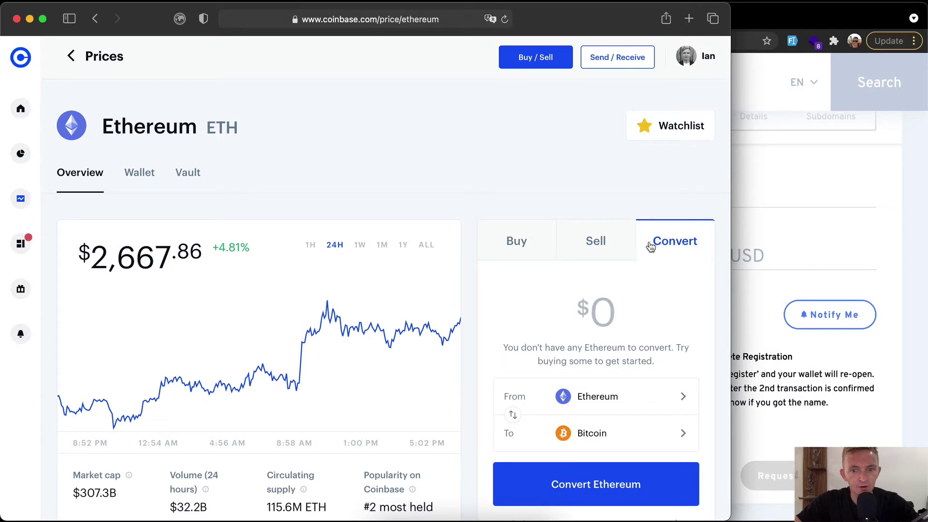
scroll(586, 242, "down", 2)
scroll(586, 242, "down", 10)
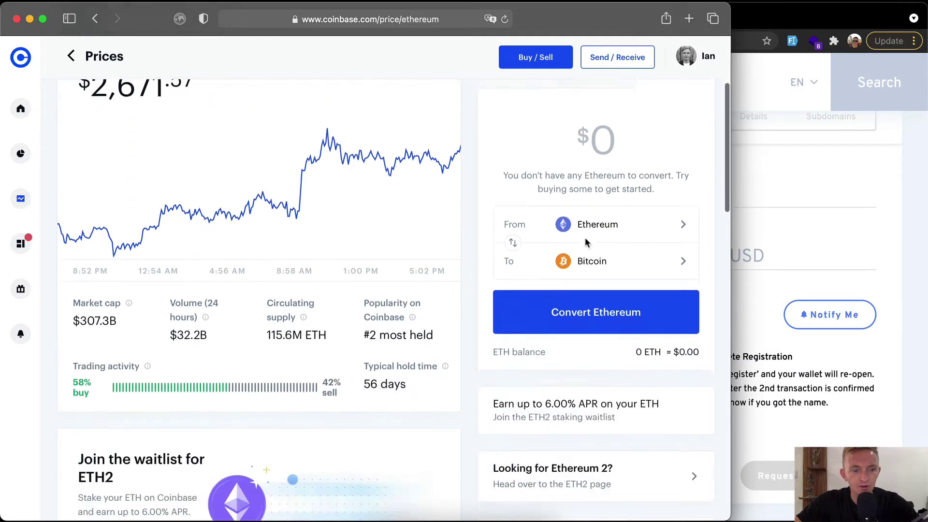
scroll(586, 243, "down", 5)
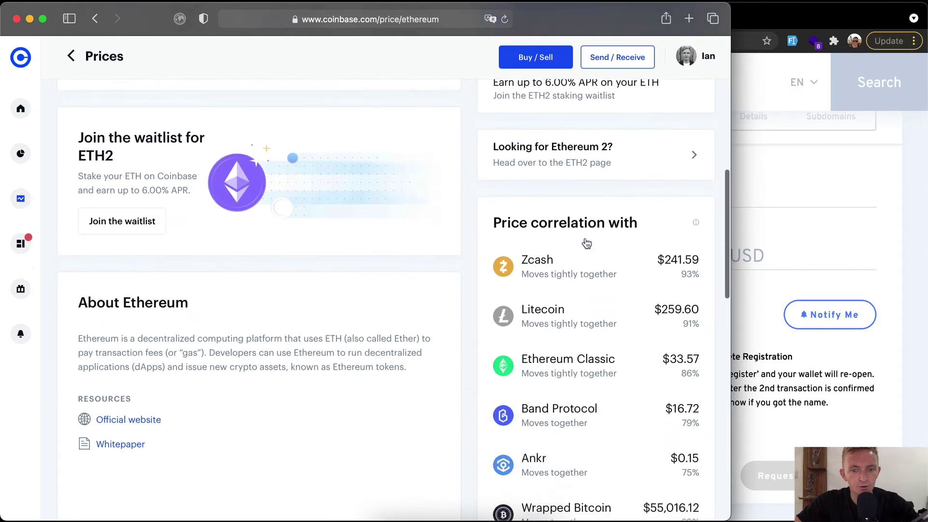
scroll(584, 242, "up", 15)
left_click(126, 177)
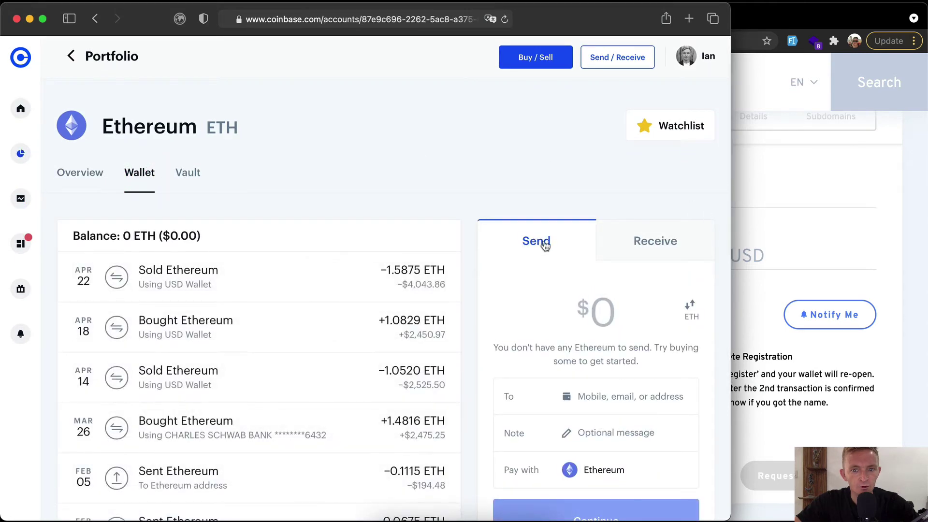
Open Coinbase's Ethereum Send form and start entering an amount in dollars.
left_click(534, 241)
left_click(841, 211)
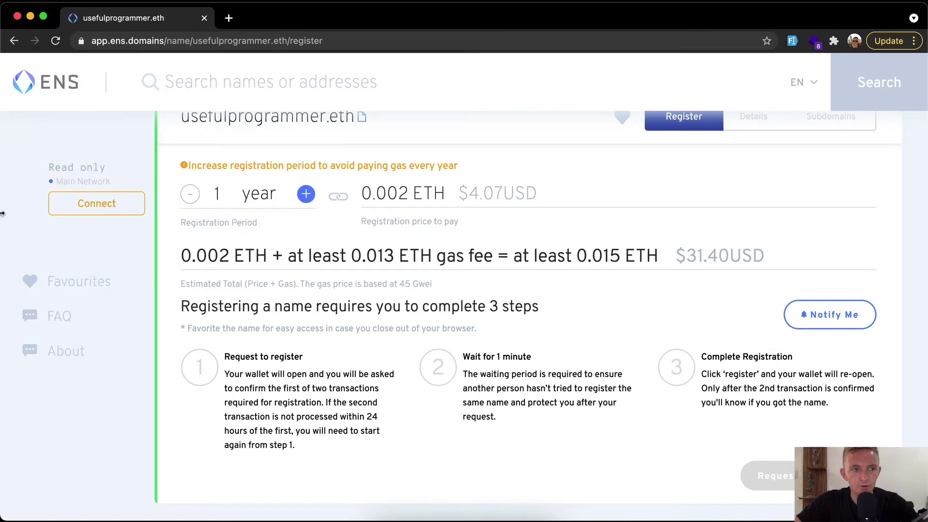
left_click(489, 516)
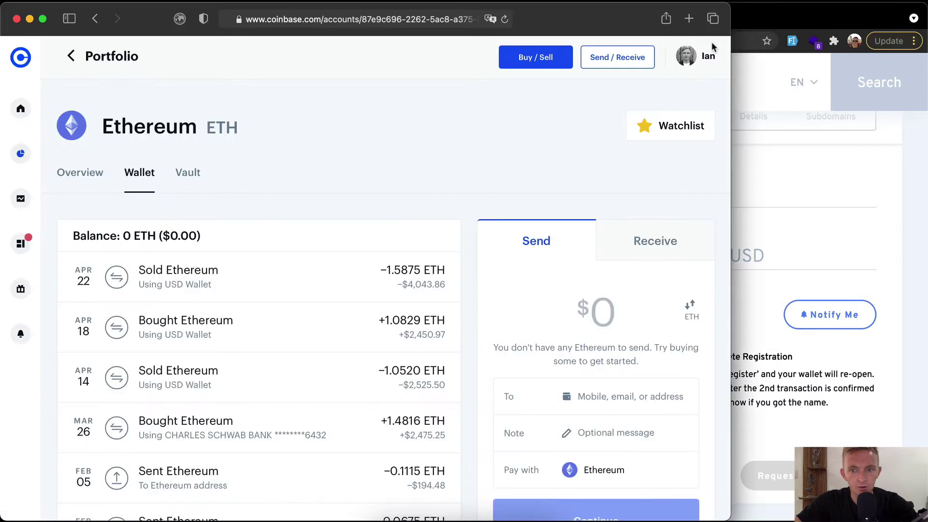
left_click(593, 309)
type(".00")
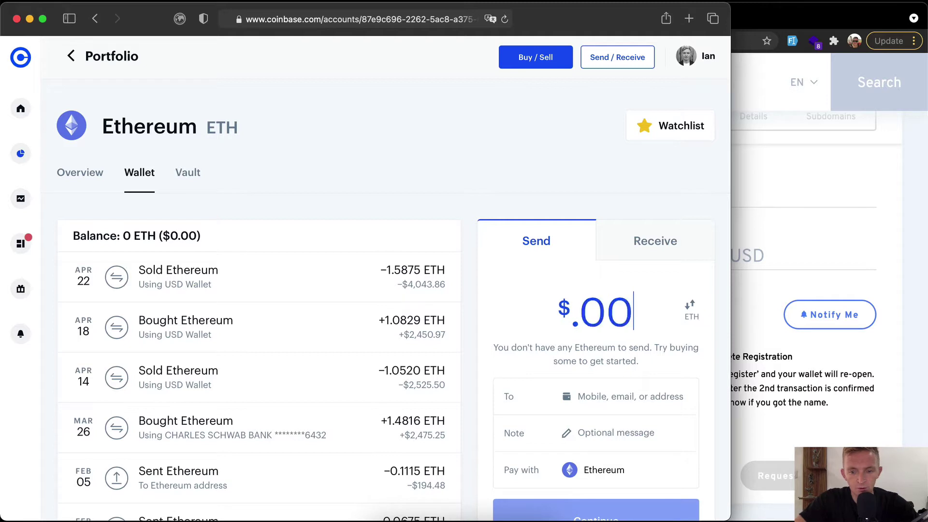
key("BackSpace")
type("3")
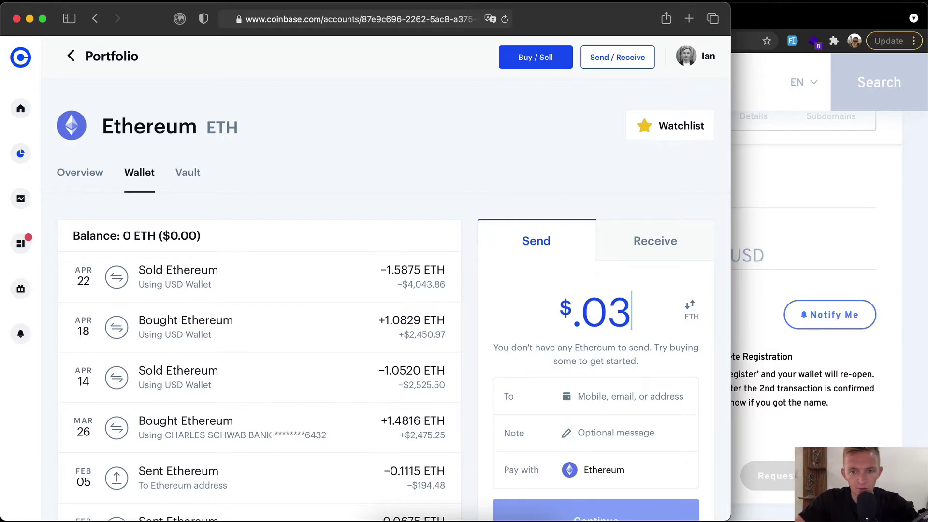
key("BackSpace")
type("0")
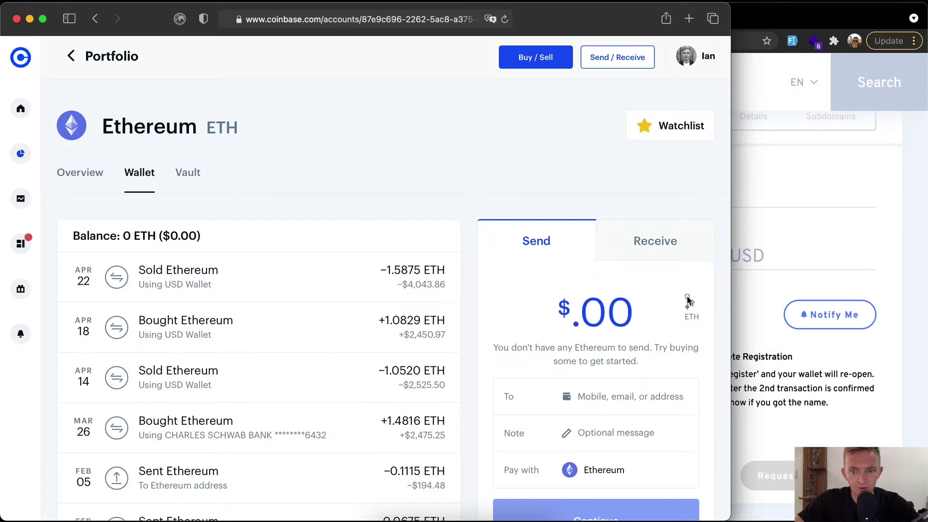
Switch the amount entry to ETH and enter 0.003 ETH.
left_click(689, 305)
key("BackSpace")
key("BackSpace")
key("BackSpace")
key("BackSpace")
key("BackSpace")
key("BackSpace")
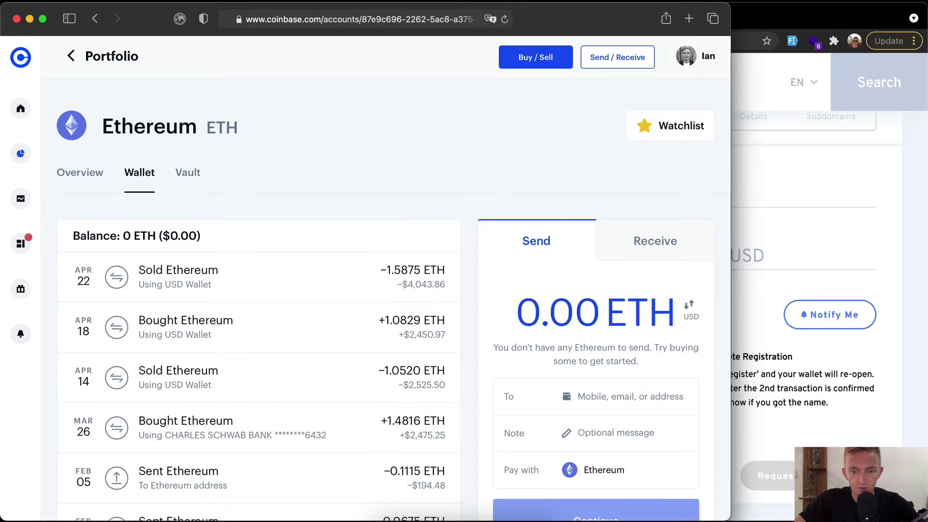
type("003")
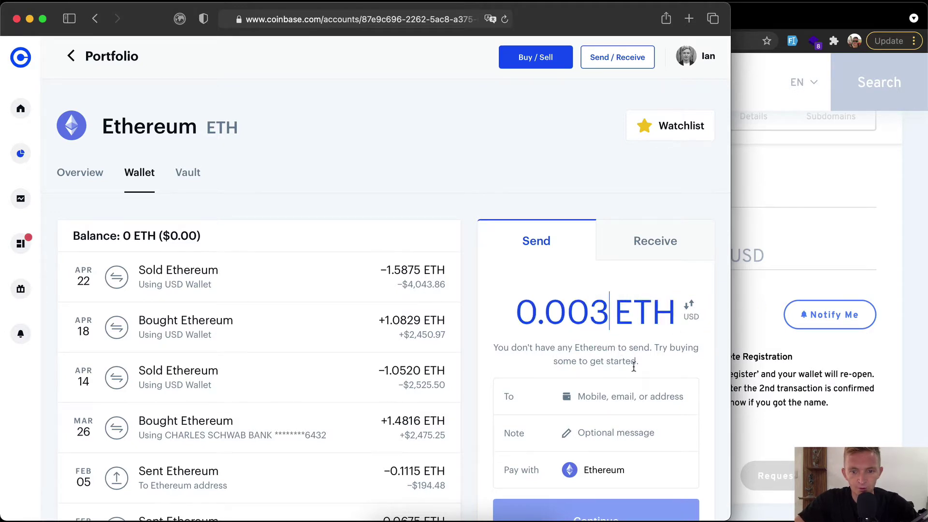
left_click(630, 395)
scroll(683, 362, "down", 2)
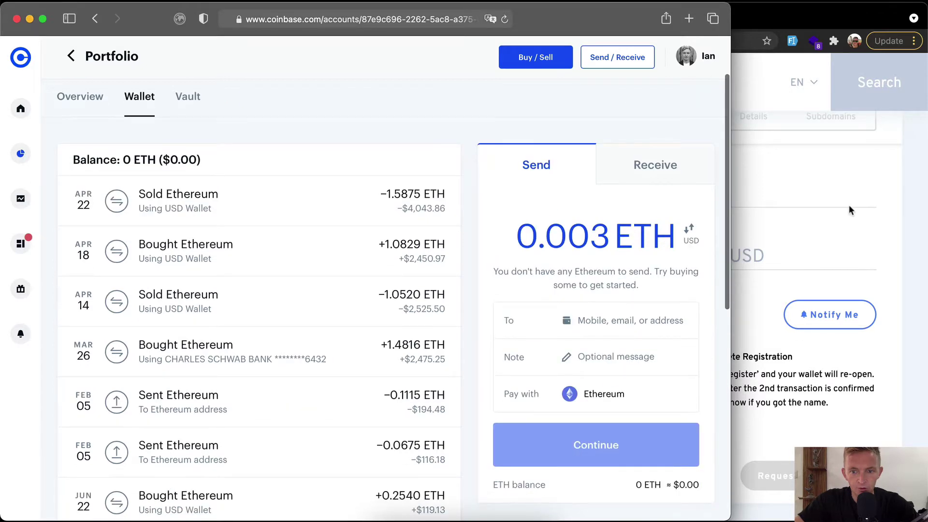
left_click(851, 211)
Narrow the Chrome window beside Coinbase and pin the MetaMask extension.
left_click_drag(1, 165, 272, 165)
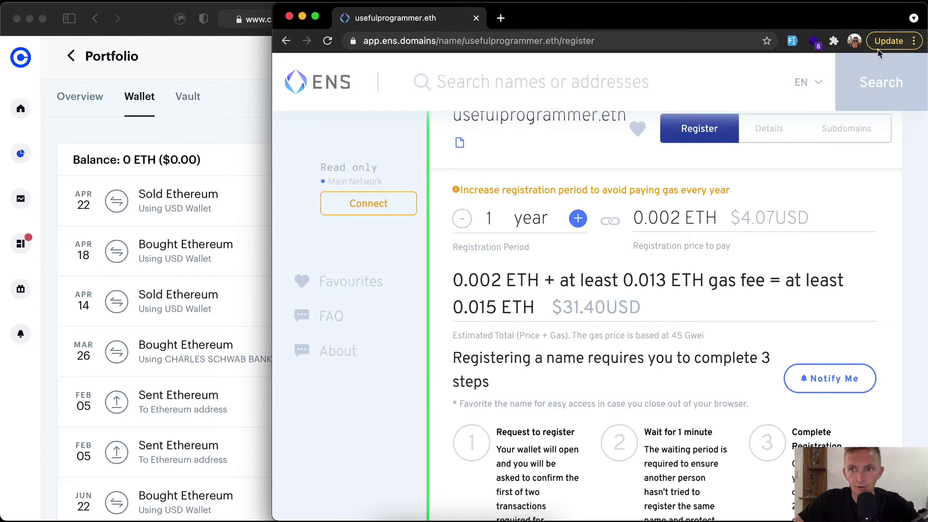
left_click(855, 40)
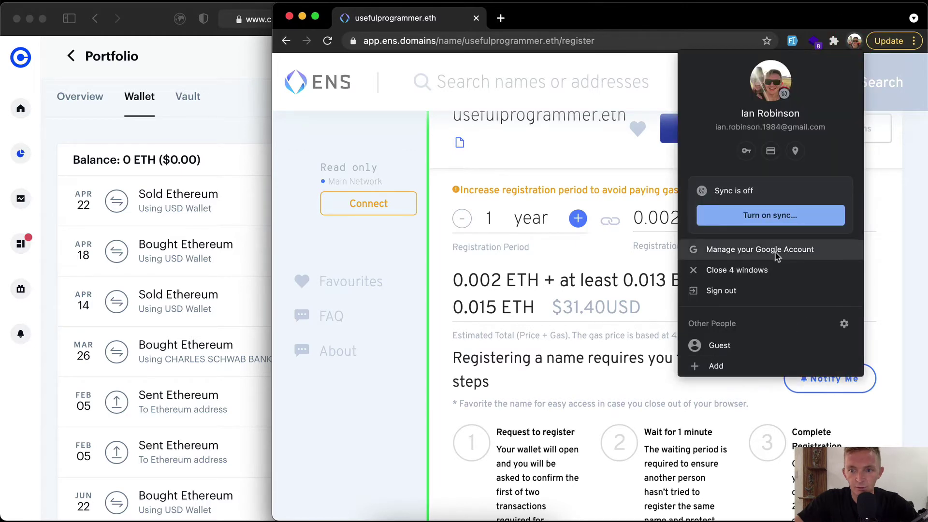
left_click(834, 41)
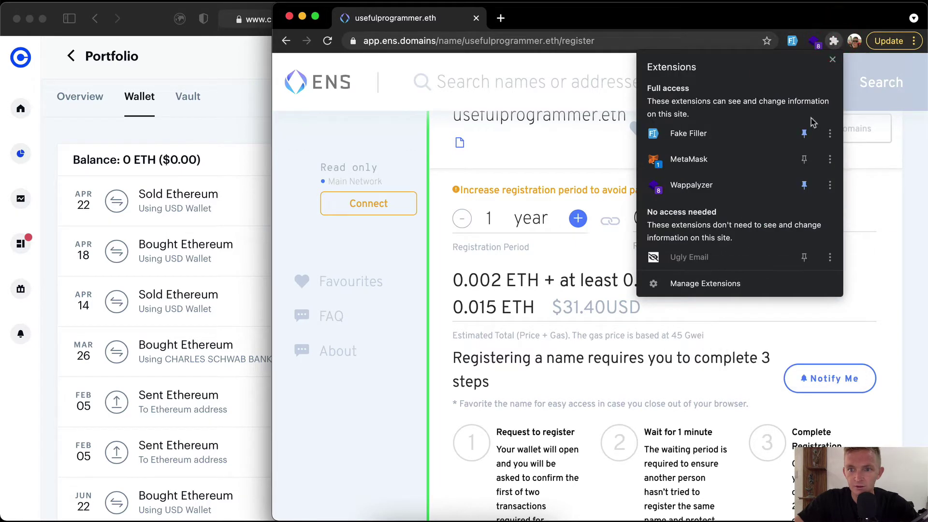
left_click(805, 159)
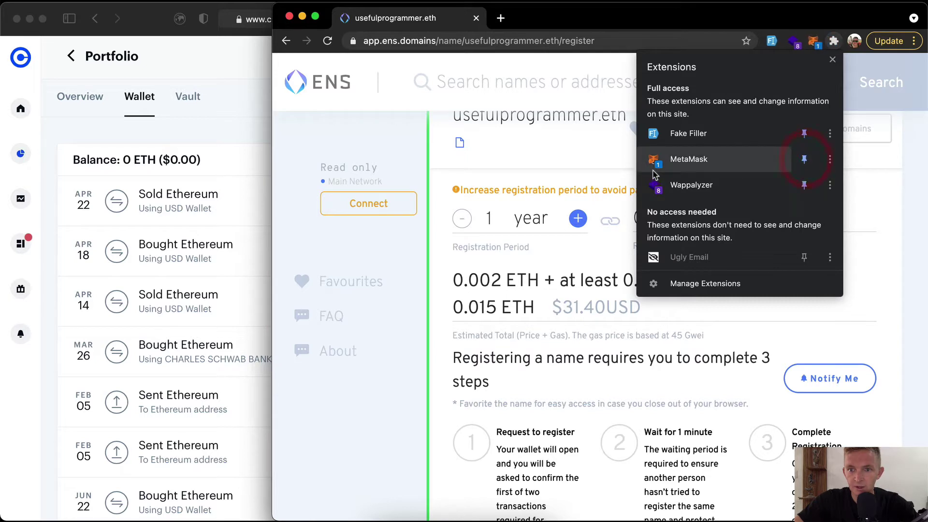
left_click(872, 155)
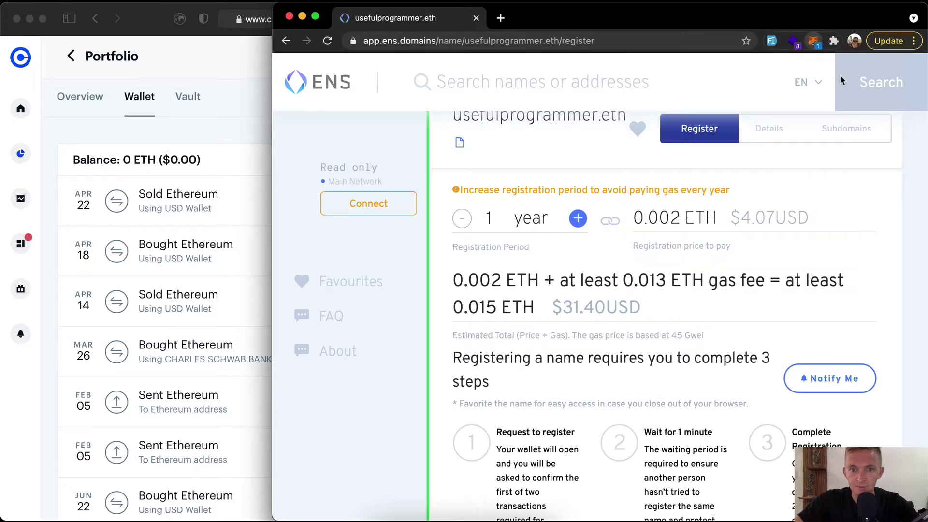
Select Account 1 in MetaMask's request and connect it to app.ens.domains.
left_click(692, 243)
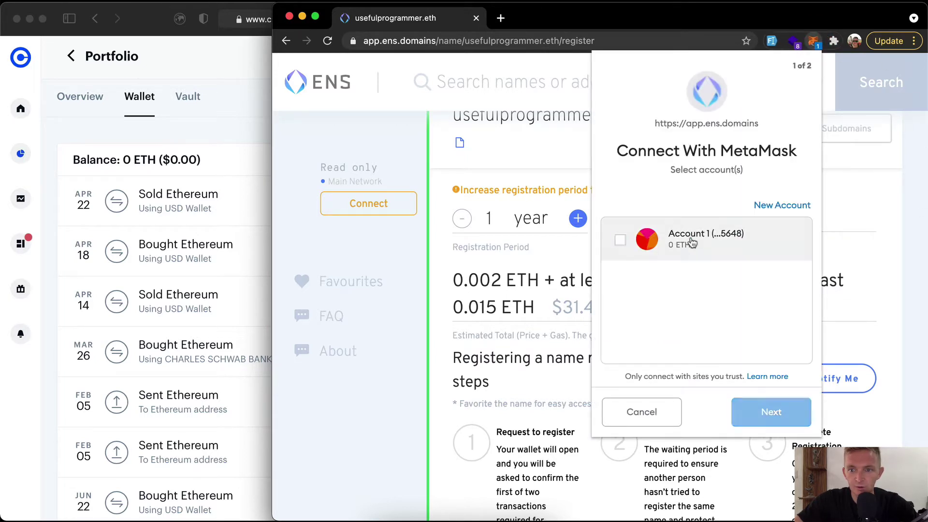
left_click(620, 240)
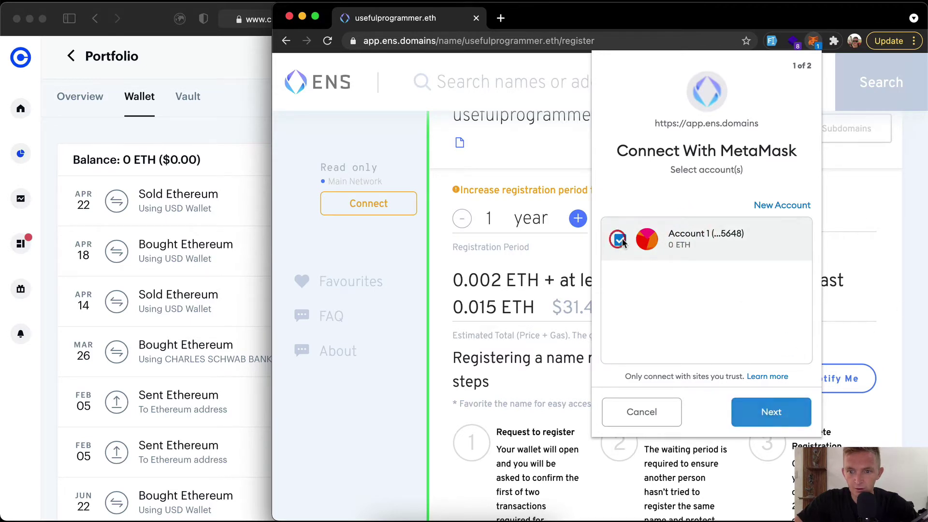
left_click(701, 242)
left_click(622, 240)
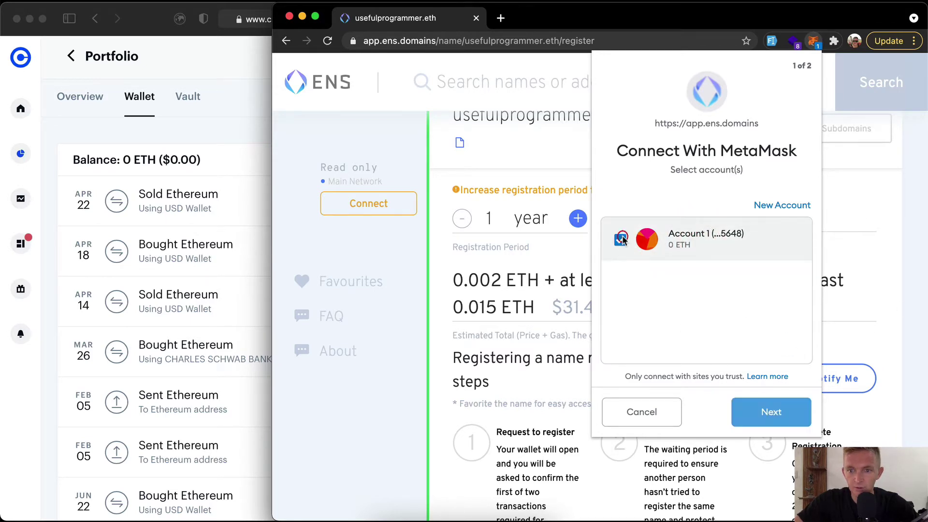
left_click(789, 417)
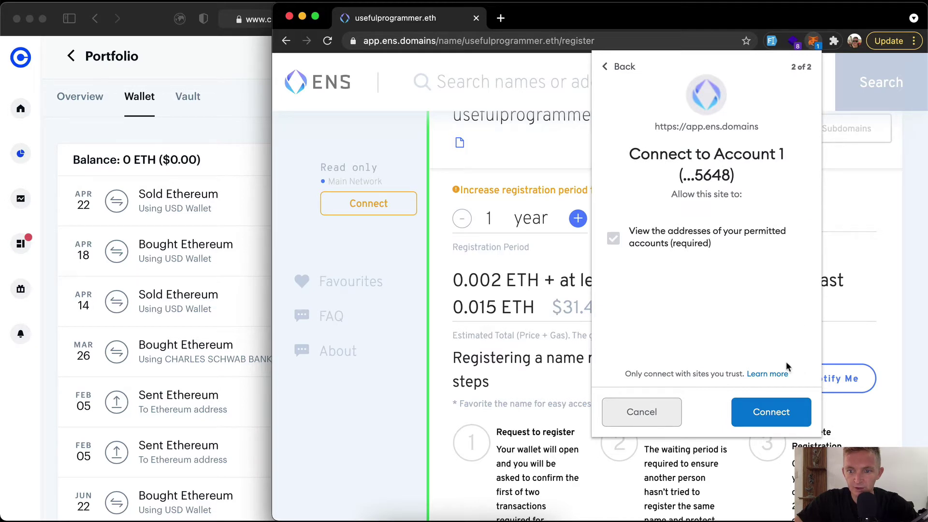
left_click(785, 416)
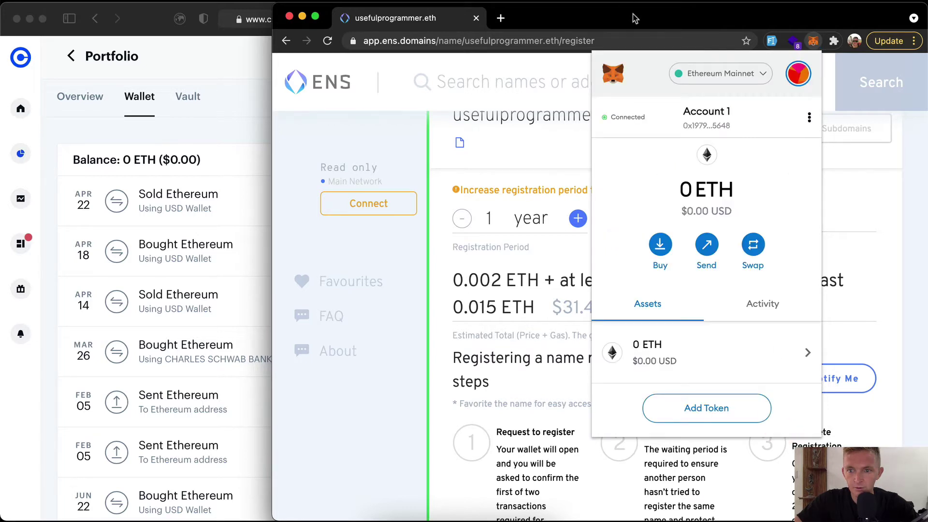
Browse MetaMask's send, activity, swap and network screens for Account 1.
left_click(707, 245)
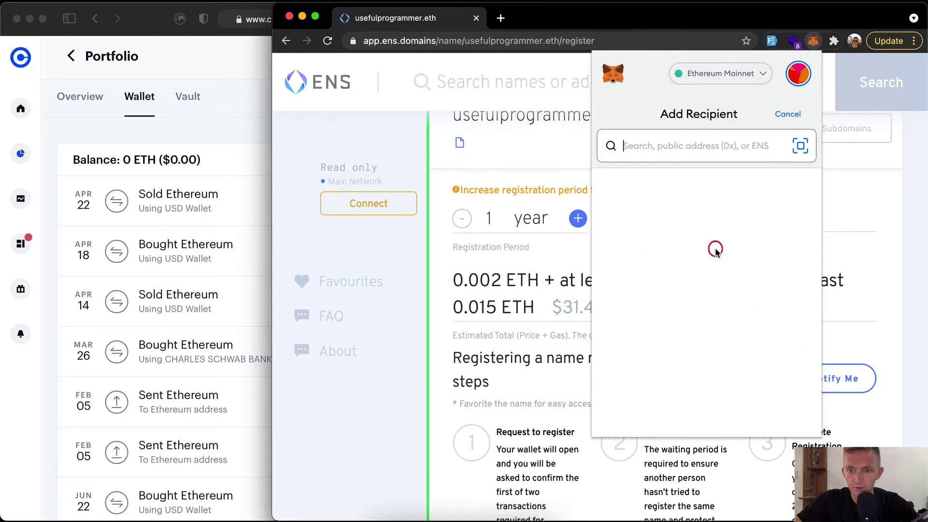
left_click(788, 114)
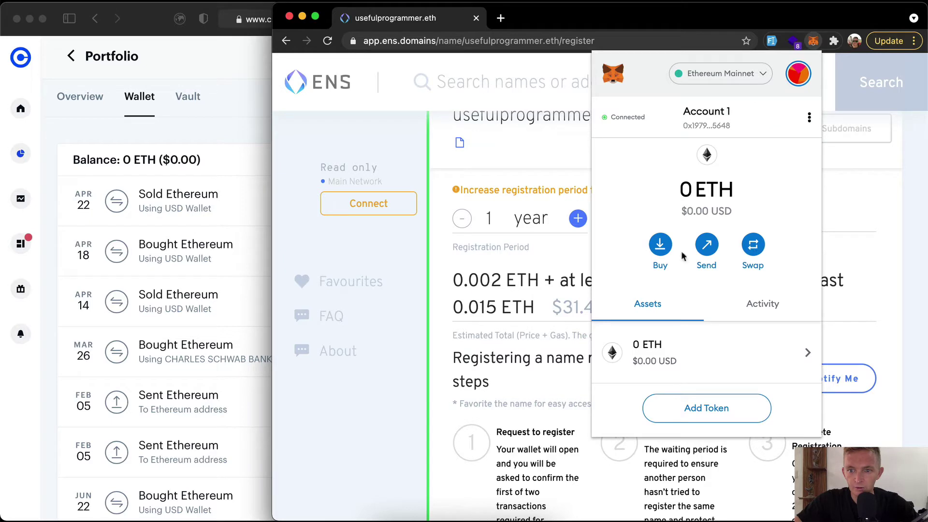
left_click(758, 305)
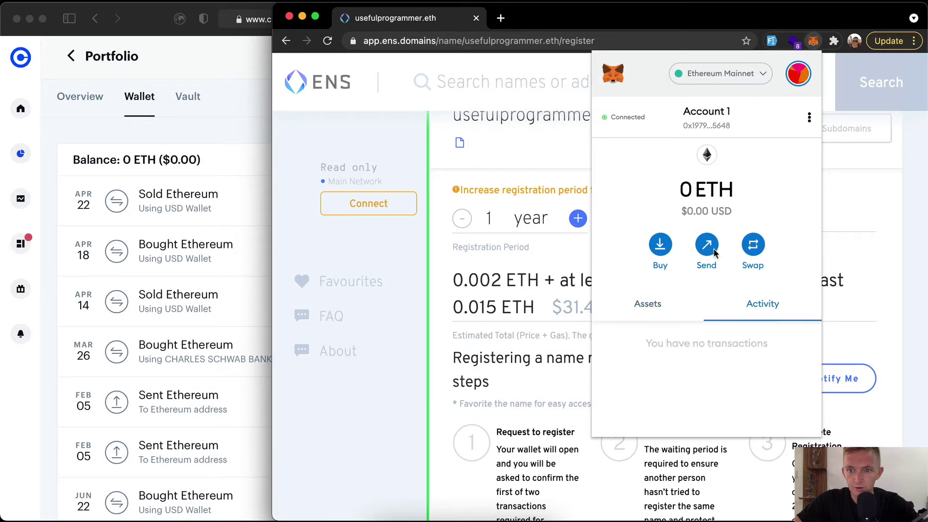
left_click(753, 244)
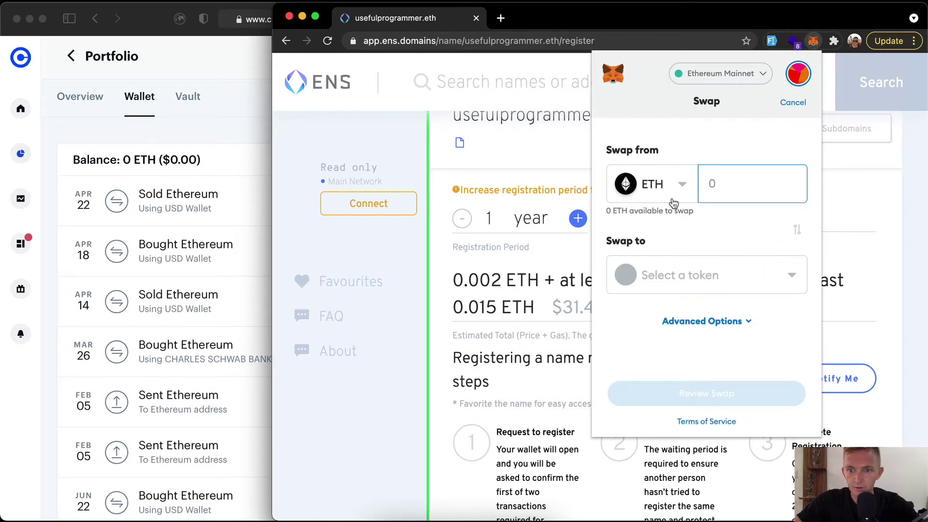
left_click(734, 274)
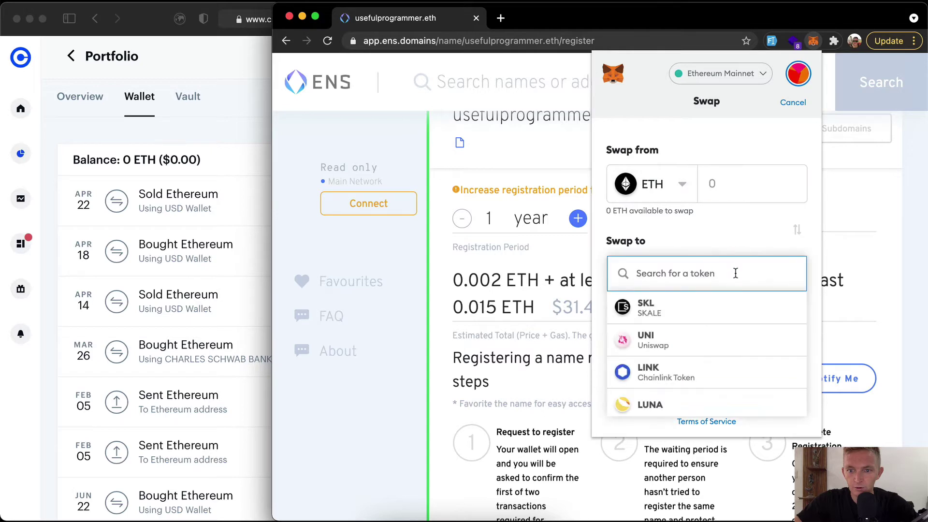
key("Escape")
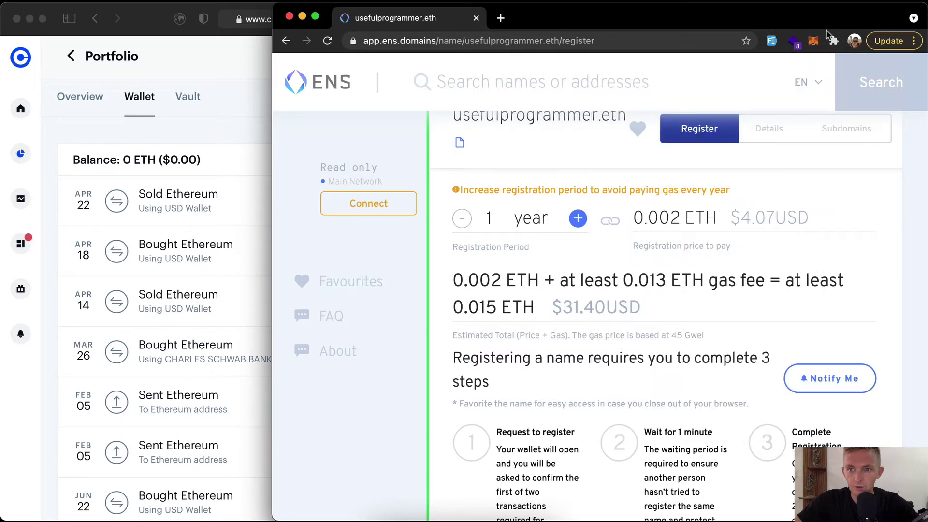
left_click(814, 40)
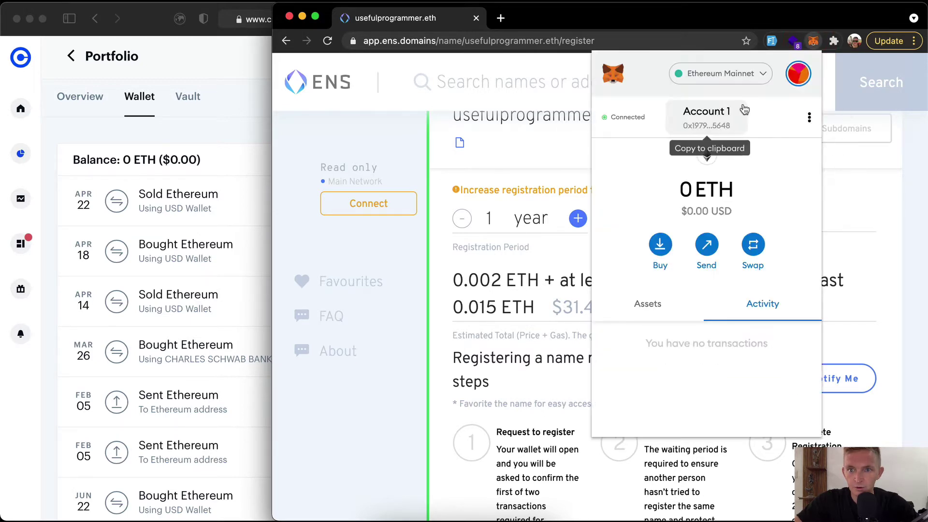
left_click(749, 78)
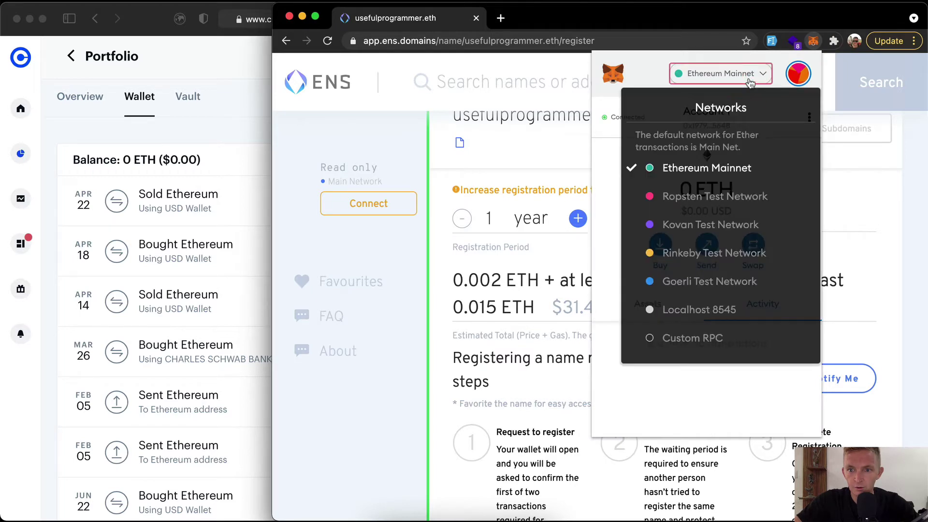
left_click(751, 81)
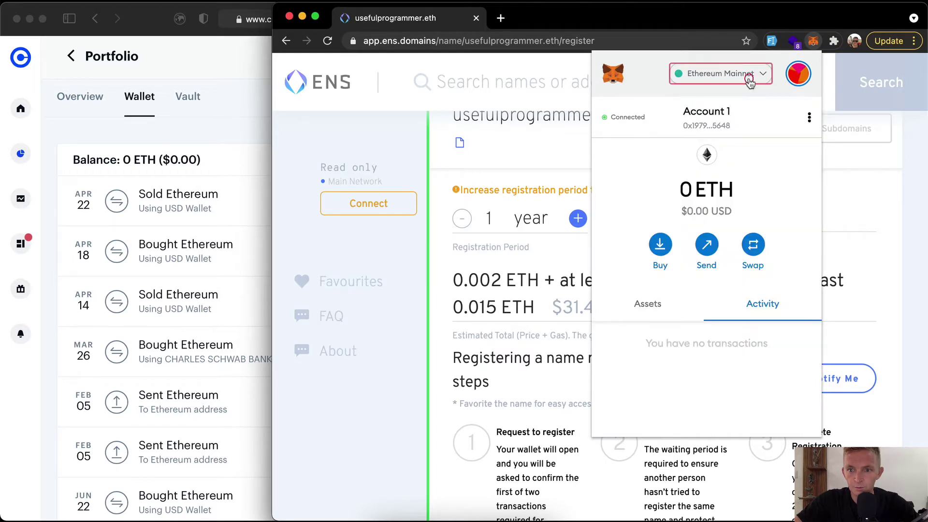
Open Account 1's details and select its public wallet address for copying.
left_click(810, 118)
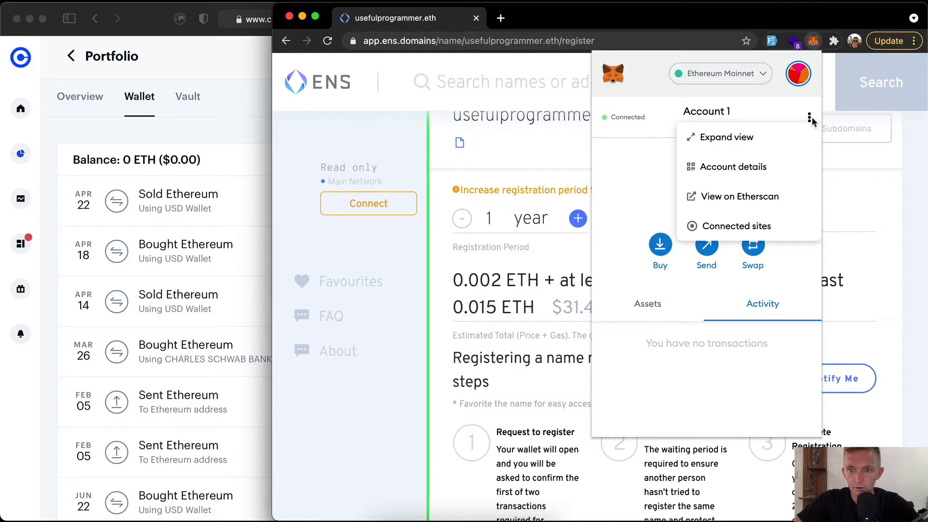
left_click(769, 167)
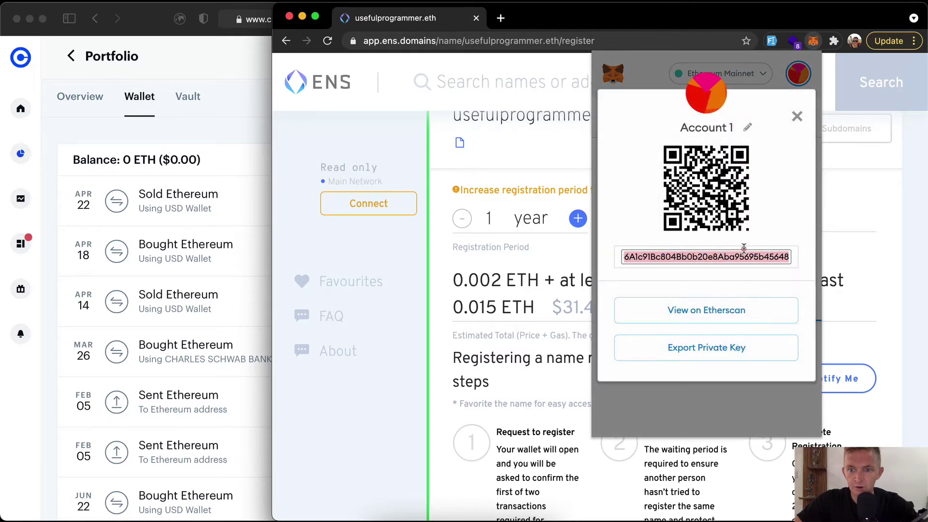
double_click(744, 248)
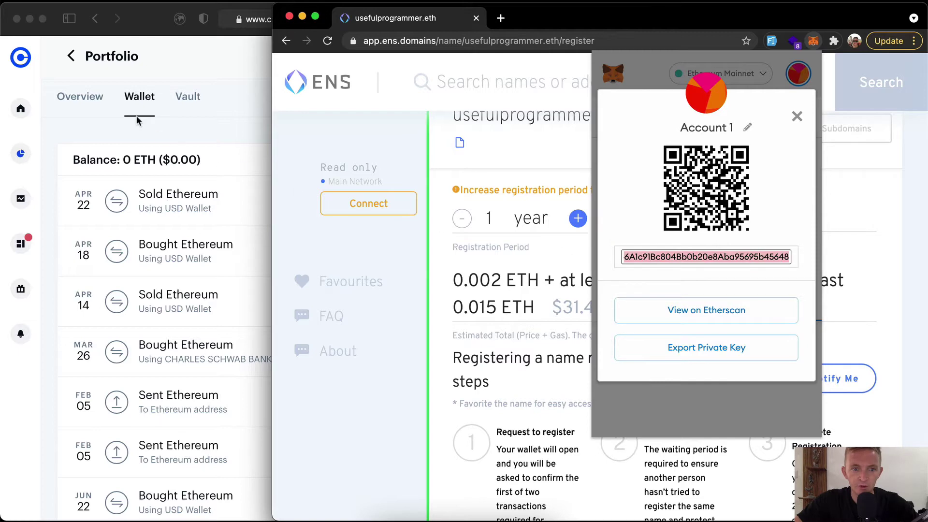
left_click(137, 121)
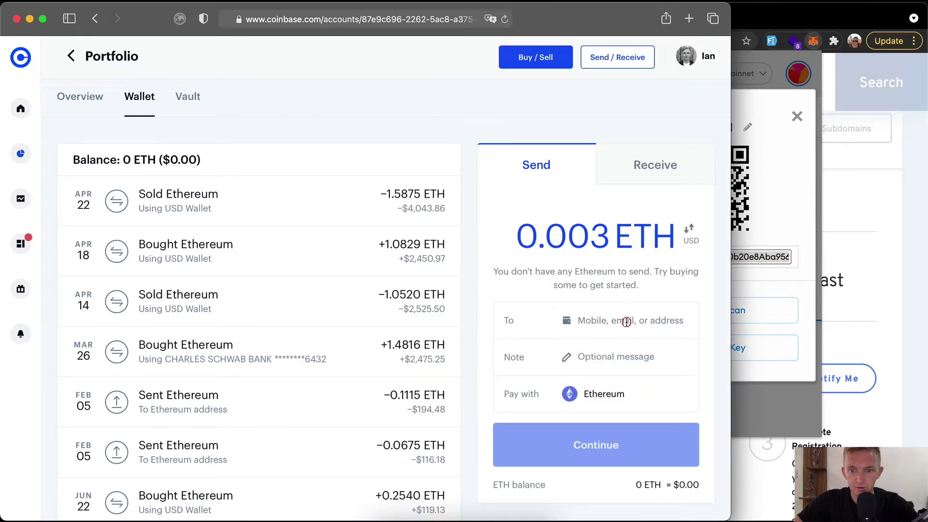
Paste the MetaMask address as recipient and add the note 'For Ethereum Name Service'.
left_click(626, 321)
left_click(658, 376)
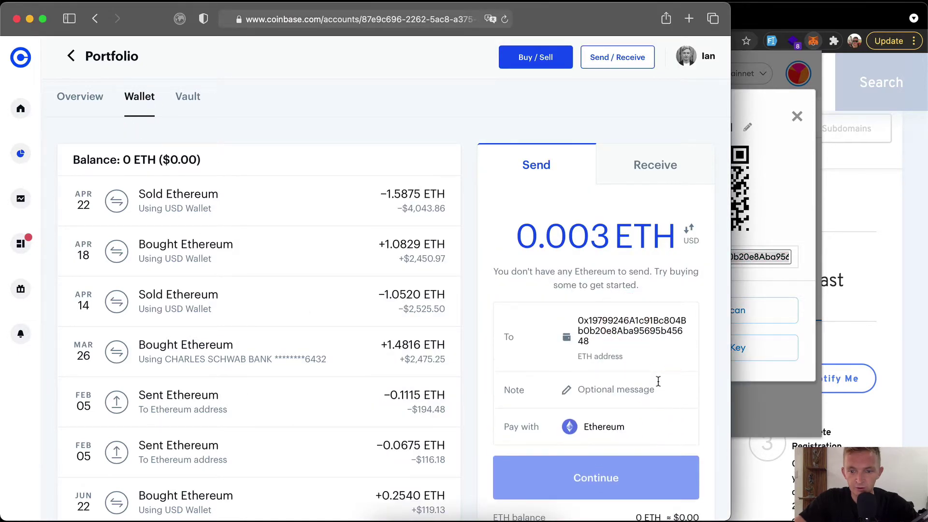
type("For ")
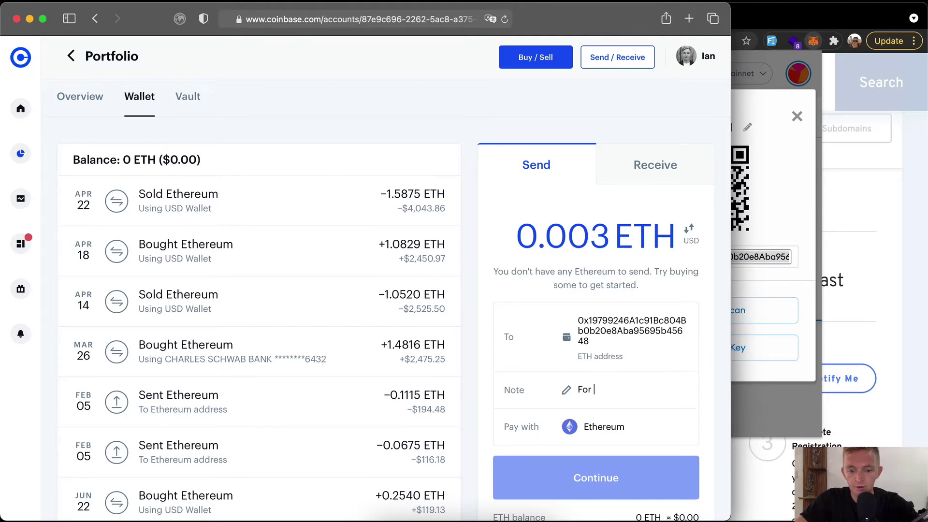
type("Ethereum Name Serv")
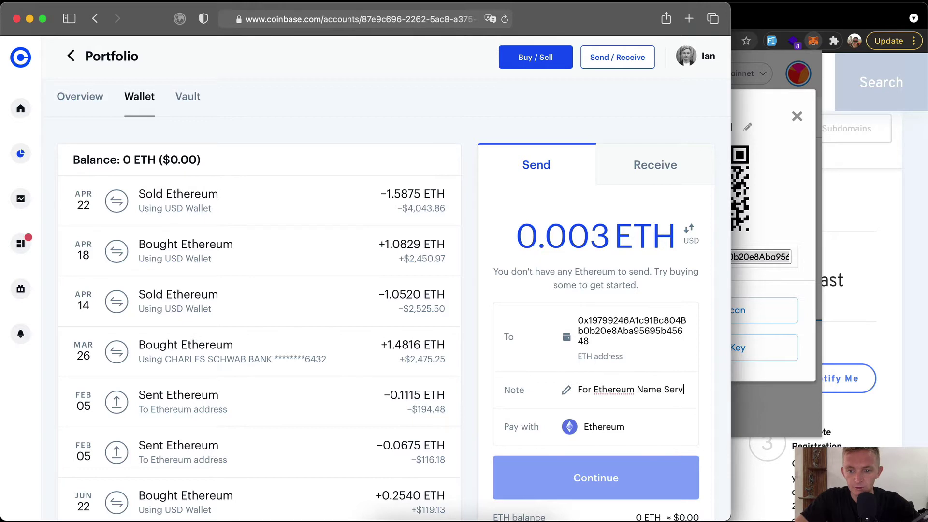
type("ice")
left_click(639, 423)
left_click(654, 445)
scroll(654, 445, "down", 1)
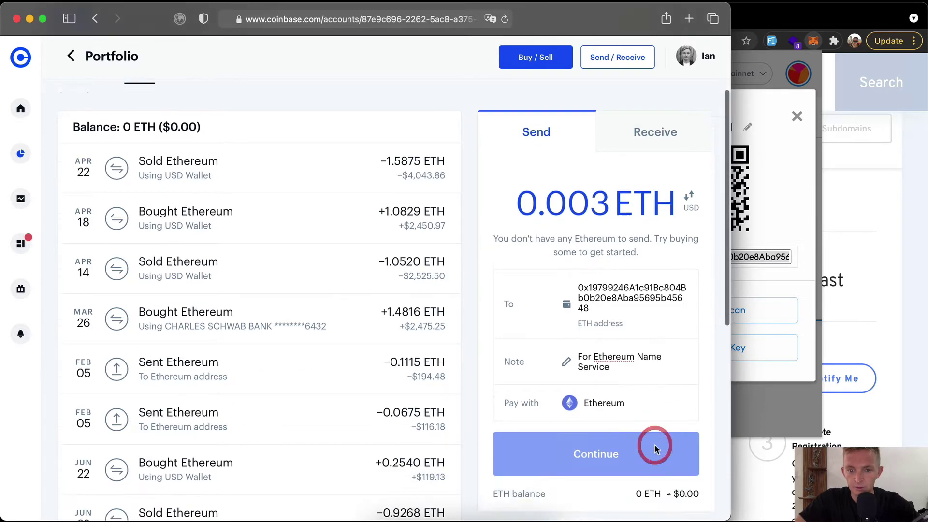
scroll(654, 445, "down", 1)
left_click(643, 196)
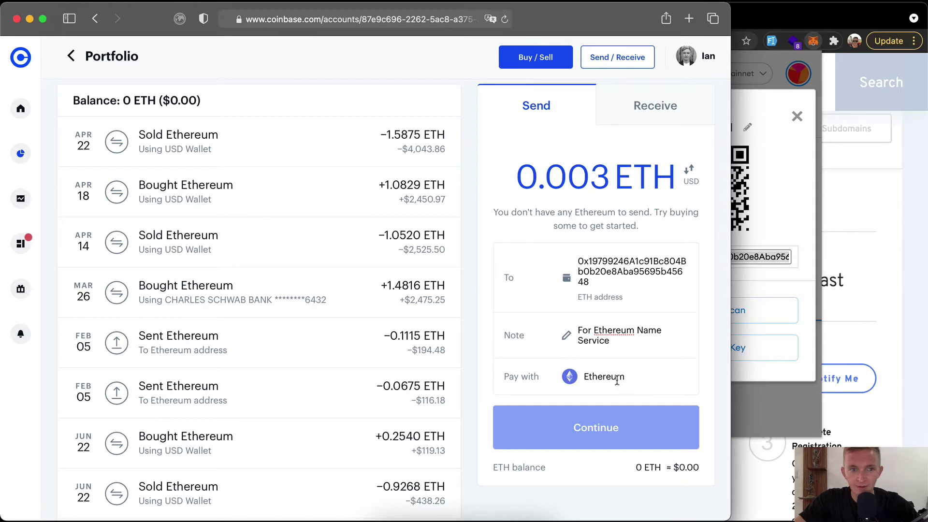
scroll(285, 265, "up", 5)
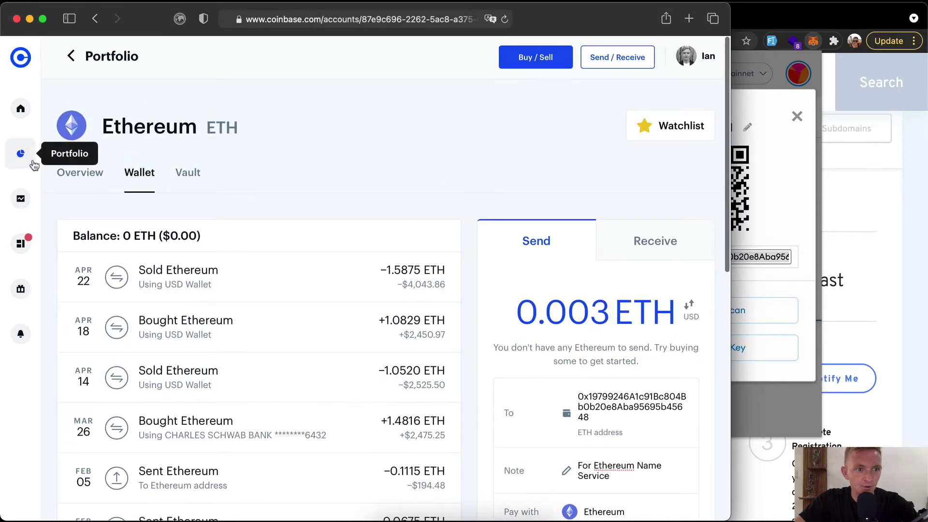
Go from Home to Portfolio and open the Bitcoin wallet.
left_click(26, 109)
scroll(352, 211, "down", 10)
scroll(352, 212, "up", 10)
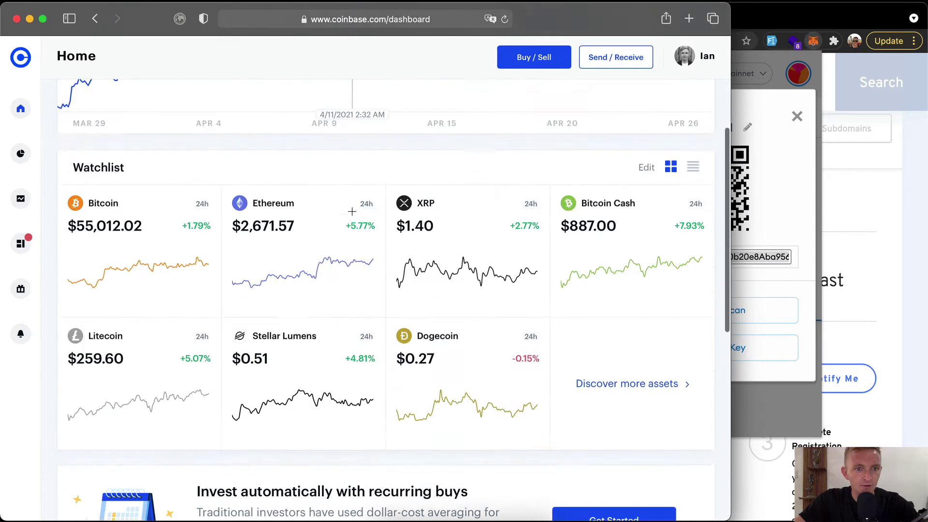
left_click(28, 154)
scroll(344, 191, "down", 2)
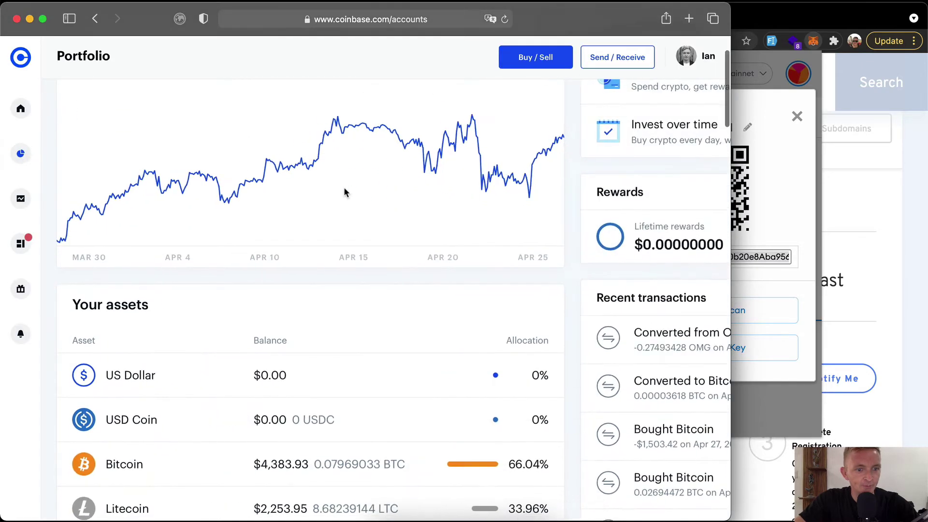
scroll(338, 453, "down", 2)
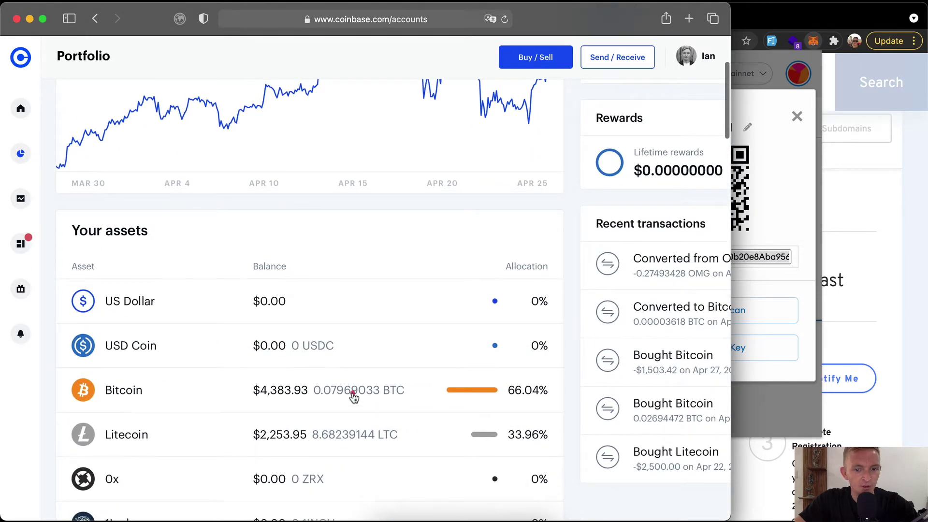
left_click(352, 393)
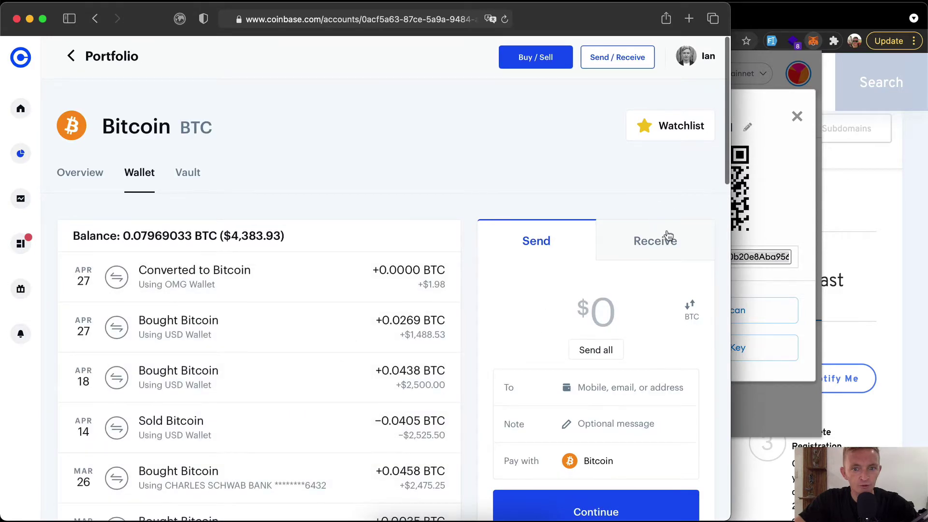
Review the 0.07969033 BTC balance and history, opening and closing Send / Receive.
scroll(664, 236, "down", 1)
scroll(696, 274, "down", 3)
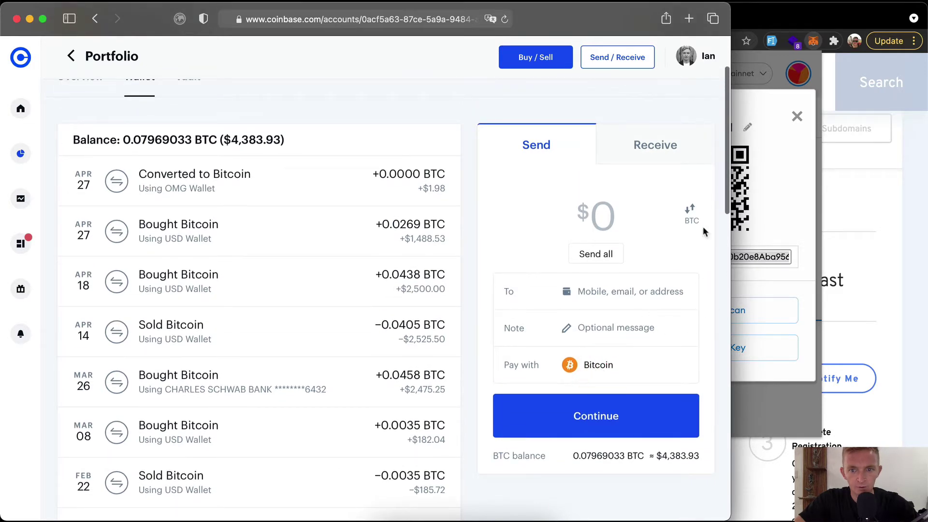
scroll(595, 203, "up", 3)
scroll(600, 184, "up", 1)
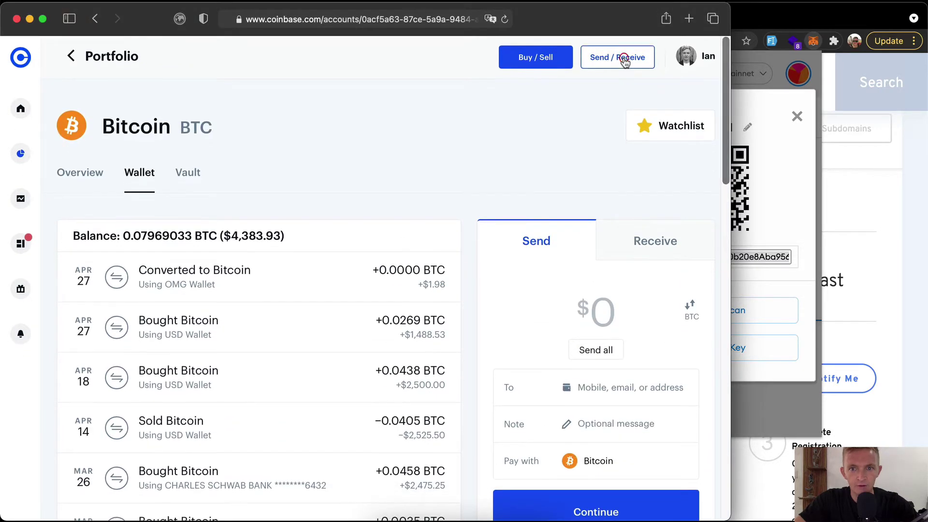
left_click(625, 61)
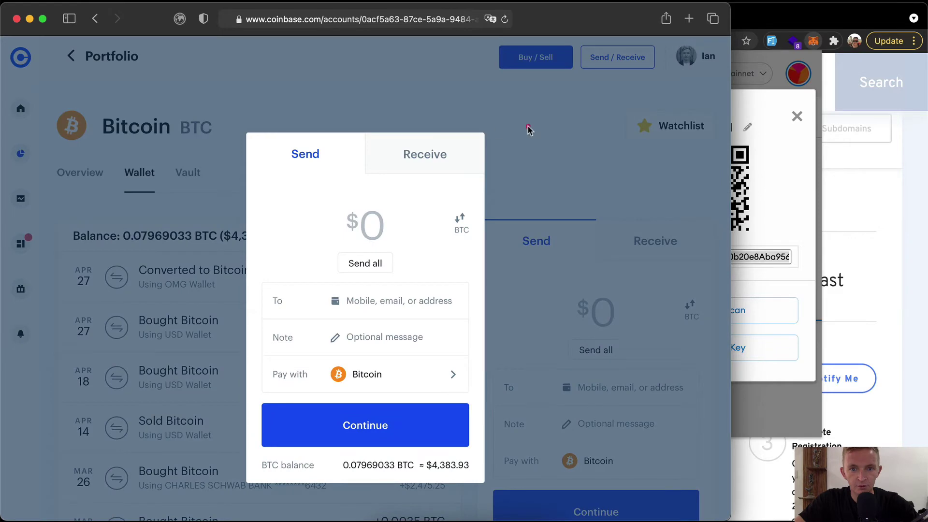
left_click(529, 130)
Convert $500 of Bitcoin (0.009069 BTC) into 0.1832099 ETH and close the confirmation.
left_click(518, 58)
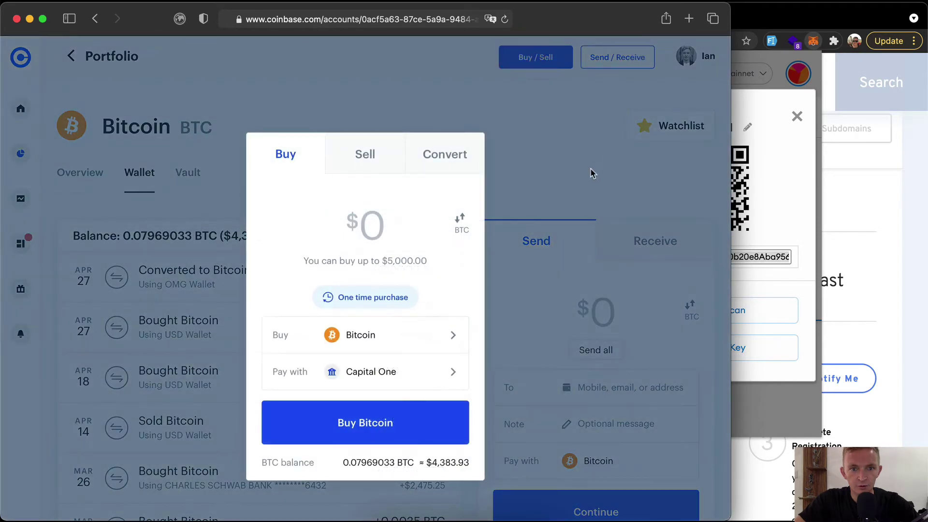
left_click(443, 159)
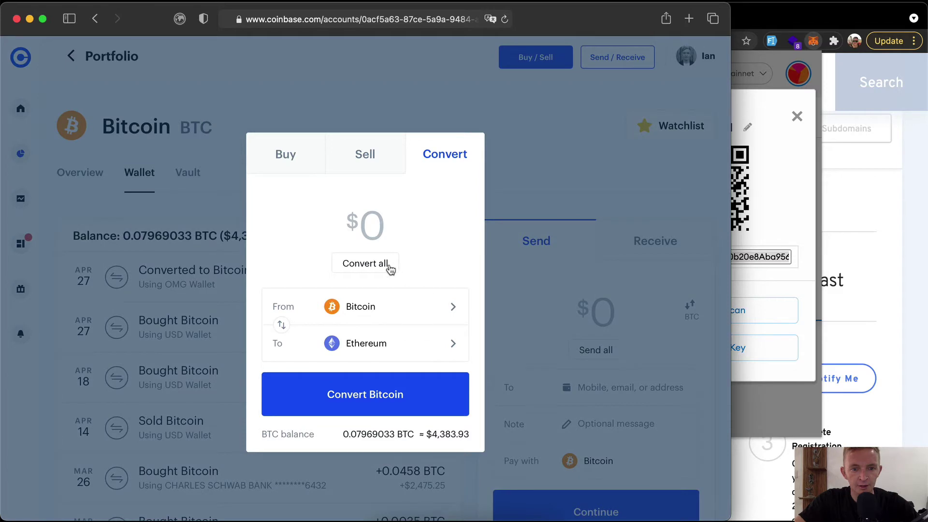
left_click(377, 218)
type("5")
key("BackSpace")
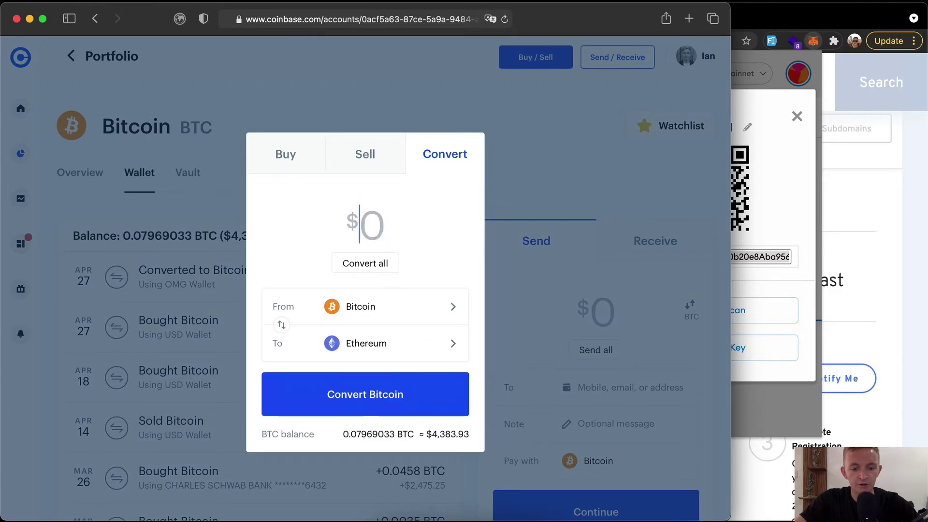
type("5")
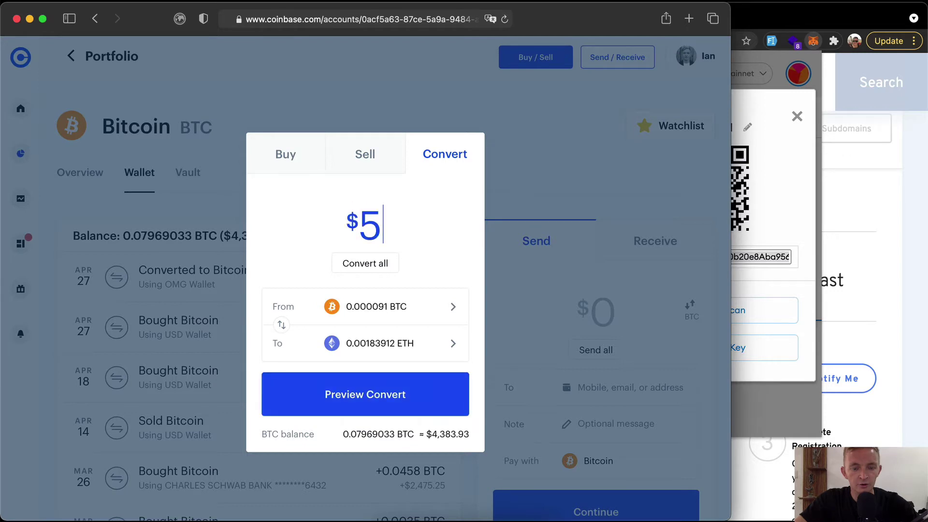
type("00")
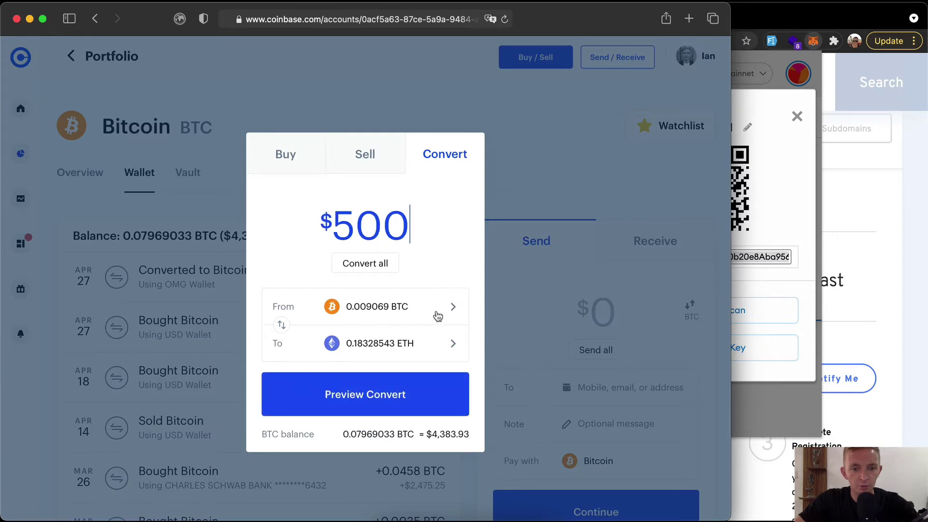
left_click(433, 407)
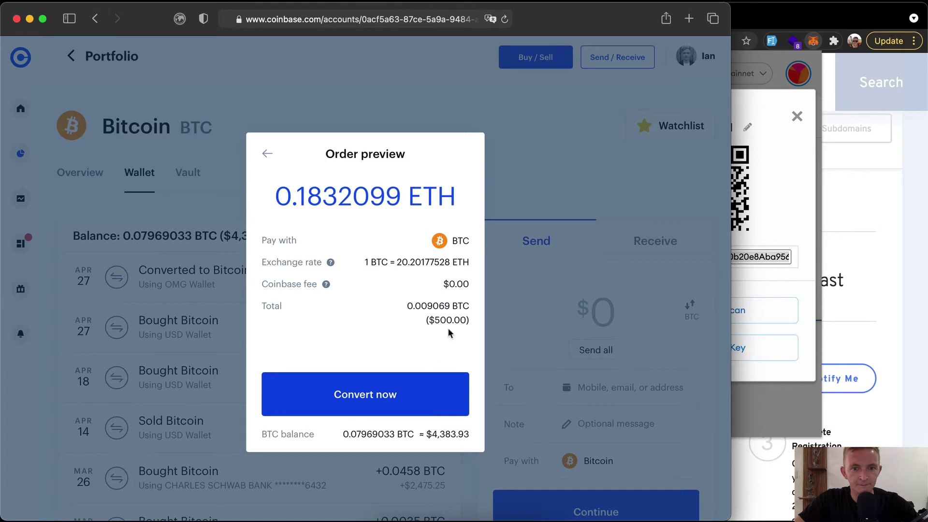
left_click(420, 396)
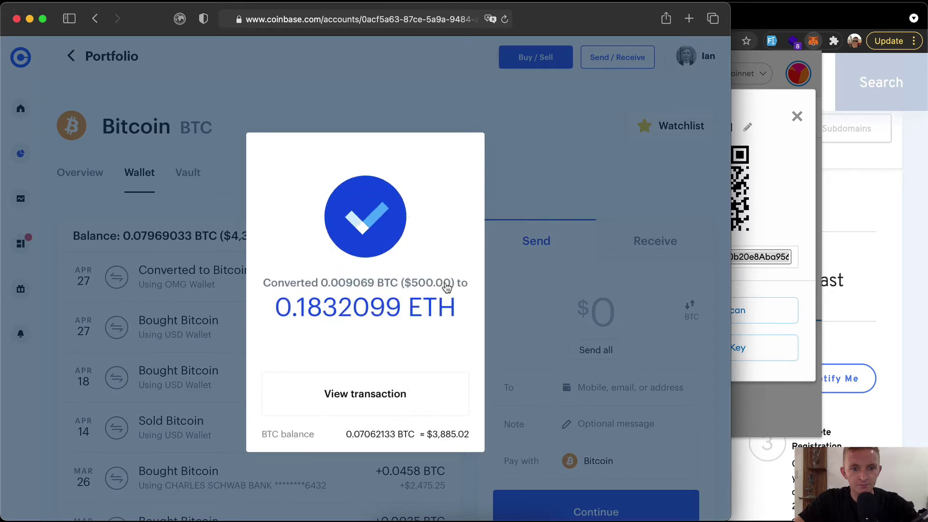
left_click(421, 400)
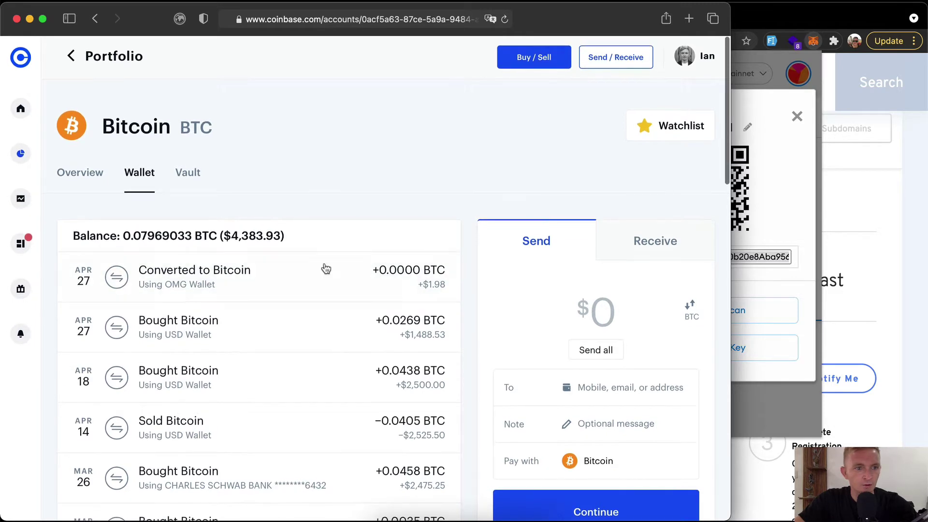
Open the Ethereum wallet from Portfolio and review its 0.1832099 ETH holdings.
left_click(22, 119)
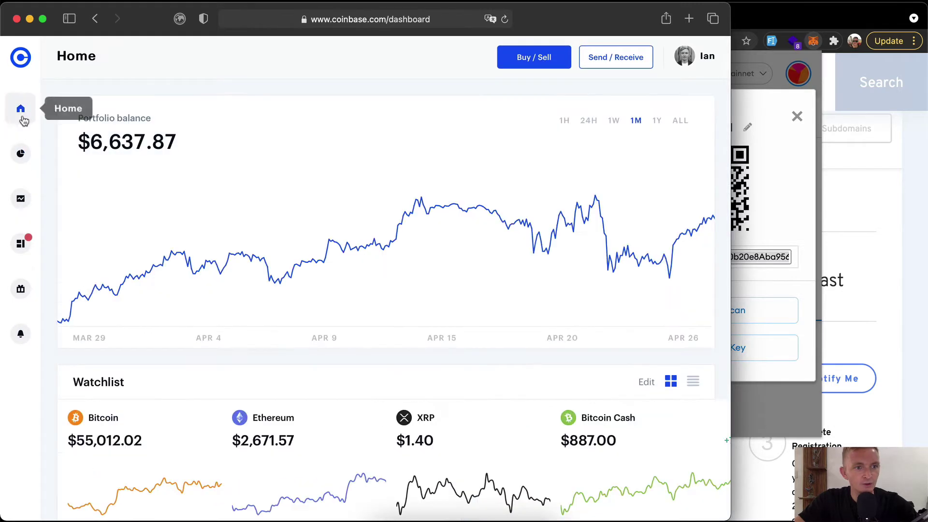
left_click(21, 153)
scroll(270, 406, "down", 4)
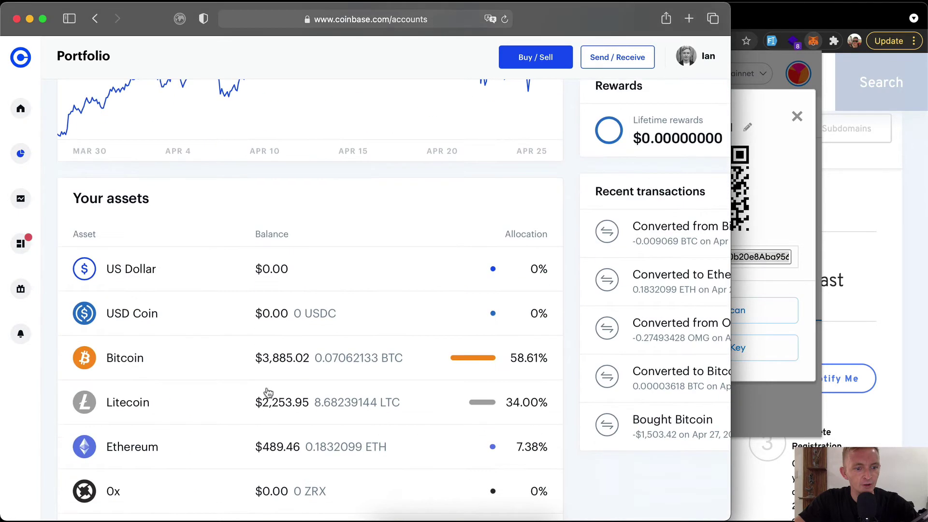
left_click(151, 450)
left_click(149, 445)
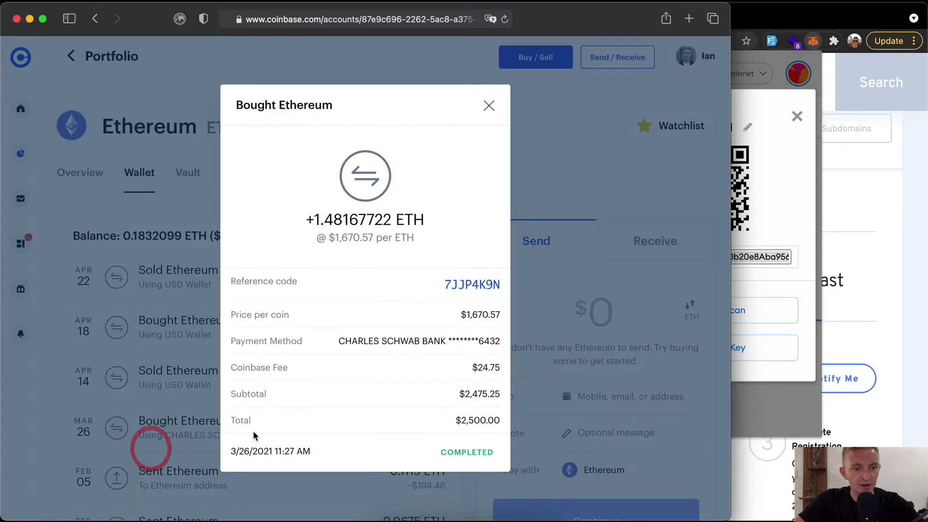
left_click(489, 106)
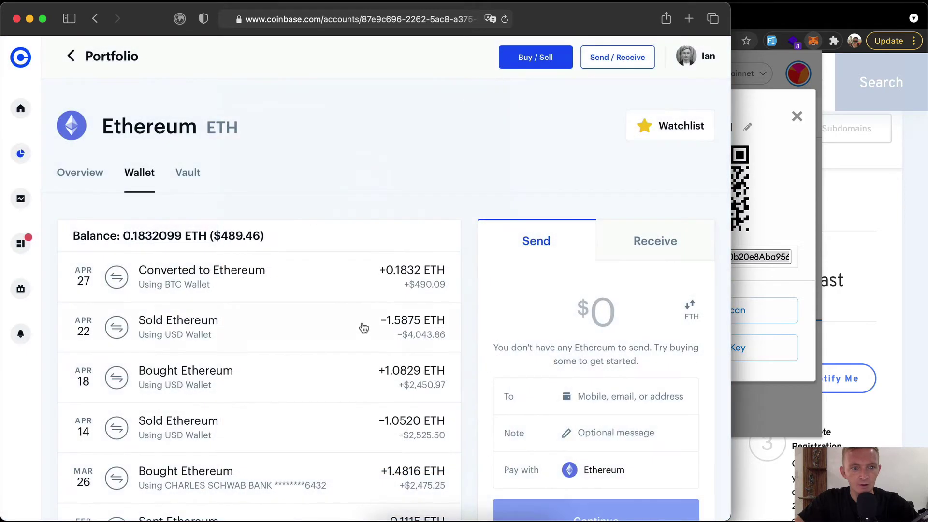
left_click(90, 179)
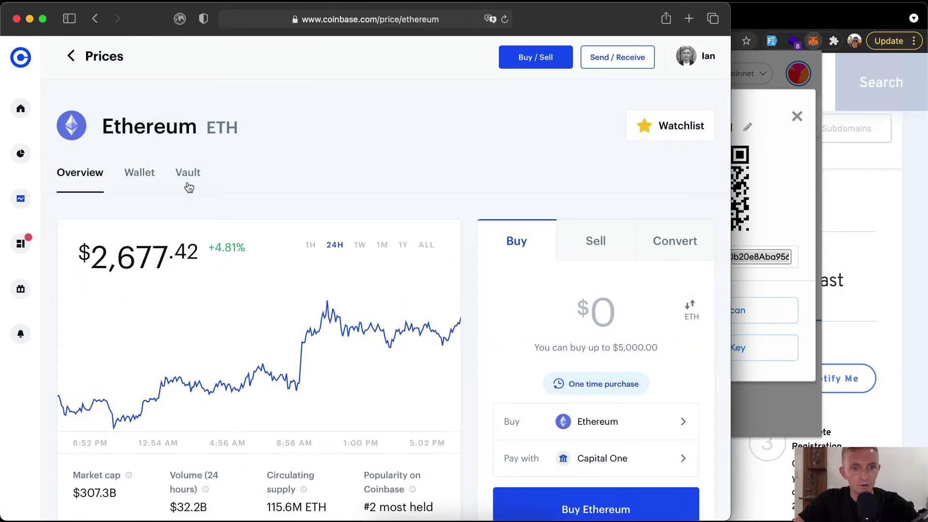
Return to the Ethereum wallet's transactions, then bring MetaMask's account address forward.
left_click(790, 232)
left_click(54, 207)
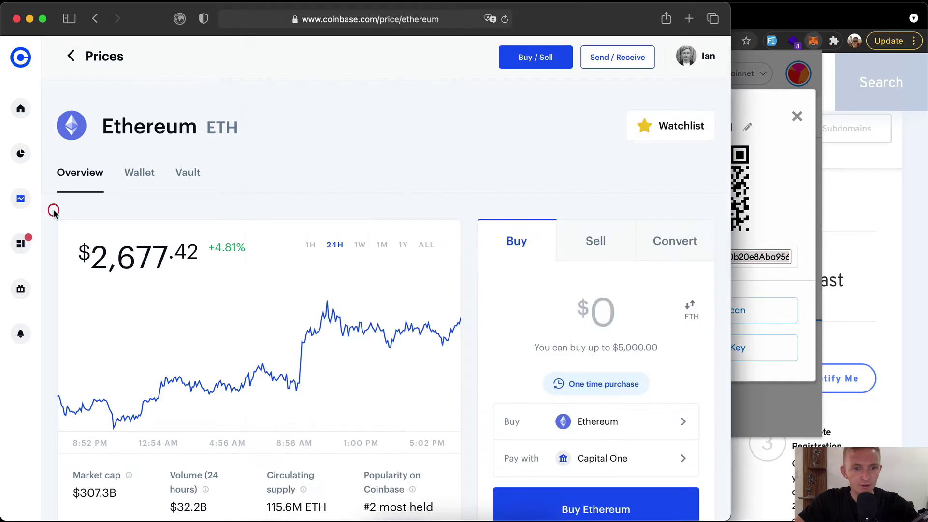
scroll(595, 338, "down", 3)
scroll(631, 344, "up", 4)
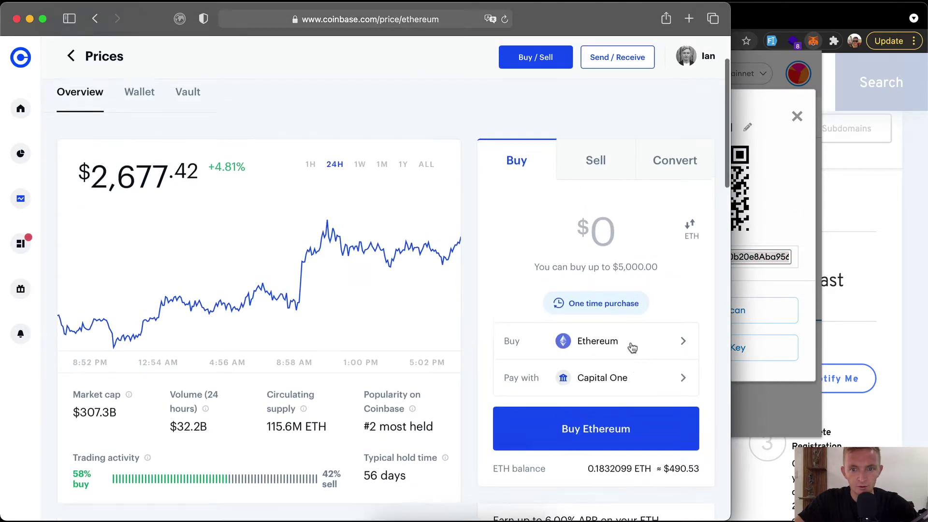
left_click(136, 176)
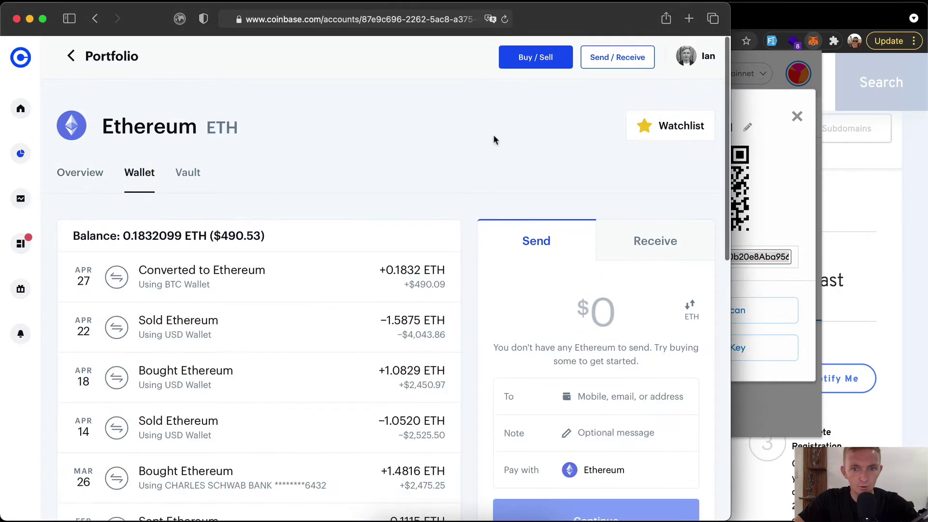
left_click(752, 257)
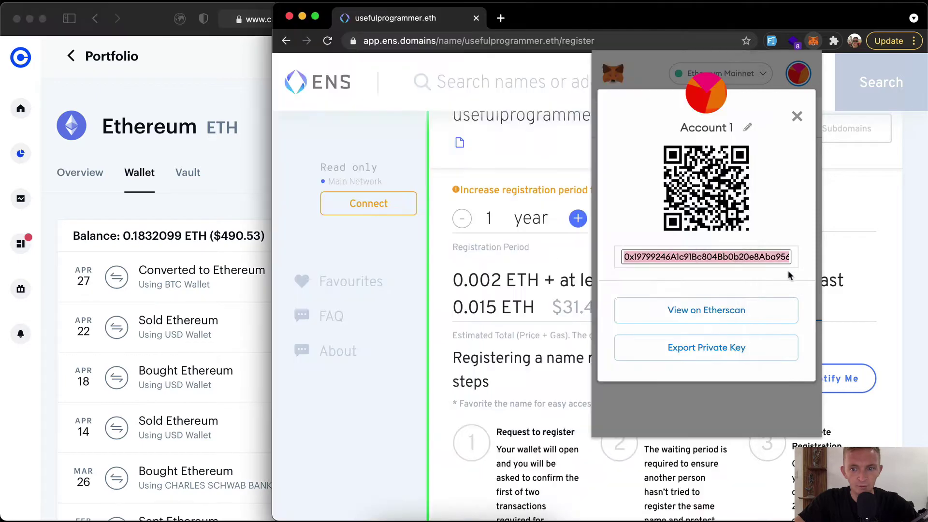
Copy the MetaMask account address and paste it into Coinbase's send form.
left_click(752, 258)
left_click(203, 227)
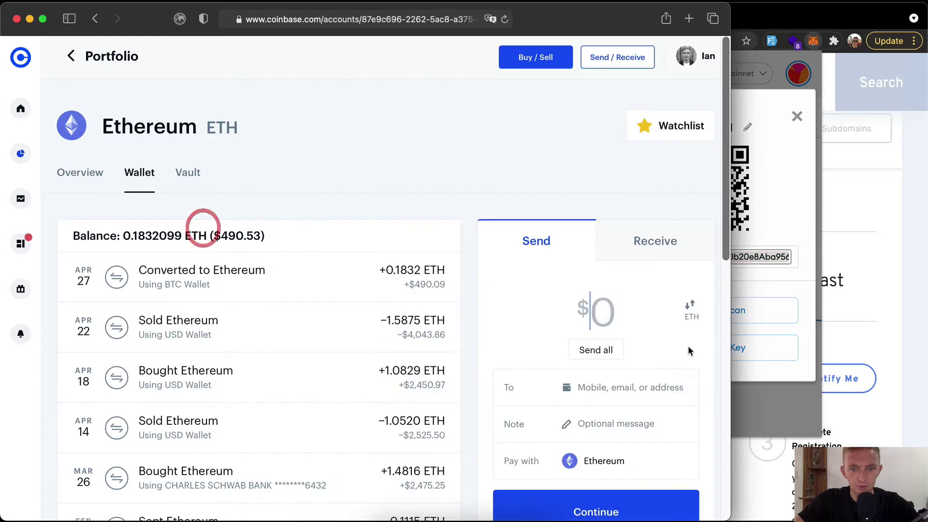
key("super+v")
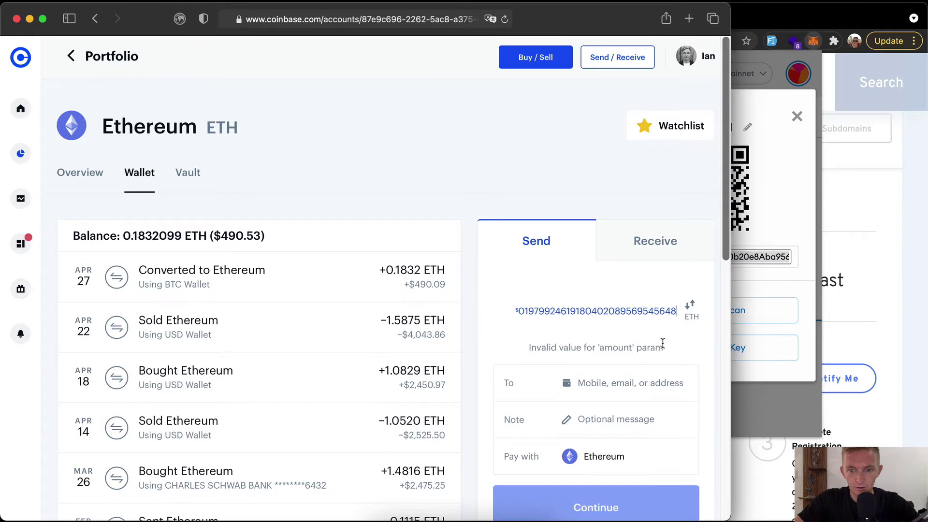
scroll(663, 341, "down", 2)
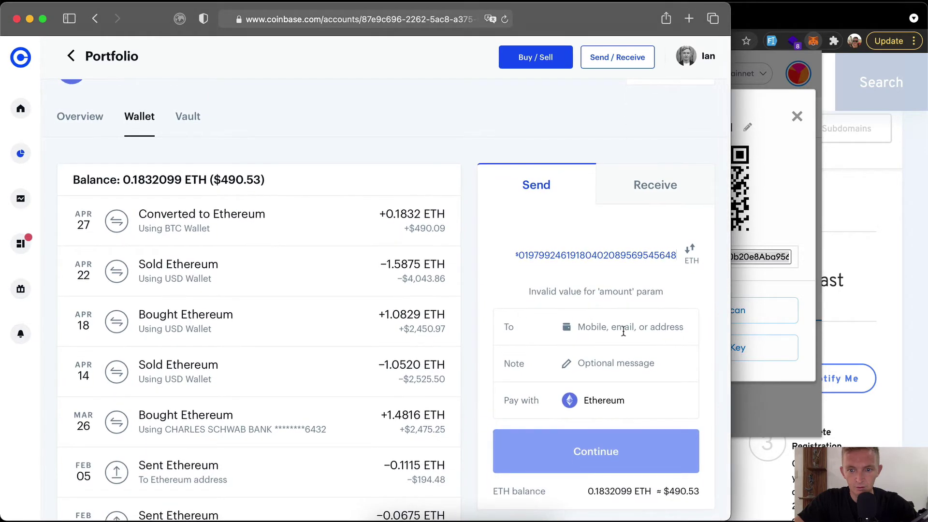
Correct the amount to .003 ETH and paste the MetaMask address as recipient.
double_click(648, 259)
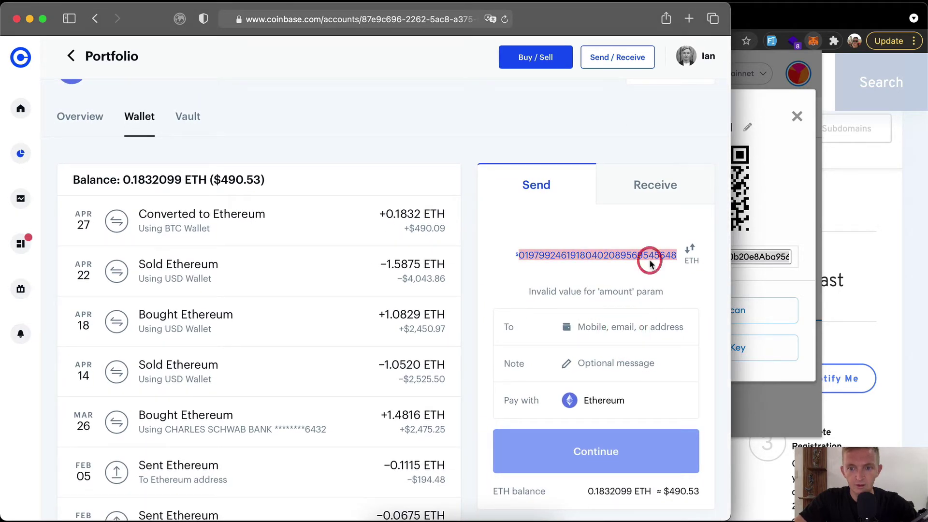
left_click(649, 261)
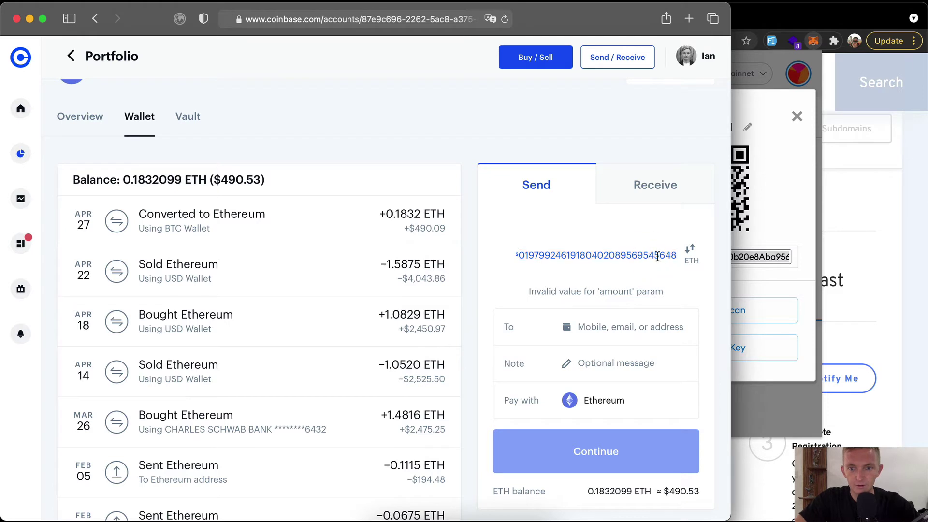
left_click(697, 260)
double_click(644, 254)
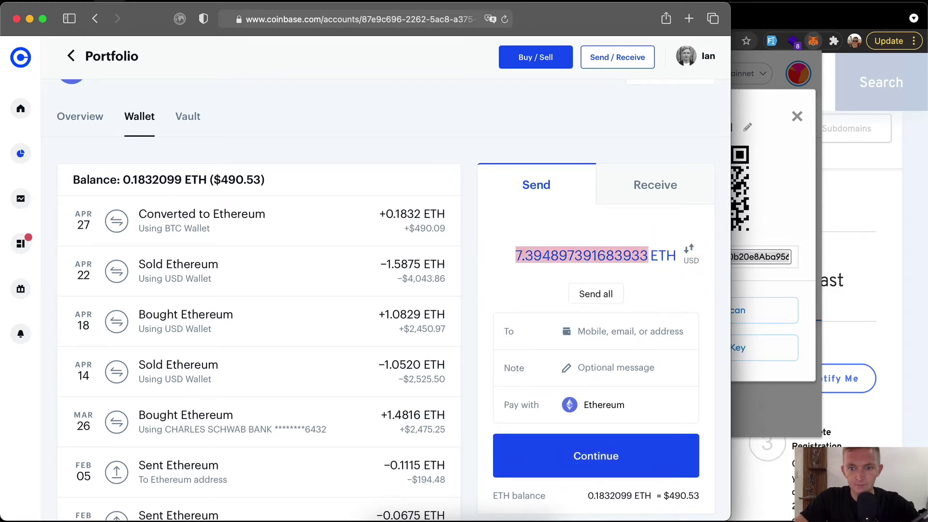
key("BackSpace")
type(".003")
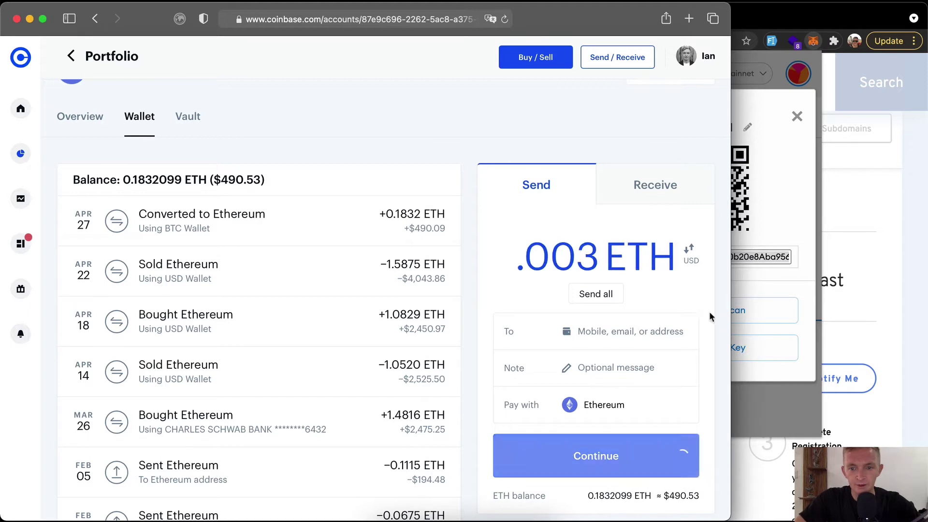
left_click(648, 331)
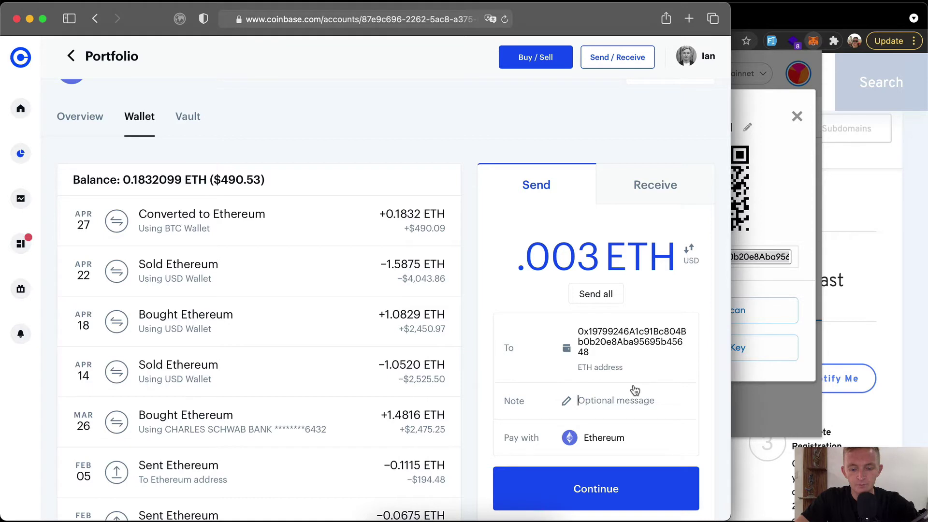
Type the note 'Ethereum for Ethereum Name Service video', fixing its typos.
type("Ethereum for EtNS")
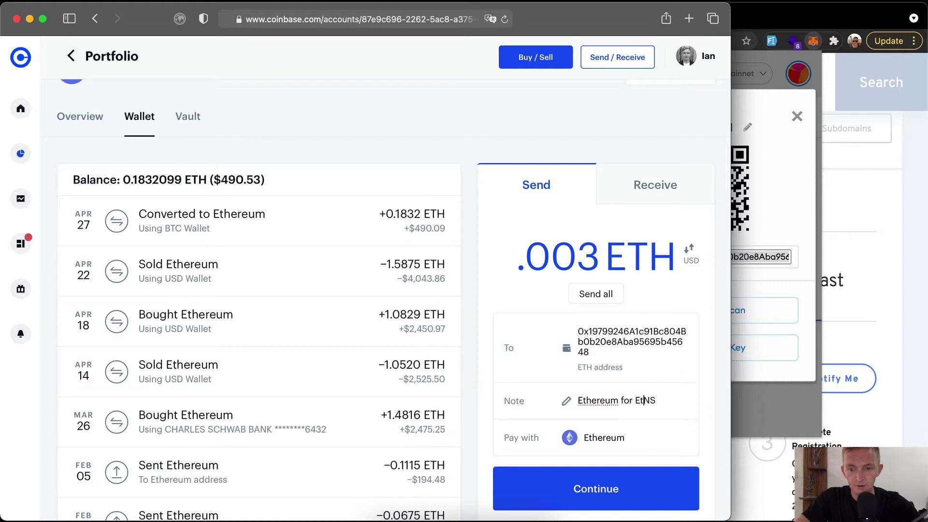
type("heer")
key("BackSpace")
type("reum Name Service video")
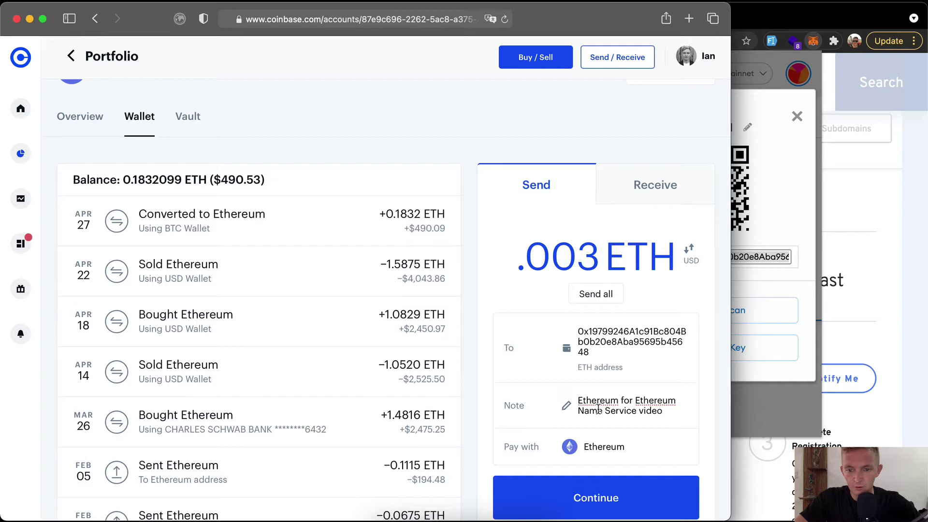
right_click(598, 402)
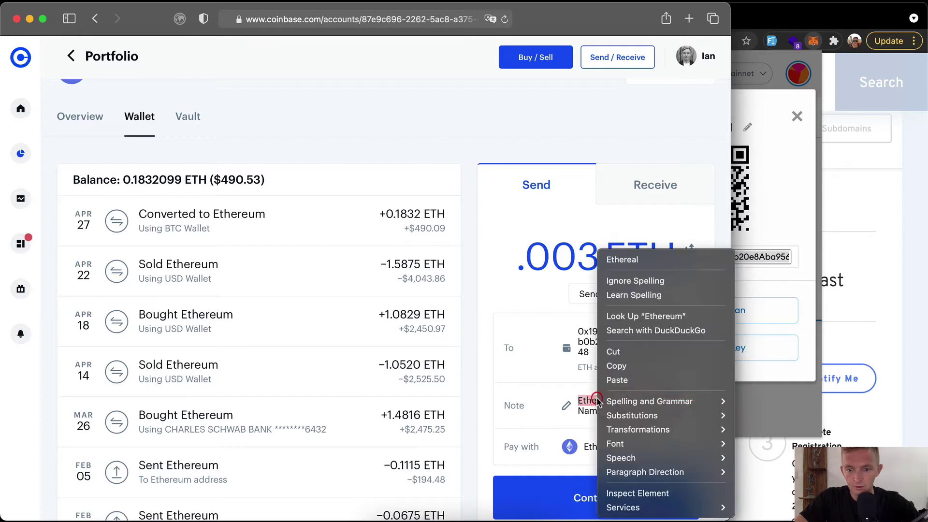
left_click(552, 356)
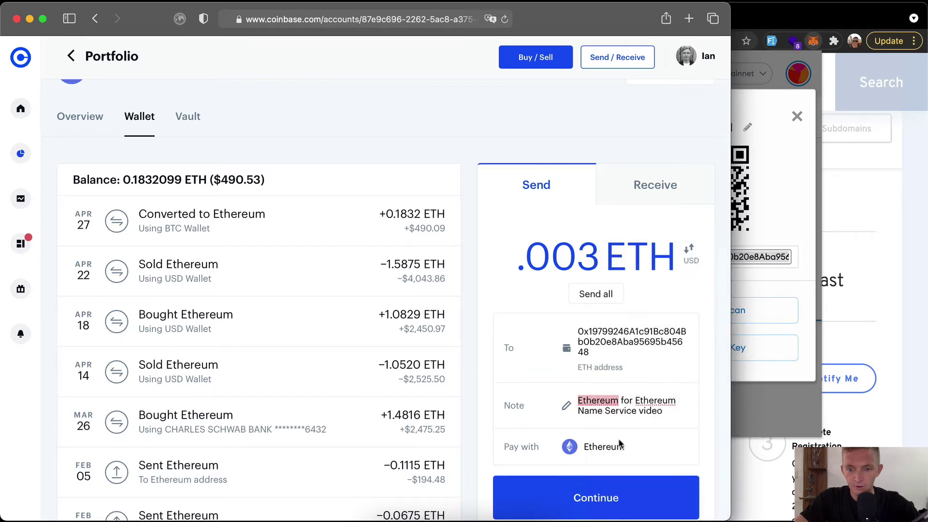
scroll(618, 441, "down", 2)
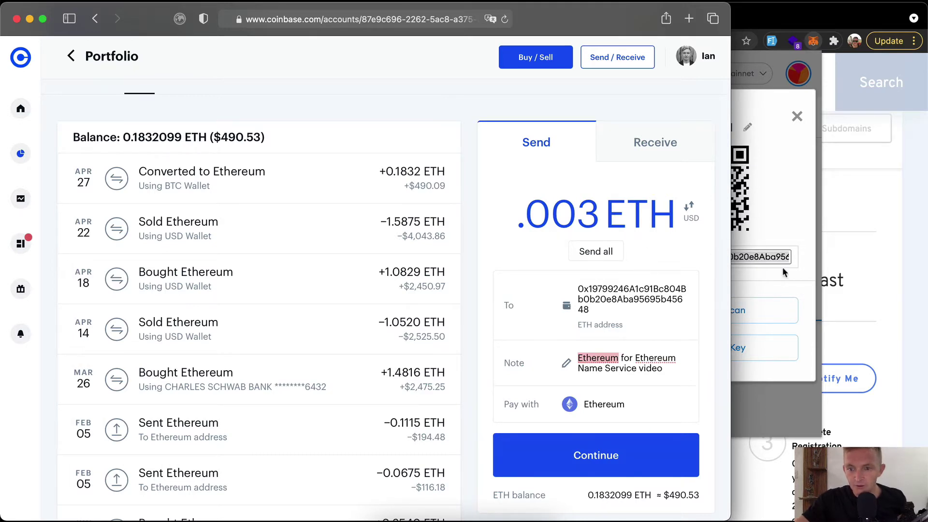
Review usefulprogrammer.eth's estimated total of at least 0.015 ETH ($31.40USD) including gas.
left_click(818, 324)
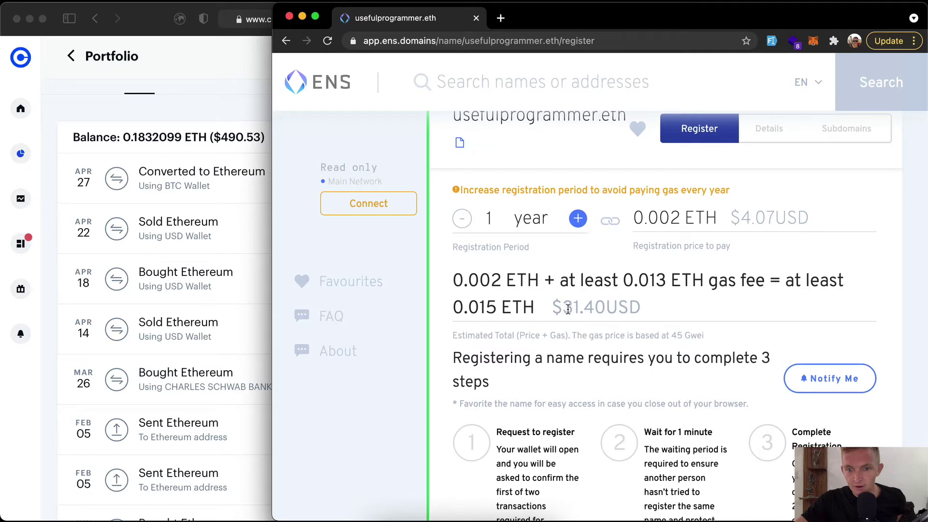
scroll(569, 309, "down", 5)
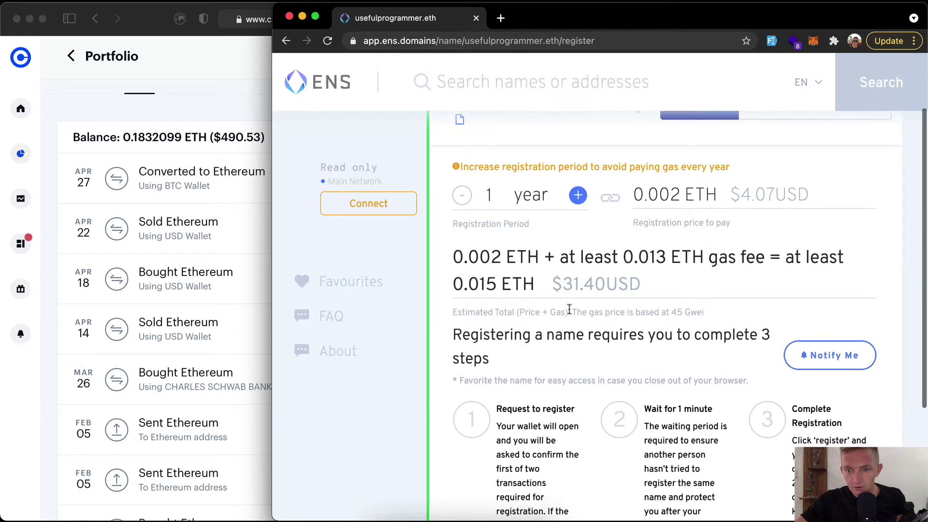
scroll(569, 310, "up", 4)
scroll(568, 309, "up", 2)
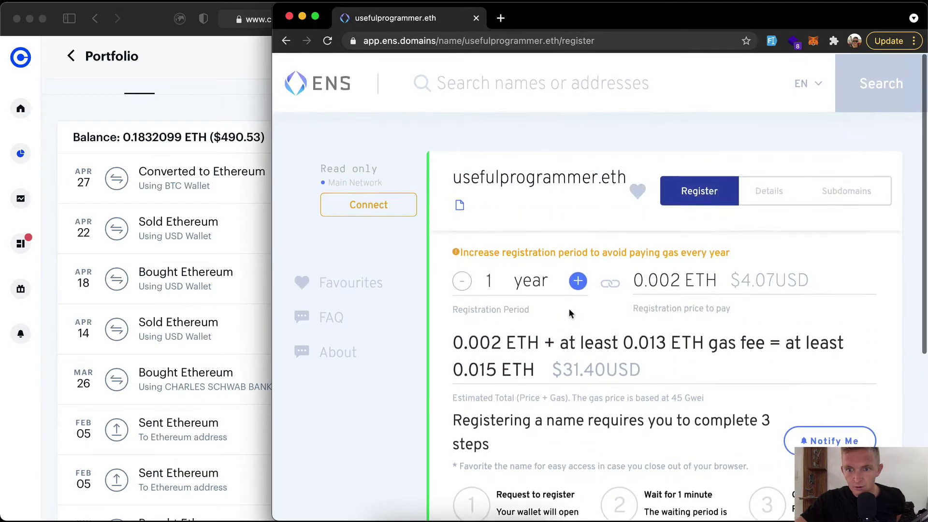
scroll(569, 308, "down", 2)
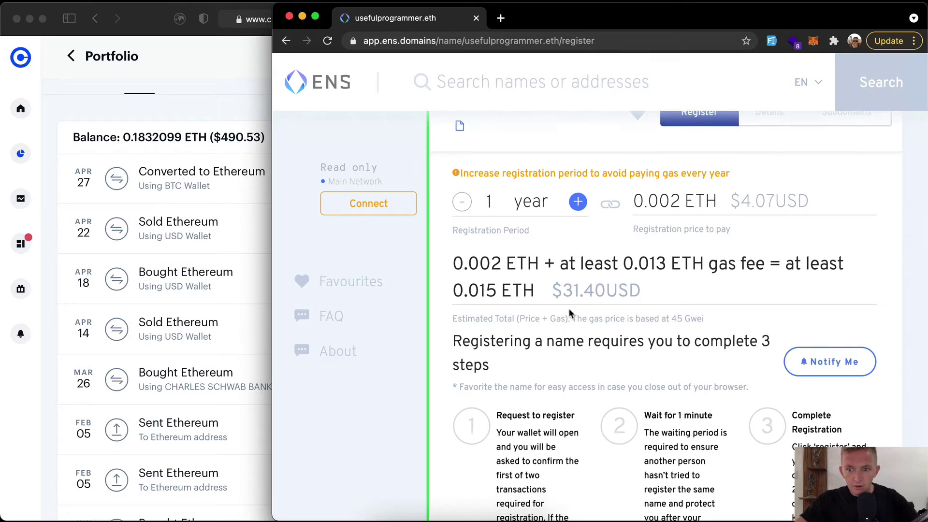
scroll(568, 309, "up", 1)
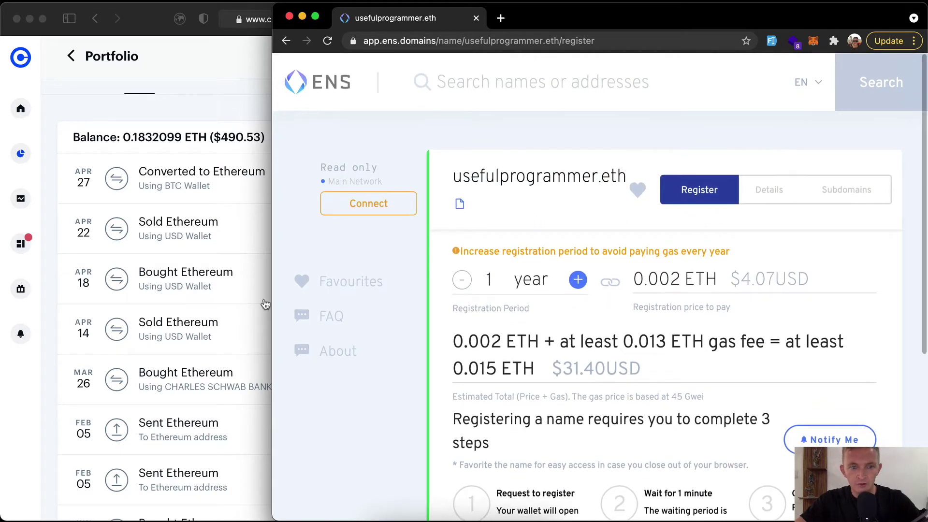
Compare Coinbase's send amount against the ENS estimate, placing the caret at the amount's end.
left_click(261, 304)
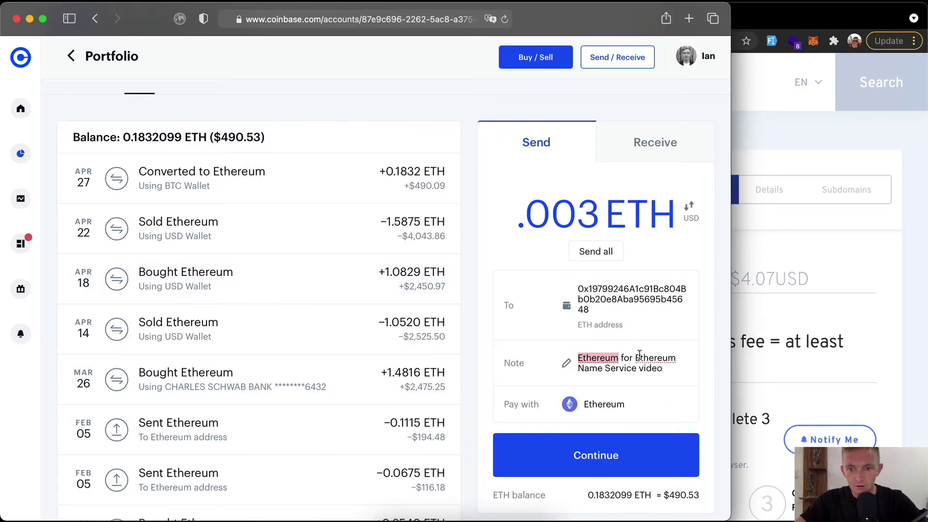
left_click(736, 279)
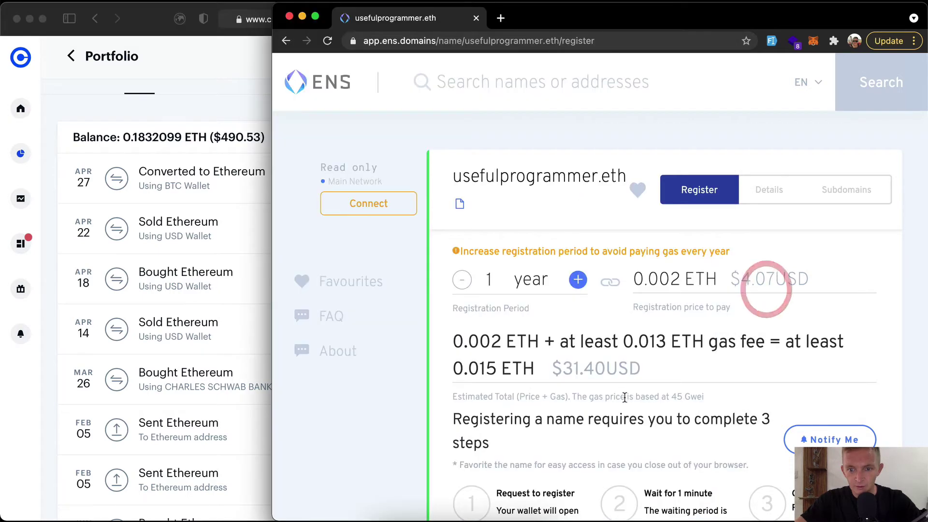
left_click(223, 308)
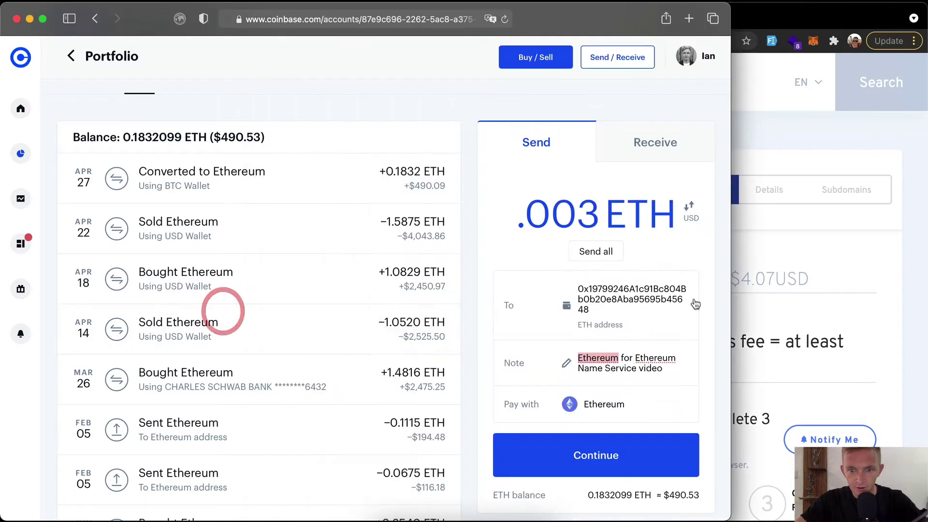
left_click(579, 217)
key("Right")
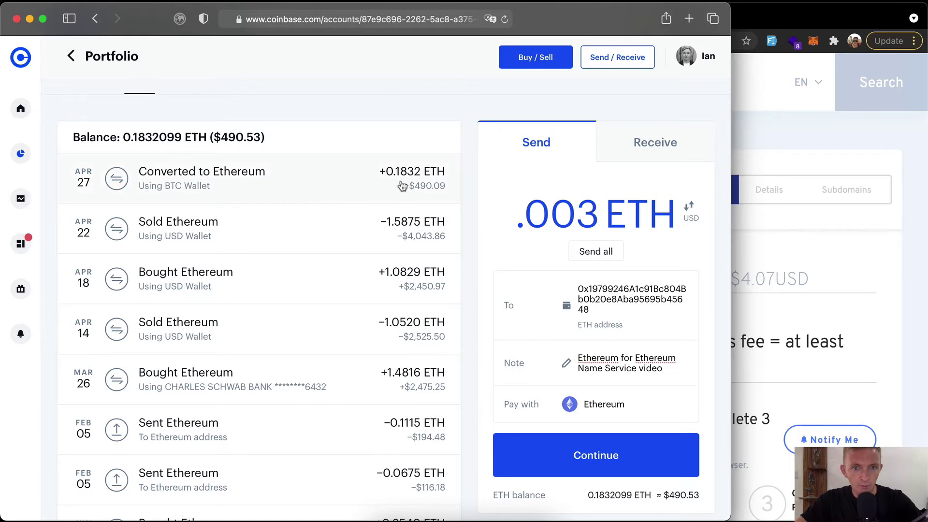
left_click(852, 315)
scroll(595, 370, "down", 3)
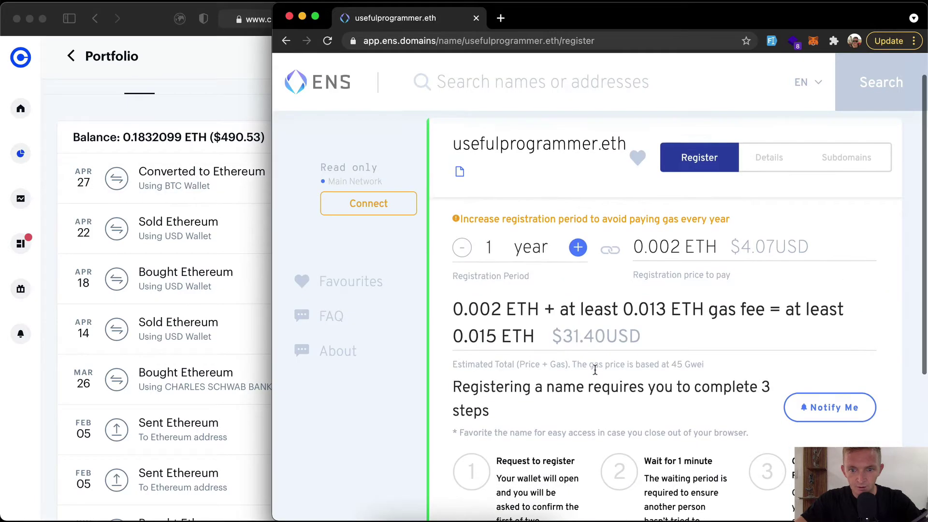
scroll(595, 369, "down", 1)
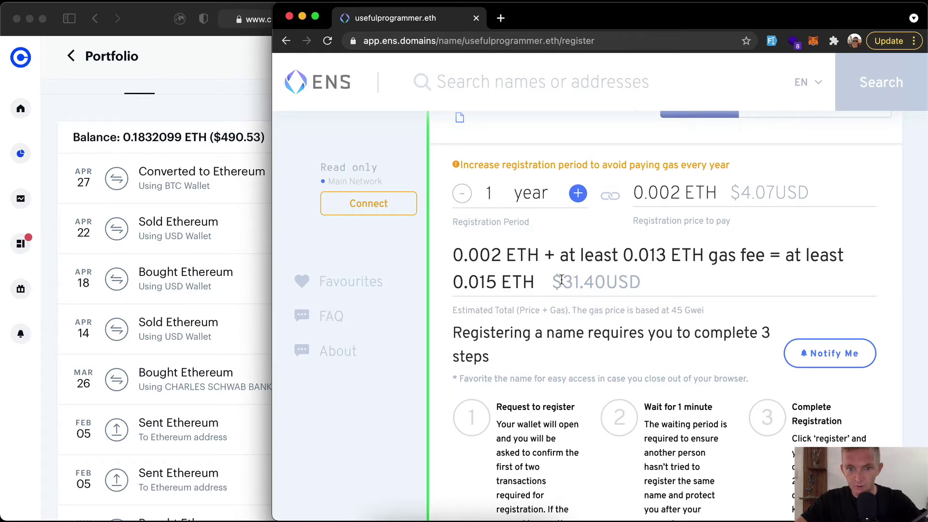
Change the Coinbase send amount from .003 to .020 ETH.
left_click(248, 284)
key("Left")
key("BackSpace")
type("2")
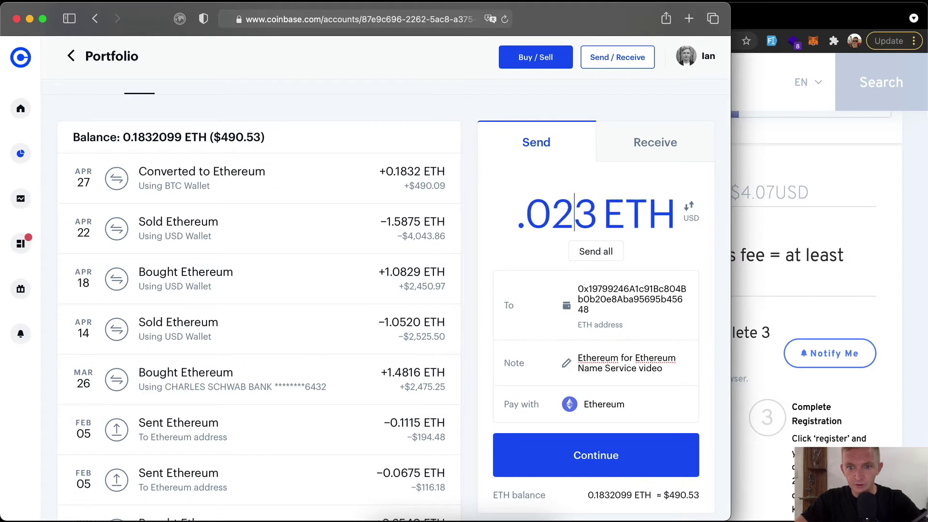
key("Delete")
type("0")
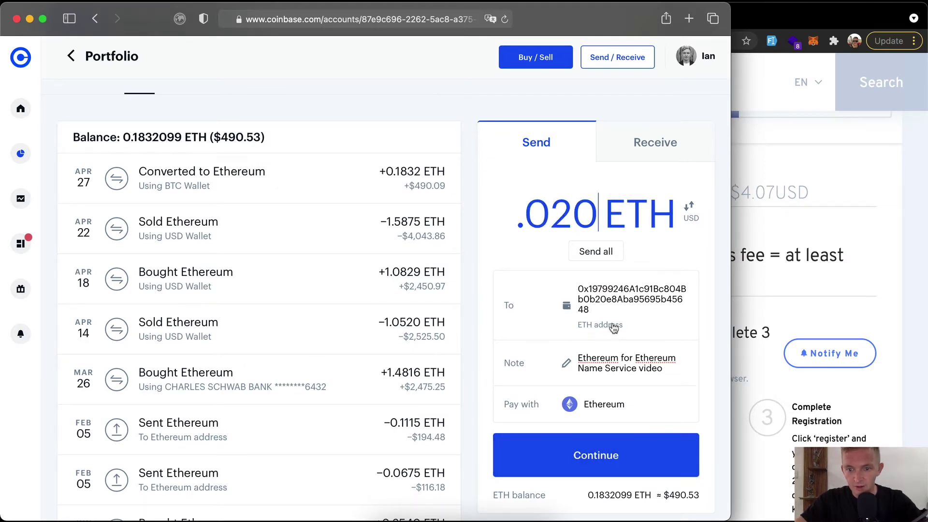
Review the 0.02 ETH transfer to MetaMask and choose Send now.
left_click(617, 457)
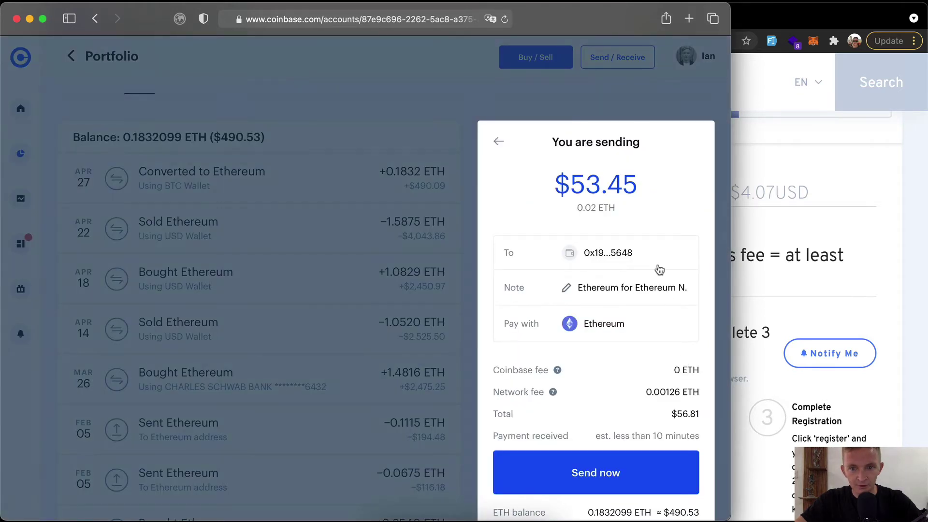
scroll(659, 270, "down", 2)
left_click(834, 258)
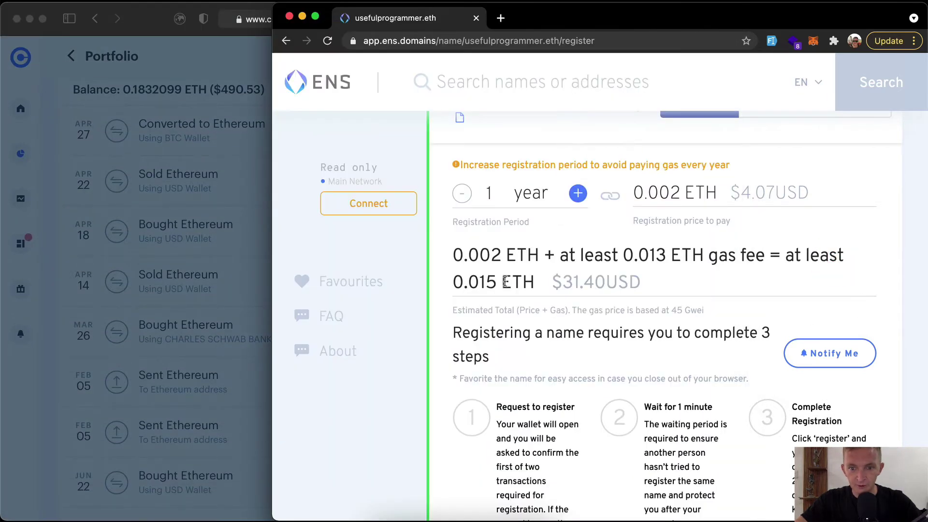
left_click(222, 268)
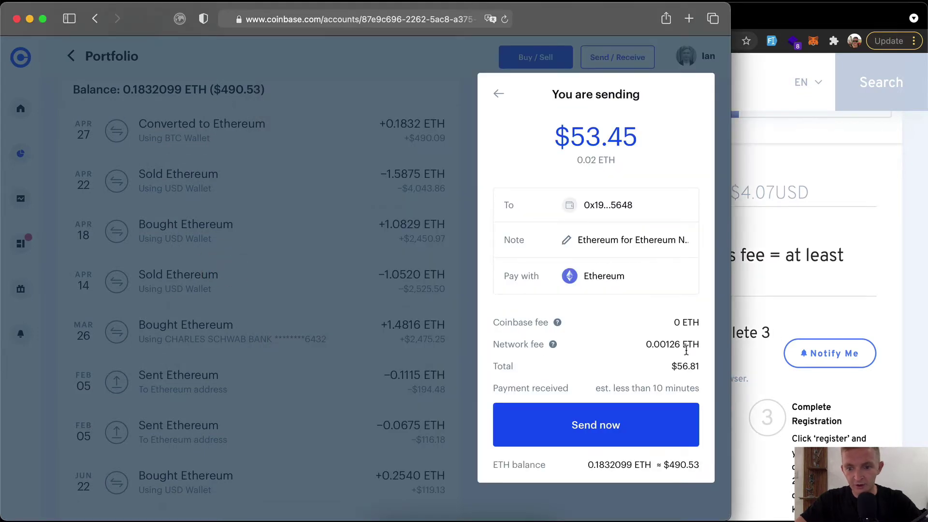
left_click(619, 425)
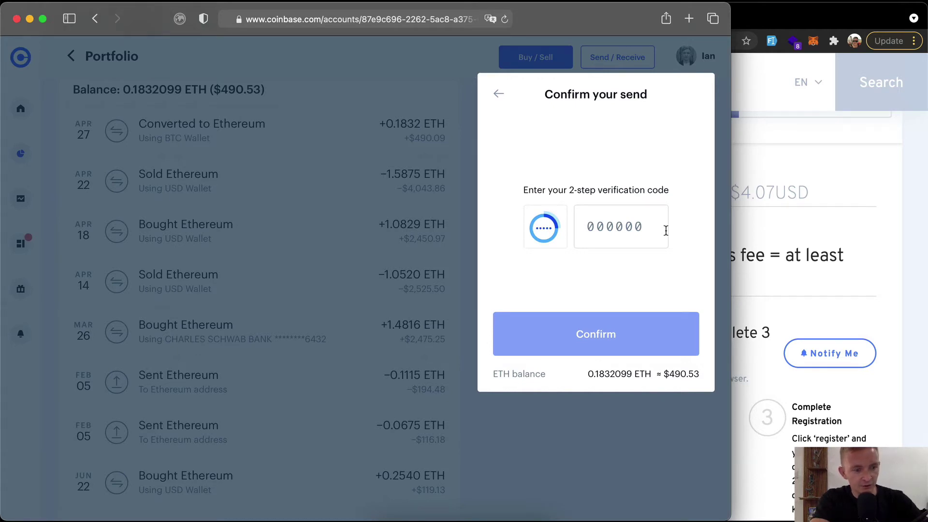
Enter the 2-step verification code, confirm the send, and close the confirmation.
left_click(665, 230)
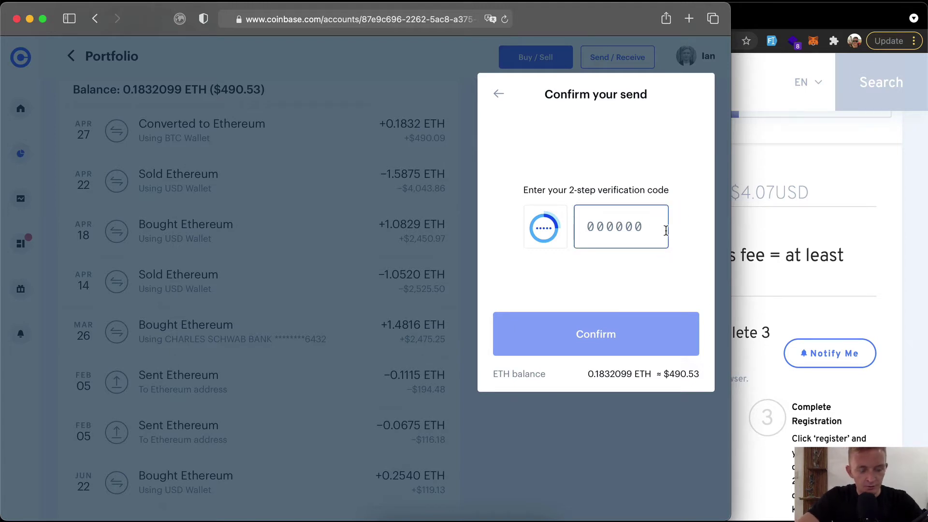
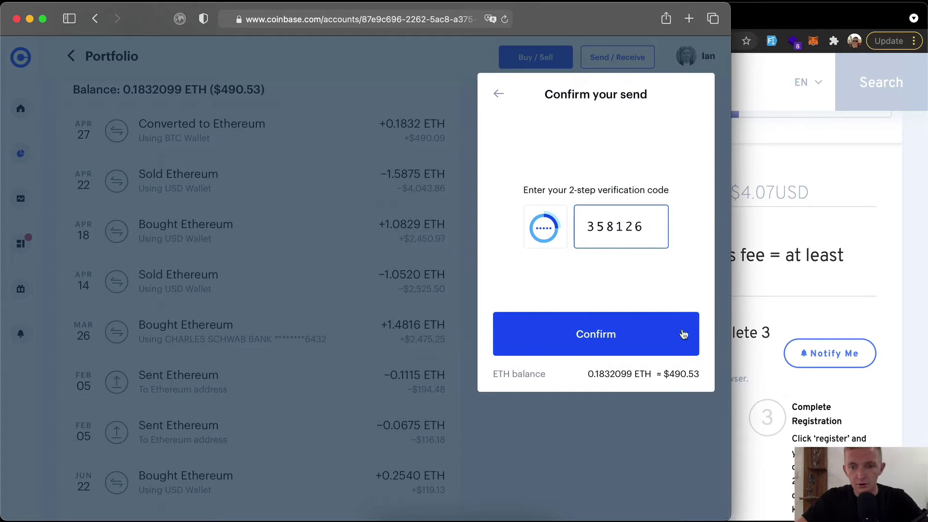
left_click(653, 329)
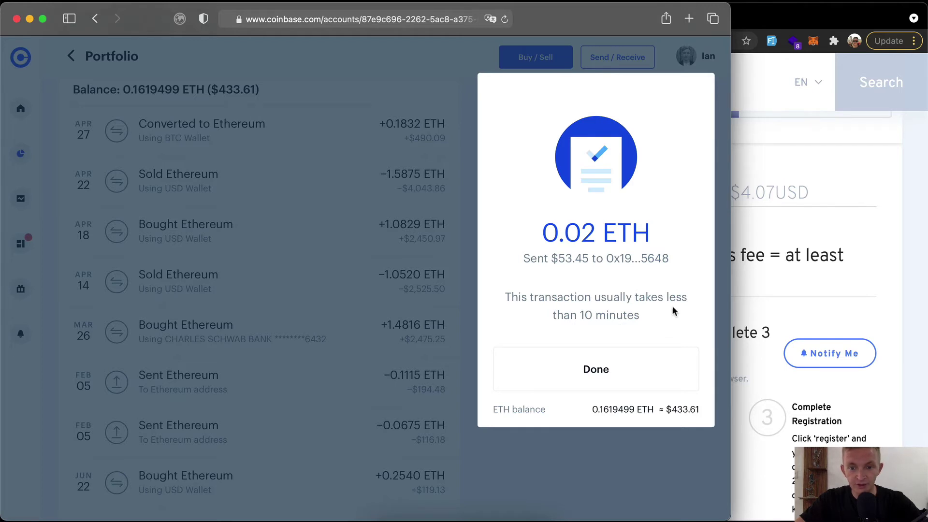
left_click(643, 369)
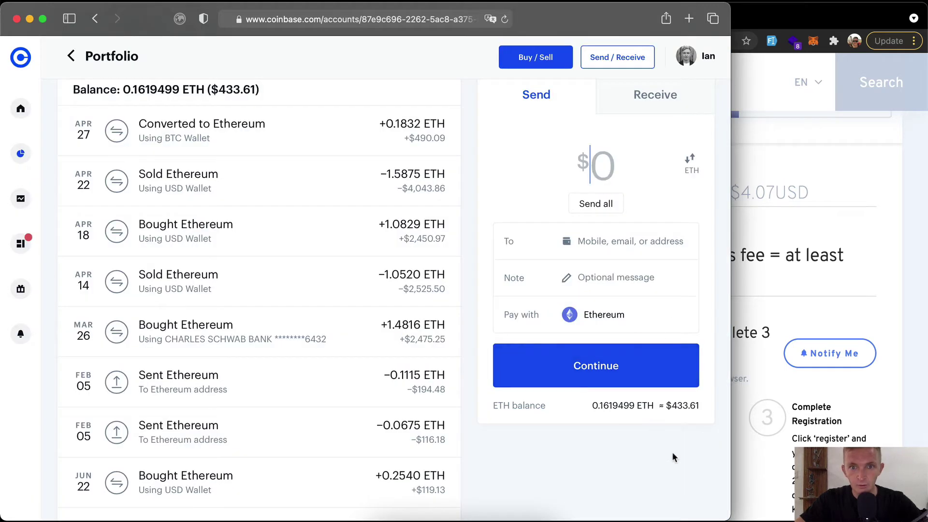
Confirm in MetaMask that the 0.02 ETH from Coinbase has arrived.
left_click(822, 331)
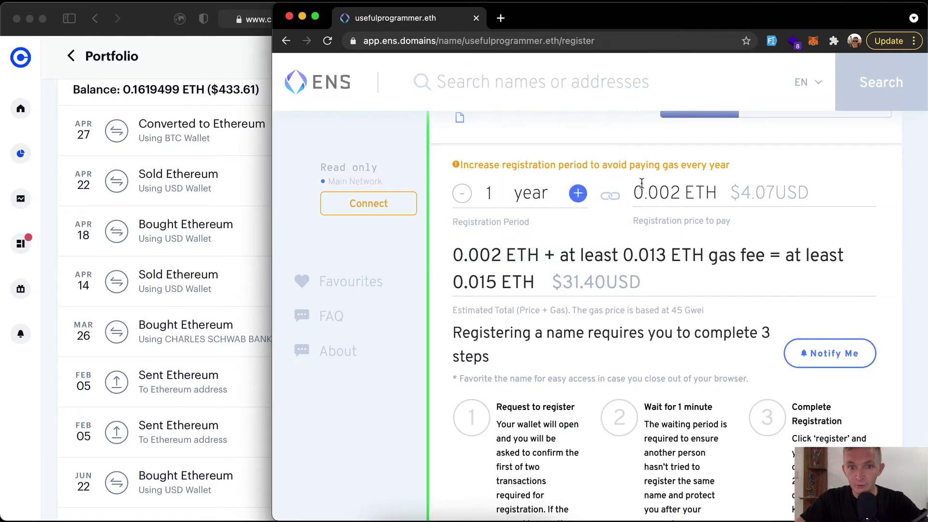
left_click(814, 41)
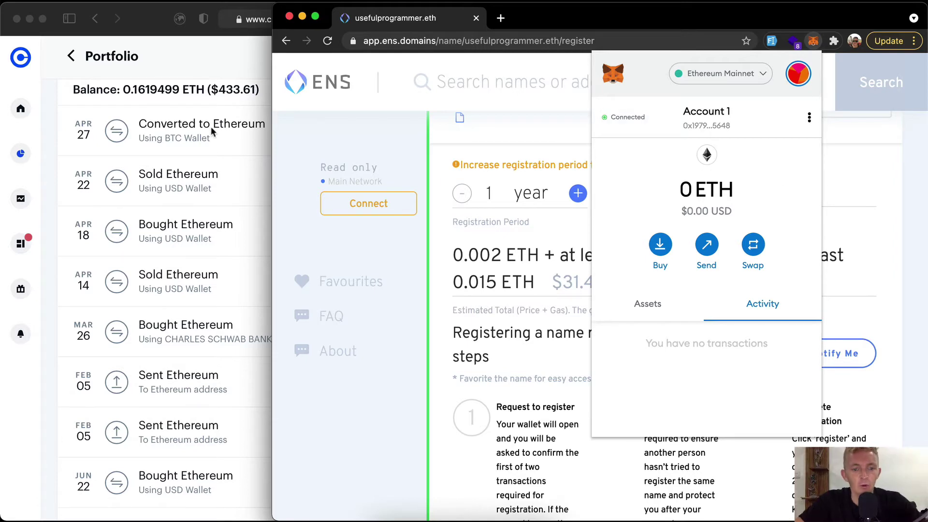
left_click(211, 143)
left_click(780, 150)
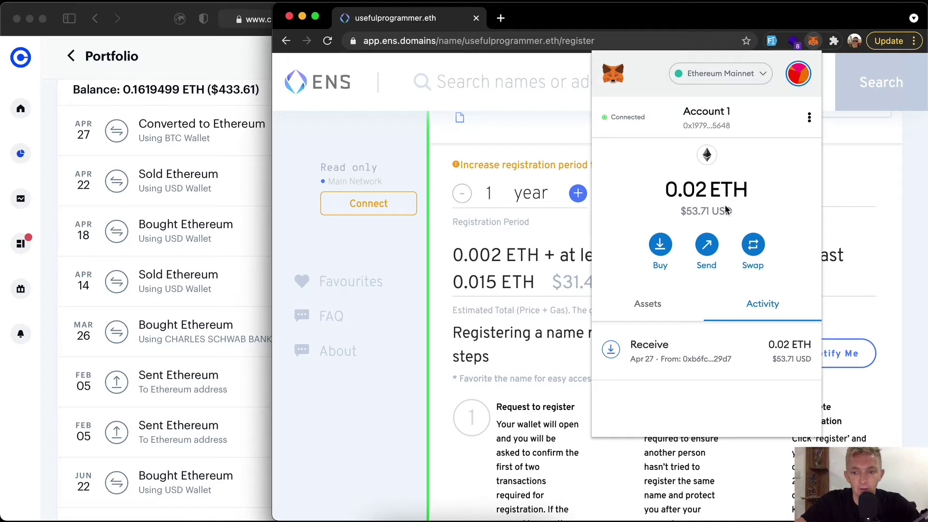
left_click(898, 210)
Reload the usefulprogrammer.eth registration page to see the updated 0.017 ETH estimate at 52 Gwei.
scroll(630, 289, "down", 4)
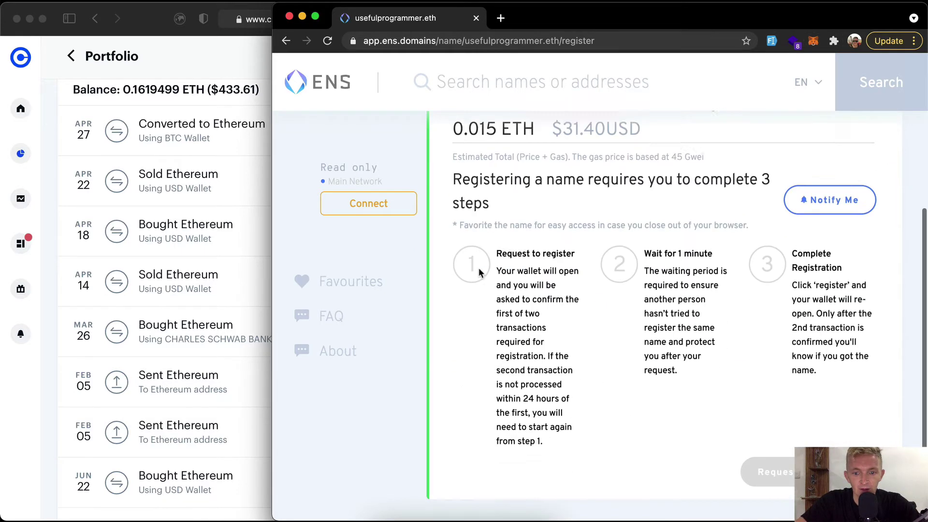
scroll(701, 242, "up", 6)
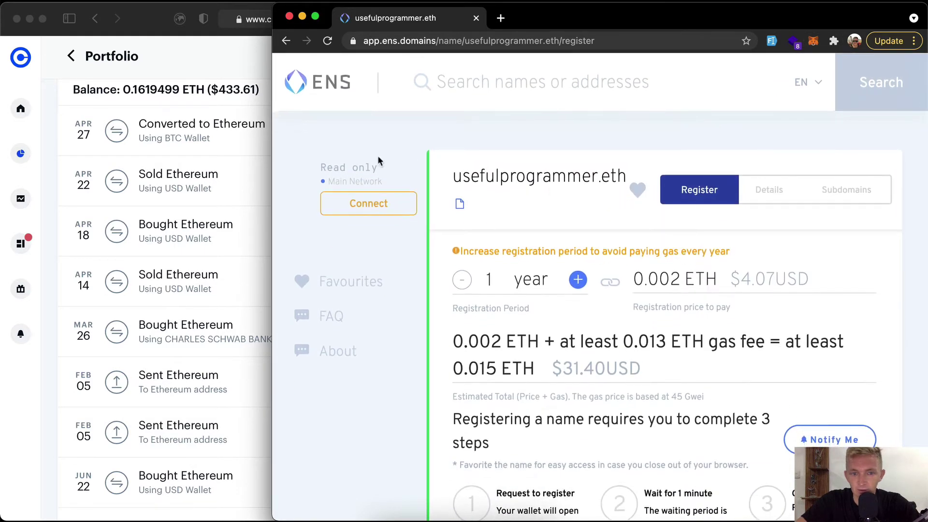
key("super+r")
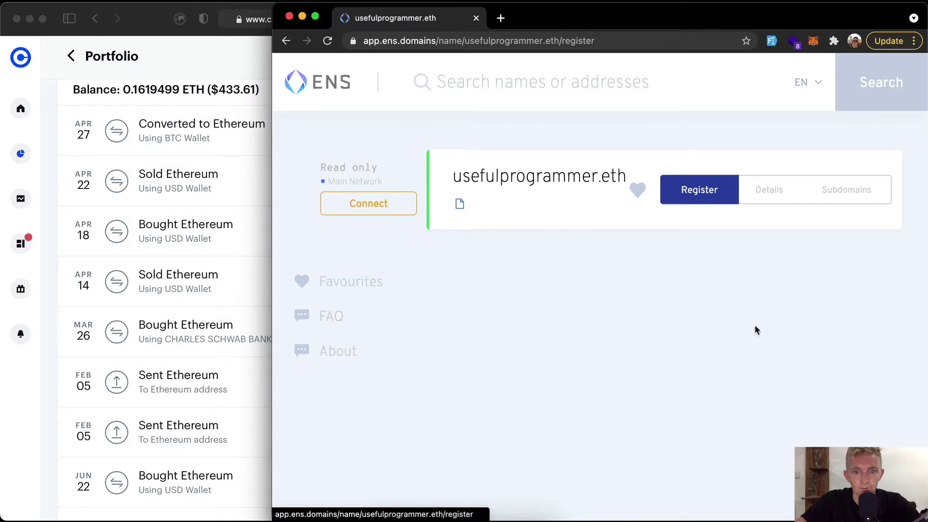
scroll(610, 249, "down", 5)
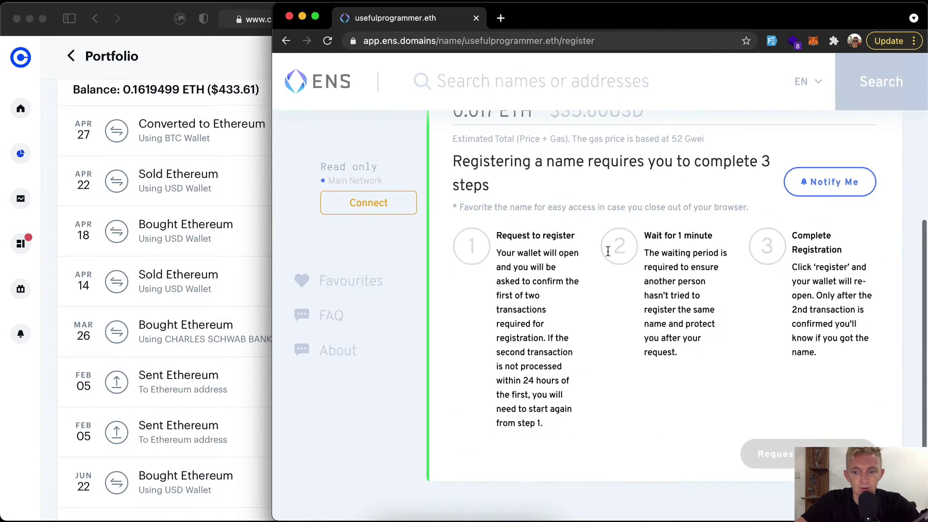
scroll(608, 251, "up", 5)
Connect the MetaMask wallet to ENS App and check its balance.
left_click(369, 202)
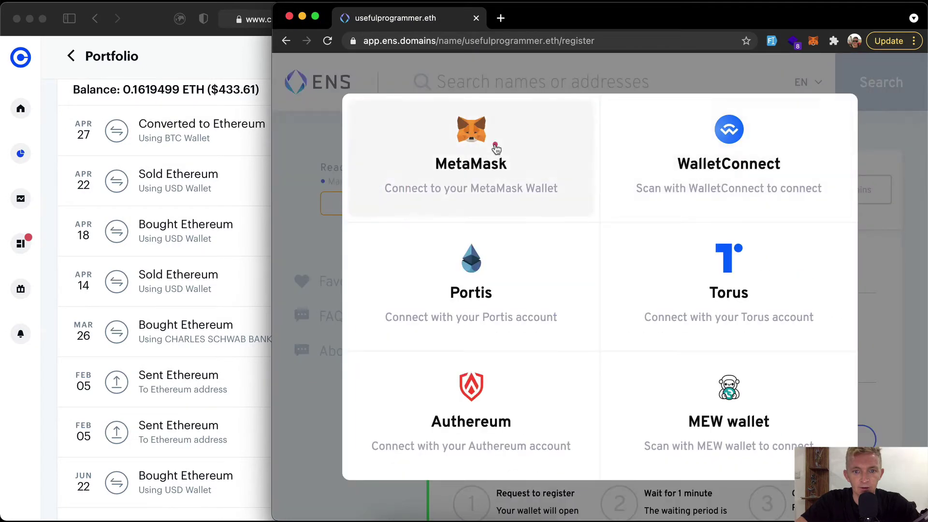
left_click(496, 148)
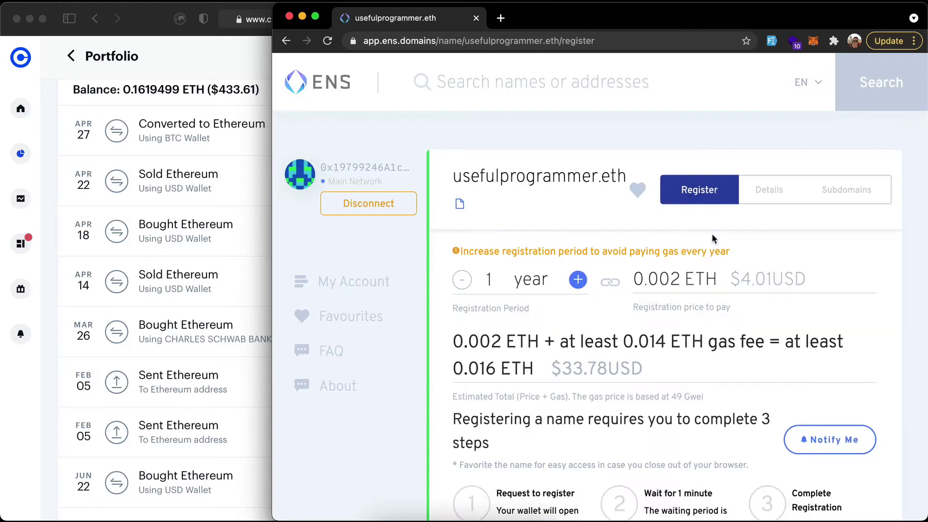
scroll(711, 233, "down", 5)
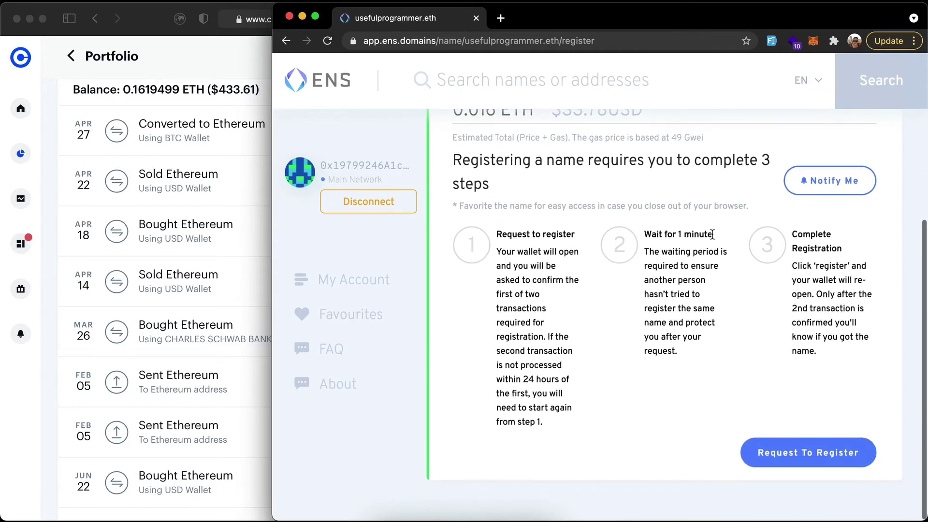
left_click(813, 41)
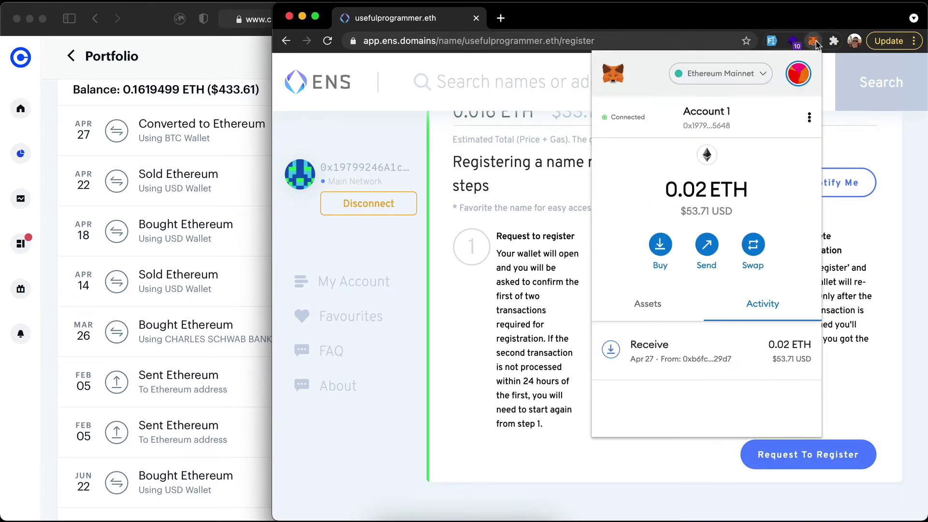
left_click(816, 43)
Review the 0.017 ETH ($36.69) quote and submit Request To Register for usefulprogrammer.eth.
scroll(665, 239, "up", 4)
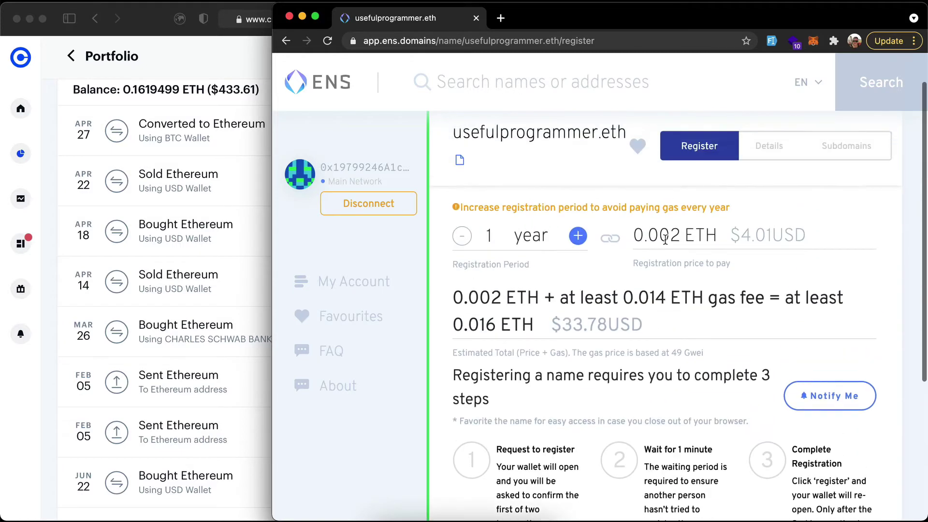
scroll(665, 239, "down", 1)
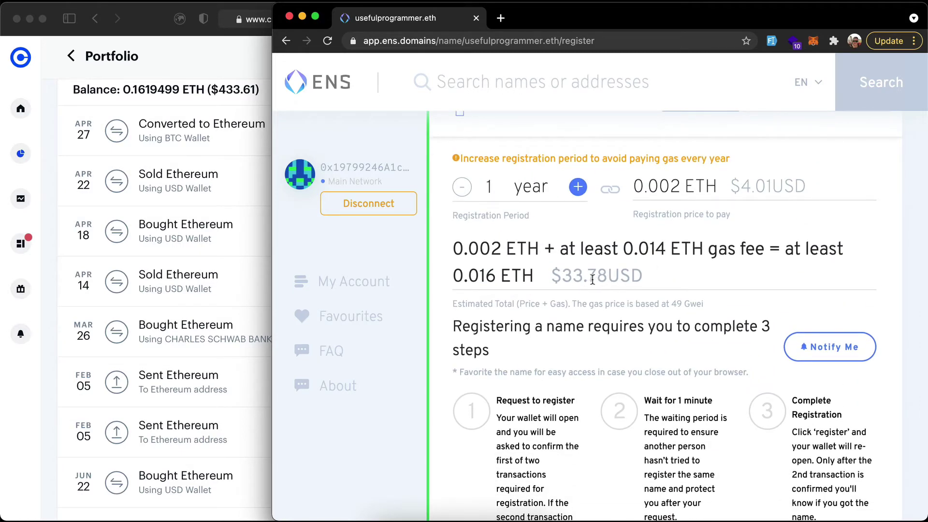
scroll(665, 317, "down", 5)
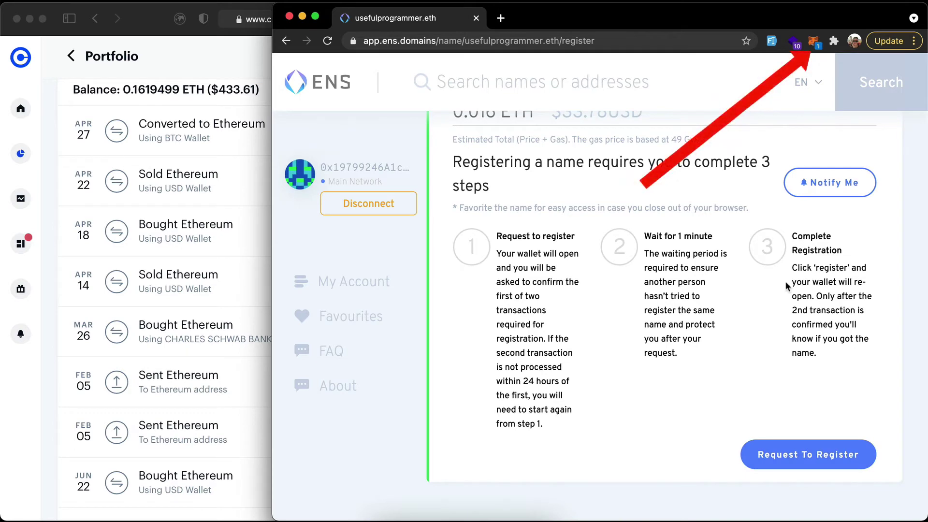
scroll(787, 286, "up", 5)
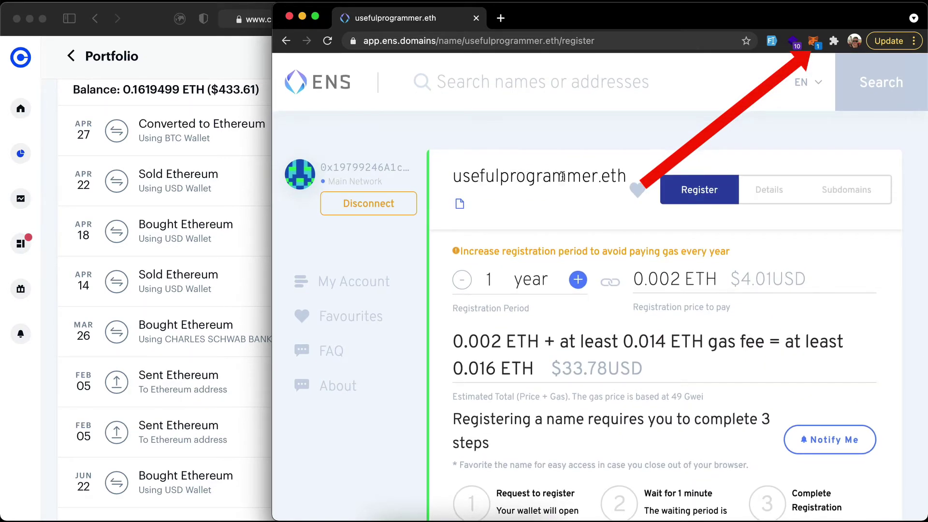
scroll(677, 290, "down", 5)
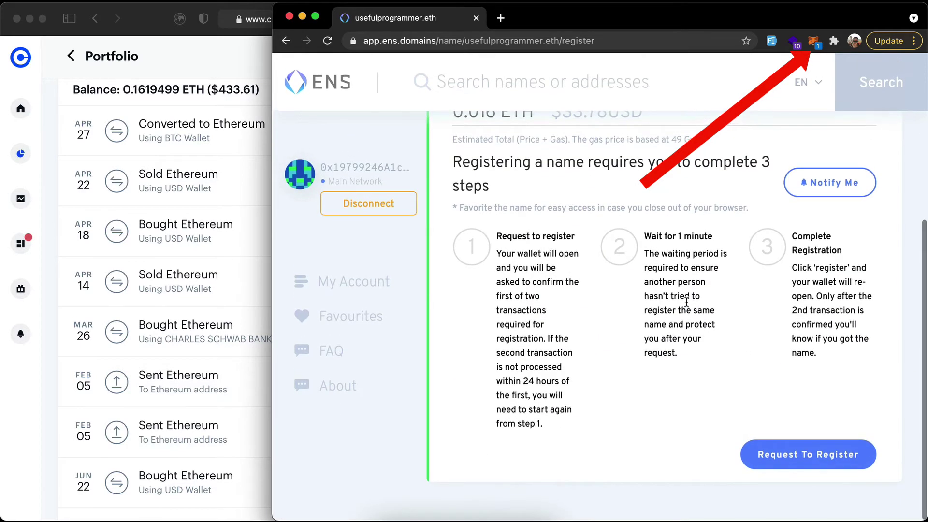
left_click(836, 463)
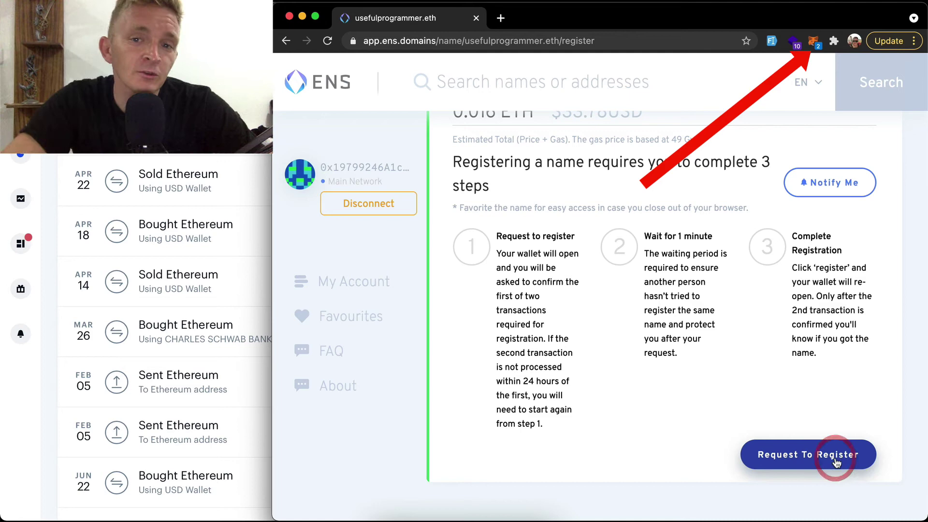
left_click(810, 389)
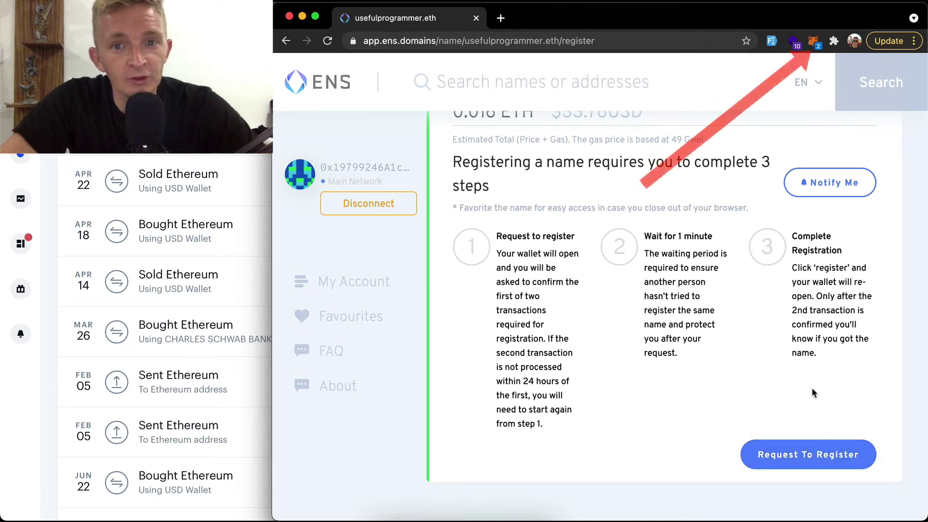
scroll(813, 390, "up", 1)
scroll(812, 389, "down", 1)
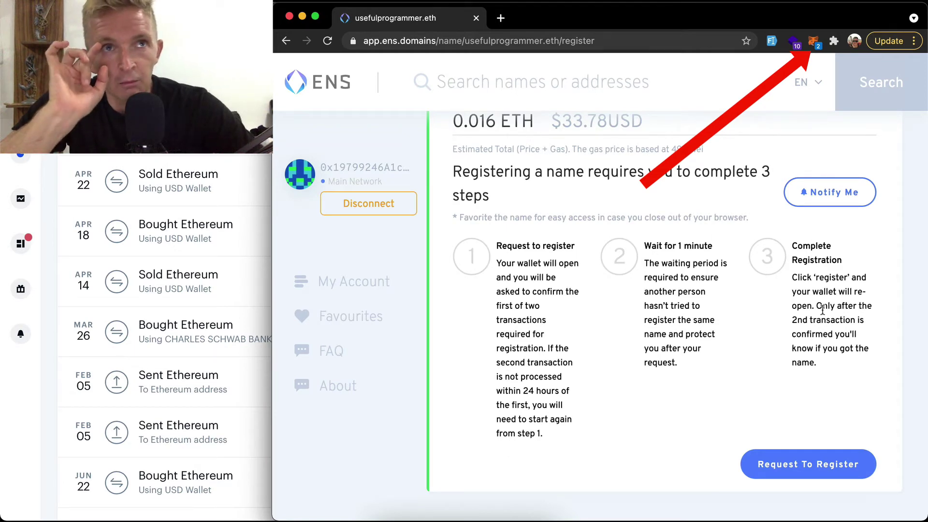
left_click(814, 466)
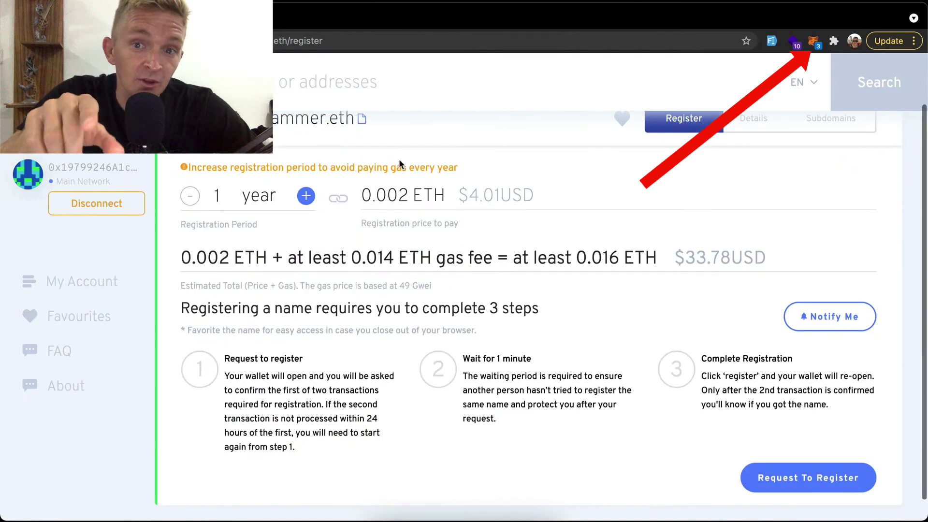
scroll(739, 397, "down", 1)
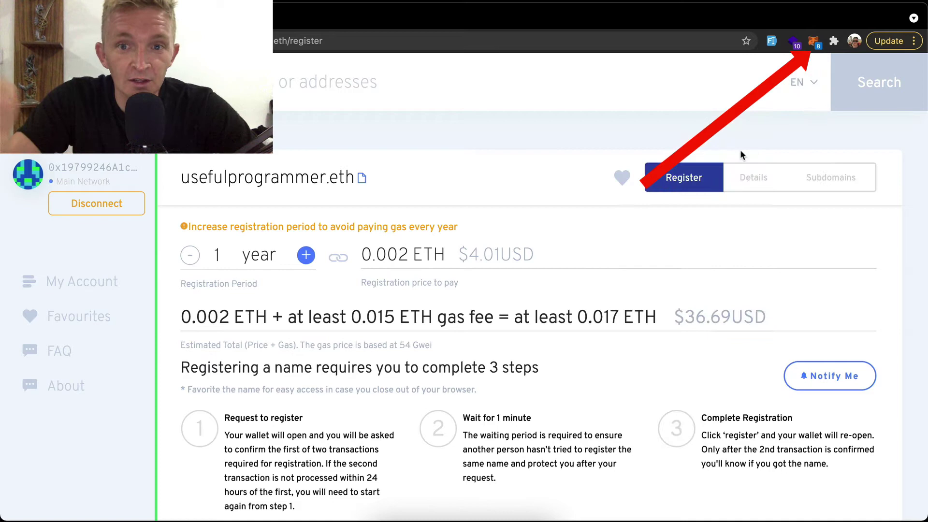
scroll(741, 153, "down", 2)
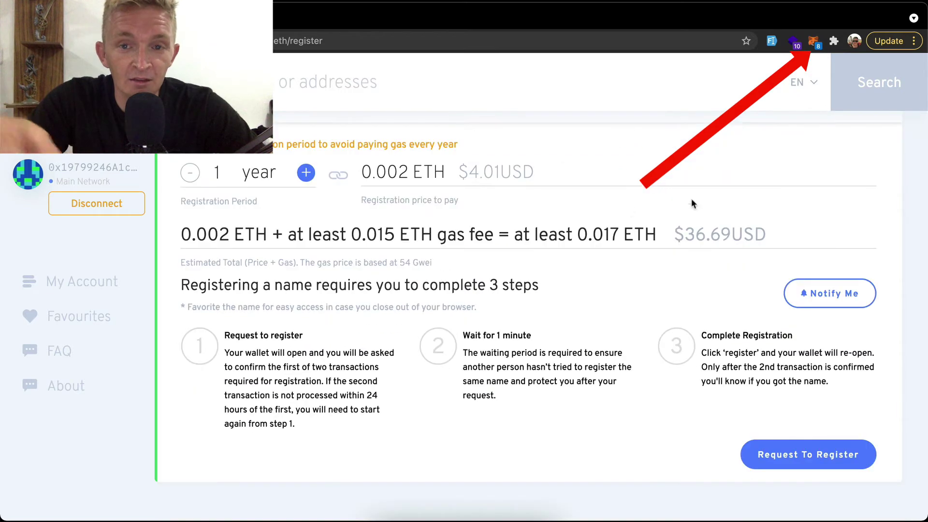
Inspect the pending commit request's data and page through the queued duplicate requests.
left_click(817, 44)
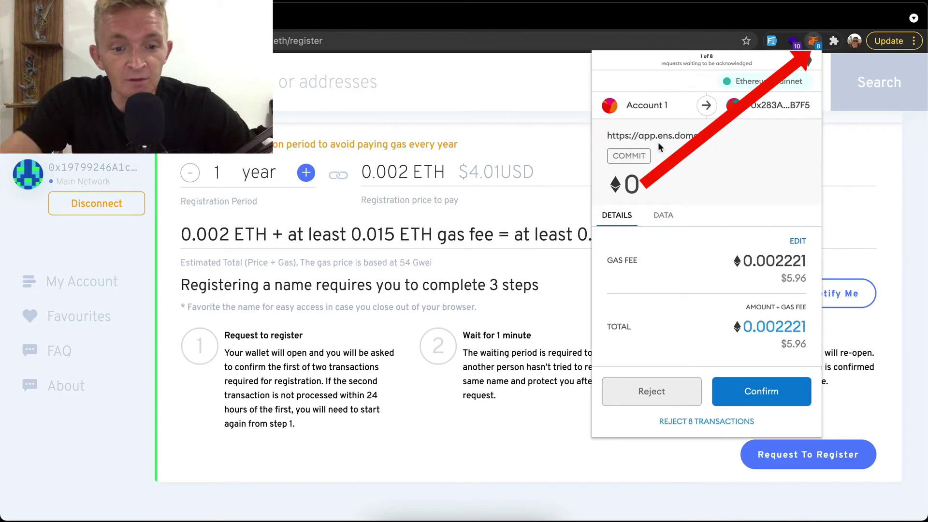
left_click(667, 215)
left_click(624, 220)
left_click(797, 64)
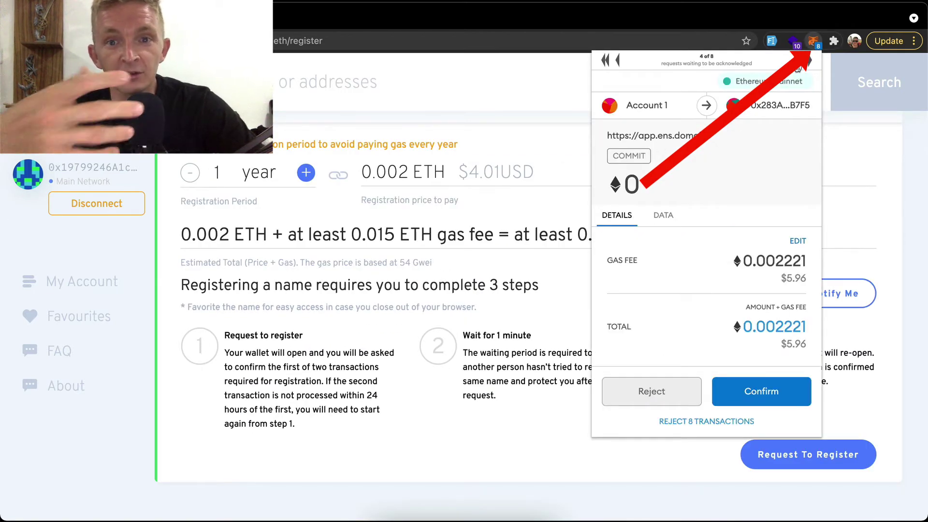
left_click(797, 67)
left_click(798, 67)
left_click(616, 63)
left_click(616, 63)
left_click(616, 63)
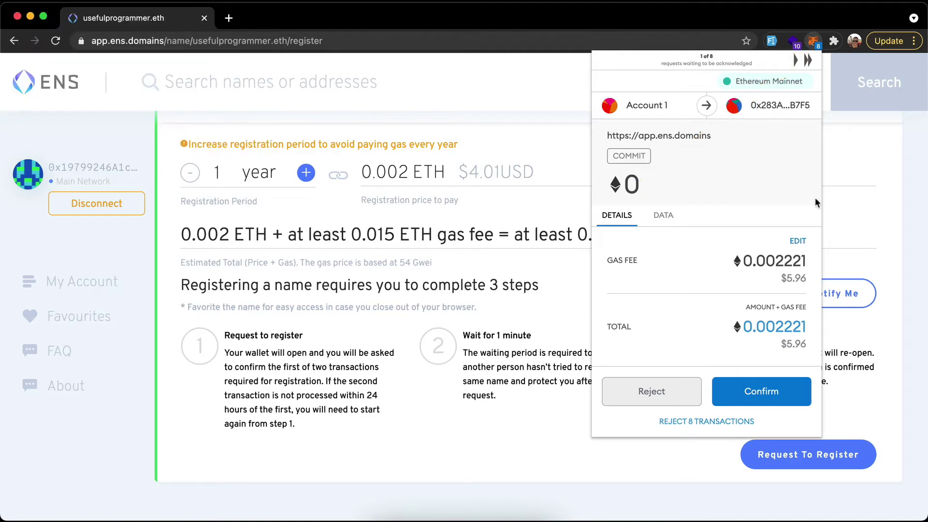
left_click(797, 62)
Reject the six duplicate commit requests and confirm the remaining Commit transaction.
left_click(671, 390)
left_click(651, 393)
left_click(650, 393)
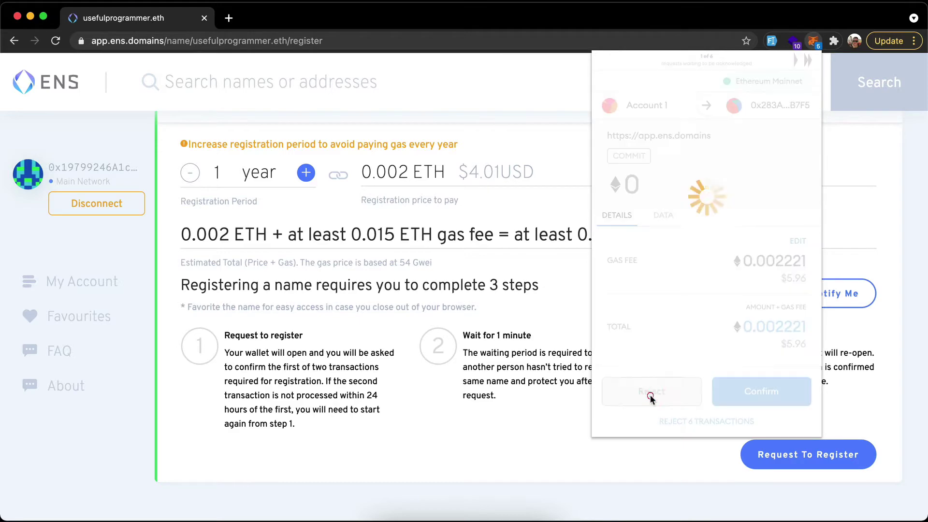
left_click(652, 393)
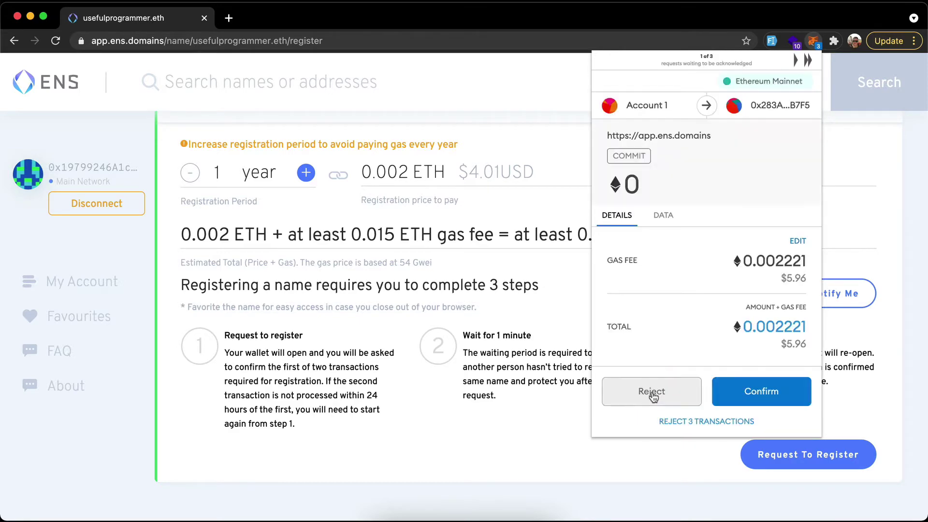
left_click(652, 393)
left_click(652, 393)
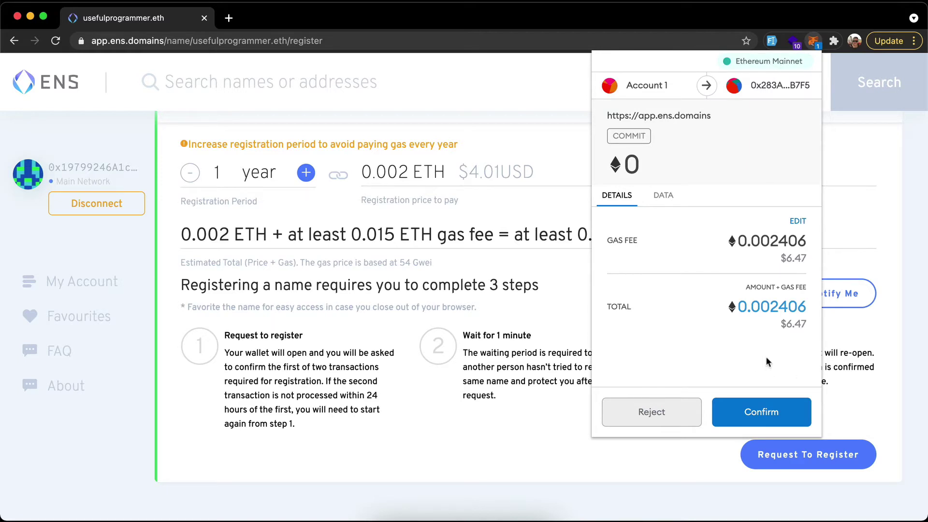
left_click(772, 410)
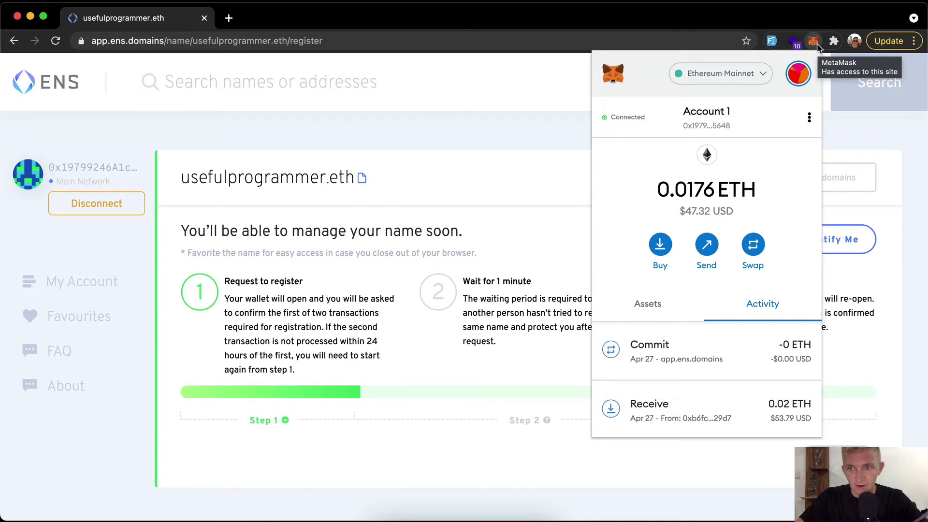
Close MetaMask, wait out the one-minute Step 2, and click Register for Step 3.
left_click(816, 44)
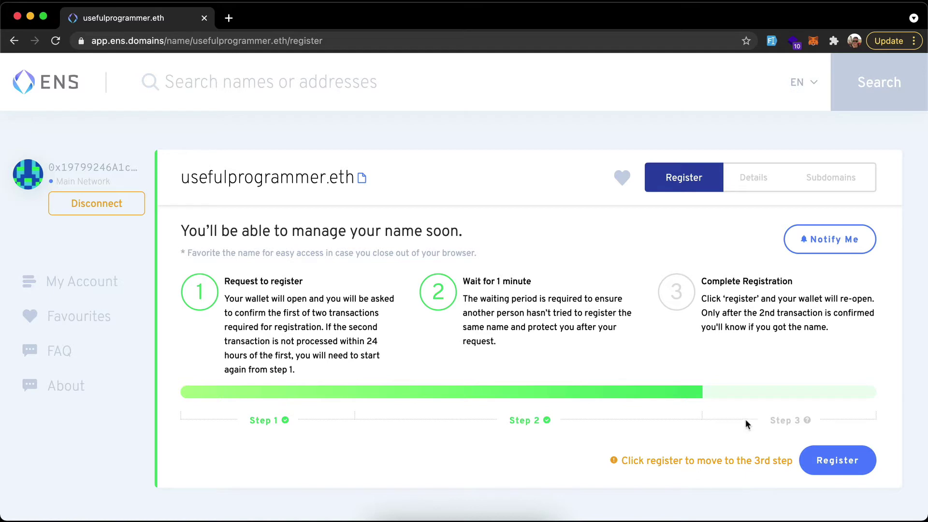
left_click(851, 462)
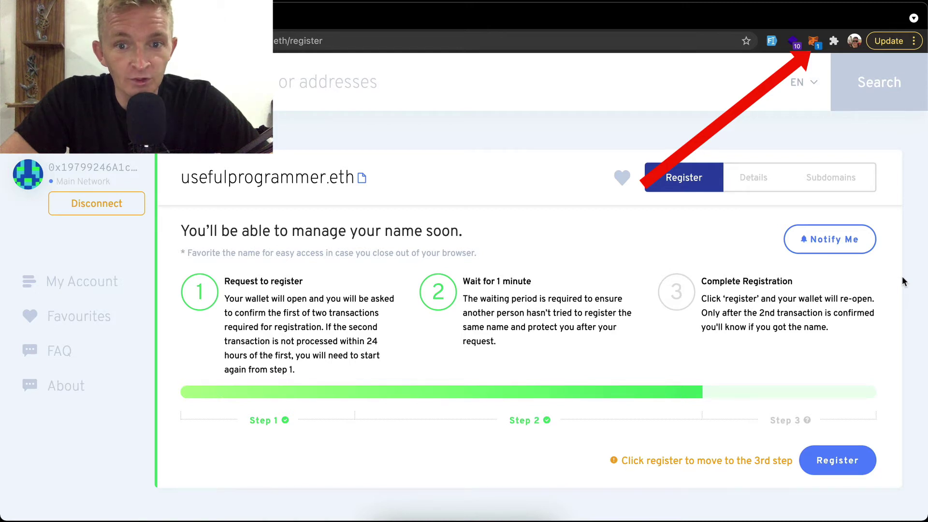
Confirm the 0.002049 ETH Register With Config transaction and check it is pending in MetaMask.
left_click(816, 43)
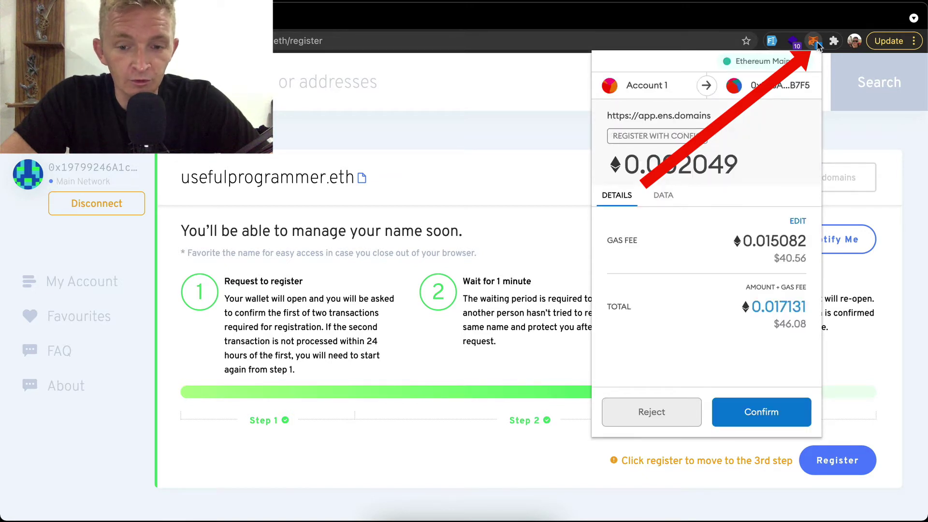
left_click(817, 45)
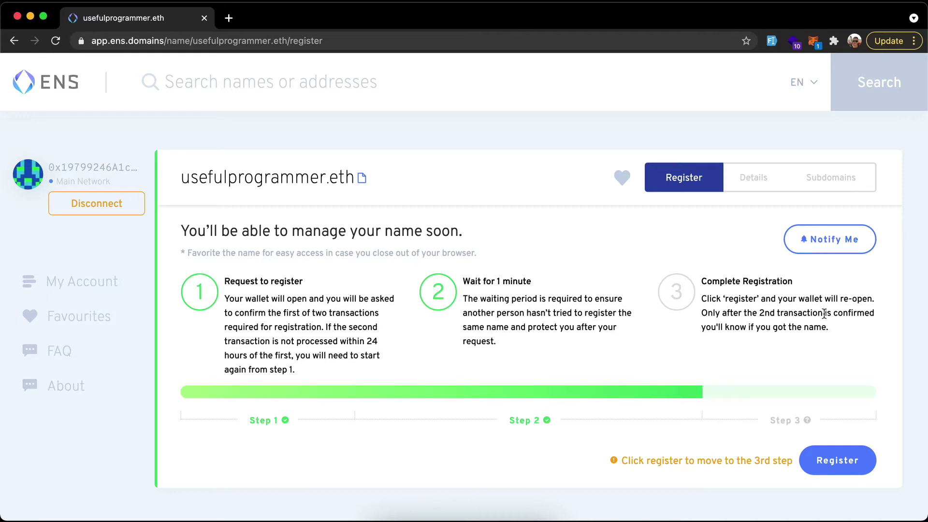
left_click(810, 44)
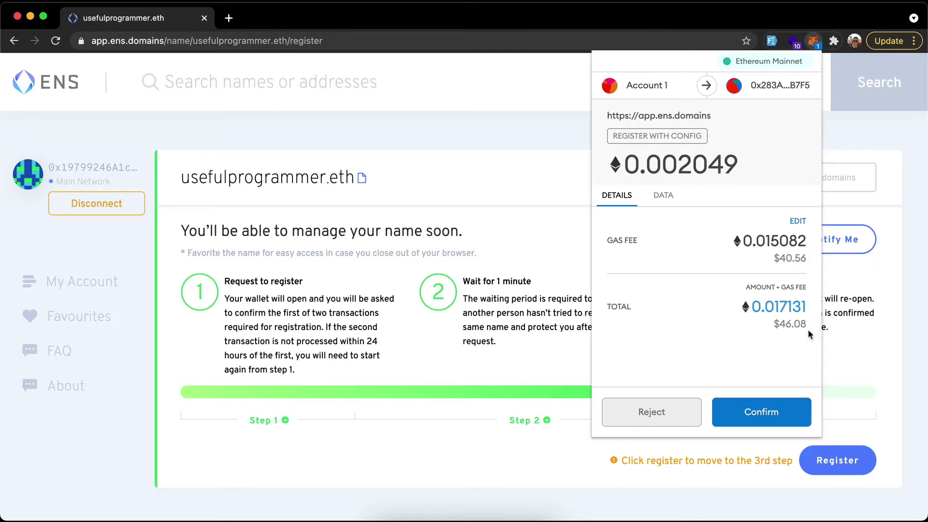
left_click(775, 417)
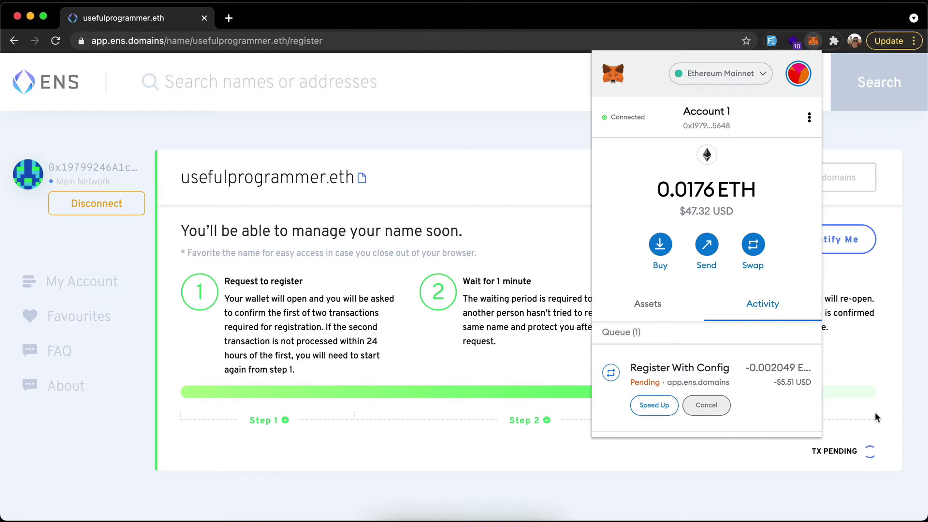
left_click(892, 367)
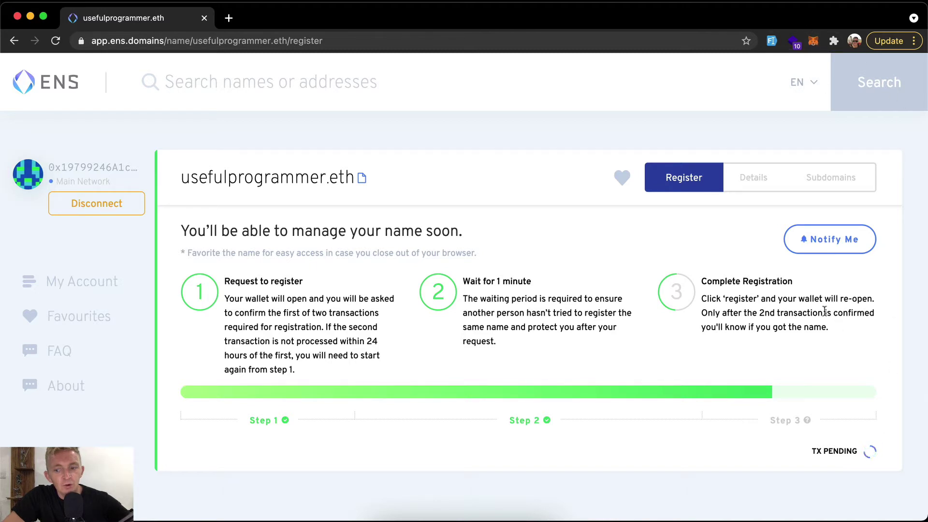
left_click(816, 44)
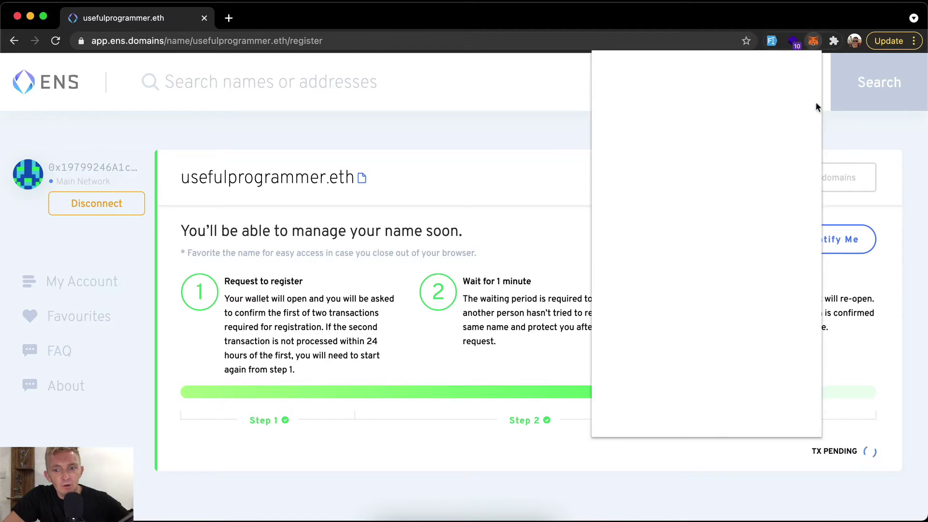
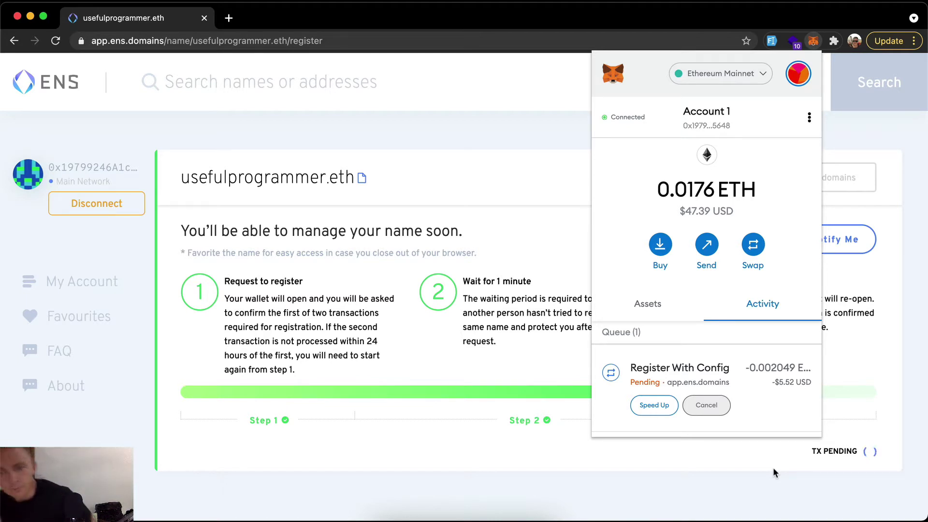
Speed up the pending registration transaction, then close MetaMask once all three steps complete.
left_click(655, 406)
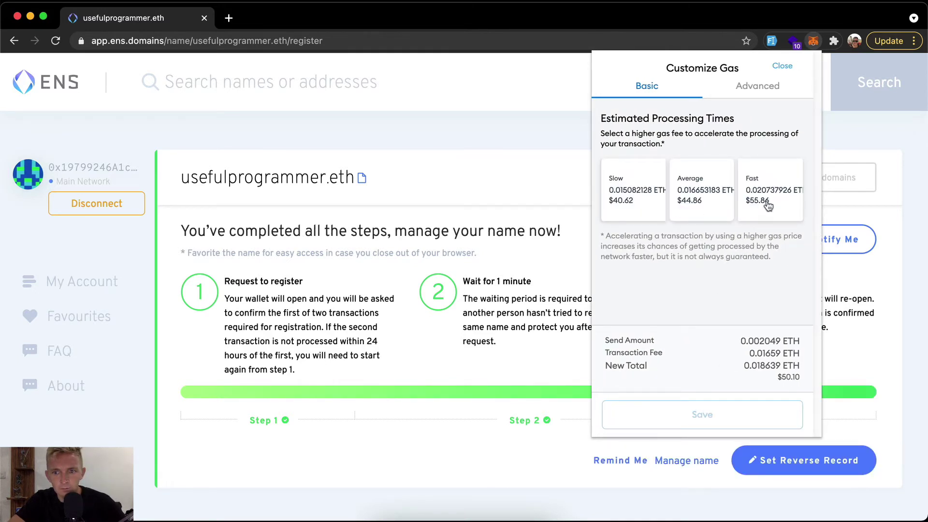
left_click(783, 66)
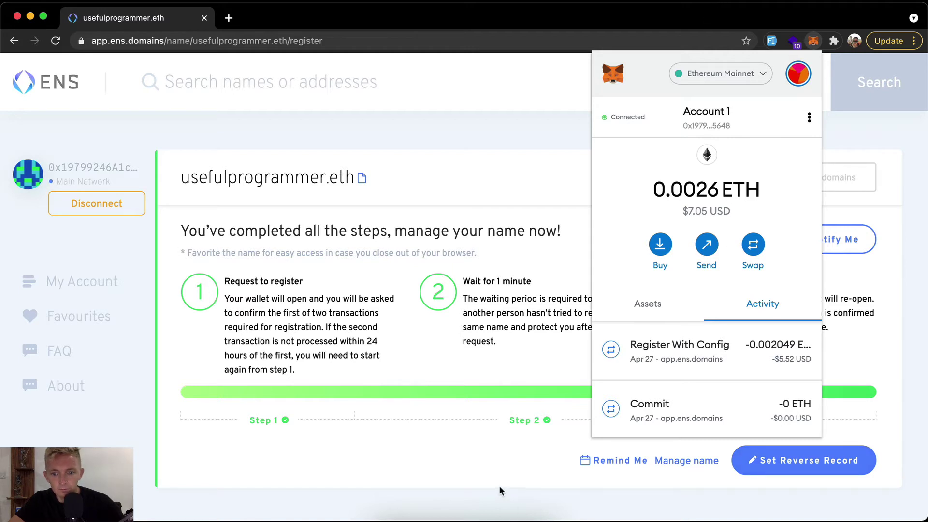
left_click(525, 498)
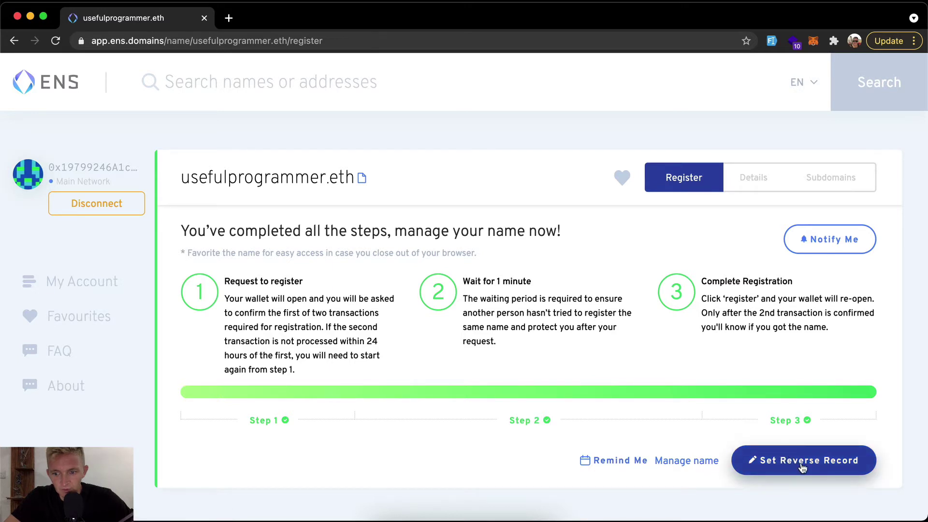
Open the Manage page for usefulprogrammer.eth.
left_click(683, 463)
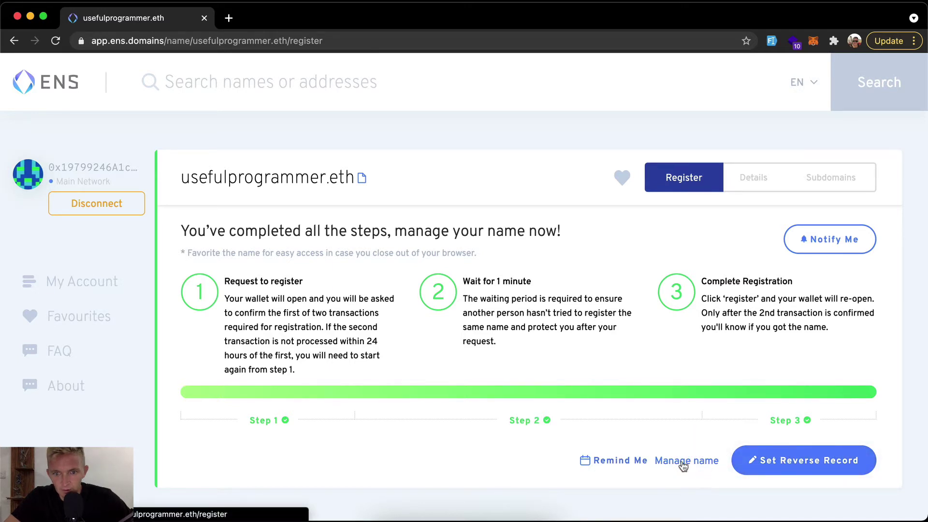
scroll(663, 382, "down", 3)
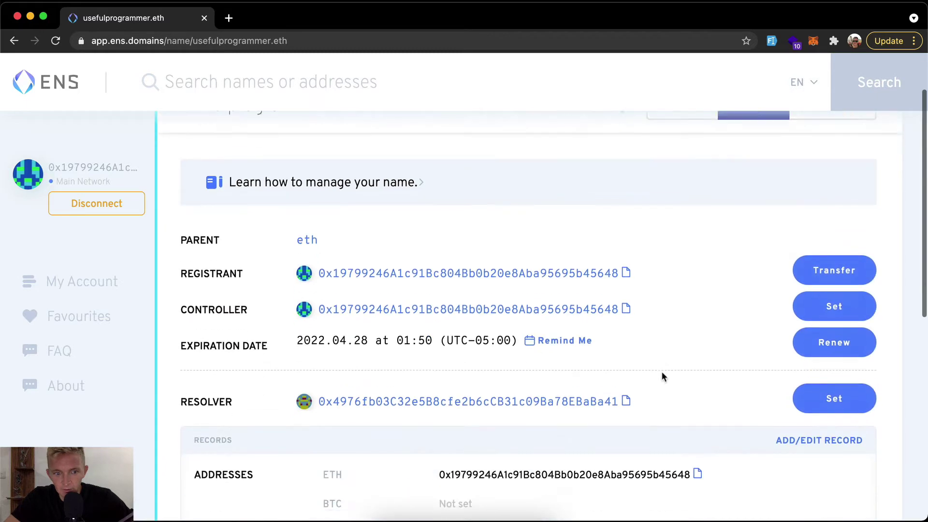
scroll(662, 374, "down", 5)
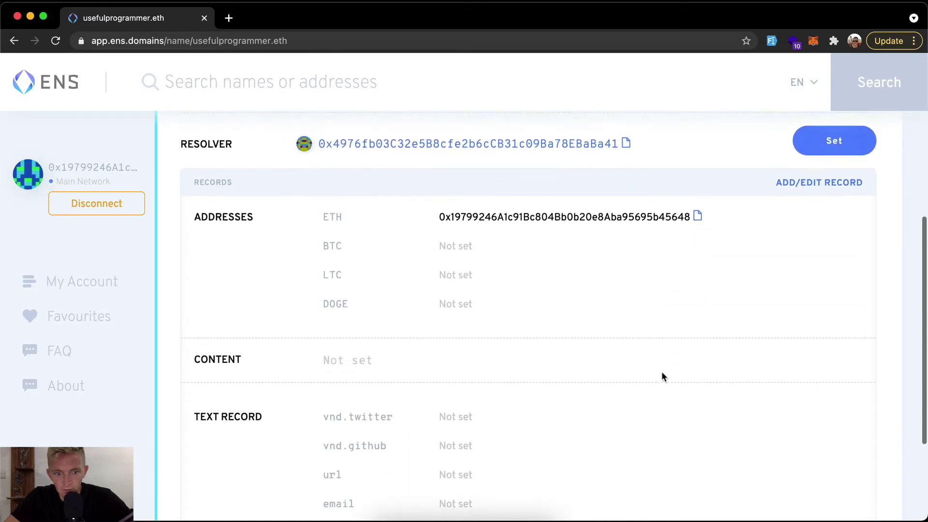
scroll(662, 374, "up", 10)
Snap the ENS window to the right half and read the 1729.com task article.
left_click_drag(584, 17, 925, 155)
left_click(250, 256)
scroll(268, 255, "down", 2)
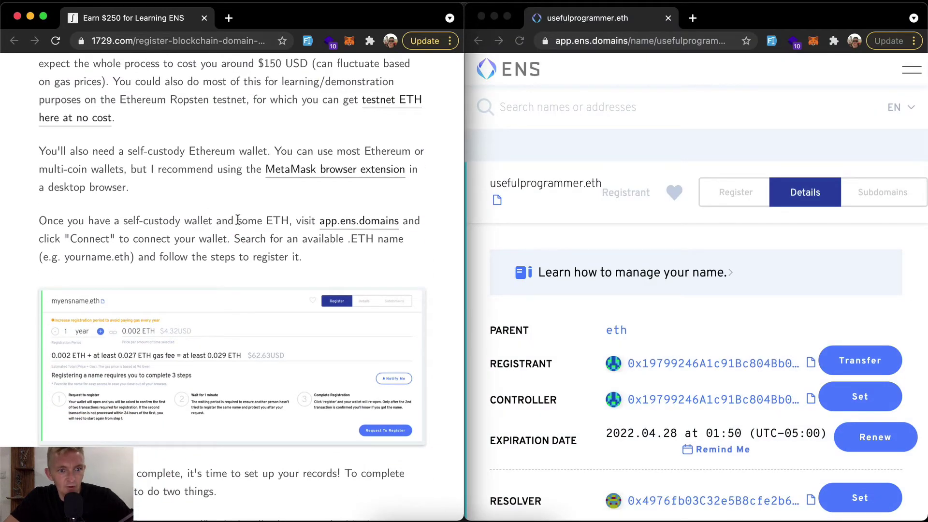
scroll(238, 220, "down", 5)
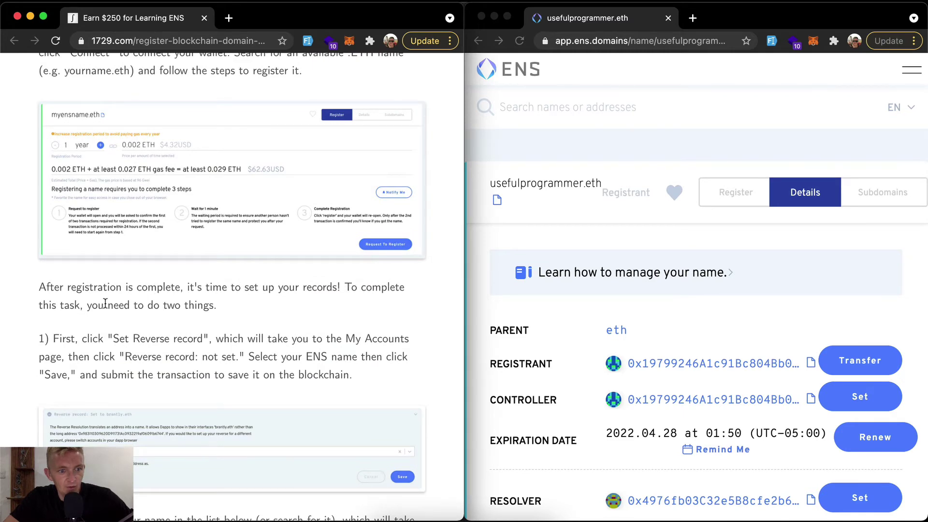
scroll(87, 339, "down", 7)
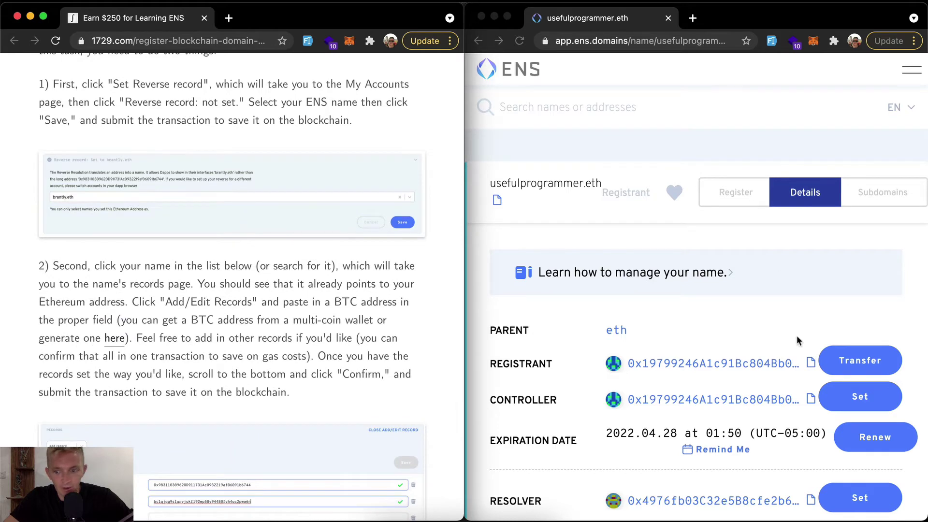
Browse the name's Register, Details and Subdomains tabs, then return to its records.
left_click(707, 195)
scroll(672, 246, "down", 12)
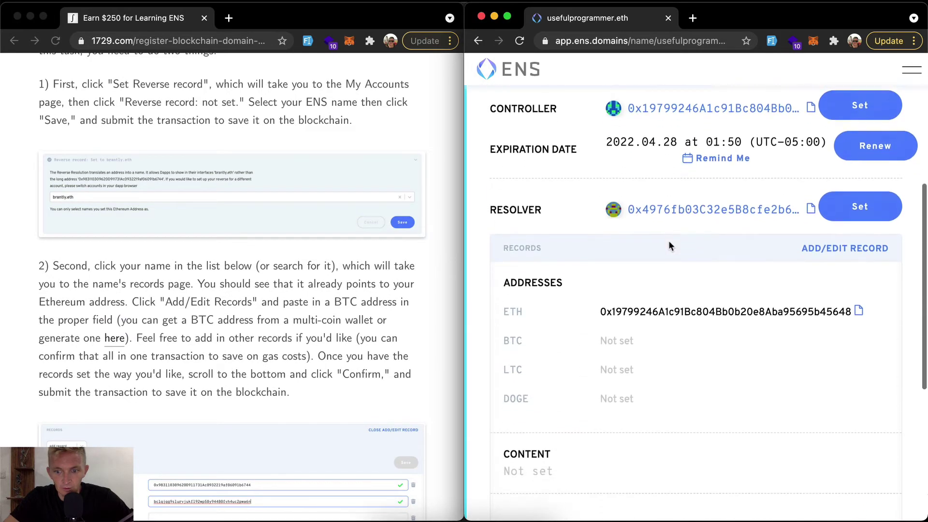
scroll(669, 246, "up", 15)
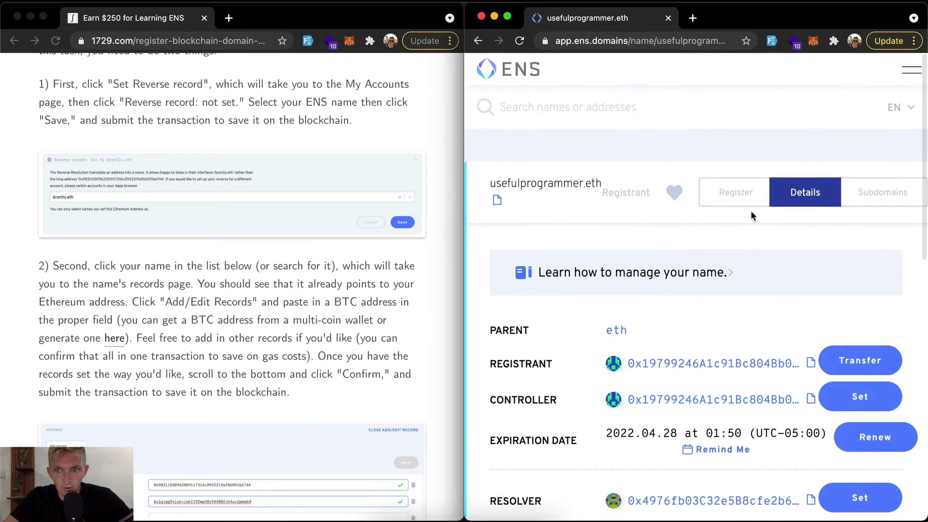
left_click(709, 192)
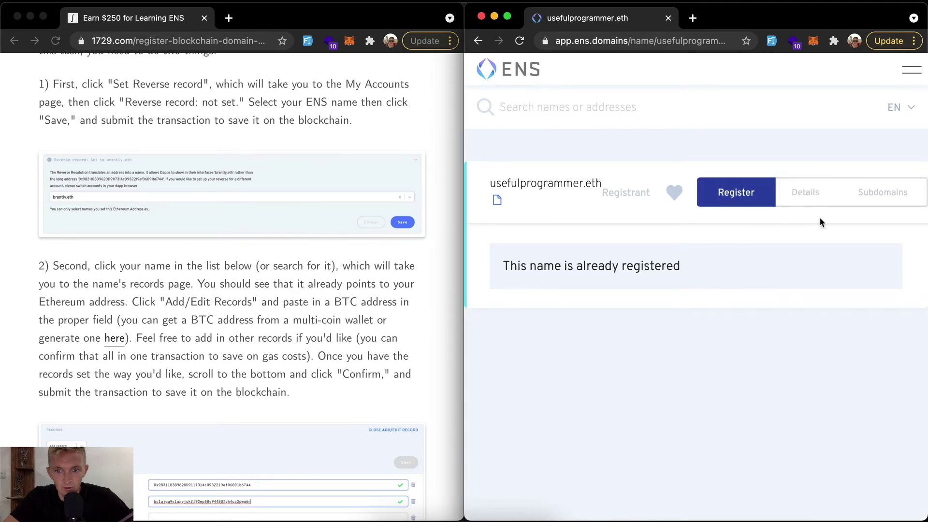
left_click(812, 201)
left_click(878, 197)
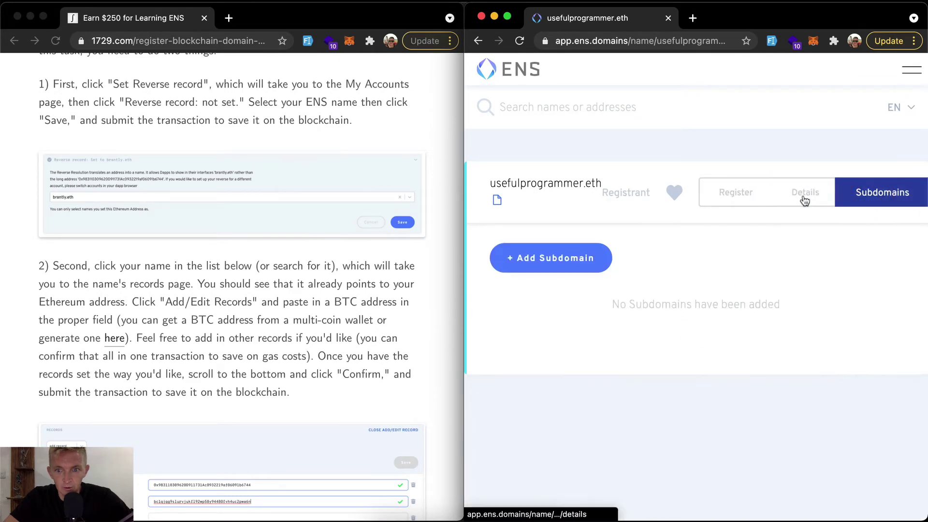
left_click(789, 202)
scroll(784, 237, "down", 5)
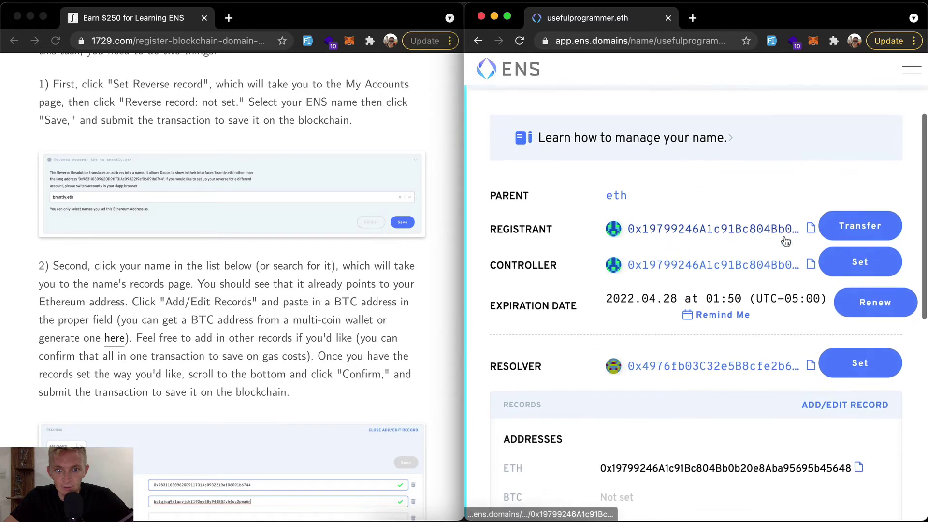
Expand the name-management guide and read through the records page.
left_click(698, 128)
scroll(759, 259, "down", 4)
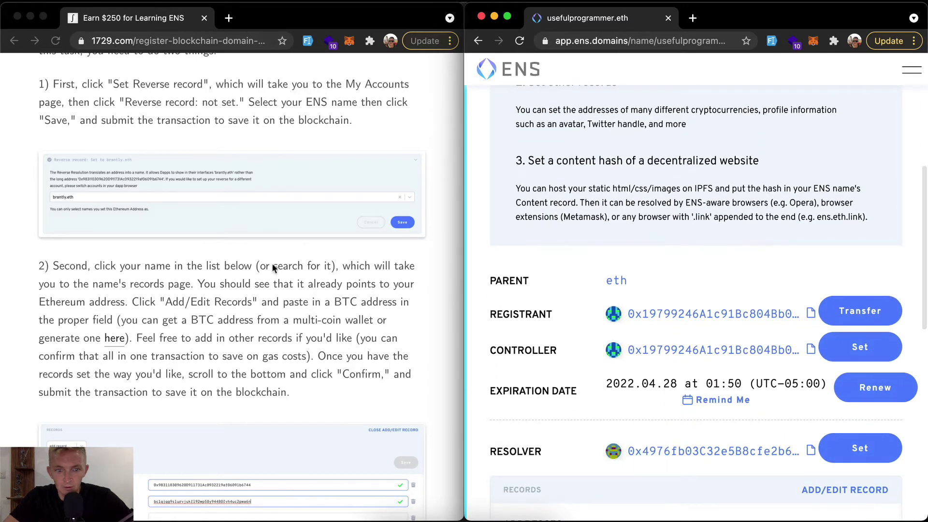
scroll(272, 336, "down", 2)
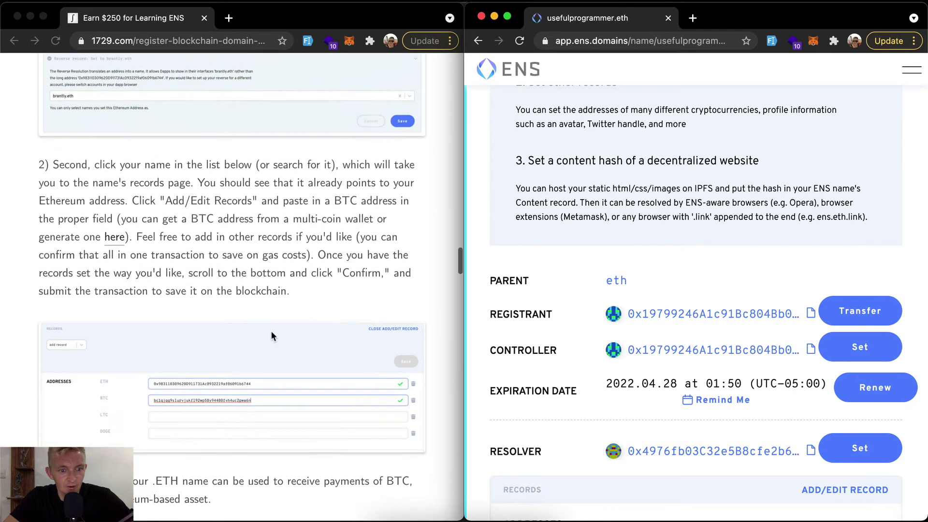
scroll(610, 307, "down", 6)
scroll(610, 306, "down", 4)
scroll(610, 306, "up", 8)
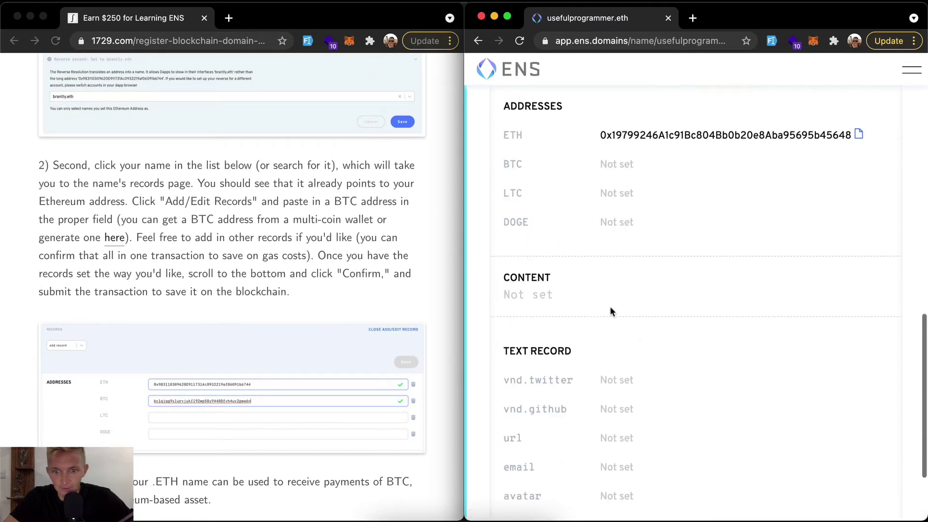
scroll(610, 308, "up", 1)
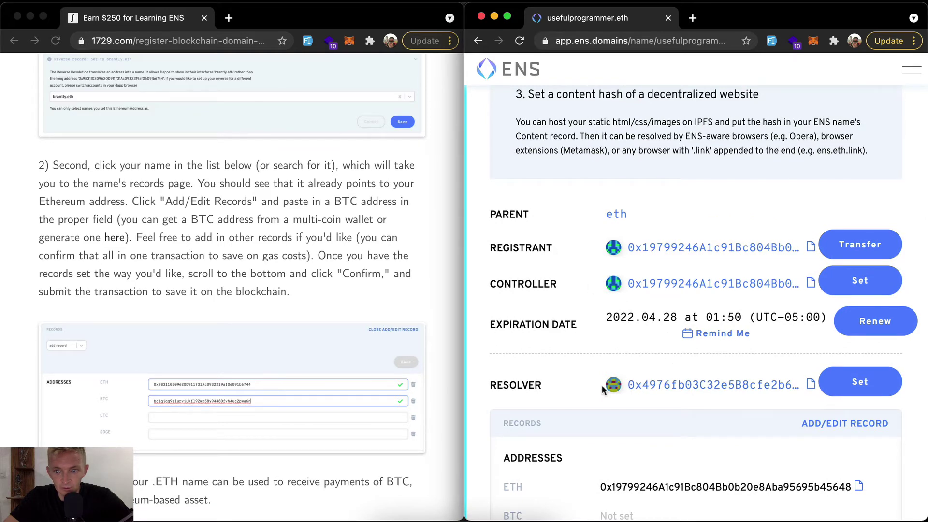
scroll(602, 385, "down", 3)
scroll(591, 416, "down", 1)
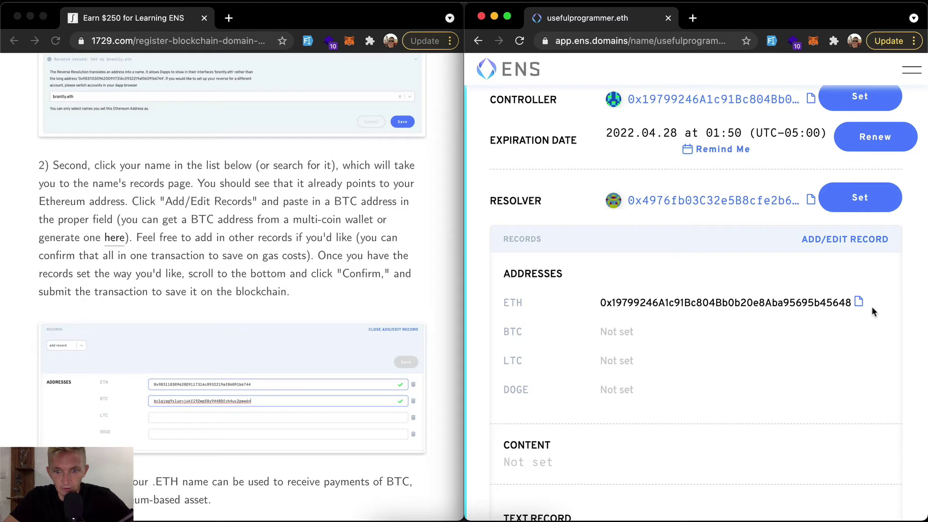
Start editing the name's records and focus the BTC address field.
left_click(842, 243)
scroll(646, 348, "down", 3)
left_click(668, 348)
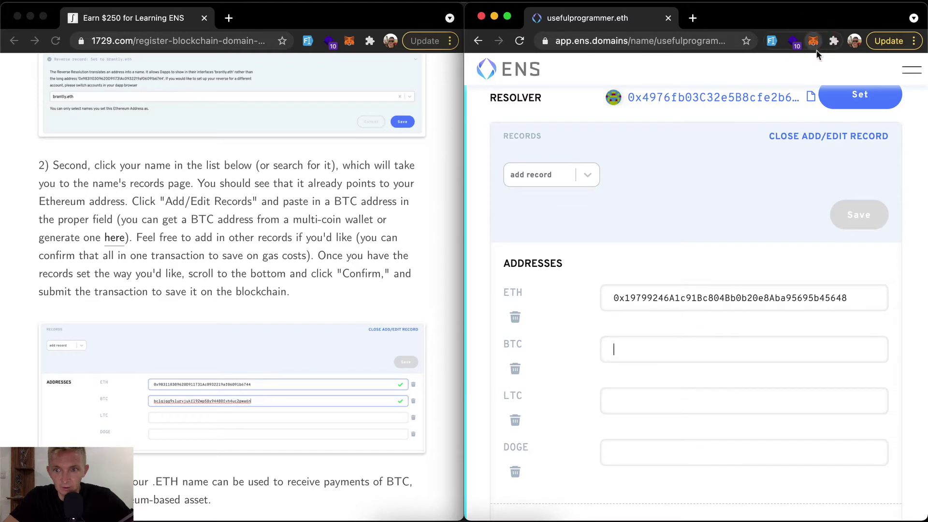
Open MetaMask in the left window and show its account list.
left_click(814, 42)
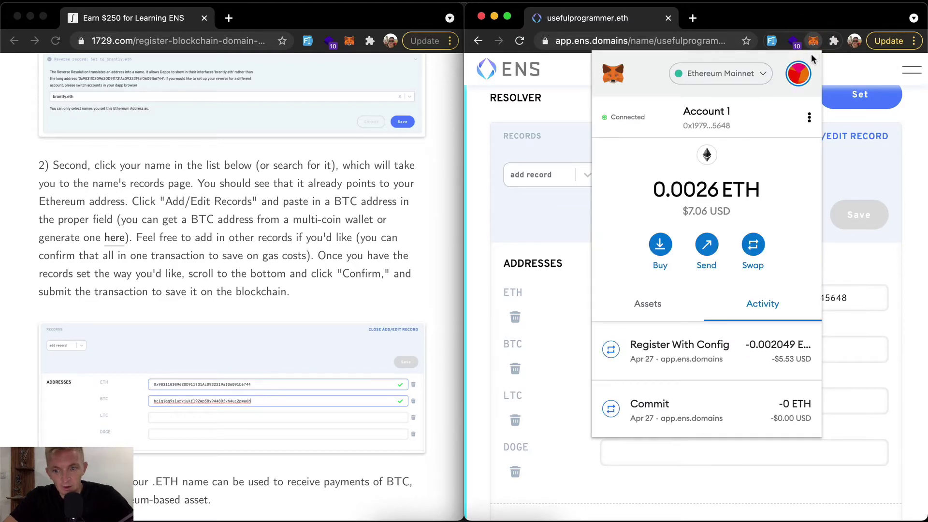
left_click(808, 120)
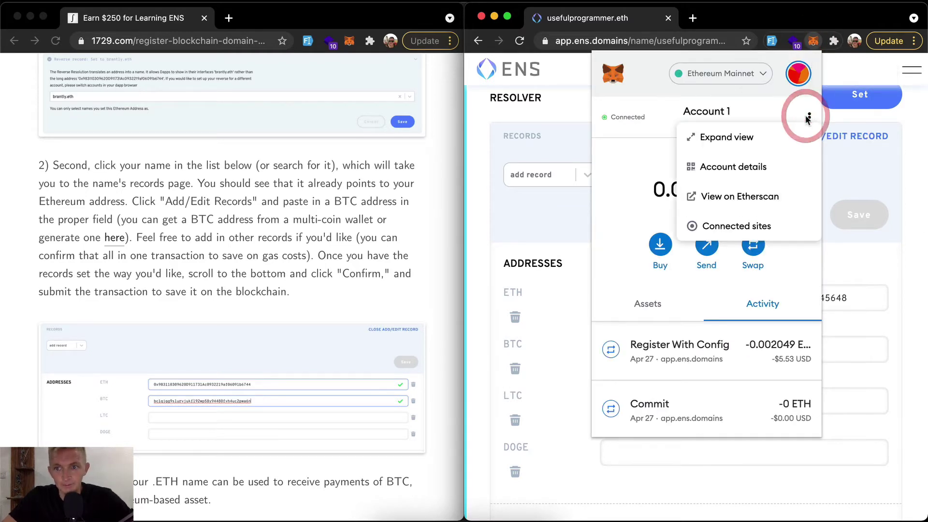
left_click(808, 120)
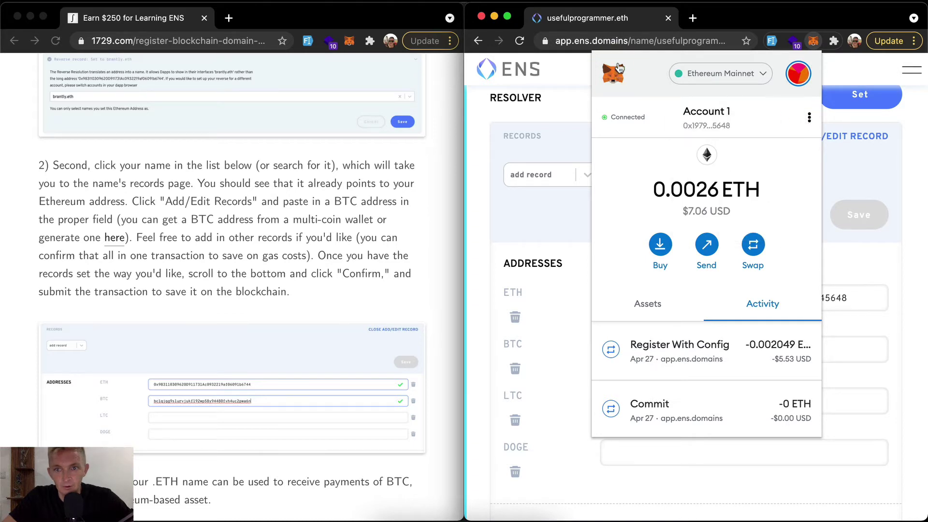
left_click(348, 42)
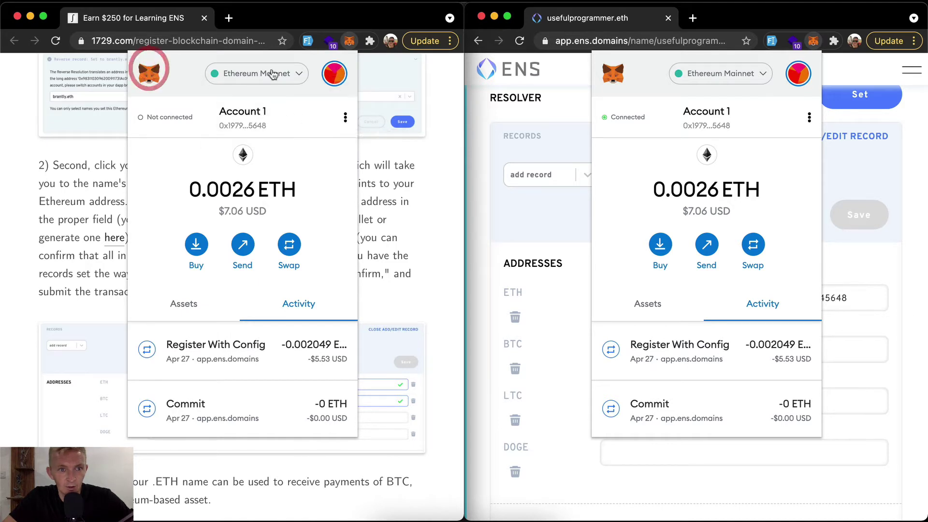
left_click(334, 74)
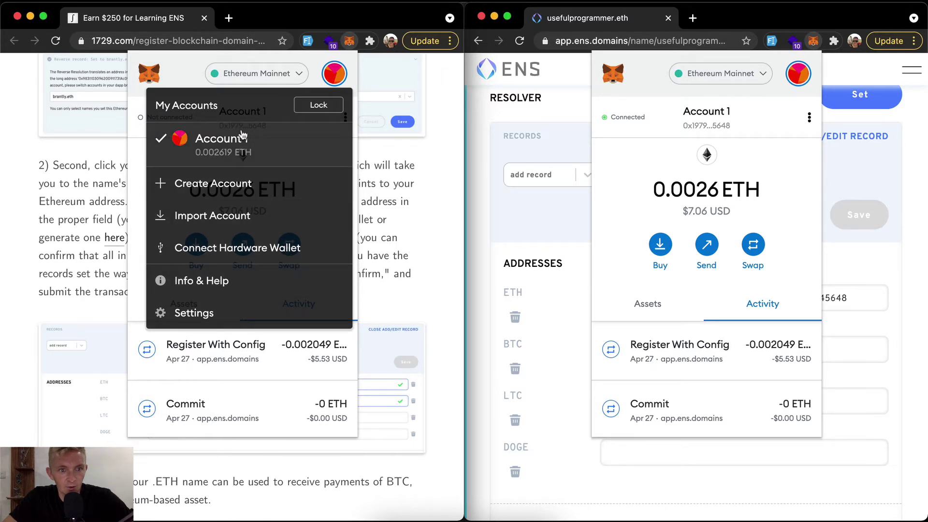
Create a new MetaMask account named Bitcoin Wallet after viewing the hardware and import options.
left_click(234, 183)
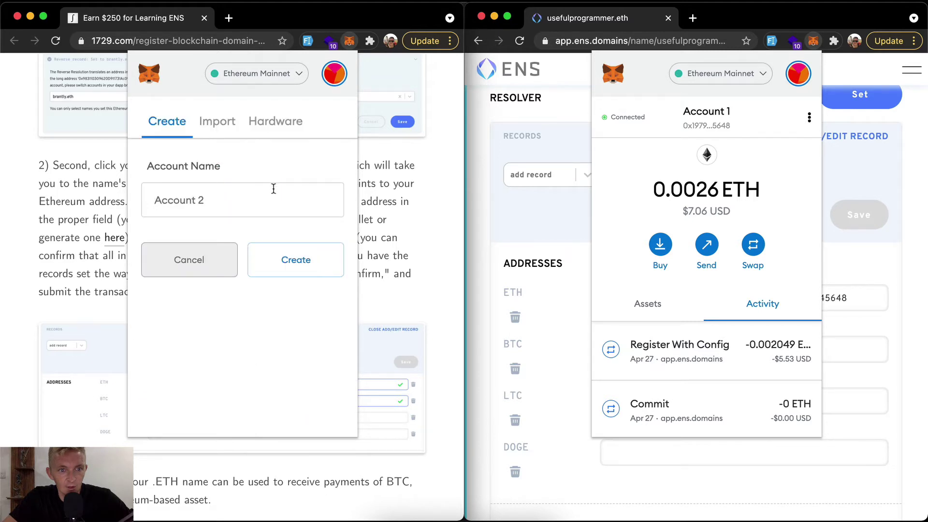
left_click(271, 126)
left_click(216, 124)
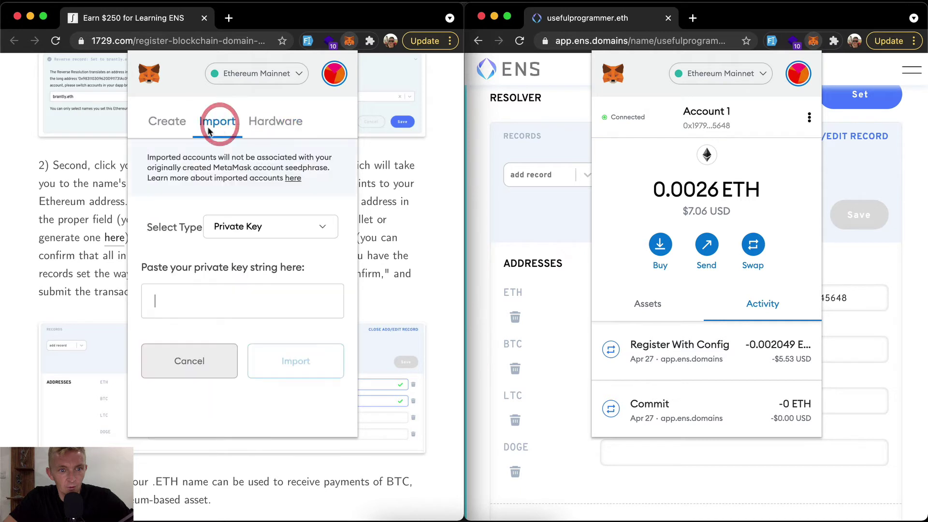
left_click(170, 125)
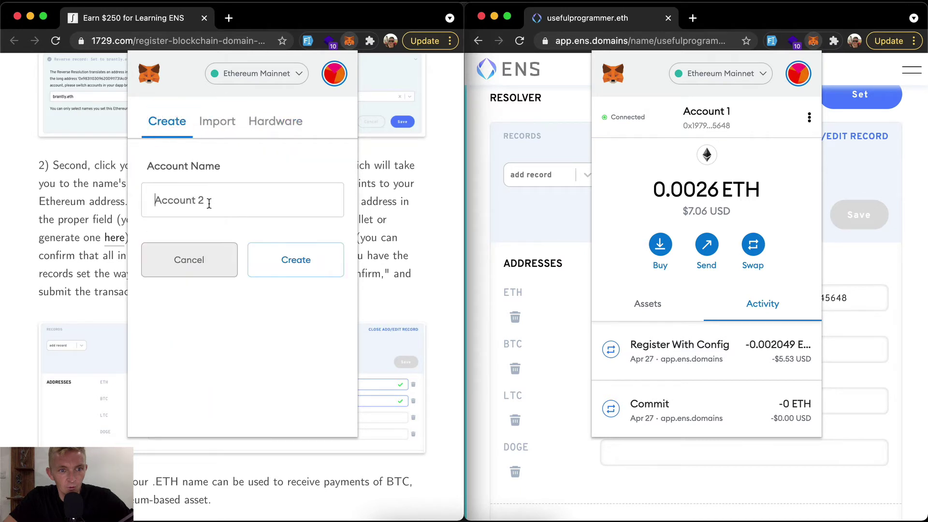
type("Bitcoin Wallet")
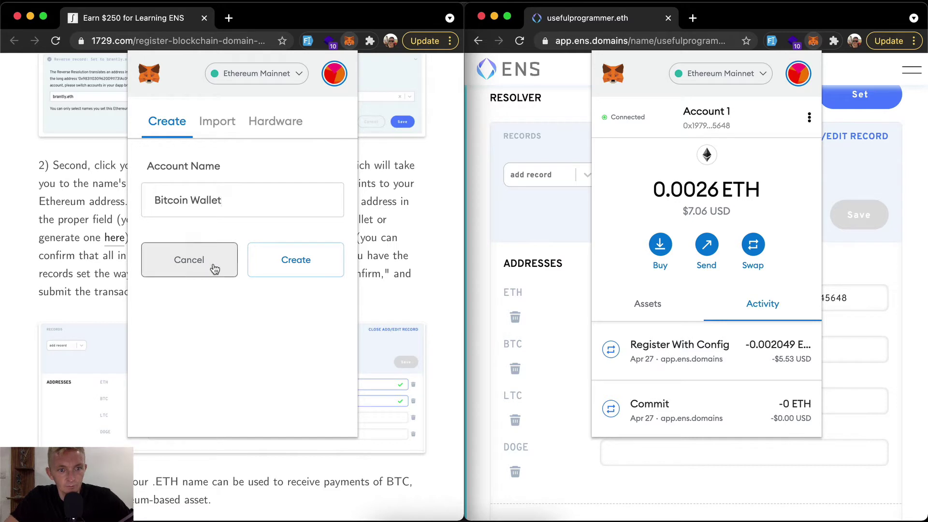
left_click(321, 261)
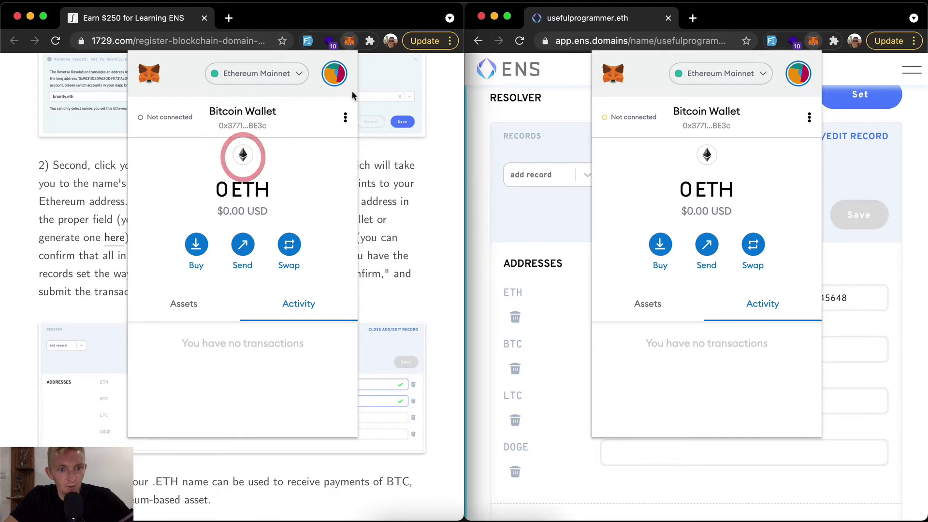
View the Bitcoin Wallet account's address and QR code, then dismiss MetaMask.
left_click(345, 118)
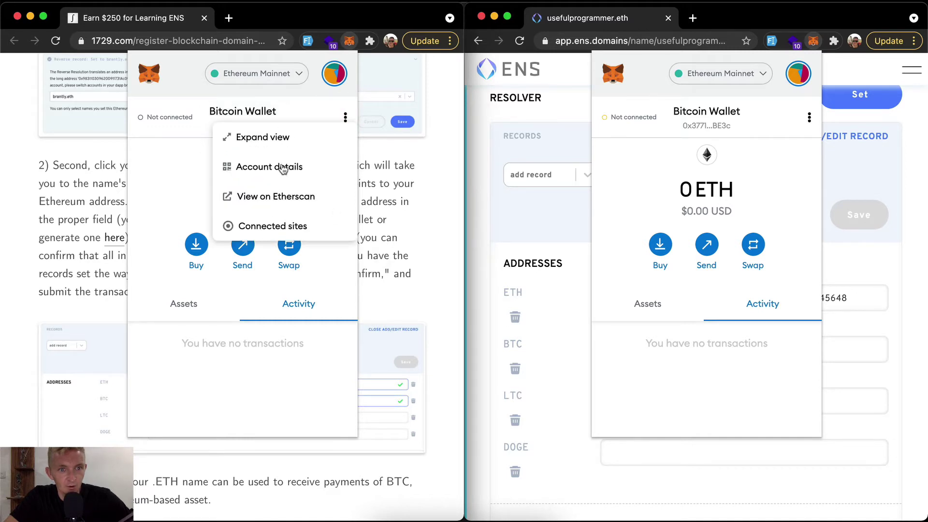
left_click(284, 167)
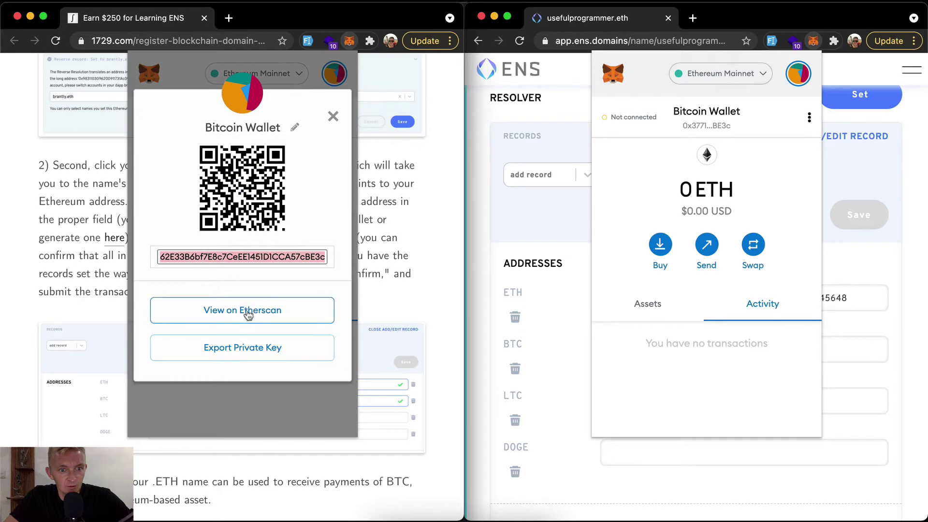
left_click(333, 116)
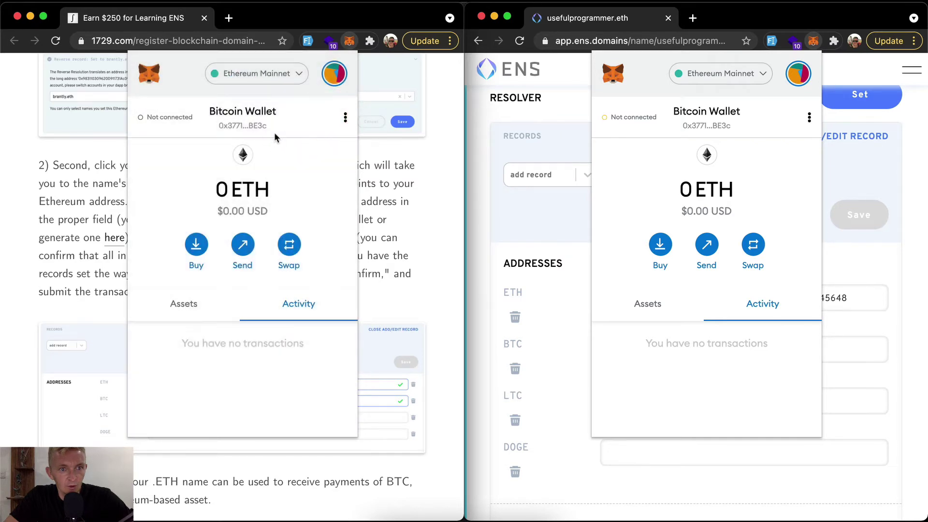
left_click(403, 186)
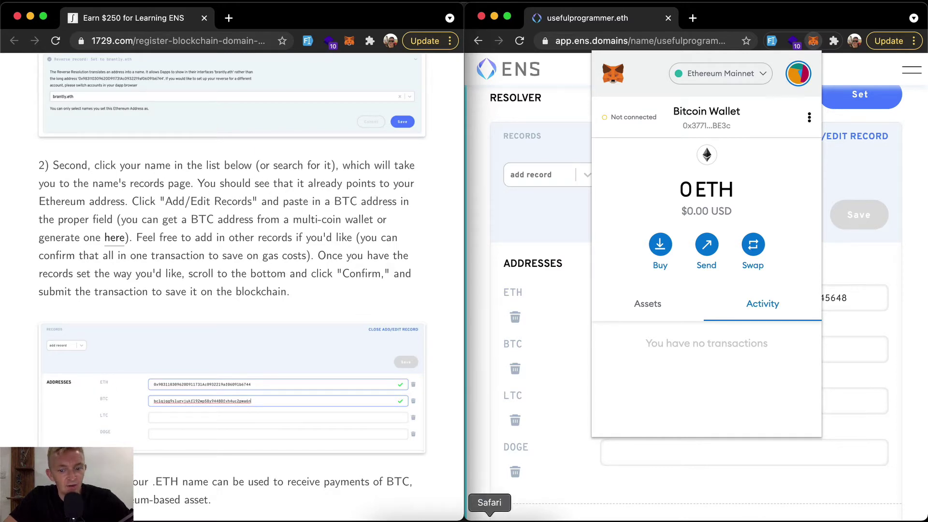
Open the Coinbase Bitcoin wallet and its transactions from the home dashboard.
left_click(489, 516)
scroll(347, 179, "up", 5)
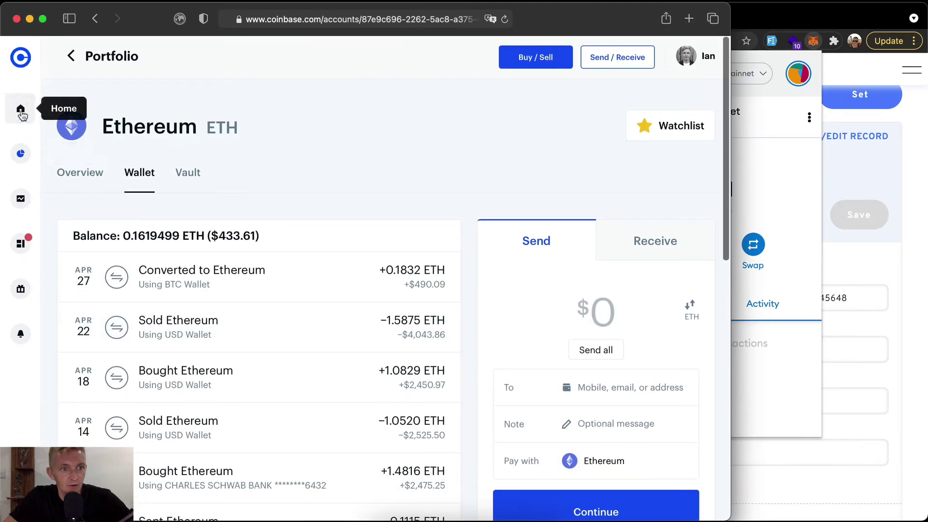
left_click(21, 112)
scroll(292, 234, "down", 5)
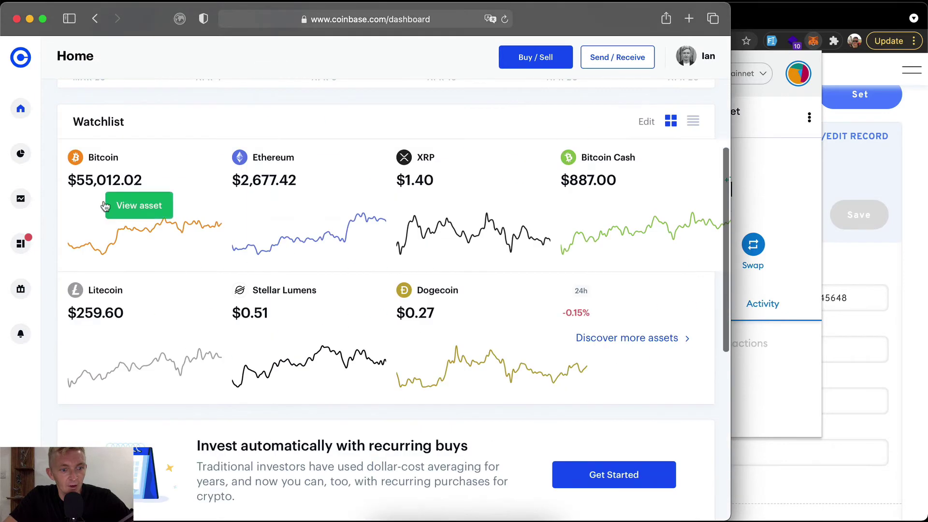
left_click(104, 197)
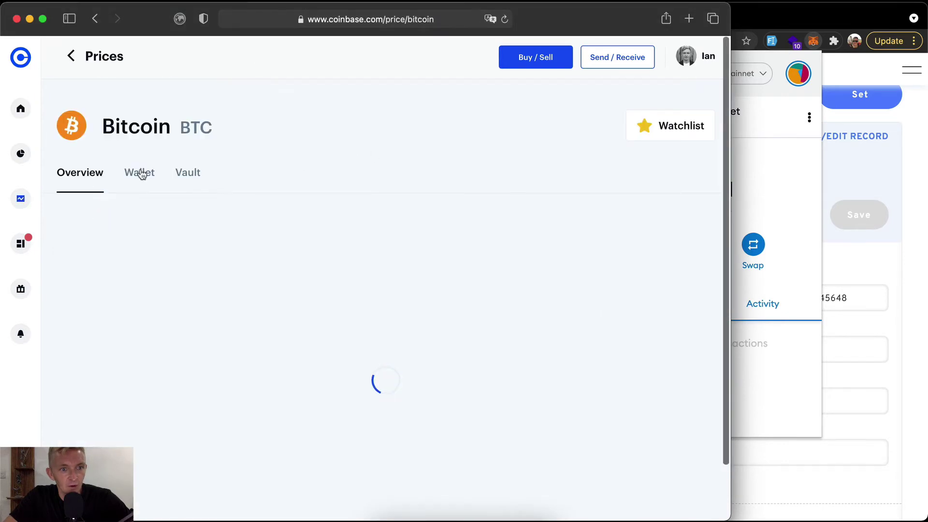
left_click(140, 174)
scroll(424, 178, "down", 3)
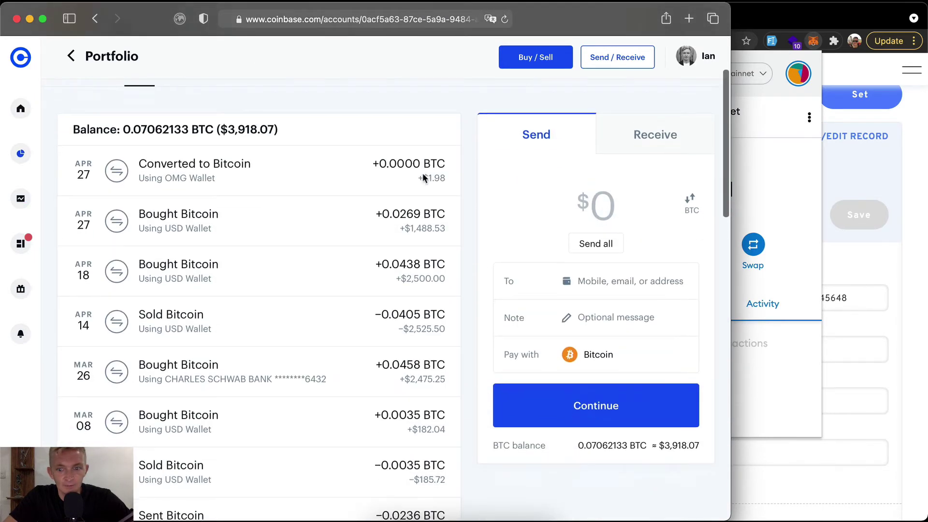
scroll(423, 178, "up", 4)
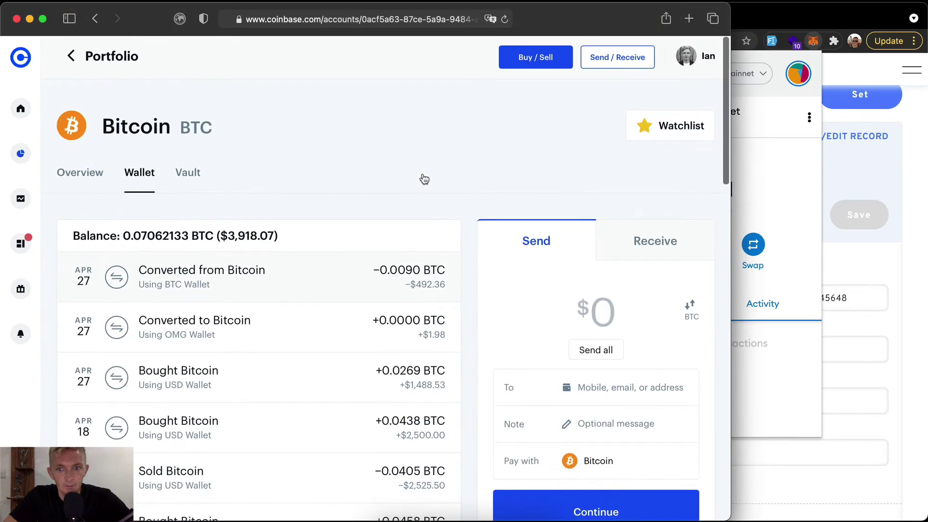
scroll(424, 178, "down", 15)
scroll(423, 178, "up", 15)
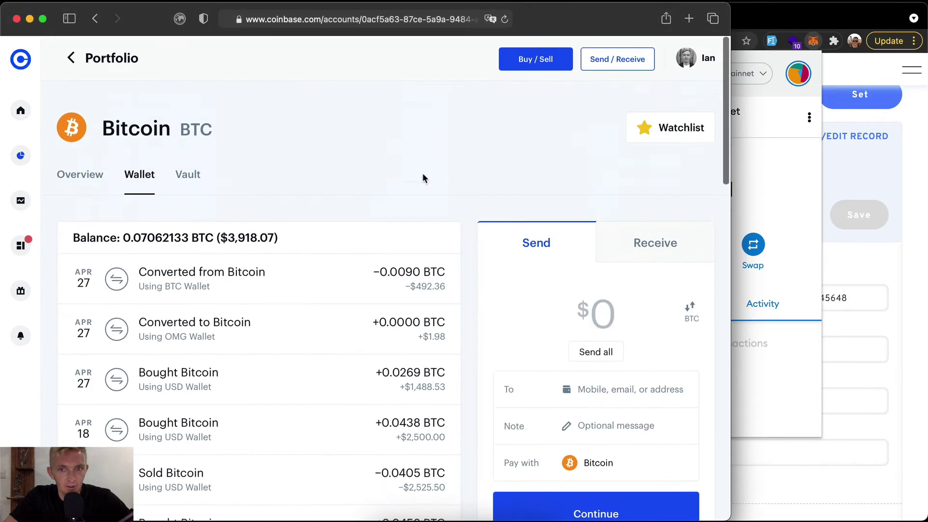
Open Bitcoin Receive, acknowledge the cryptocurrency warning and skip the instant transfers offer.
left_click(613, 59)
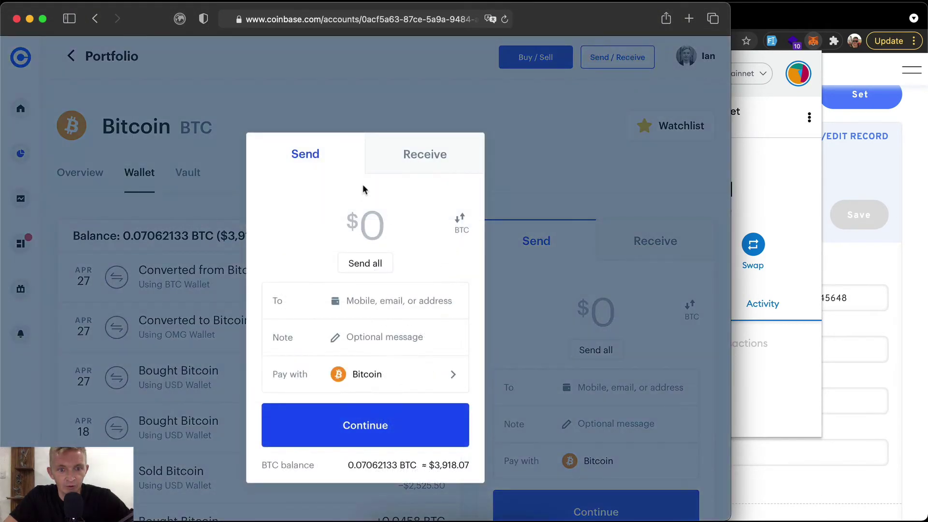
left_click(410, 143)
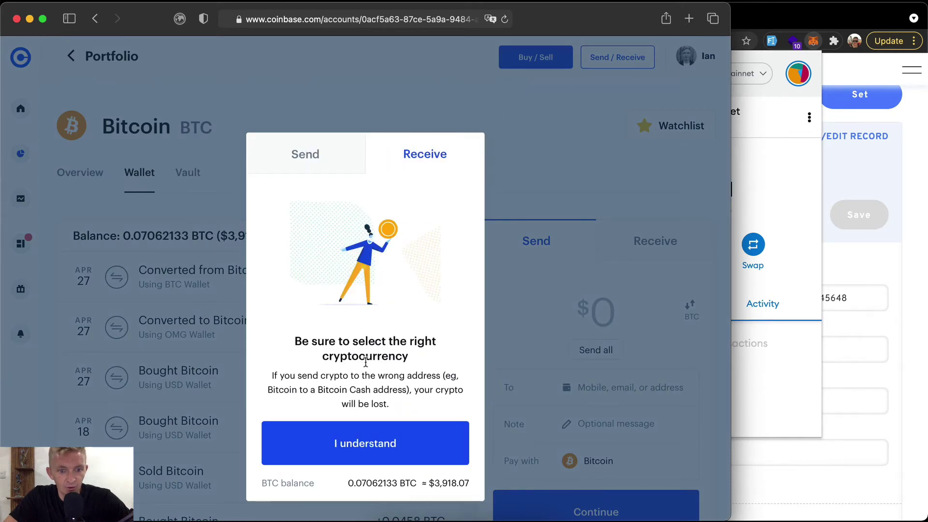
left_click(365, 451)
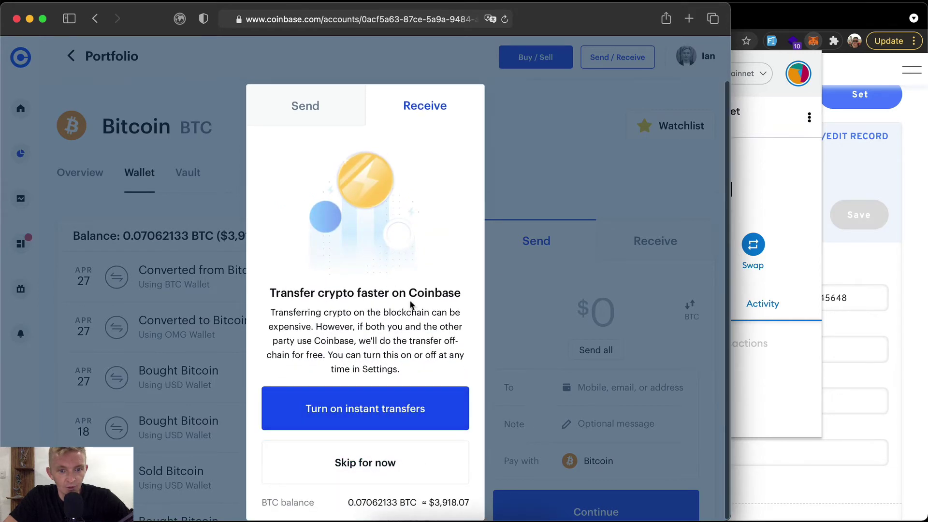
left_click(377, 464)
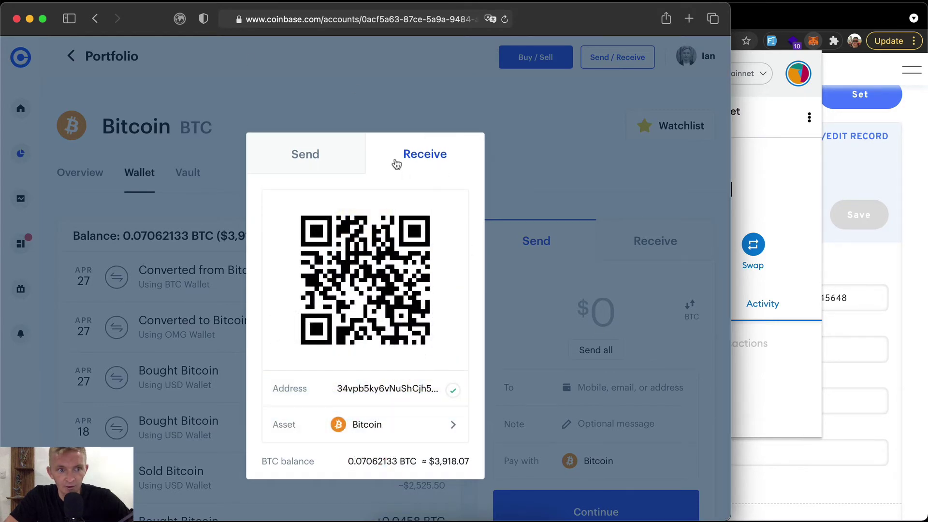
Paste the Bitcoin receiving address into the ENS BTC record.
left_click(815, 252)
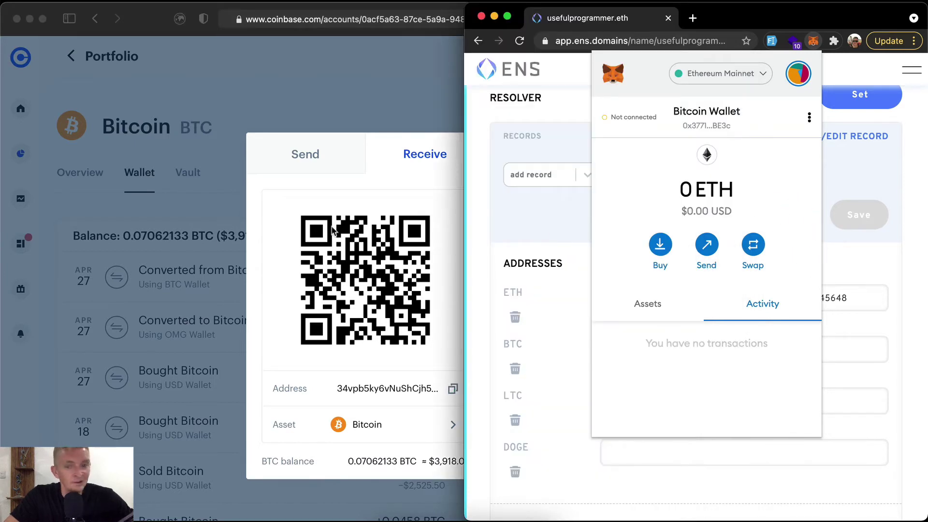
left_click(511, 252)
left_click(655, 351)
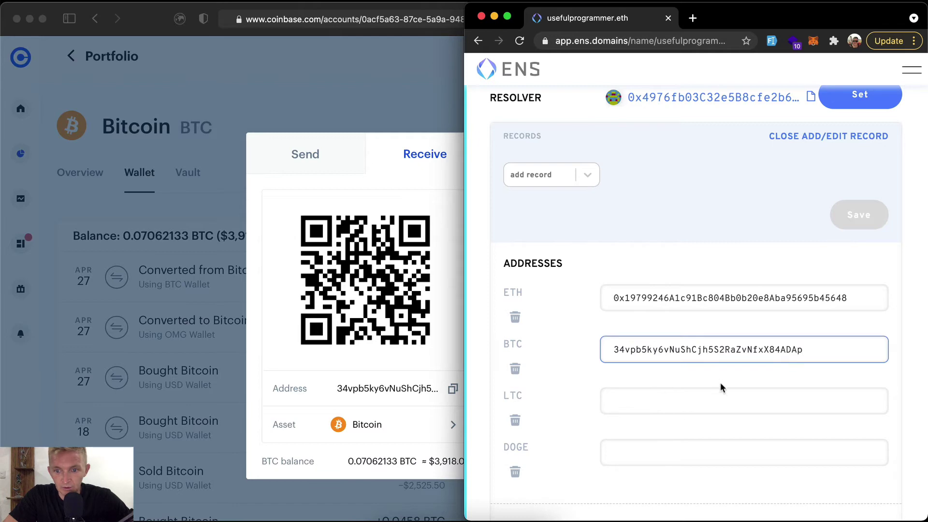
left_click(732, 388)
Close the Bitcoin receive window and open the Coinbase Litecoin wallet page.
left_click(141, 284)
left_click(137, 176)
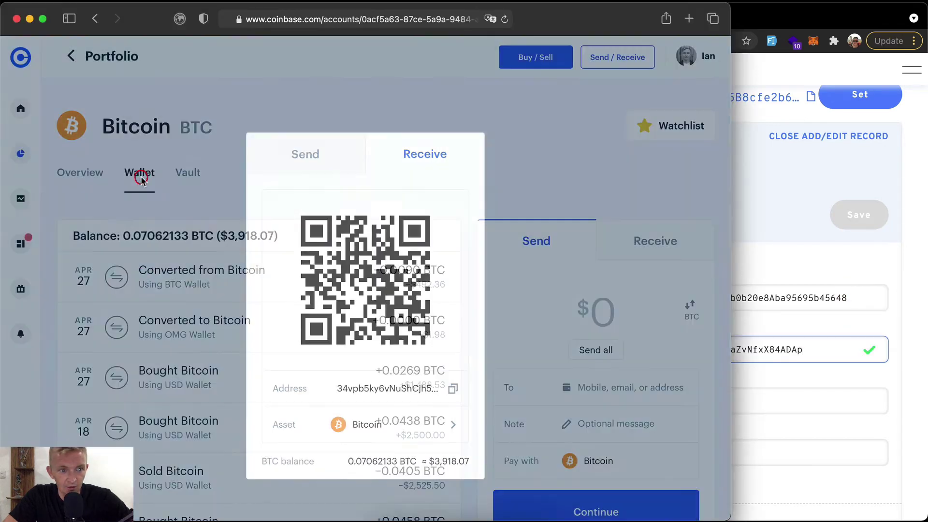
left_click(78, 161)
left_click(90, 179)
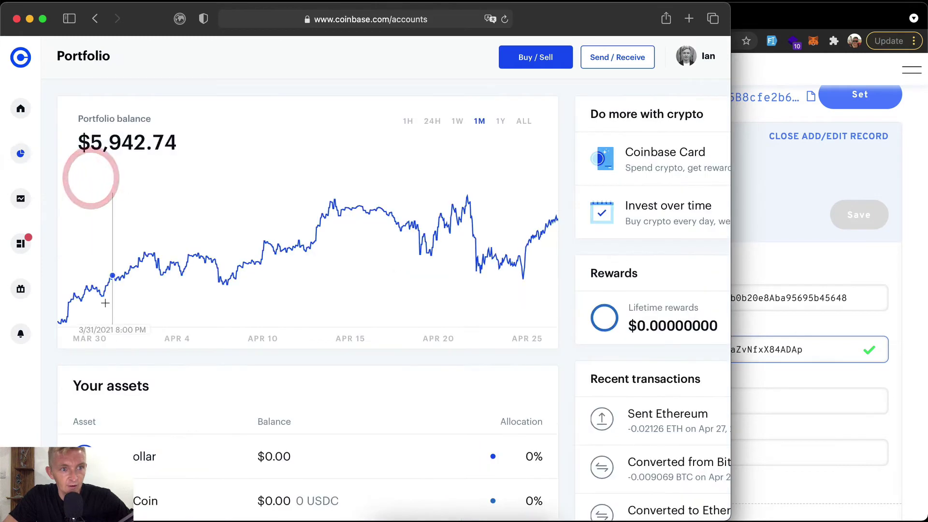
scroll(104, 304, "down", 8)
scroll(105, 305, "up", 3)
left_click(123, 344)
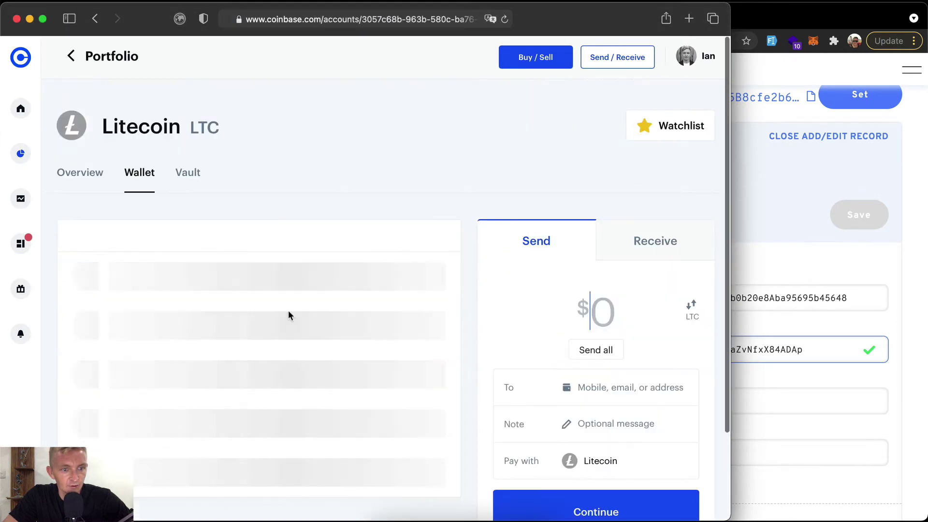
Copy the Litecoin receiving address and focus the ENS LTC record field.
left_click(622, 72)
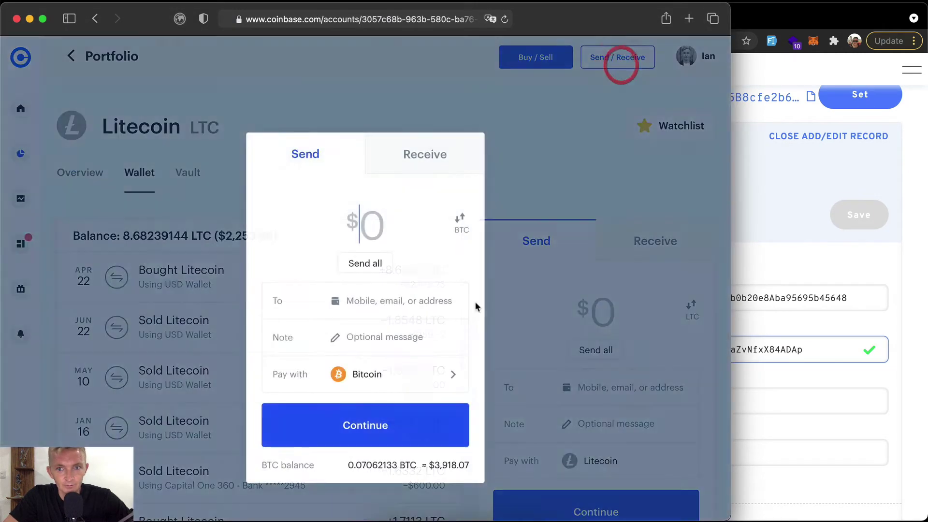
left_click(406, 166)
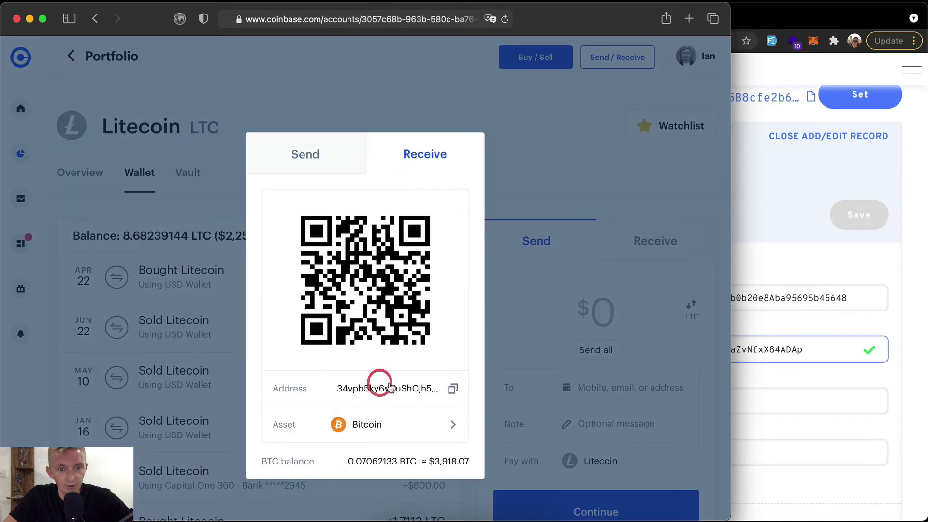
left_click(453, 388)
left_click(798, 224)
left_click(674, 404)
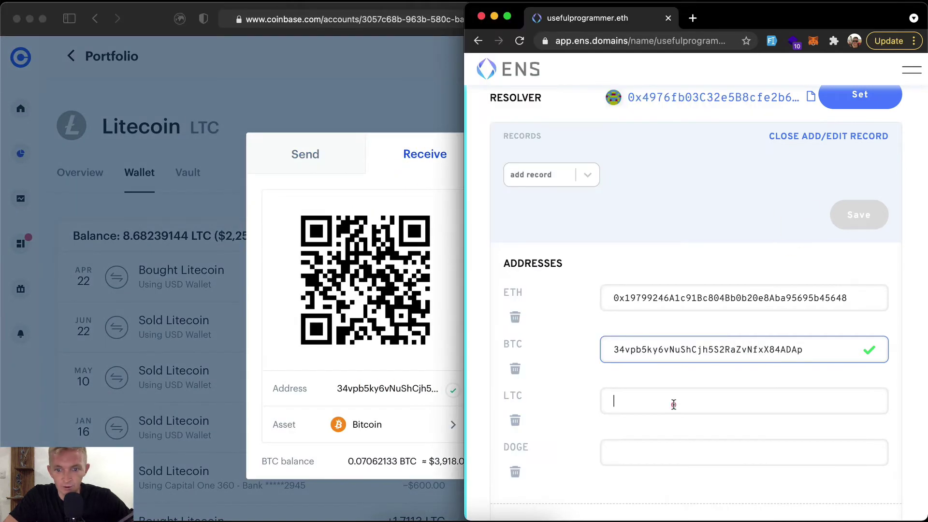
Paste the Litecoin address into the LTC record and move to the url text record.
key("super+v")
scroll(686, 425, "down", 3)
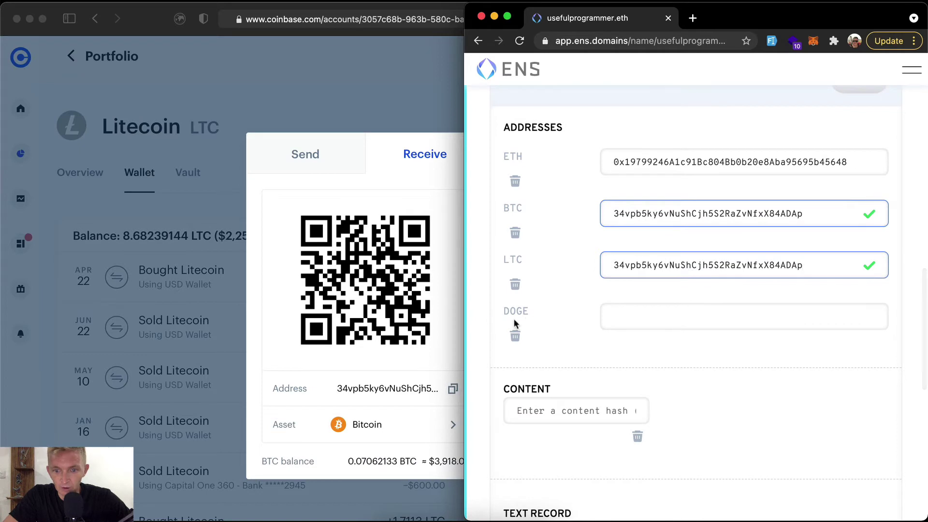
scroll(630, 327, "down", 5)
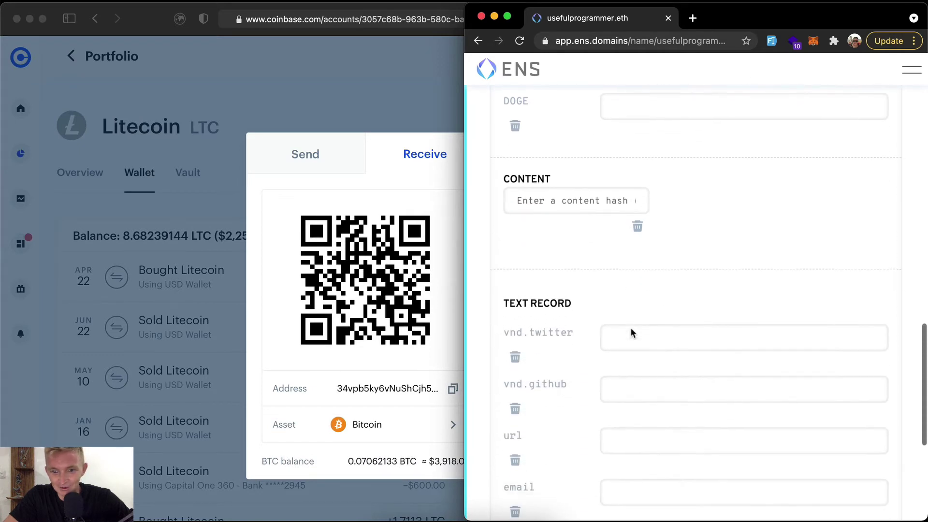
scroll(632, 330, "down", 2)
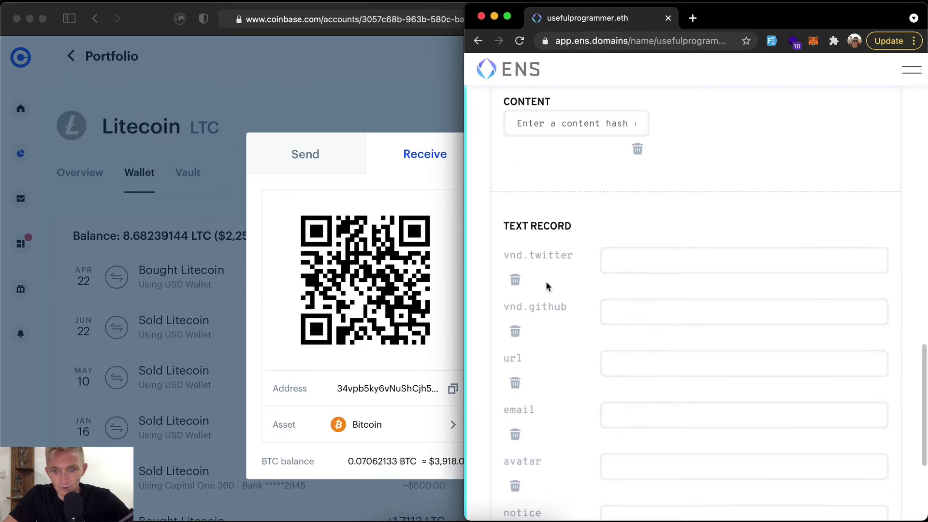
scroll(571, 285, "down", 2)
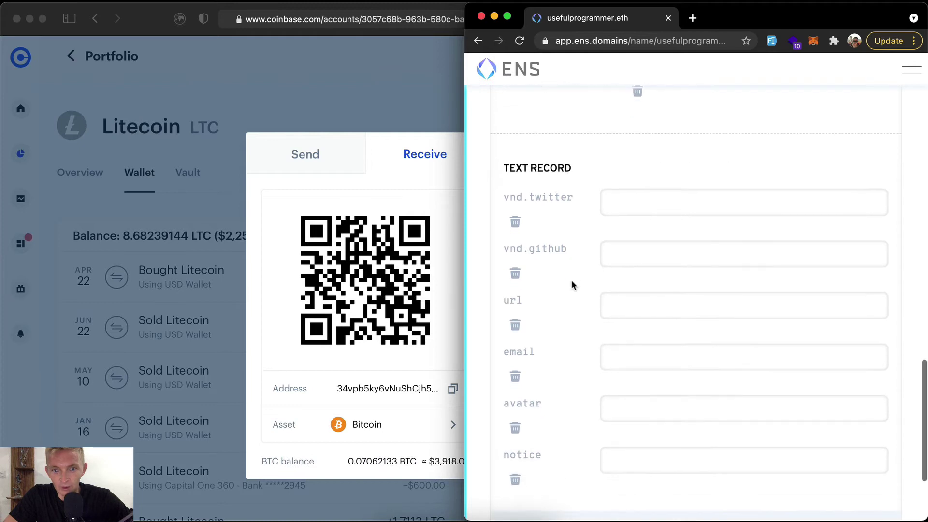
left_click(617, 274)
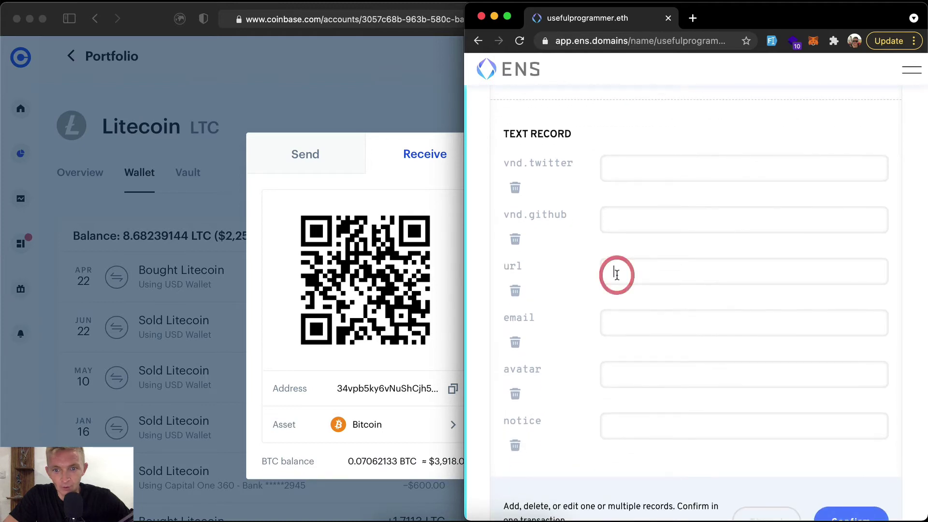
scroll(616, 275, "up", 5)
scroll(617, 274, "down", 5)
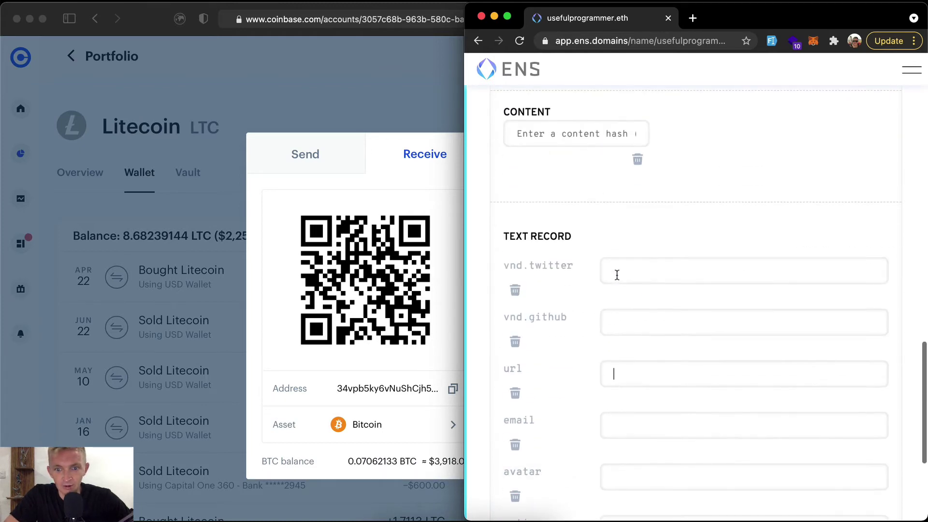
scroll(616, 275, "up", 1)
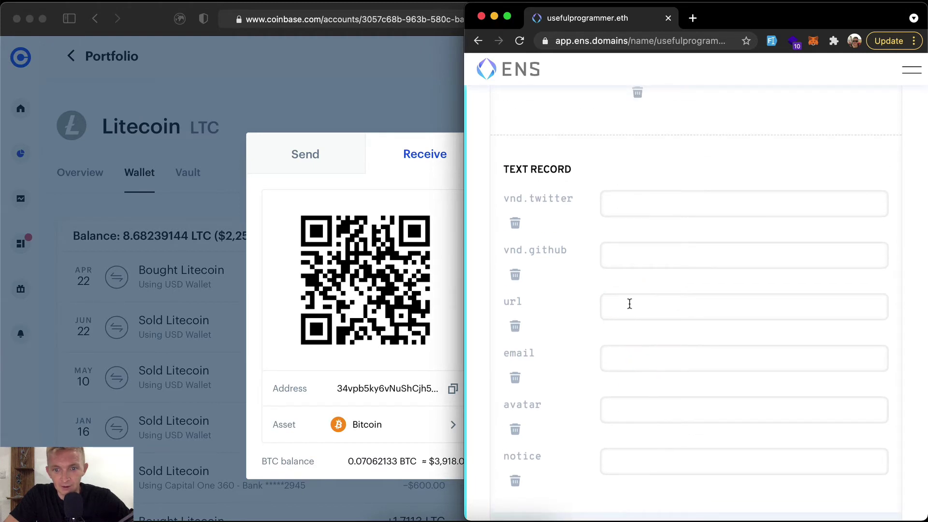
Load usefulprogrammer.org and paste its address into the url text record.
left_click(116, 242)
left_click(352, 21)
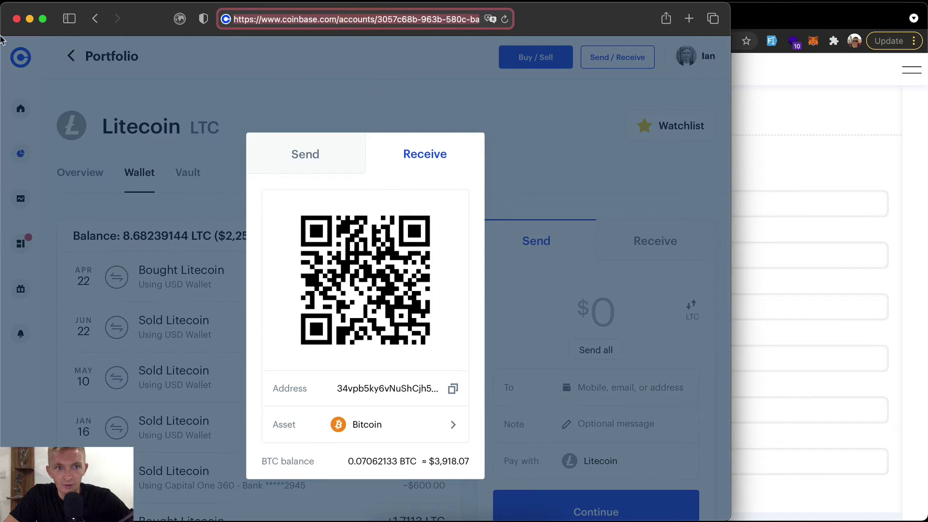
key("super+v")
key("Return")
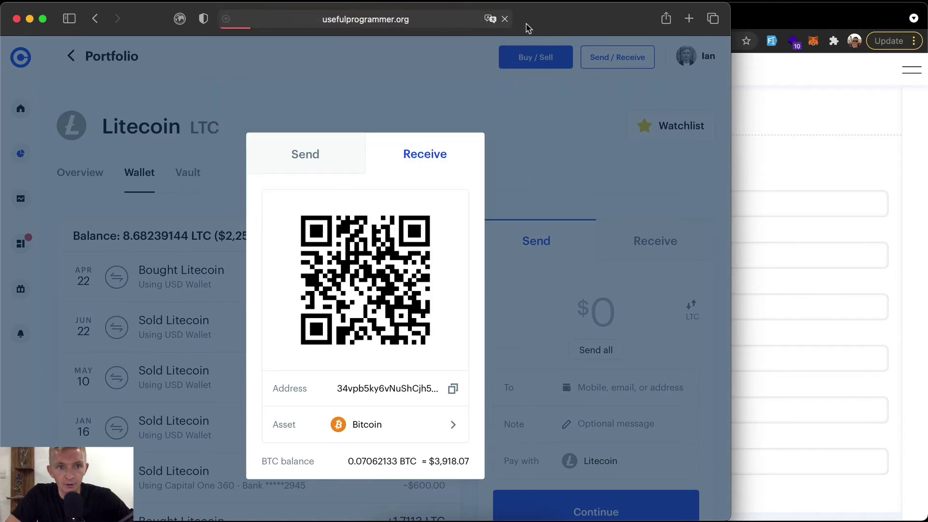
left_click(414, 24)
key("super+c")
left_click(917, 344)
key("super+v")
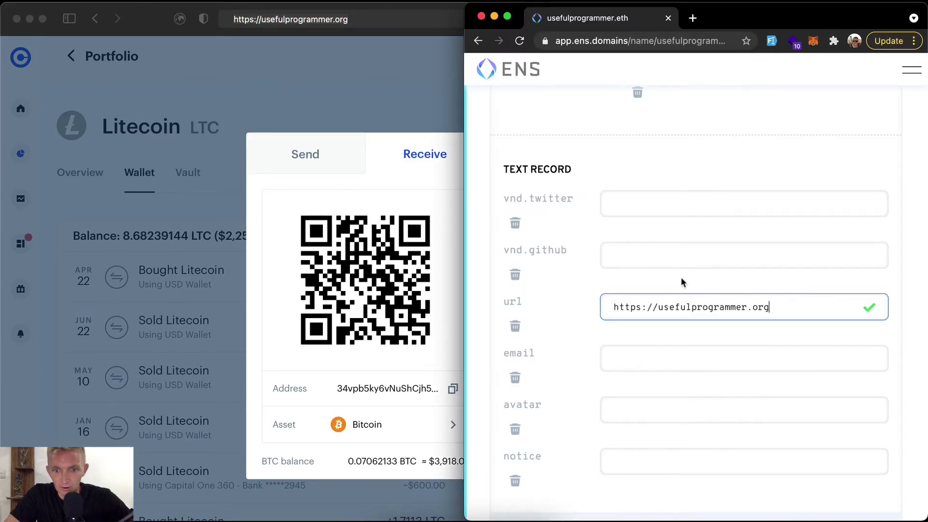
Narrow the website window and open the owner's GitHub profile page in a new tab.
left_click(204, 226)
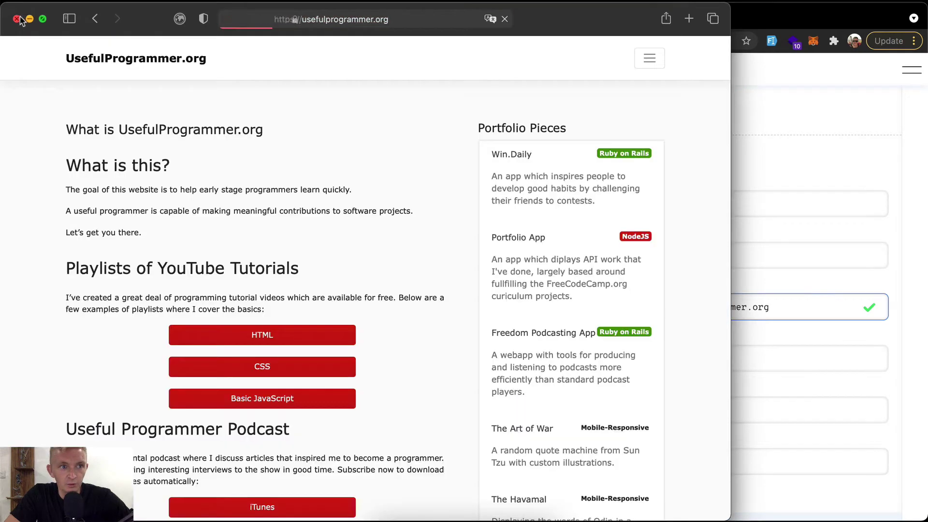
left_click_drag(1, 134, 60, 134)
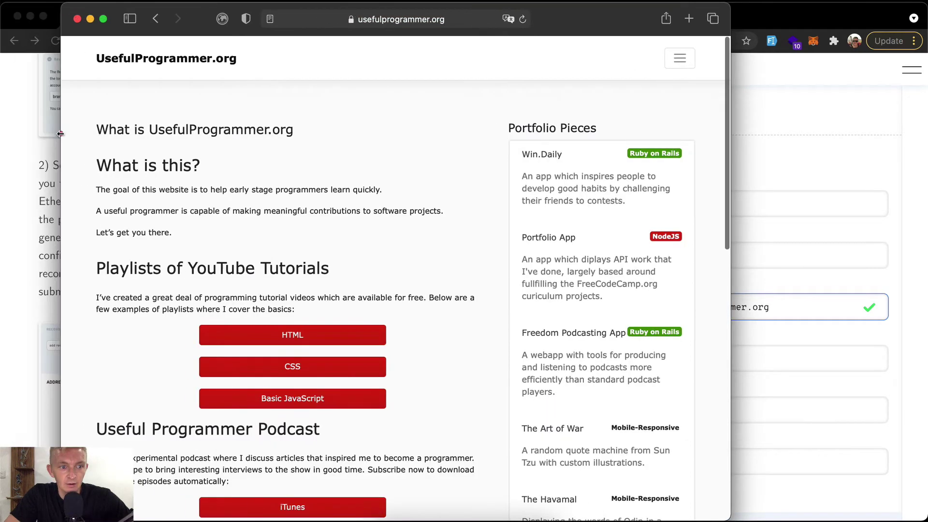
left_click(1, 146)
left_click(227, 18)
type("github.com/parallel-6/captivereach")
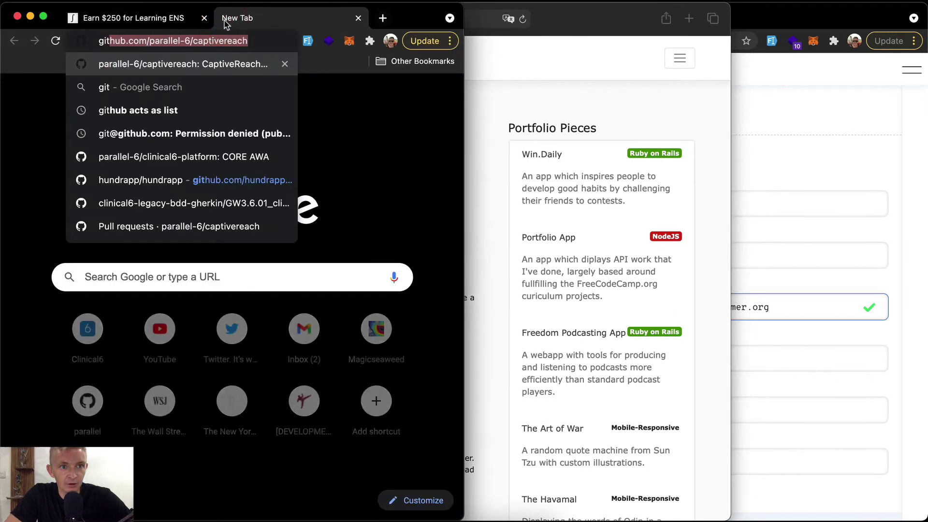
key("Right")
left_click_drag(150, 42, 174, 81)
key("BackSpace")
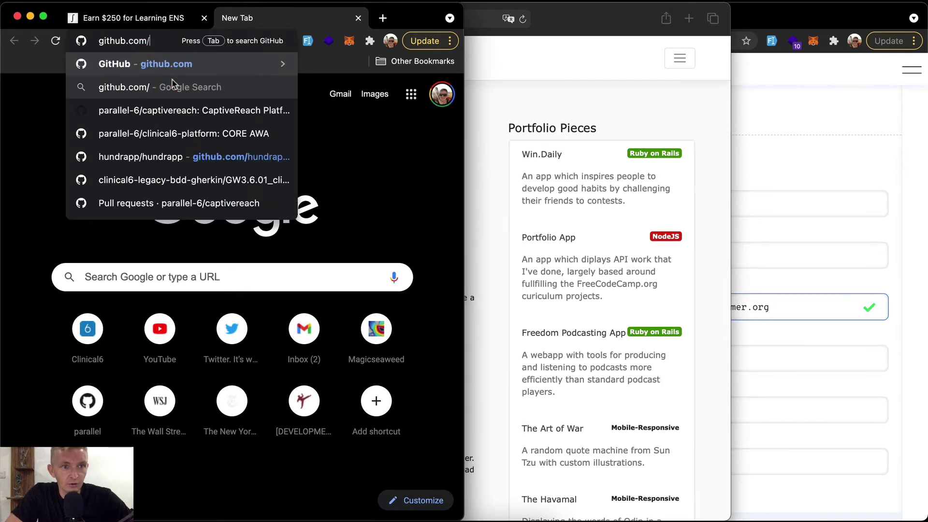
type("iarobinson")
key("Return")
Copy the GitHub profile link into the vnd.github text record.
left_click(186, 42)
key("super+c")
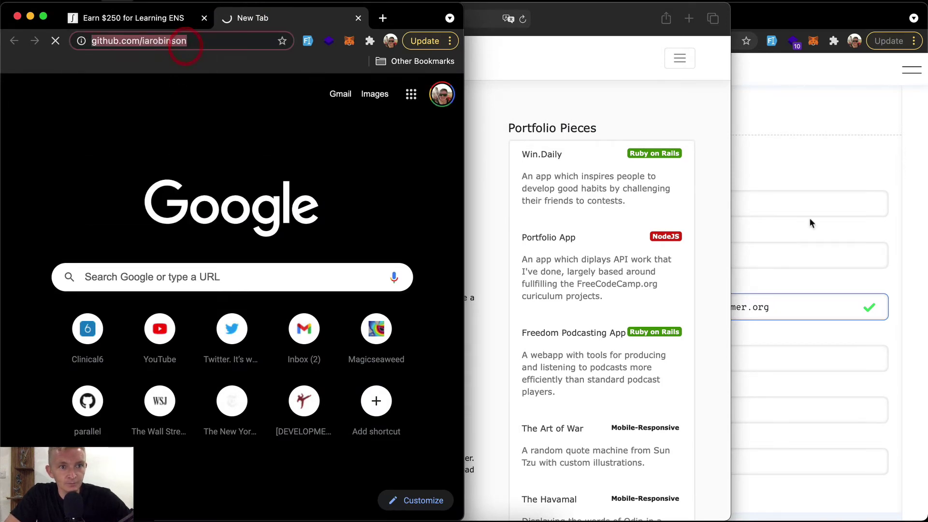
left_click(899, 257)
left_click(674, 255)
key("super+v")
left_click(686, 199)
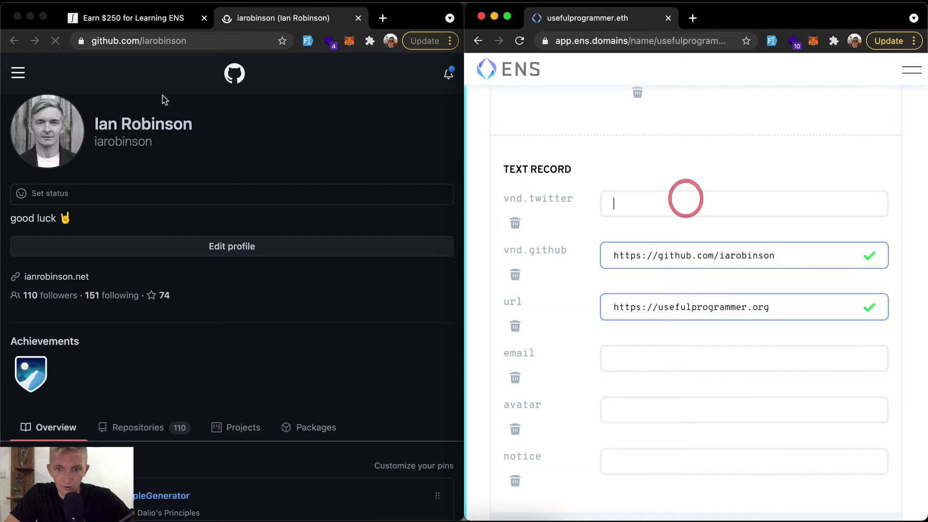
Open the owner's Twitter profile and paste its link into the vnd.twitter record.
left_click(117, 78)
left_click(141, 42)
type("twi")
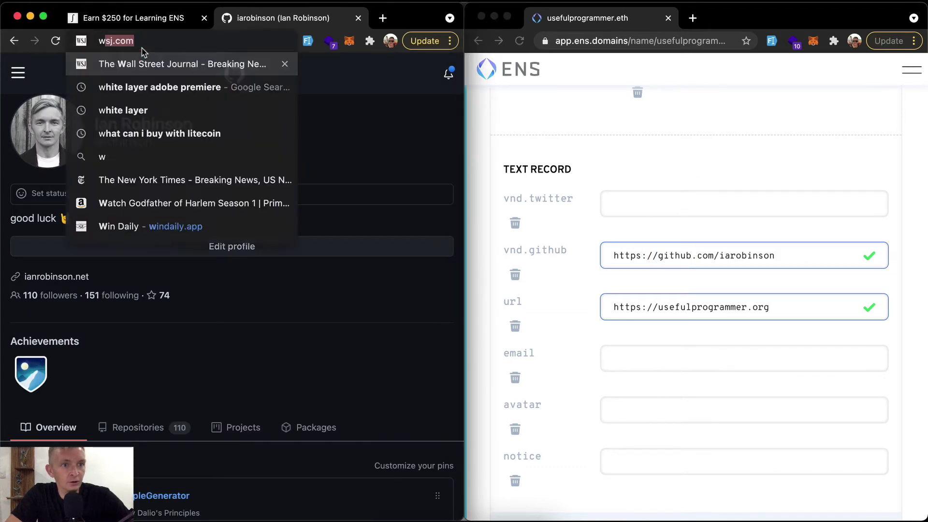
type("tter.com/")
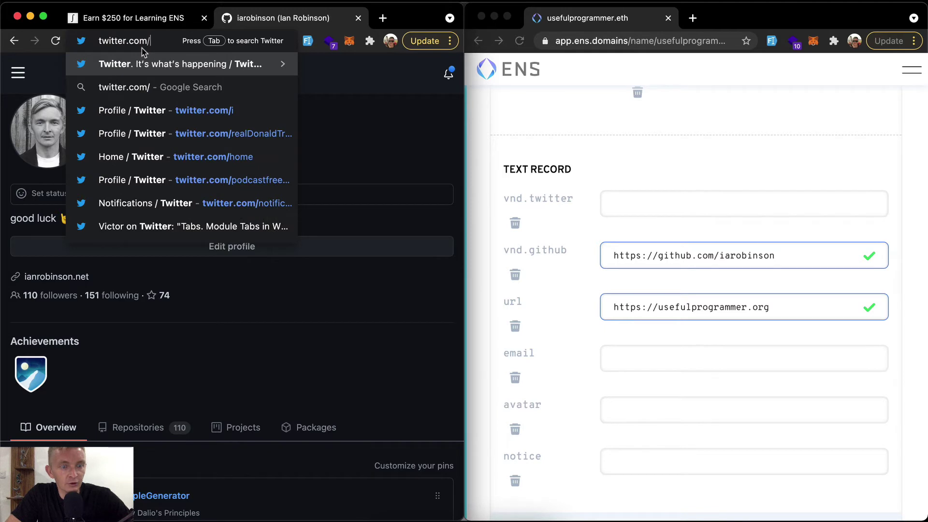
type("independent")
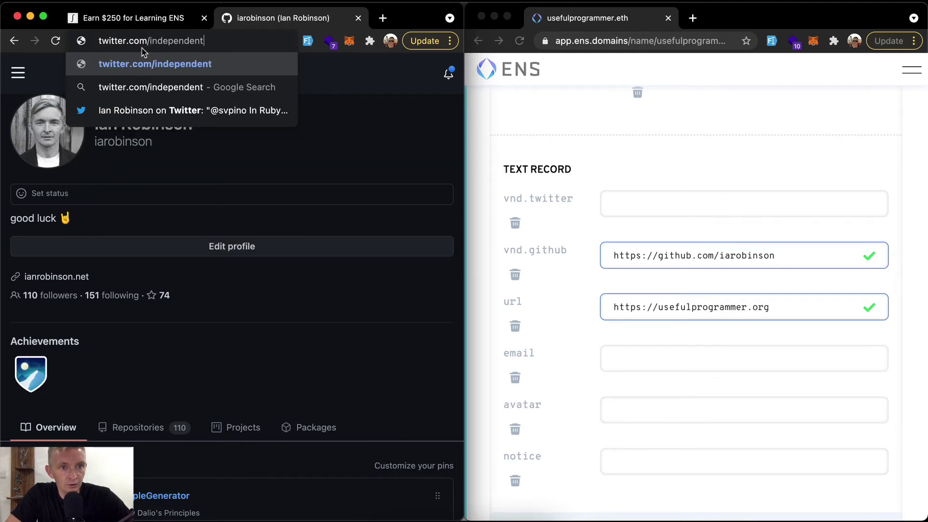
type("ian")
key("Return")
left_click(855, 211)
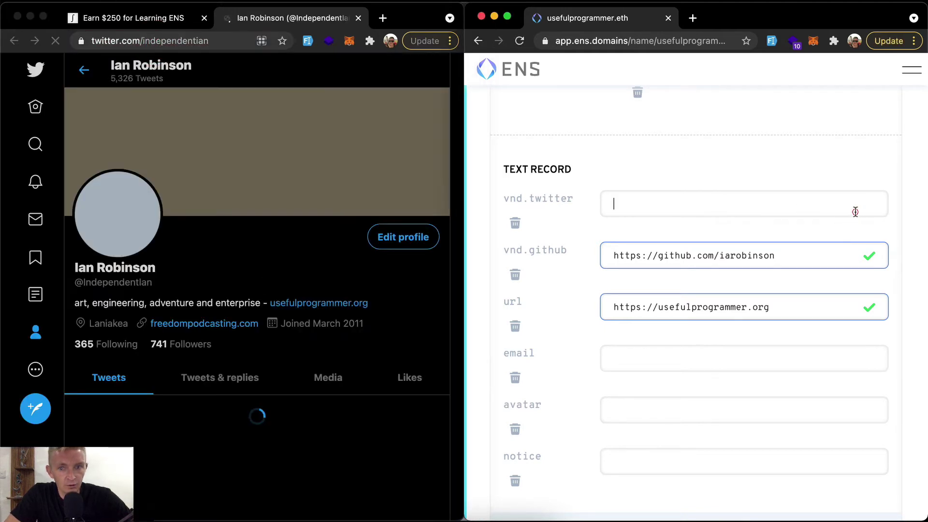
key("super+v")
scroll(598, 306, "down", 3)
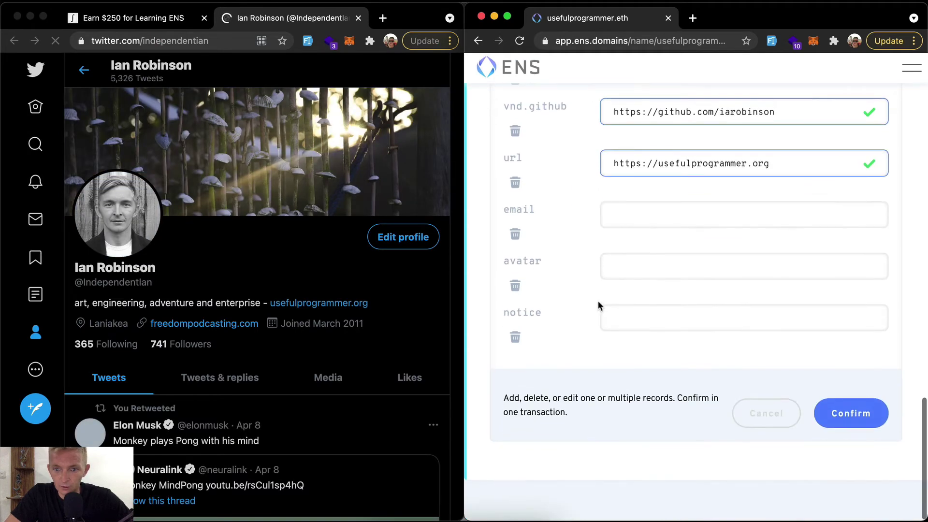
Add a new record, trying address and content types before choosing text with key url.
scroll(598, 300, "up", 10)
scroll(597, 301, "down", 4)
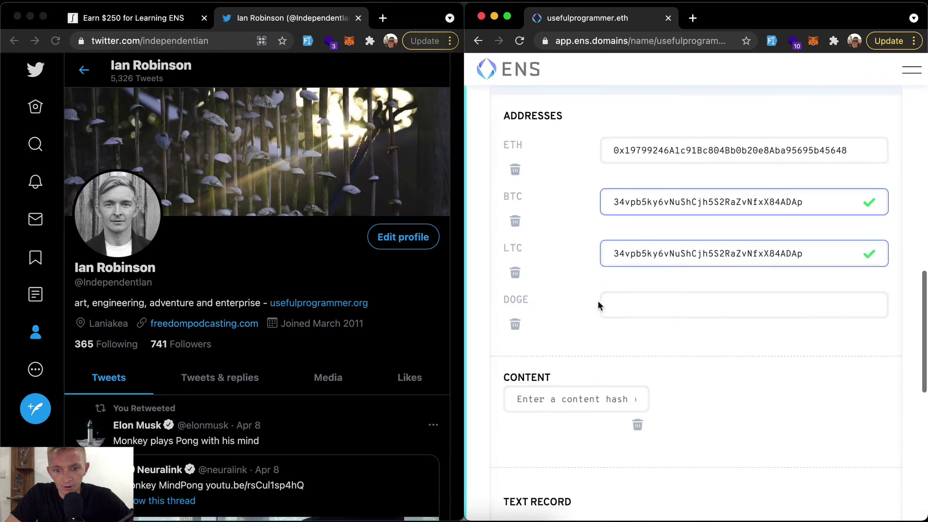
scroll(634, 150, "up", 5)
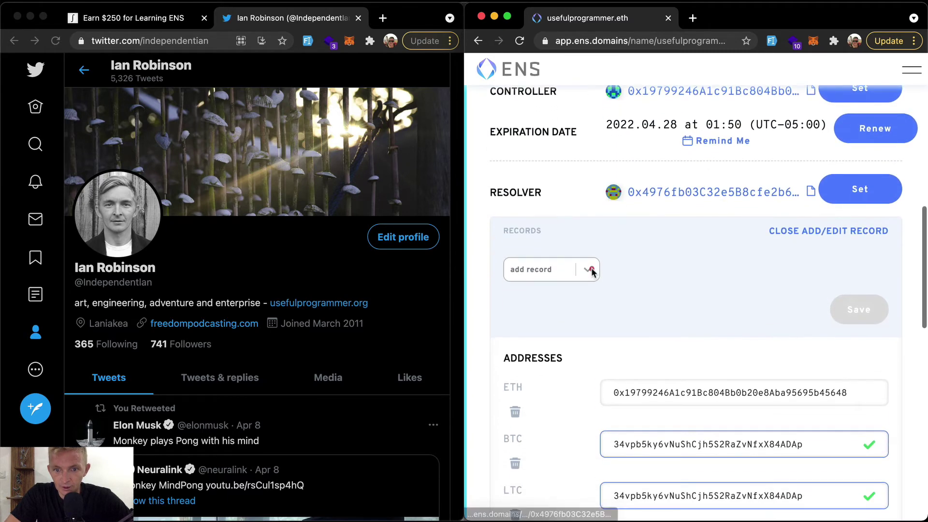
left_click(592, 269)
left_click(570, 300)
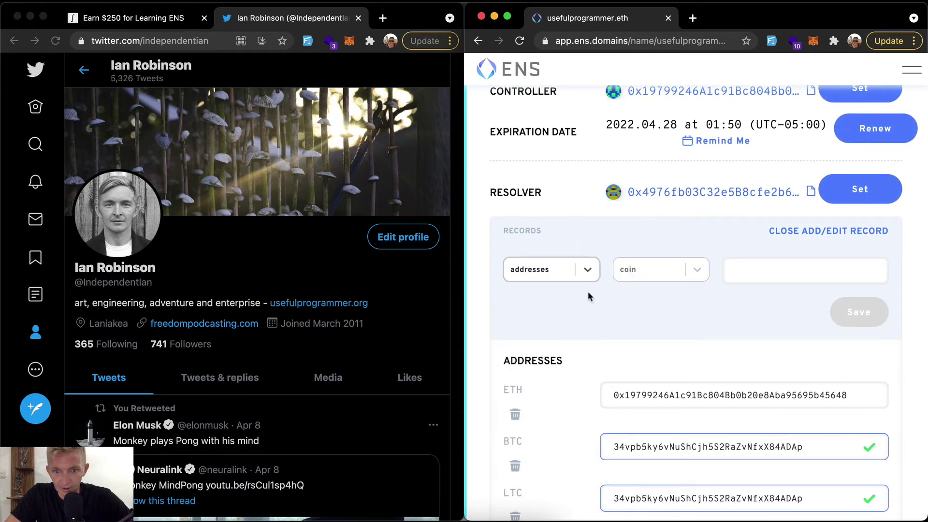
left_click(594, 271)
left_click(569, 323)
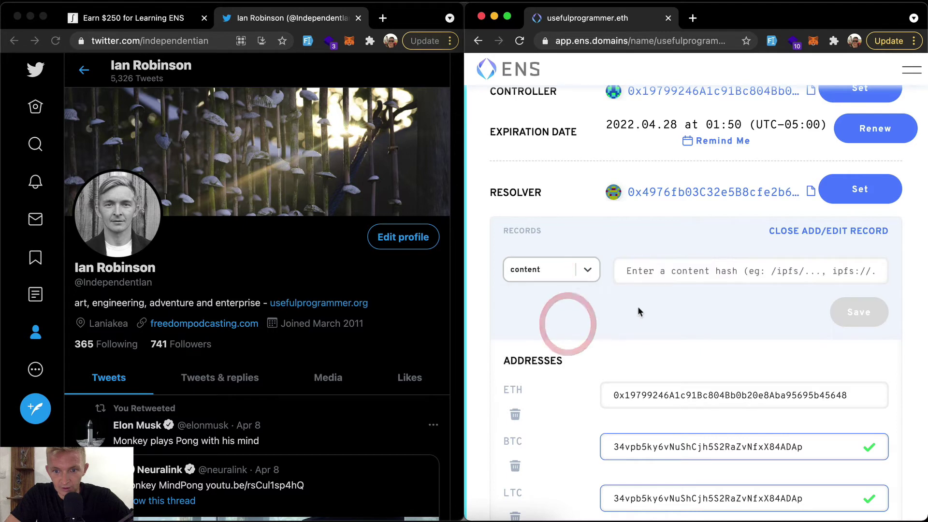
left_click(587, 269)
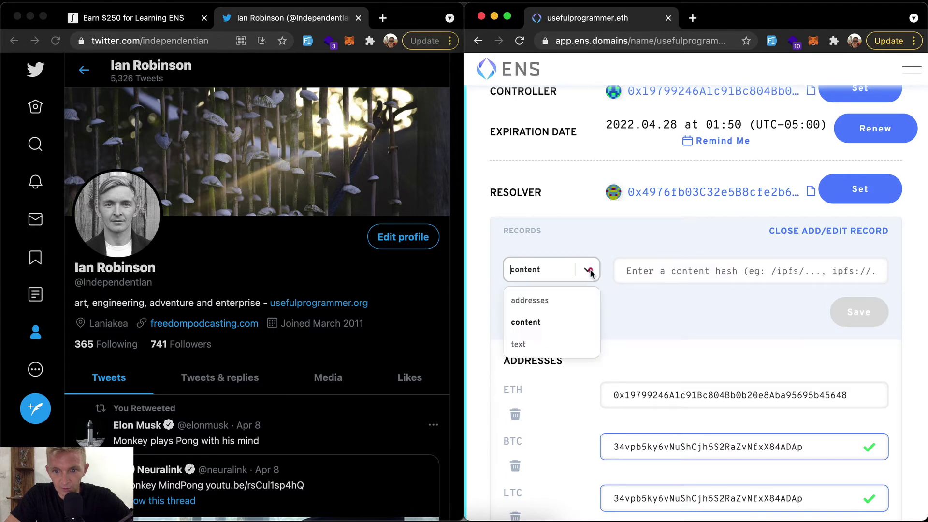
left_click(556, 344)
left_click(696, 270)
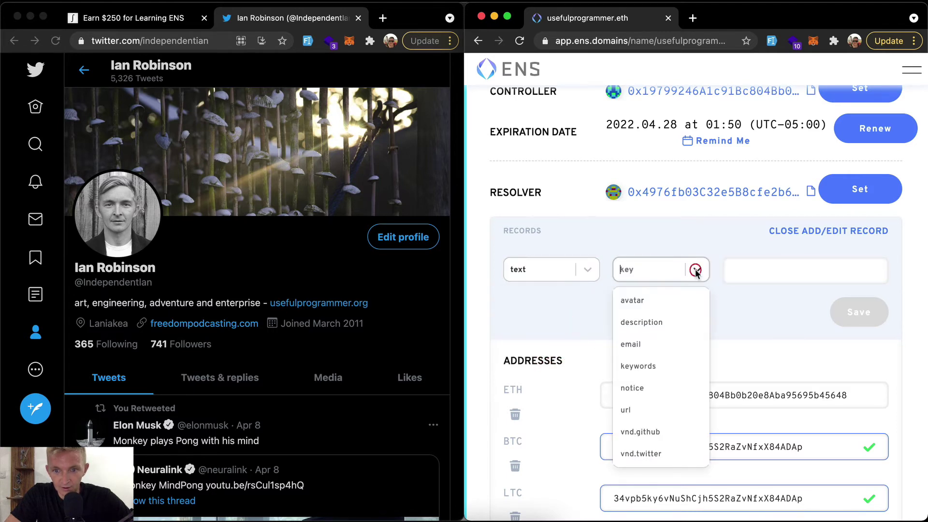
left_click(628, 410)
scroll(805, 273, "down", 2)
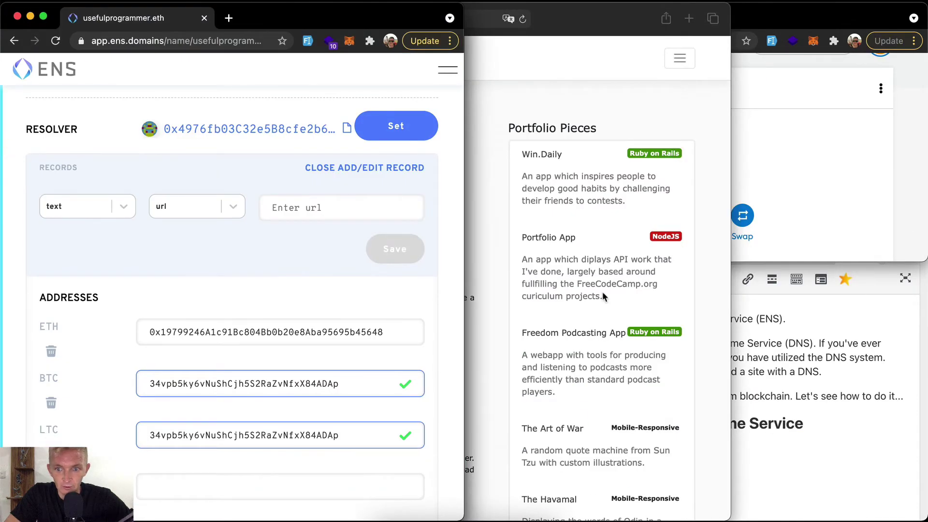
Close the website window and copy the WordPress post's permalink address.
left_click(610, 287)
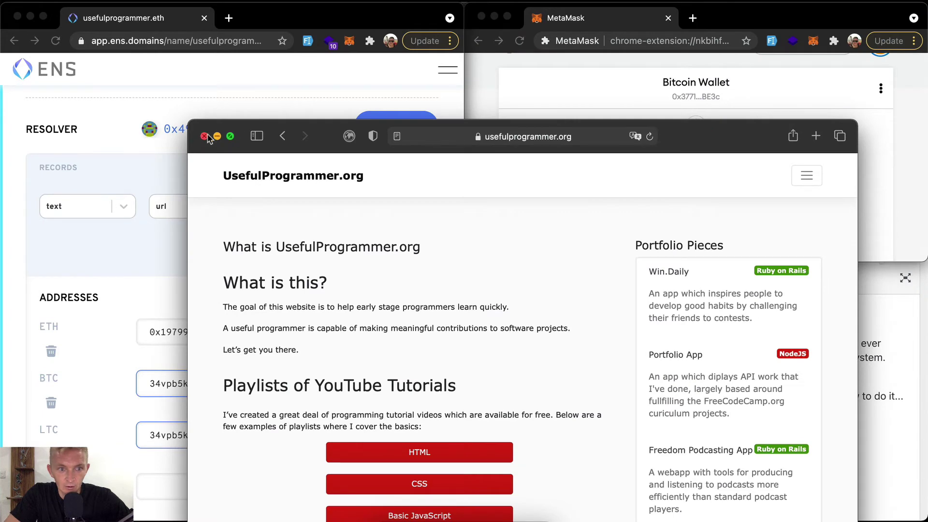
left_click(204, 136)
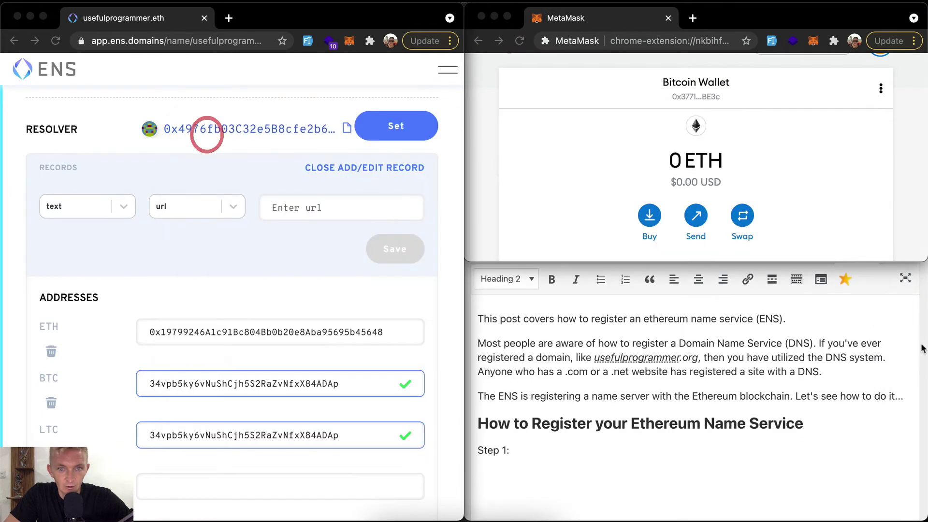
left_click(609, 427)
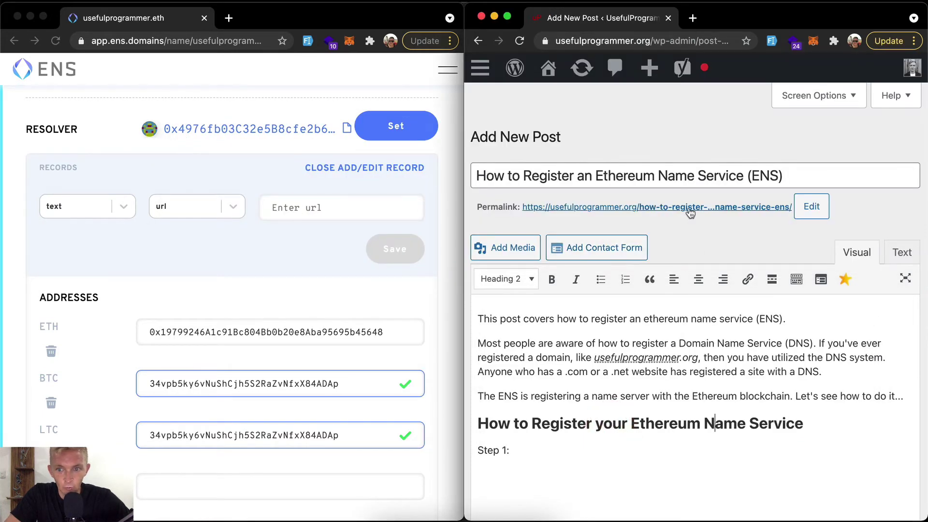
right_click(690, 214)
left_click(625, 277)
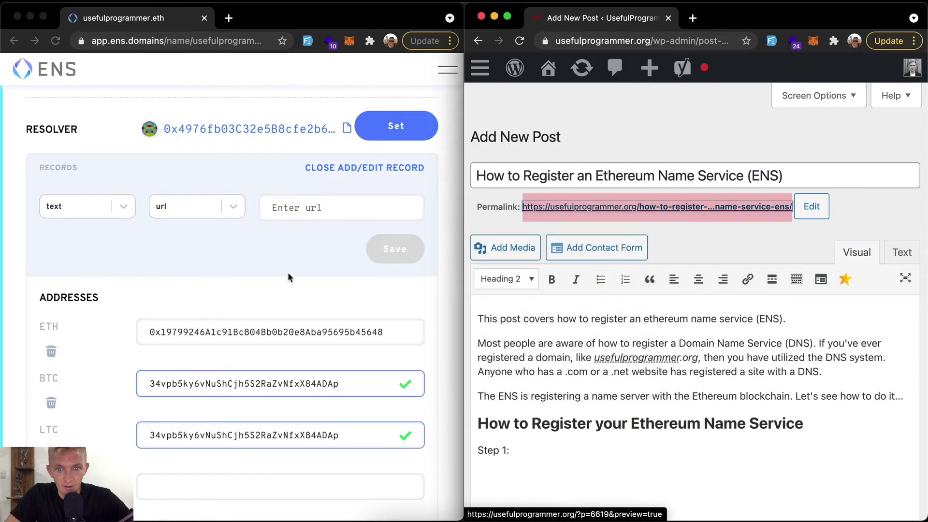
Paste the permalink as the new url record's value, then return to the WordPress editor.
left_click(274, 270)
left_click(304, 207)
key("super+v")
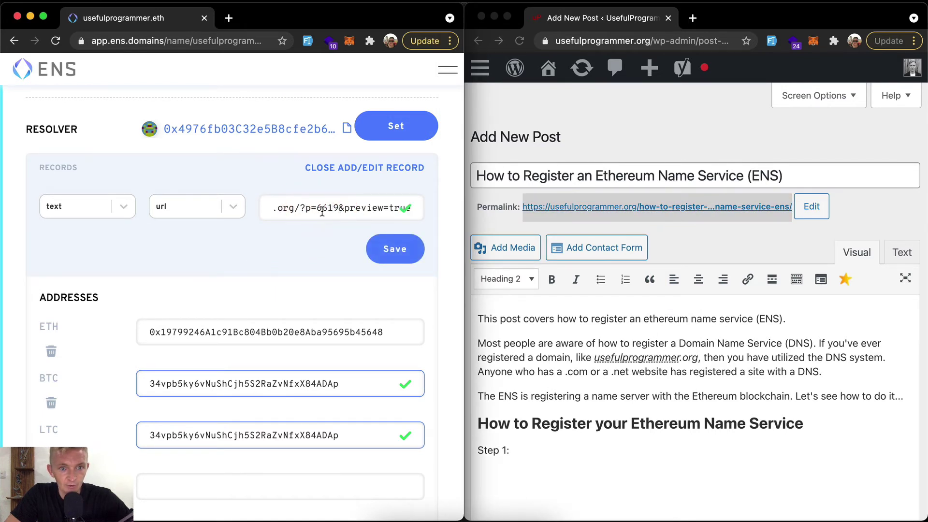
left_click(746, 214)
scroll(747, 223, "down", 5)
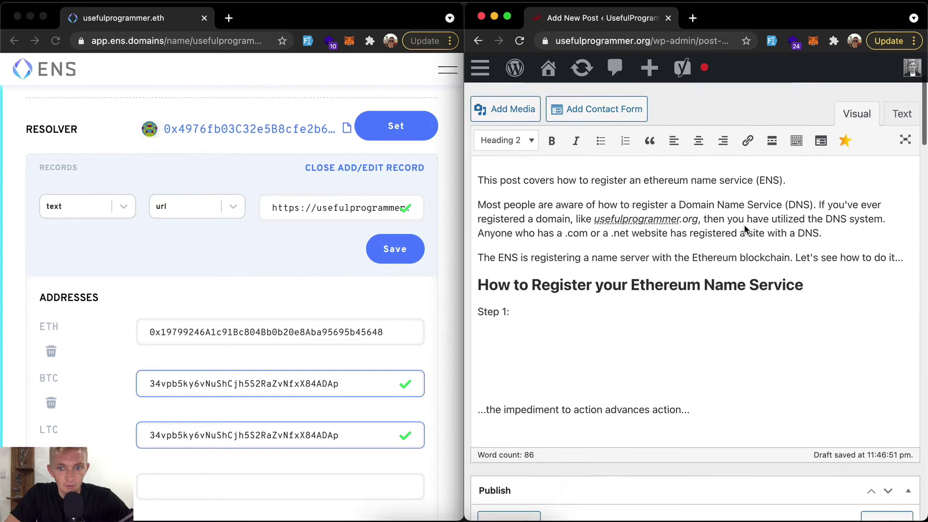
scroll(747, 227, "up", 1)
scroll(746, 230, "down", 10)
scroll(746, 230, "up", 3)
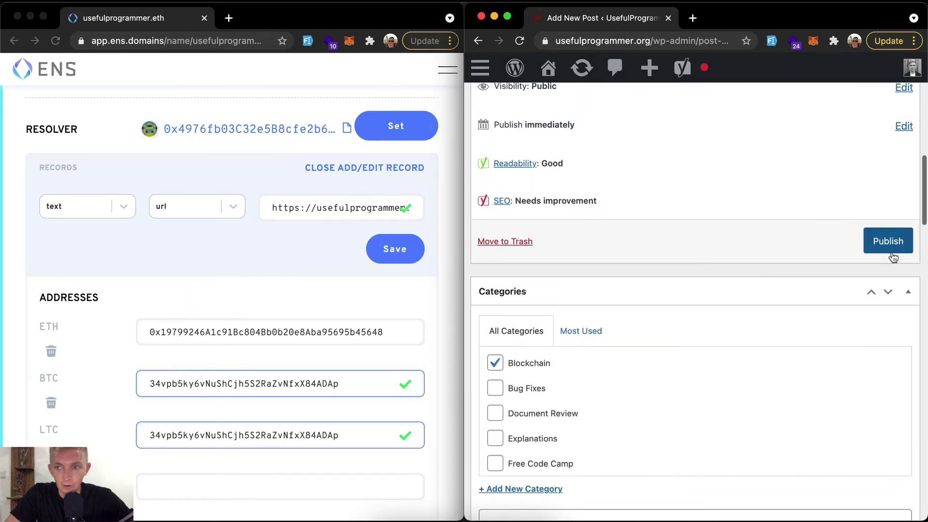
Publish the 'How to Register an Ethereum Name Service (ENS)' post, view it, and select its address.
left_click(889, 247)
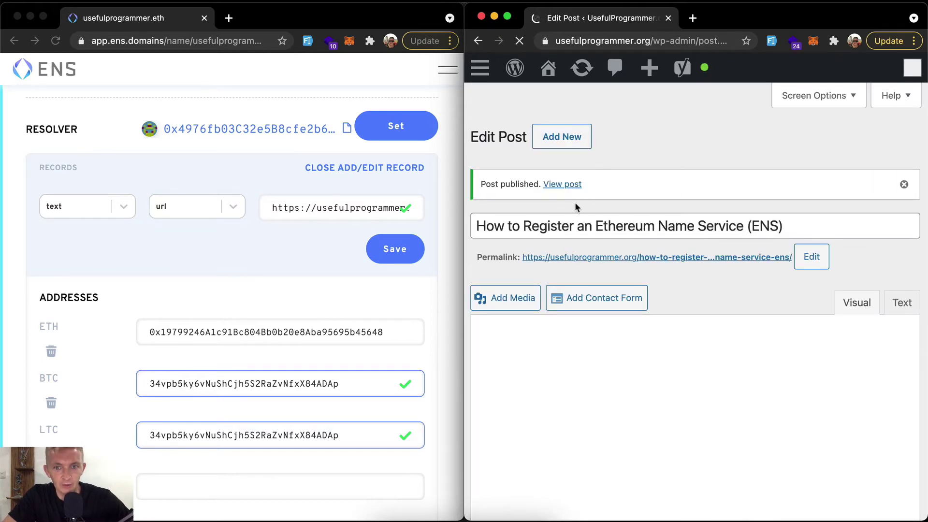
left_click(562, 185)
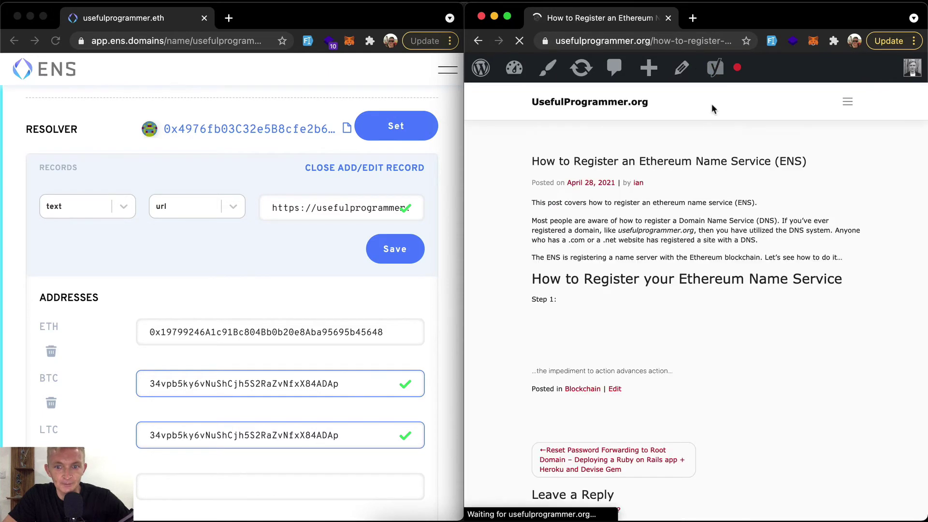
left_click(658, 43)
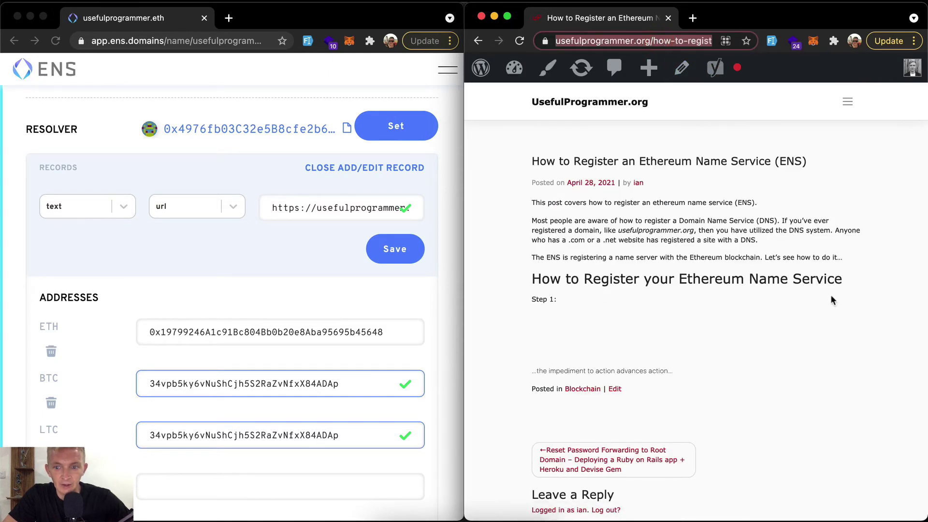
Save the url text record on the ENS records page.
left_click(197, 240)
left_click(300, 209)
left_click(404, 252)
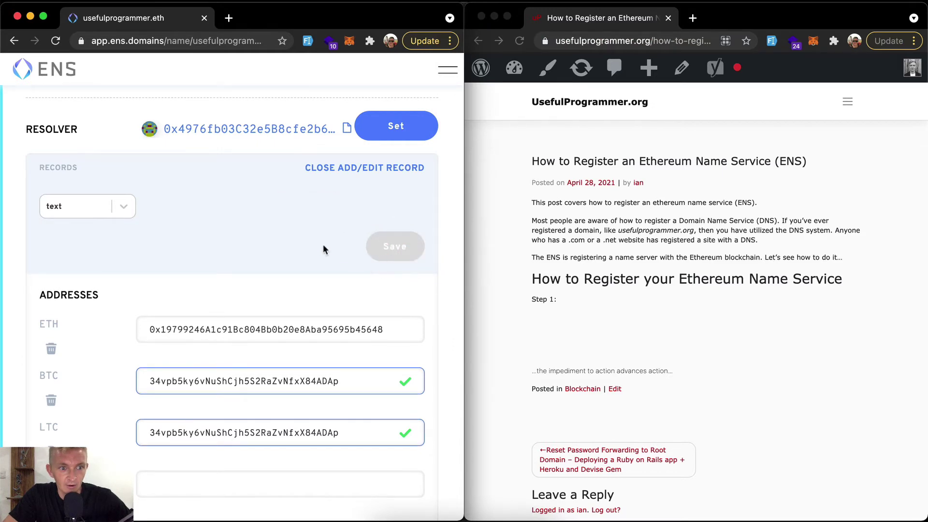
left_click(124, 206)
left_click(125, 205)
Review the BTC, LTC, vnd.twitter, vnd.github and url values, then open the changes summary.
scroll(175, 295, "down", 10)
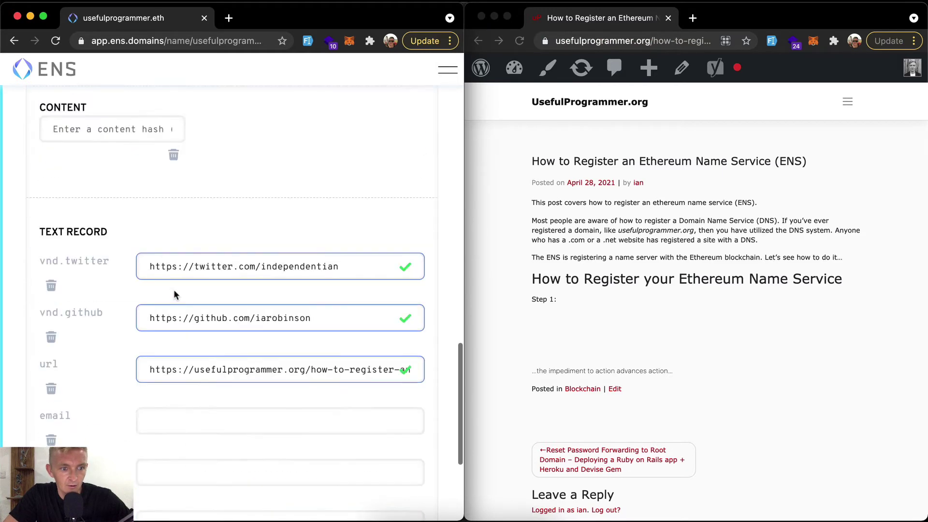
scroll(174, 295, "down", 2)
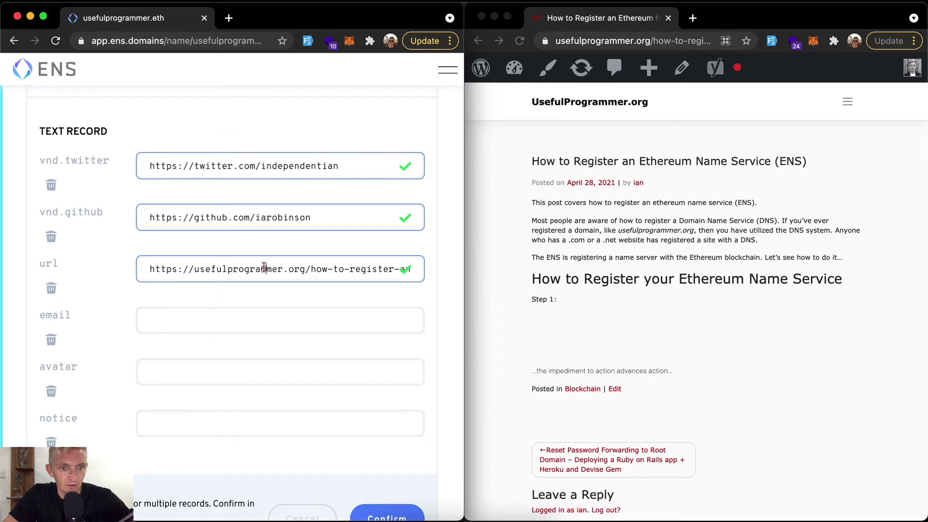
left_click_drag(264, 269, 450, 285)
left_click(225, 291)
scroll(209, 300, "down", 2)
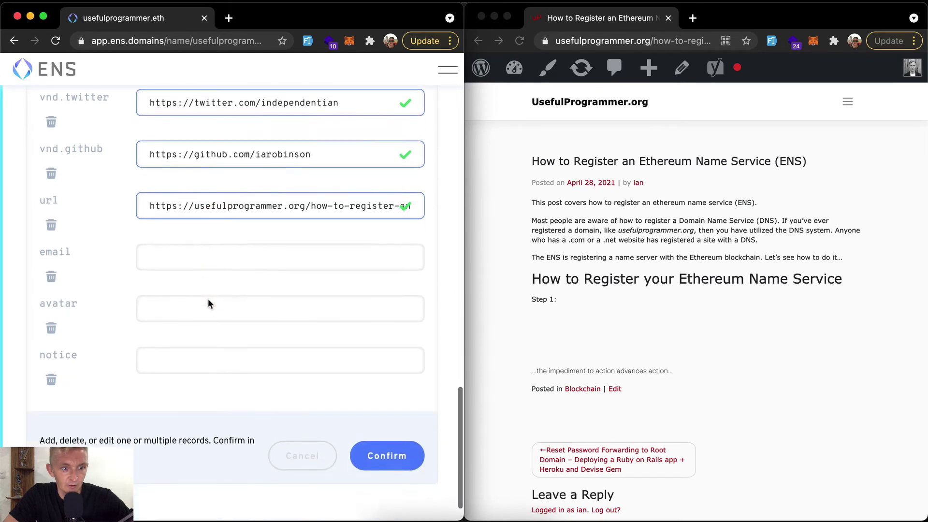
scroll(209, 304, "up", 9)
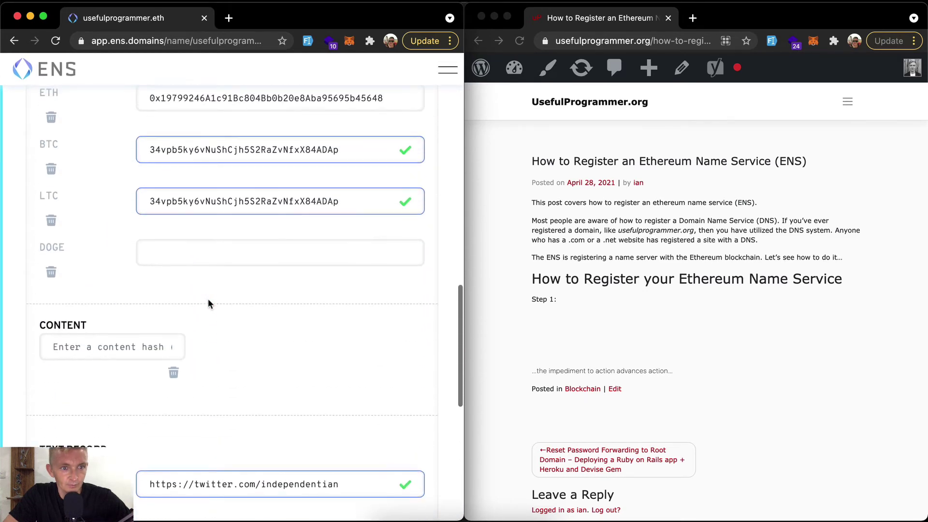
scroll(209, 303, "up", 3)
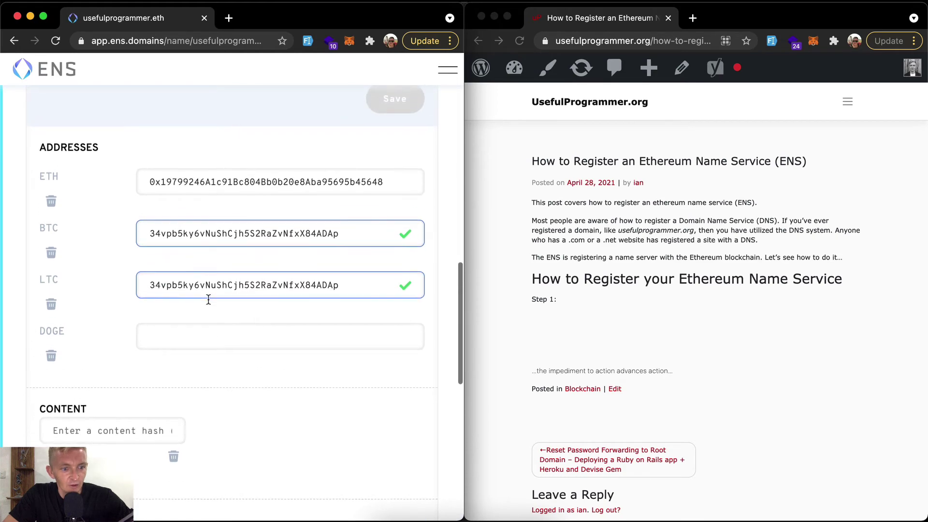
scroll(209, 300, "up", 12)
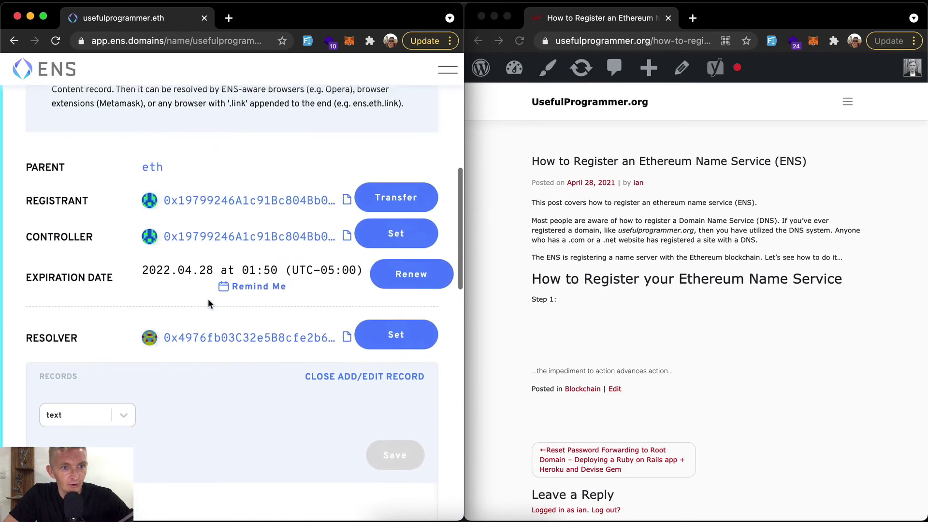
scroll(209, 303, "up", 5)
scroll(209, 303, "up", 5)
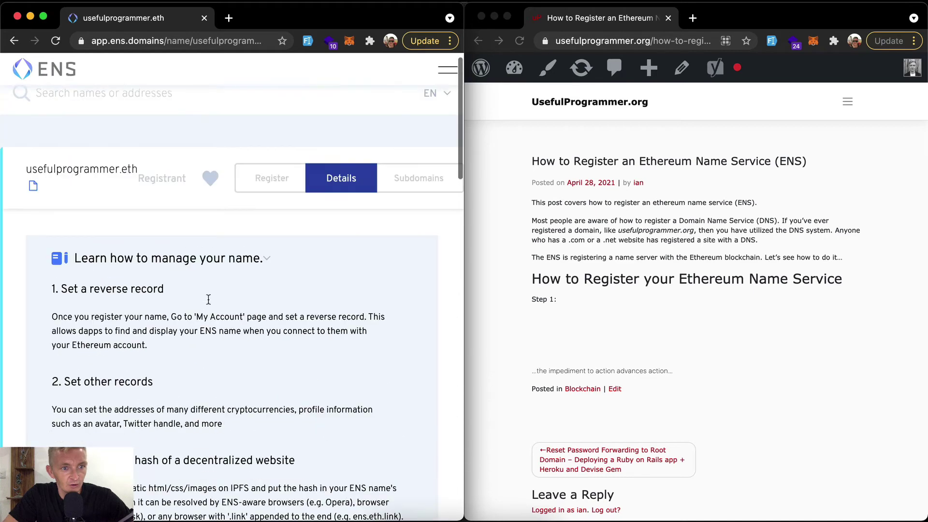
scroll(160, 238, "down", 15)
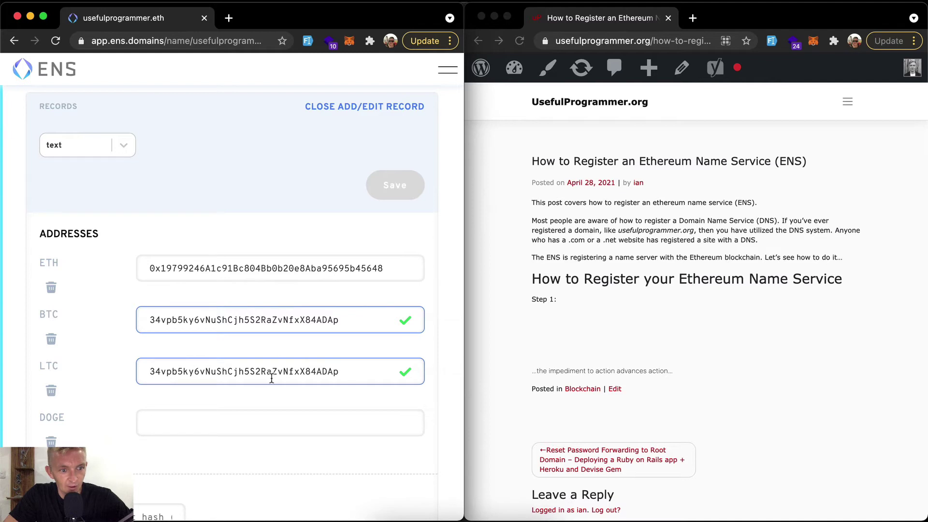
scroll(275, 369, "down", 8)
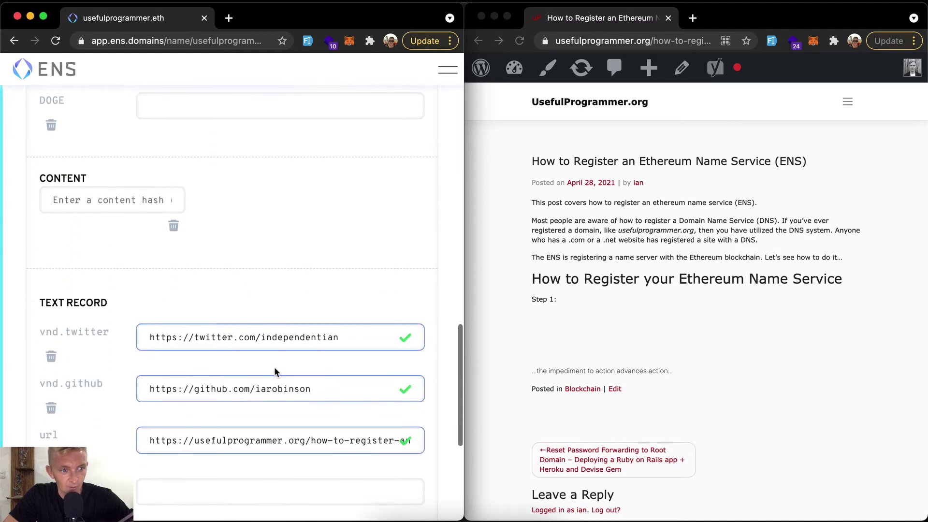
scroll(292, 382, "down", 6)
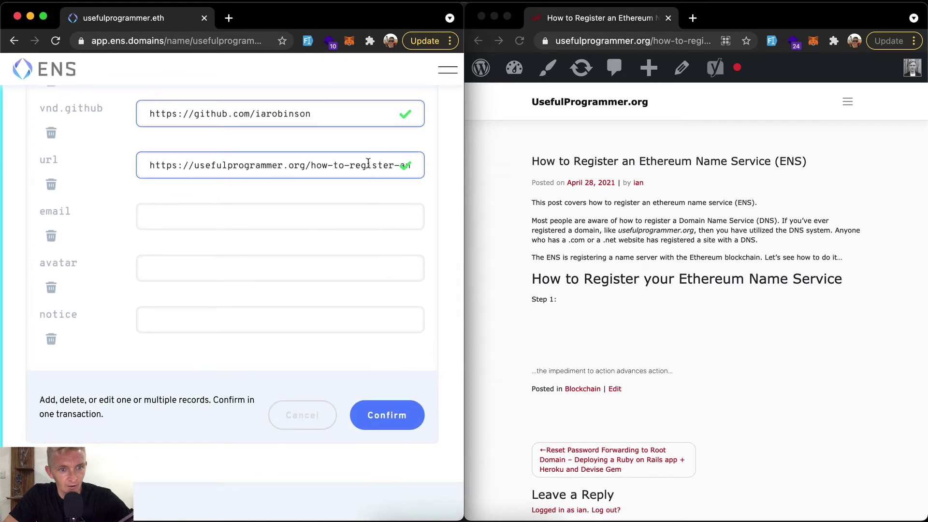
left_click(389, 415)
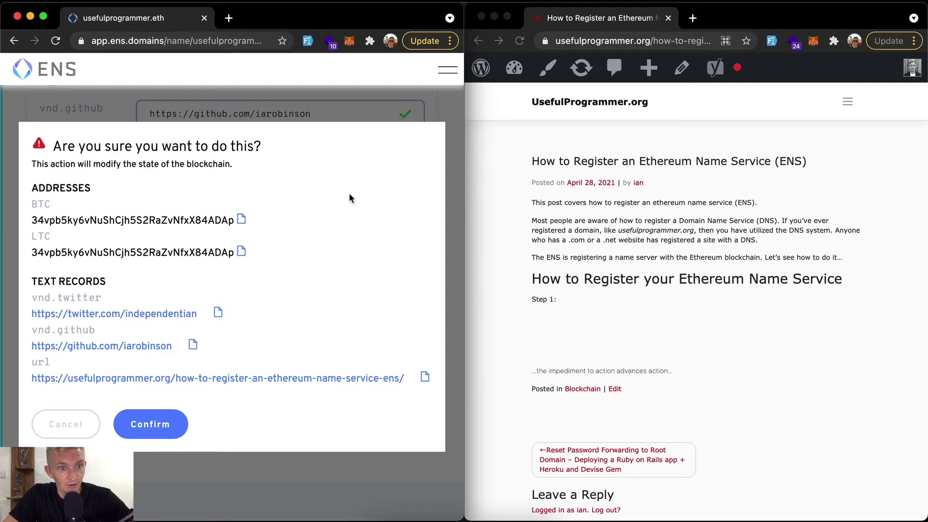
Confirm the BTC, LTC, twitter, github and url changes, maximize ENS, and resubmit as one transaction.
left_click(154, 424)
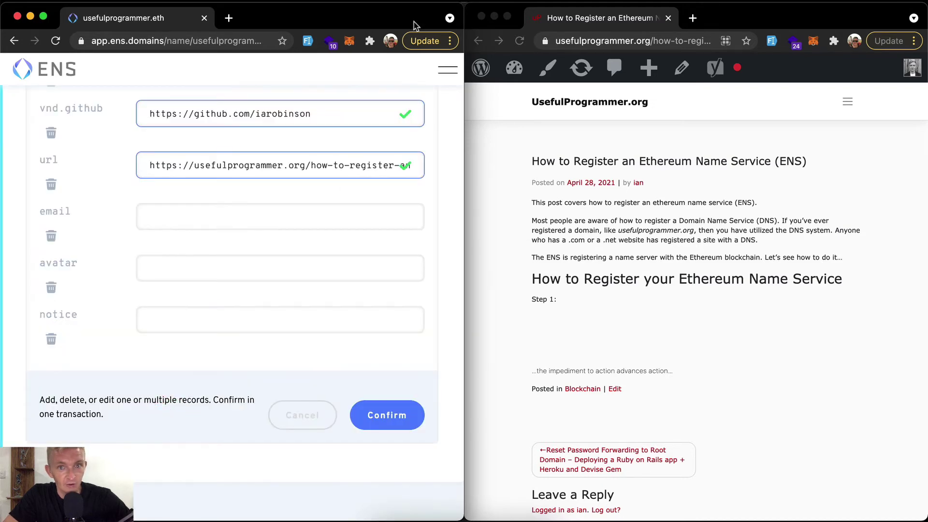
double_click(415, 25)
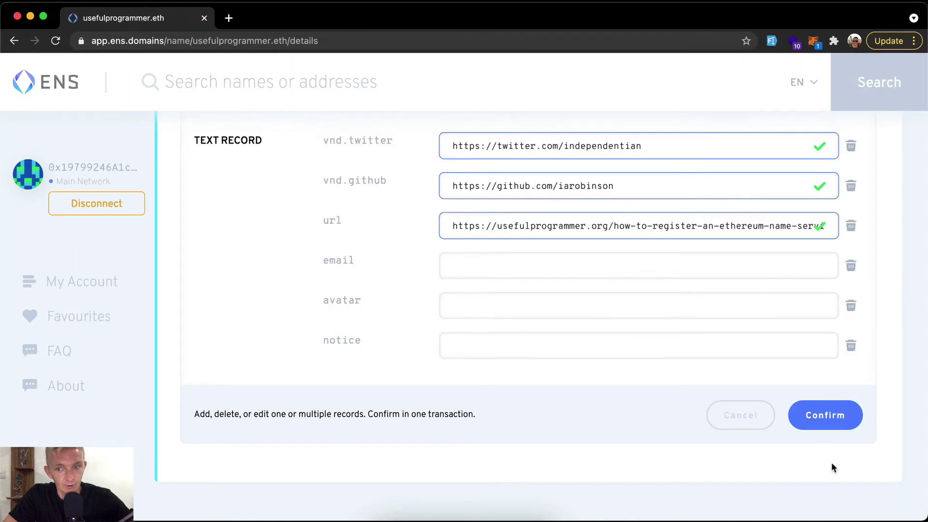
scroll(784, 459, "up", 15)
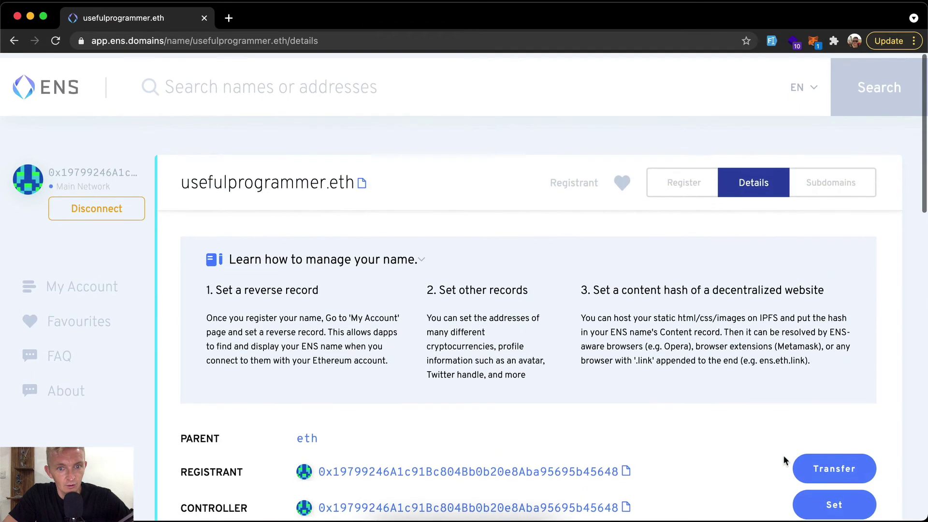
scroll(758, 401, "down", 8)
scroll(758, 401, "up", 2)
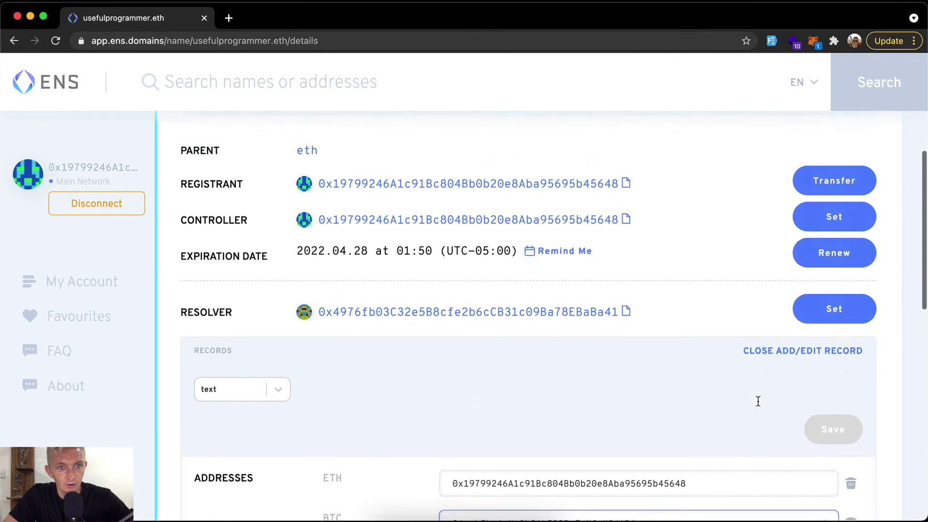
scroll(758, 401, "down", 10)
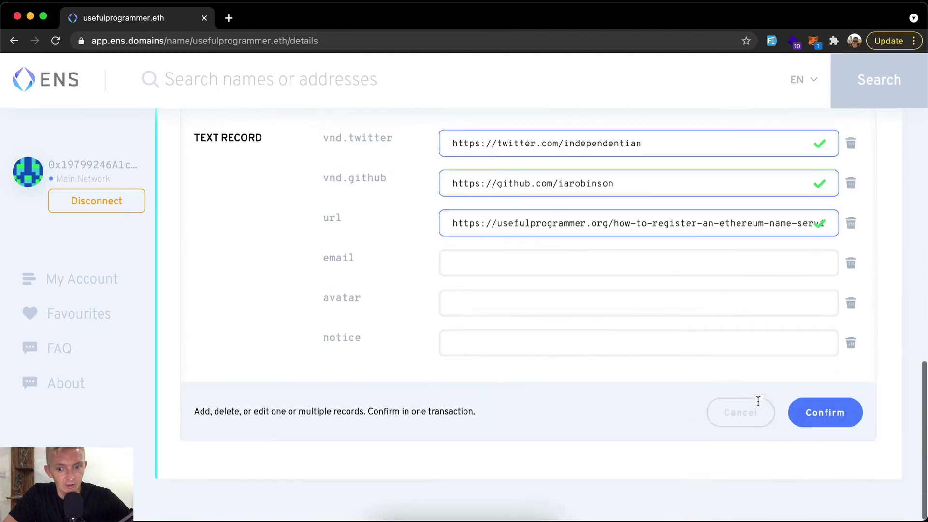
left_click(836, 414)
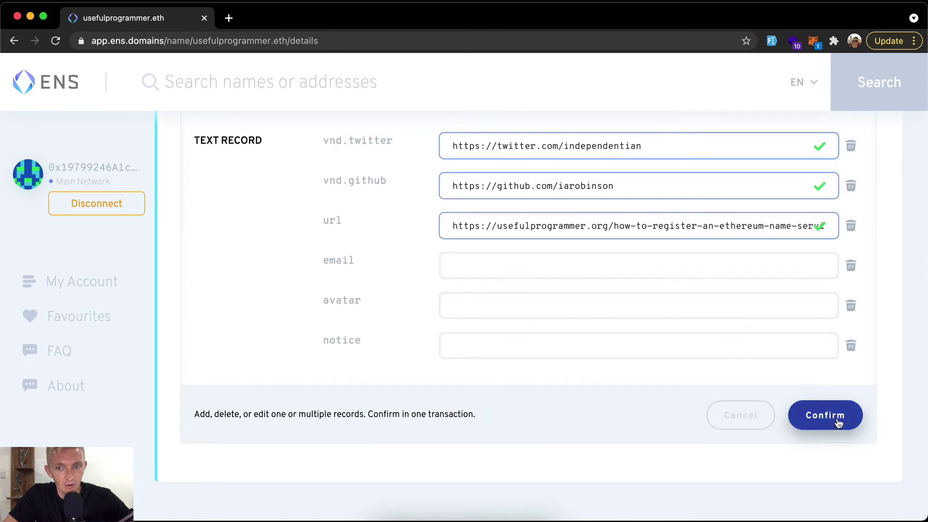
left_click(394, 424)
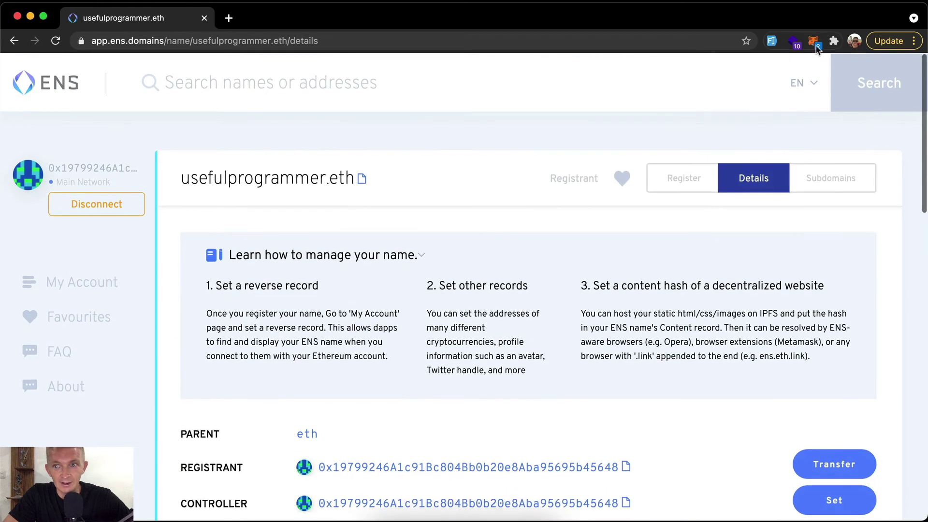
Switch MetaMask to the active account and reject the first duplicate record-update request.
left_click(815, 43)
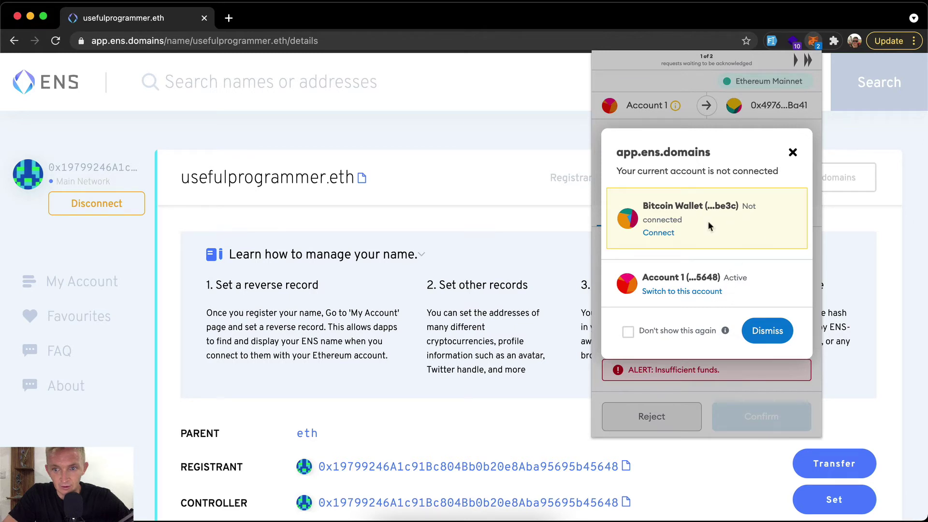
left_click(718, 293)
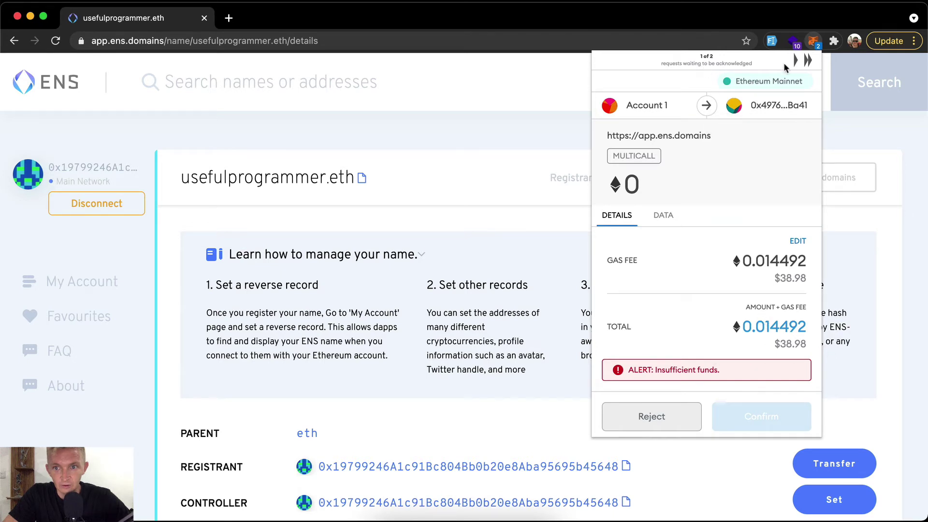
left_click(645, 418)
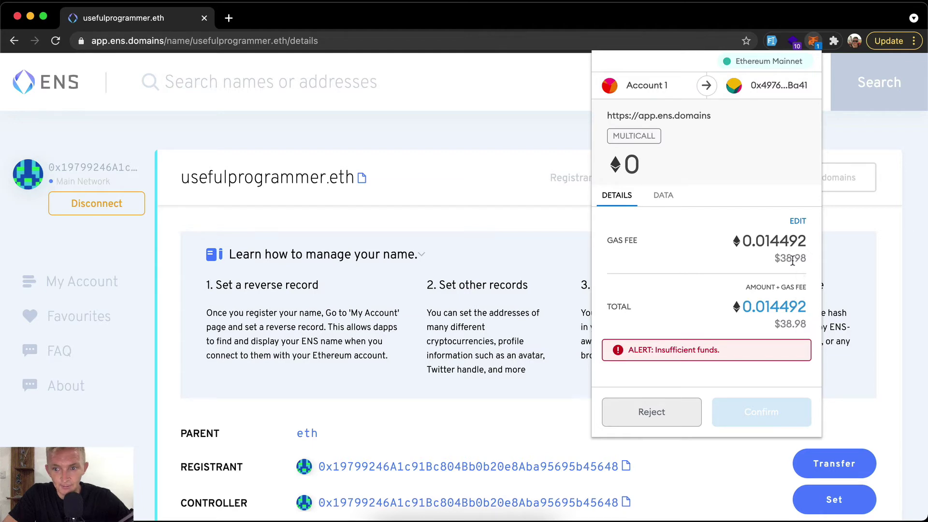
Inspect the remaining transaction's data and 0.014492 ETH gas fee, then close the wallet.
scroll(578, 354, "down", 15)
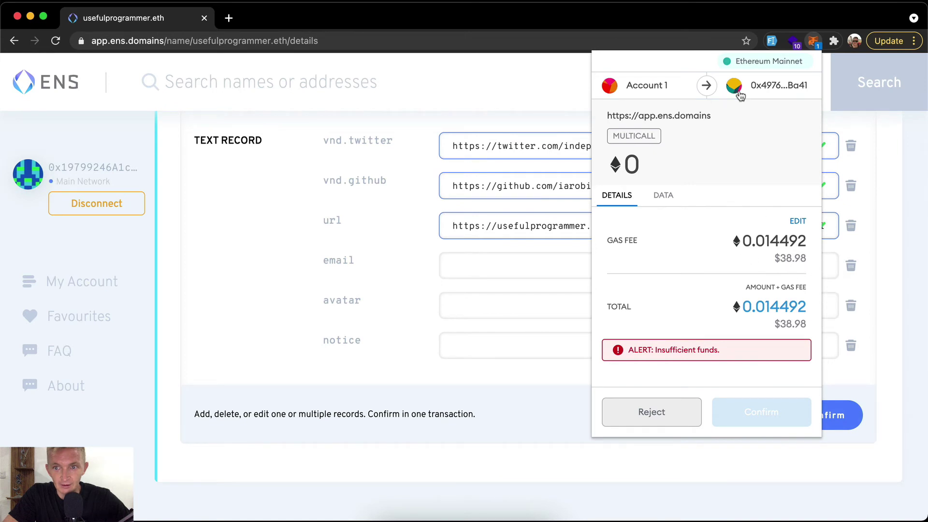
left_click(664, 196)
left_click(617, 196)
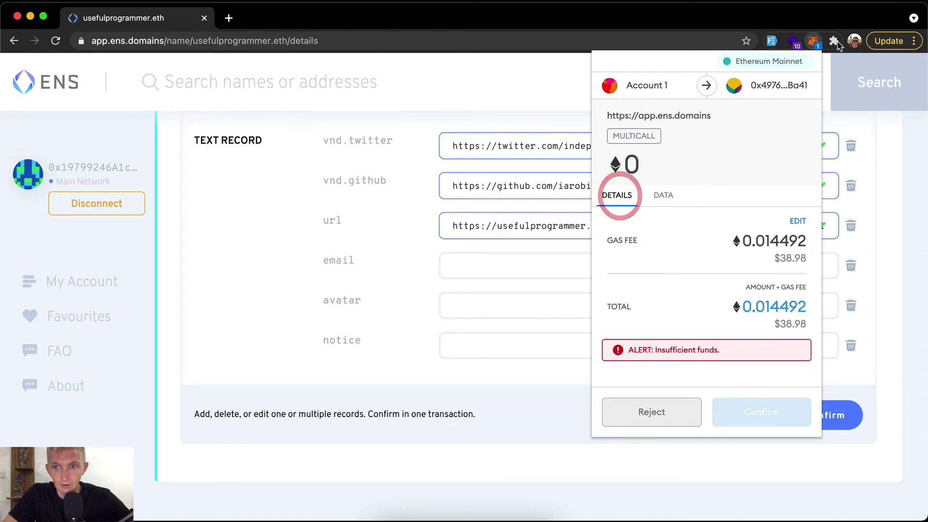
left_click(815, 42)
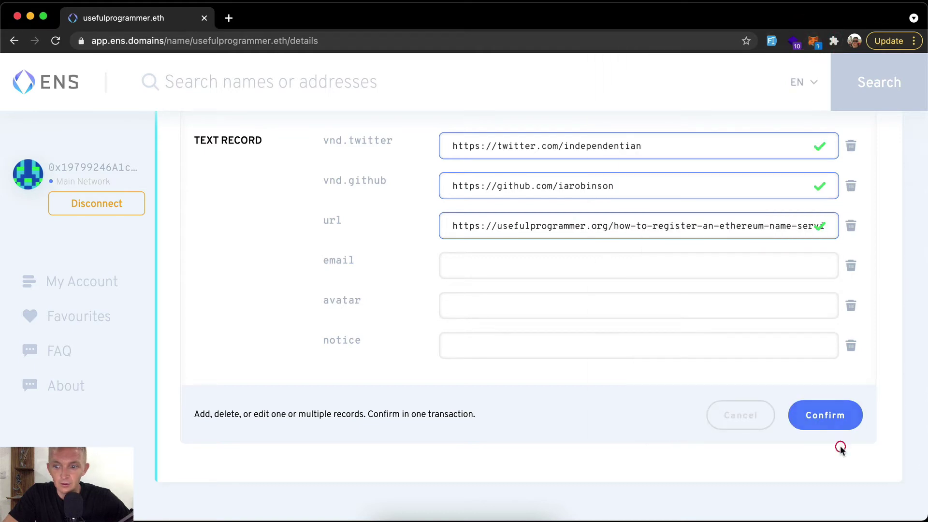
left_click(815, 43)
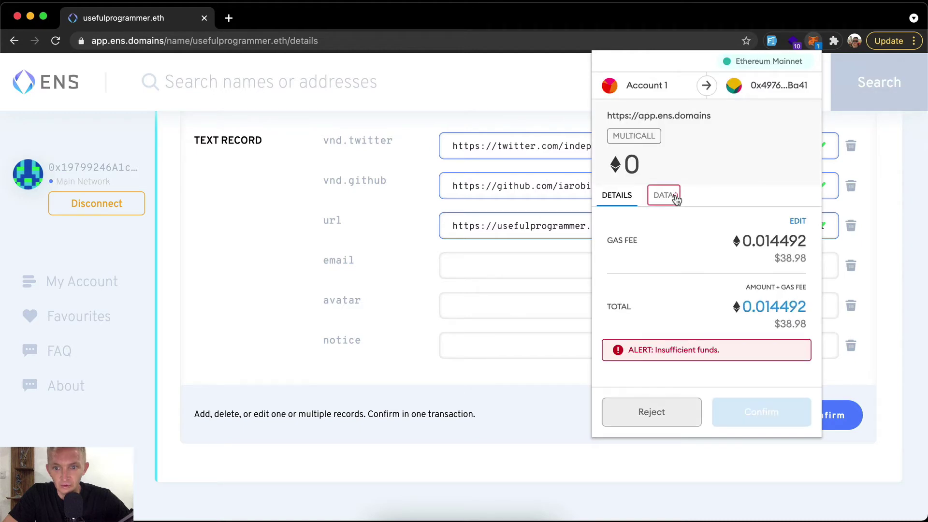
left_click(674, 195)
left_click(636, 196)
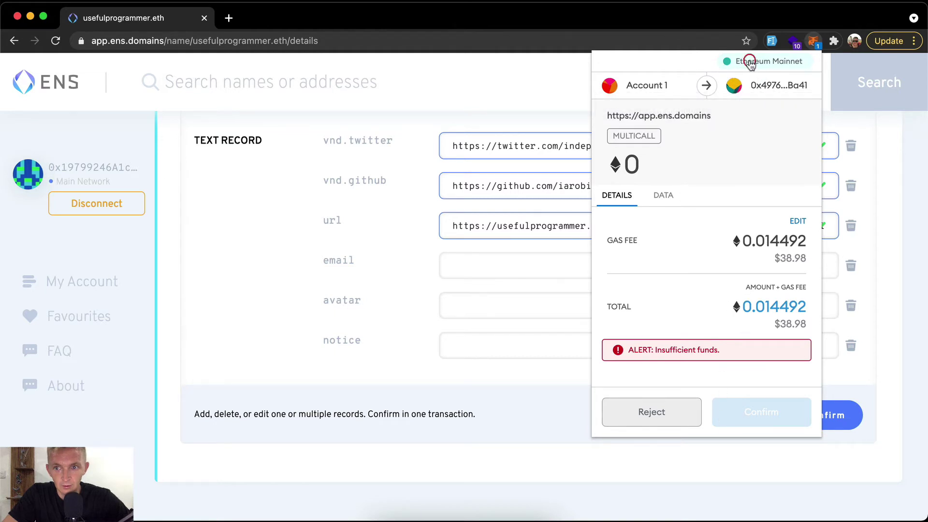
left_click(487, 266)
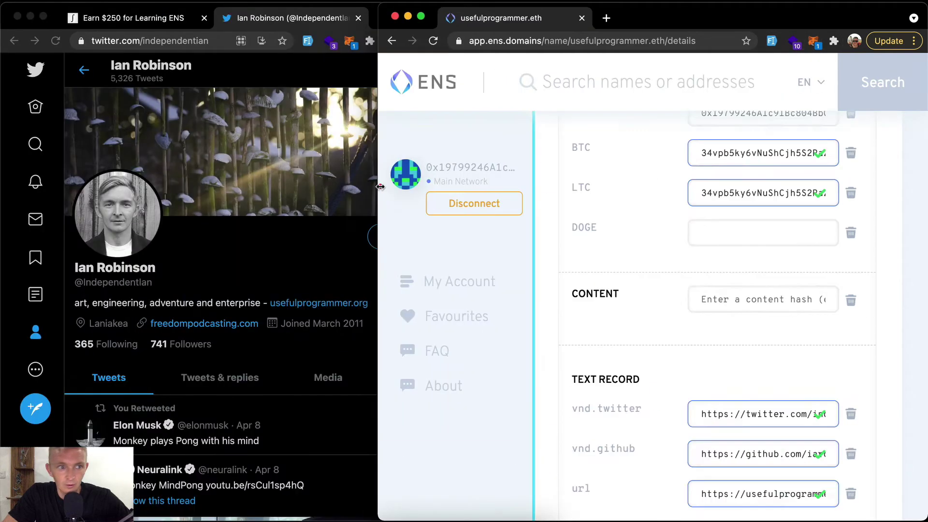
left_click_drag(381, 186, 390, 186)
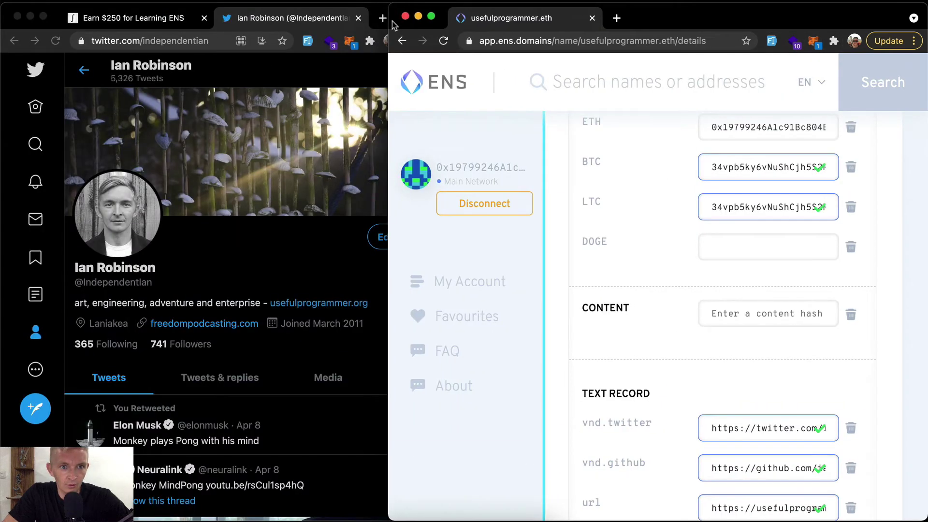
Close the Twitter profile, scroll the 1729.com guide to step 2, and return to ENS.
left_click(352, 25)
left_click(358, 18)
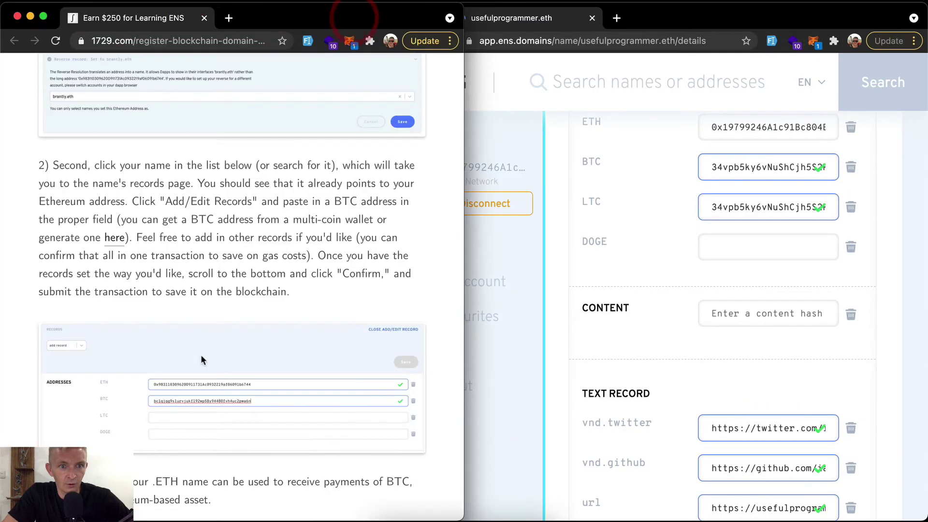
scroll(202, 360, "down", 2)
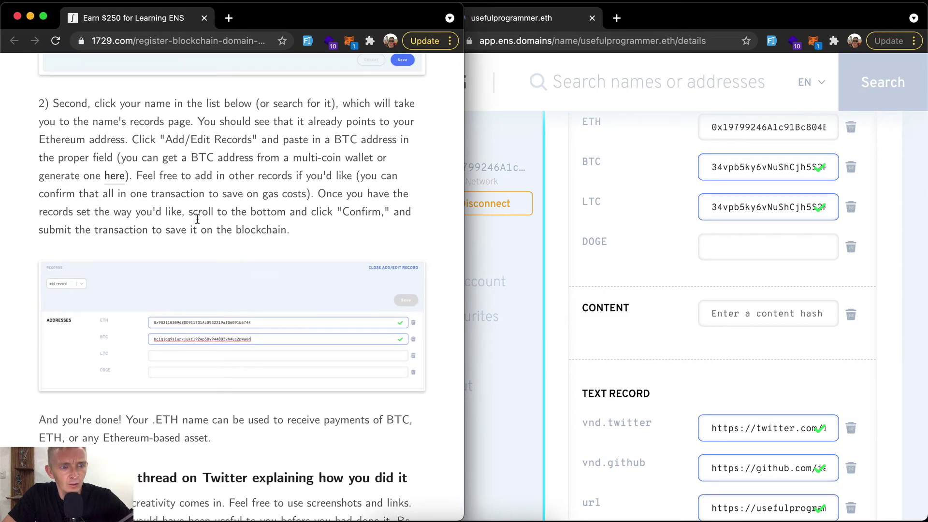
scroll(248, 215, "down", 5)
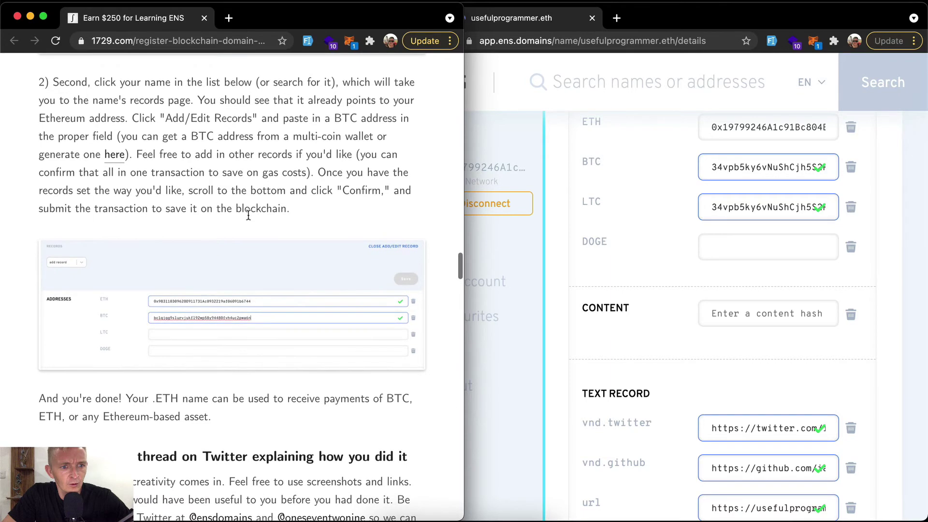
scroll(248, 215, "down", 1)
scroll(249, 220, "up", 6)
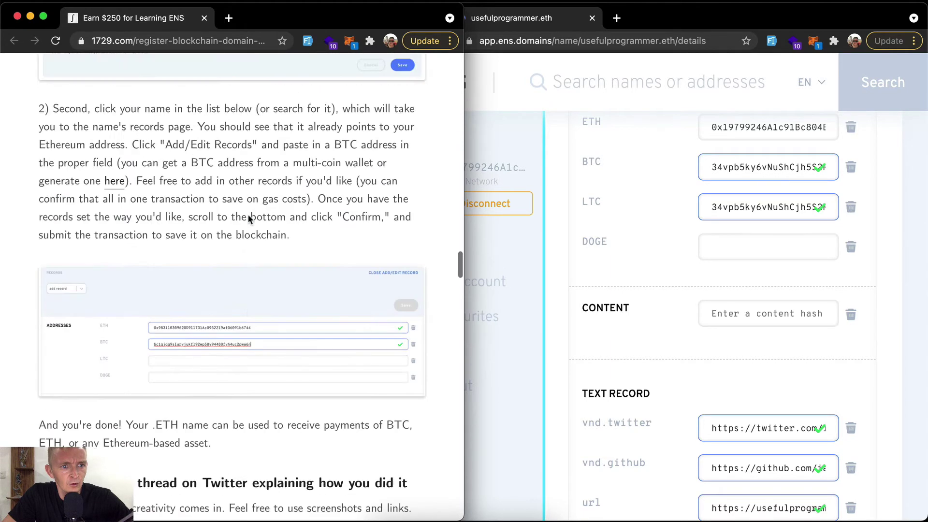
left_click(619, 269)
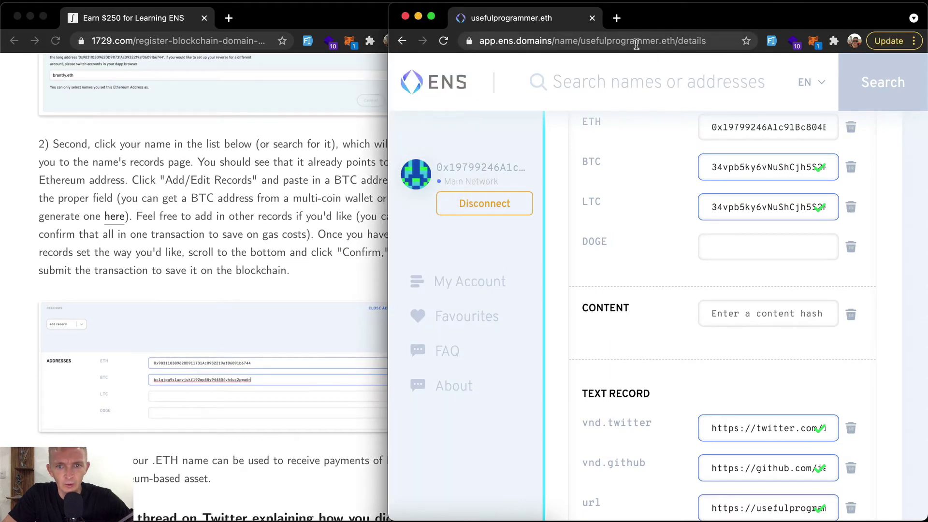
left_click(490, 521)
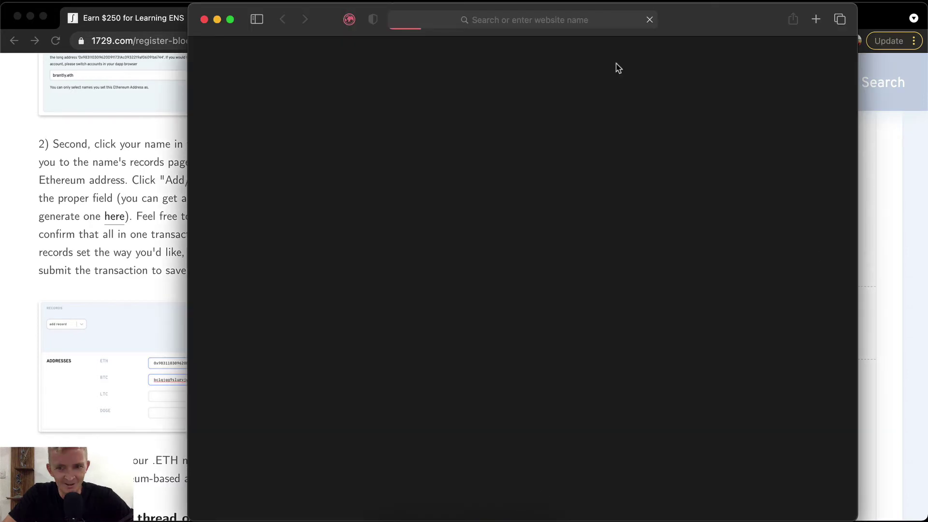
Place the new browser window on the left half and load coinbase.com.
left_click_drag(696, 25, 8, 108)
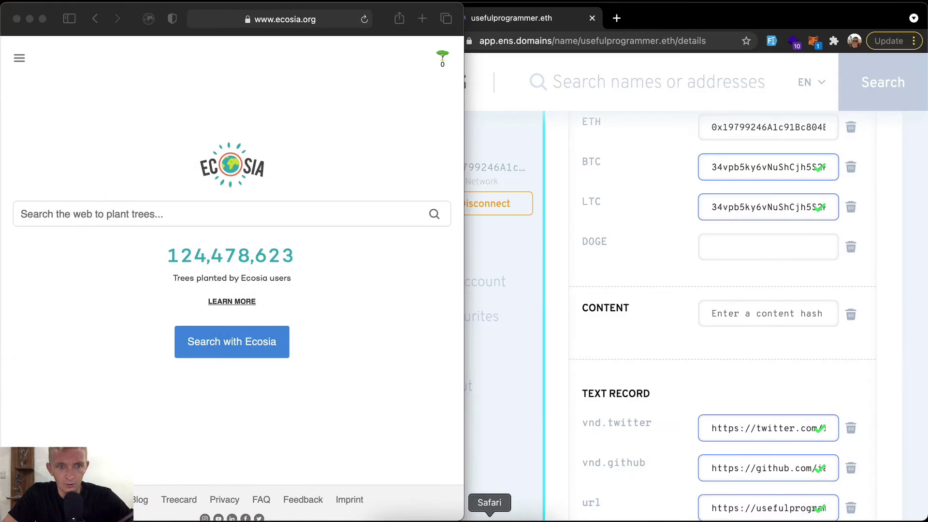
right_click(490, 520)
left_click(230, 137)
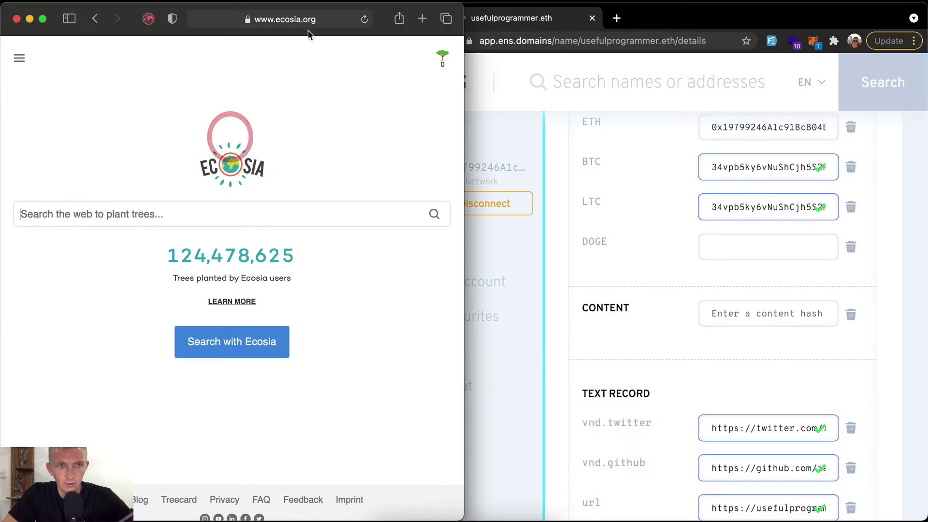
key("super+l")
type("coinbase.com")
key("Return")
left_click(621, 210)
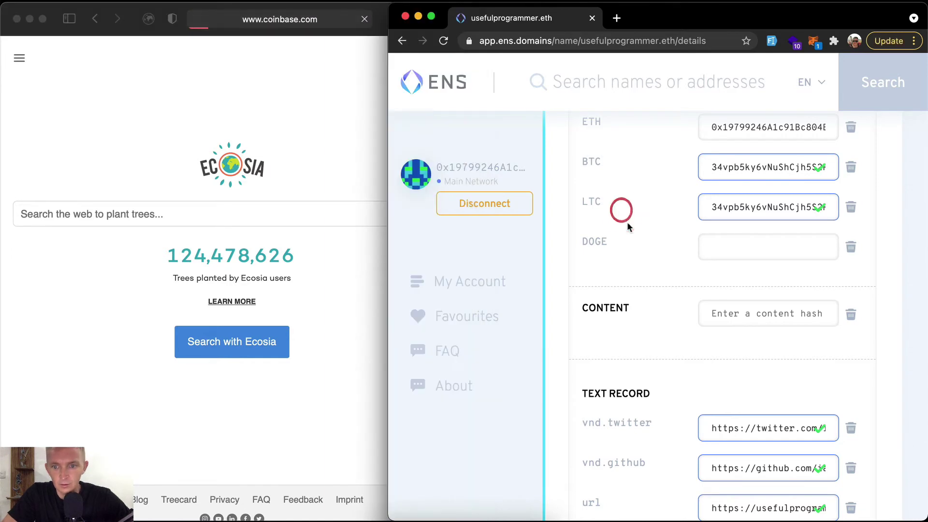
scroll(665, 270, "up", 10)
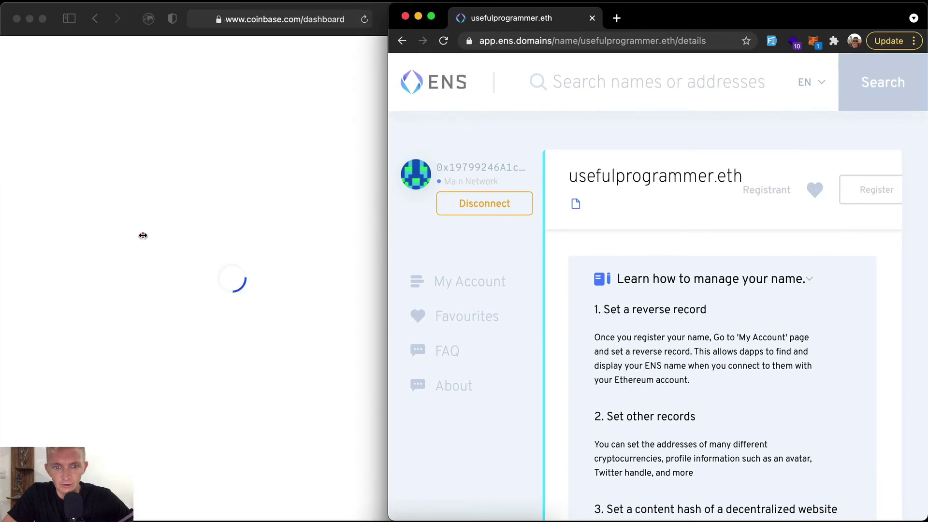
left_click_drag(143, 235, 108, 228)
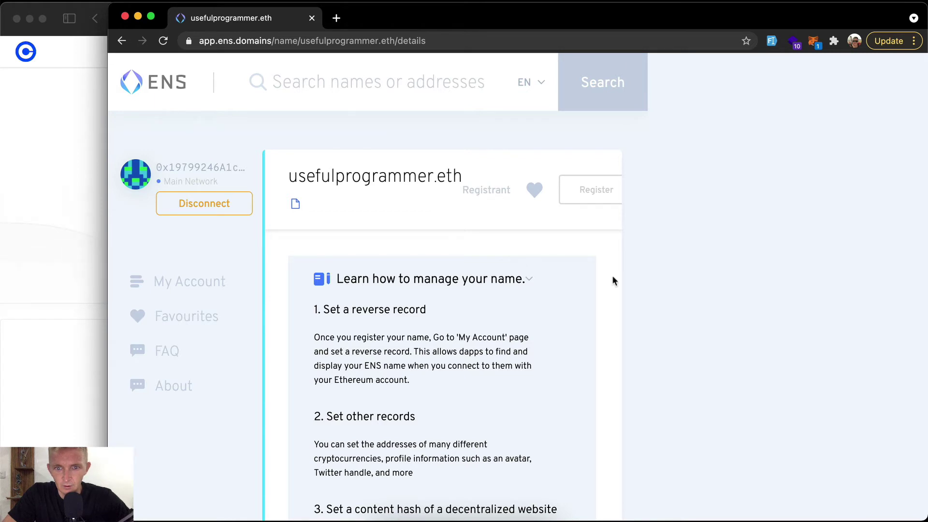
Open Coinbase's Ethereum wallet showing 0.1619499 ETH, then return to usefulprogrammer.eth's records.
left_click(2, 215)
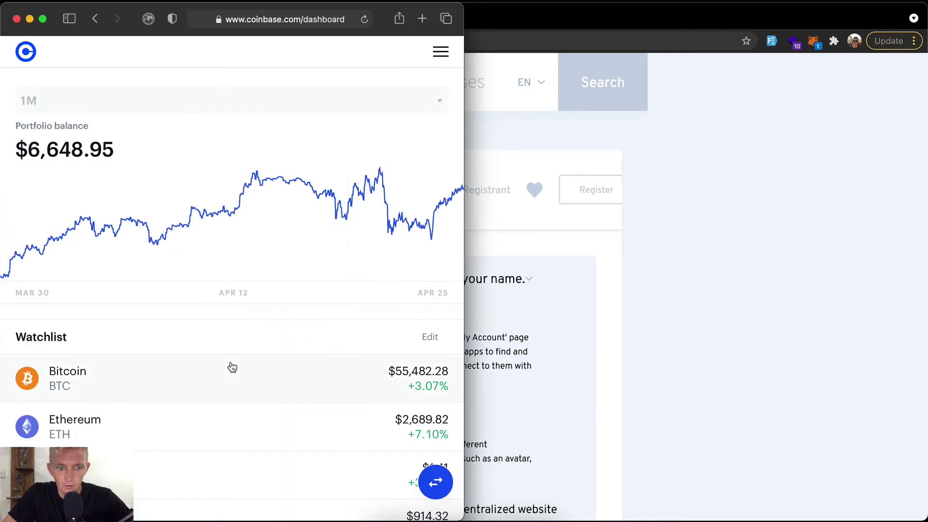
scroll(233, 368, "down", 3)
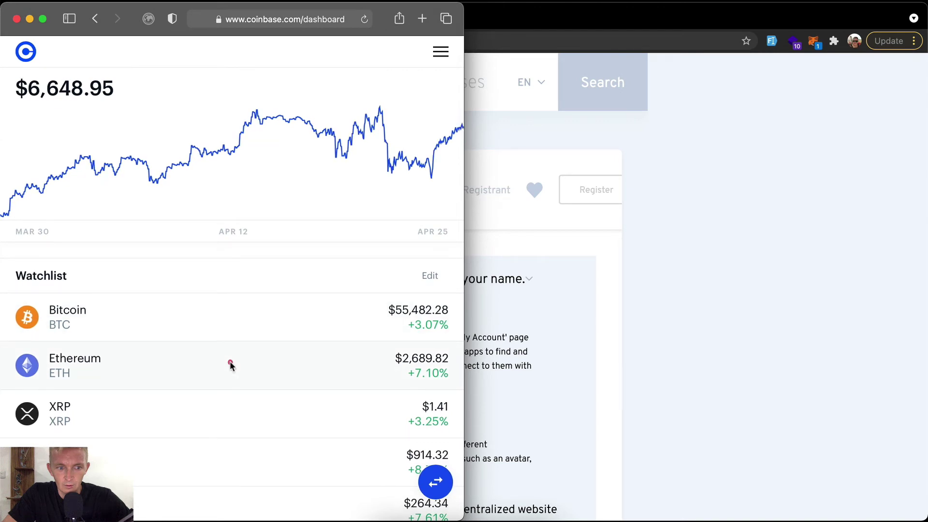
left_click(230, 364)
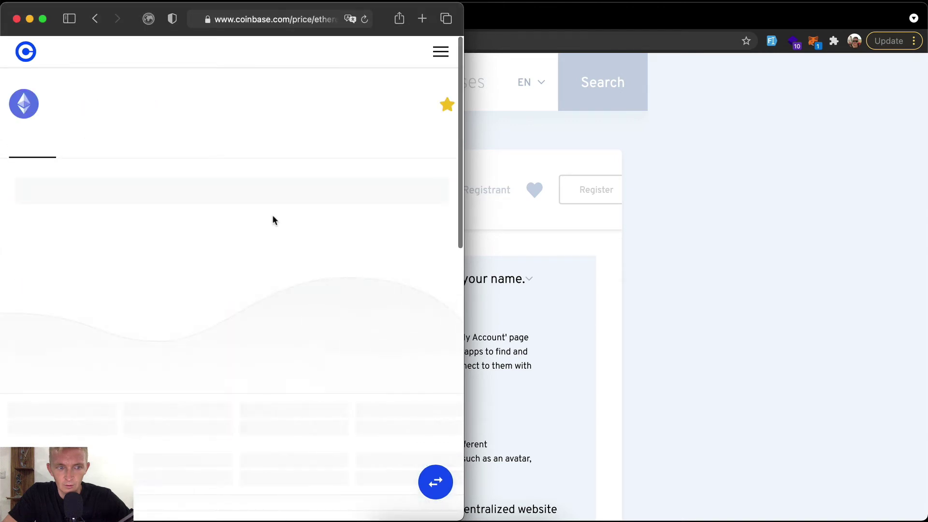
scroll(272, 220, "down", 5)
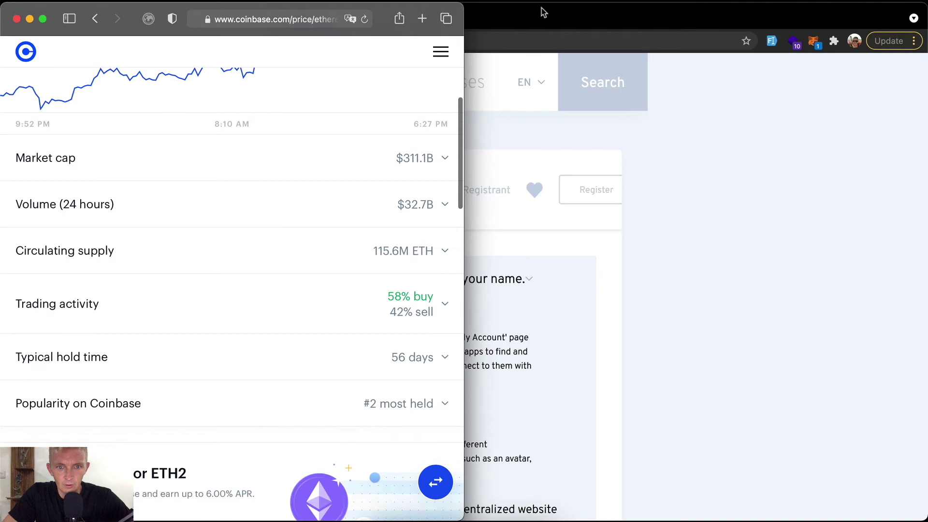
left_click_drag(464, 75, 720, 78)
scroll(396, 237, "up", 5)
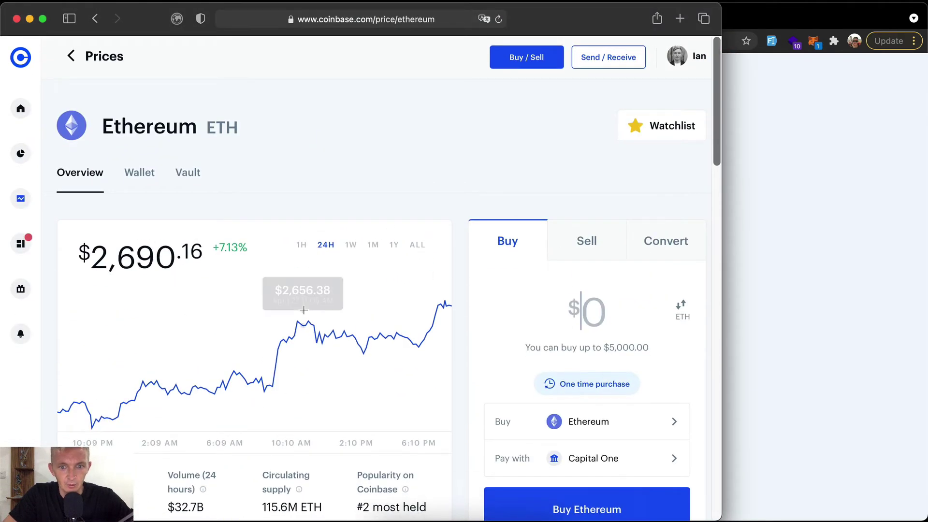
scroll(309, 312, "down", 4)
scroll(304, 314, "up", 5)
left_click(139, 173)
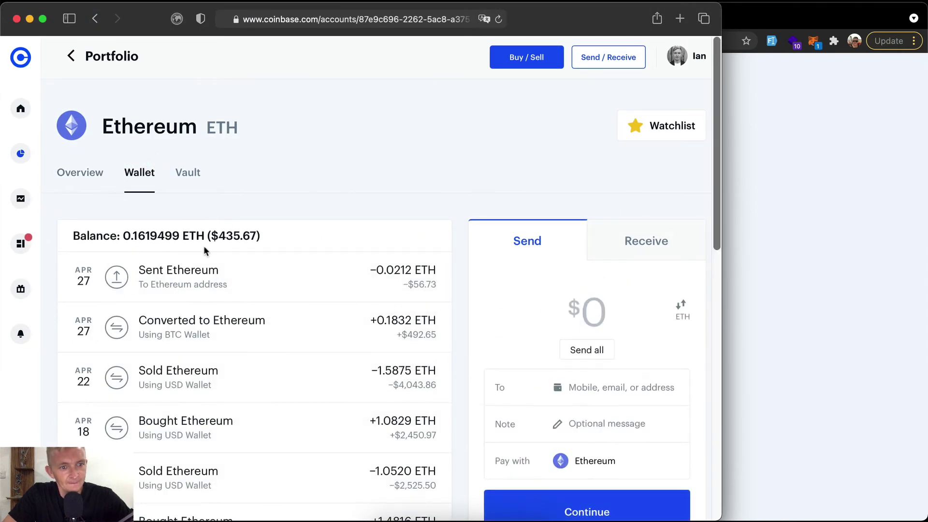
left_click(810, 218)
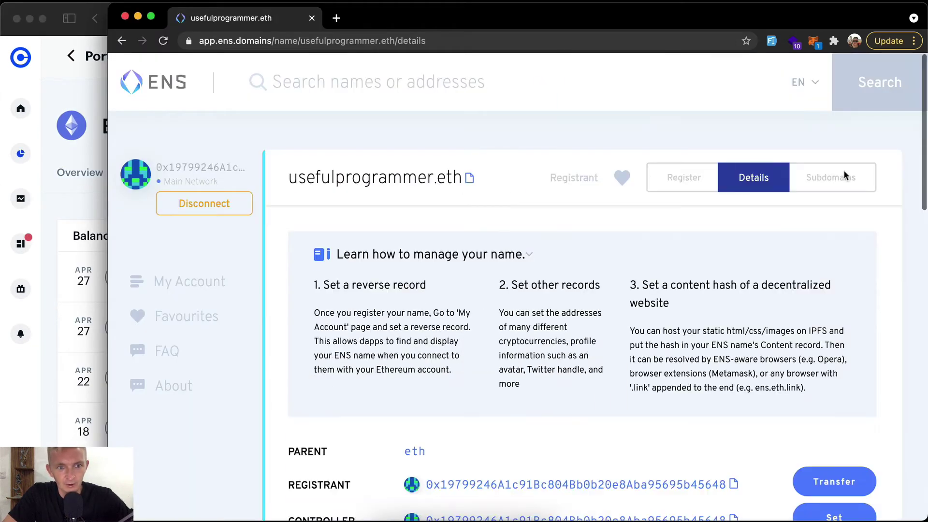
scroll(810, 219, "down", 15)
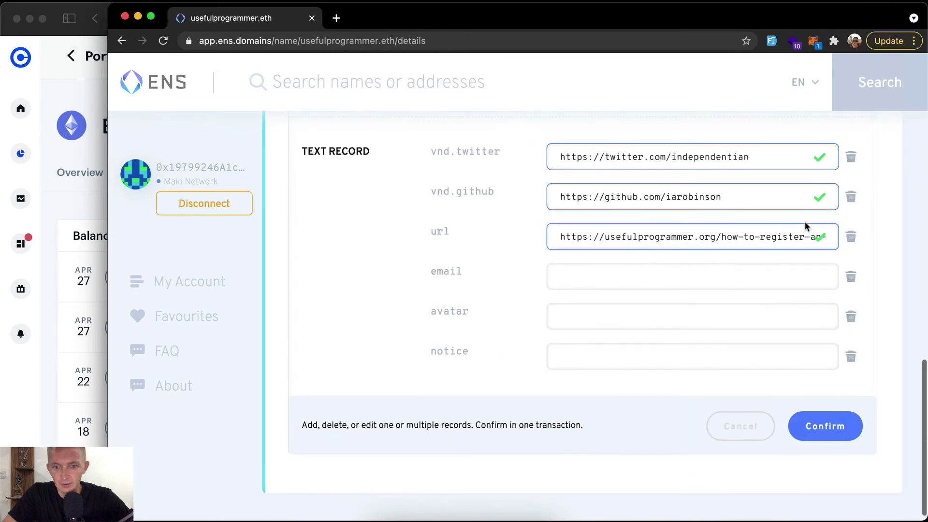
scroll(805, 221, "up", 15)
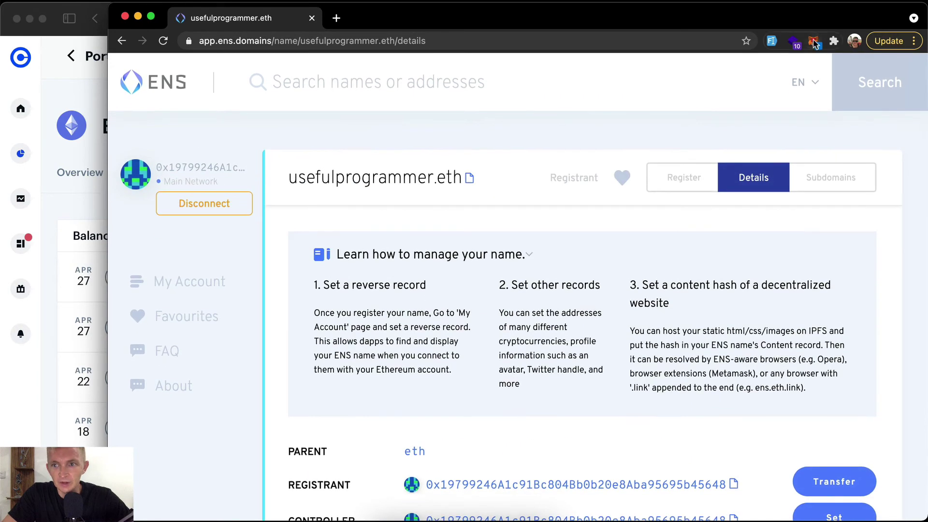
Review the Multicall transaction's data and 0.014492 ETH gas fee, then reject it.
left_click(813, 41)
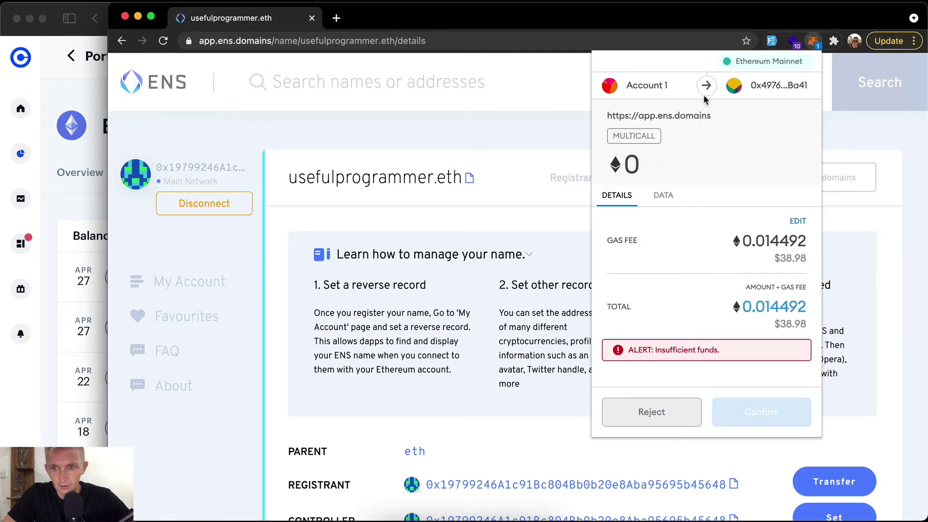
left_click(669, 203)
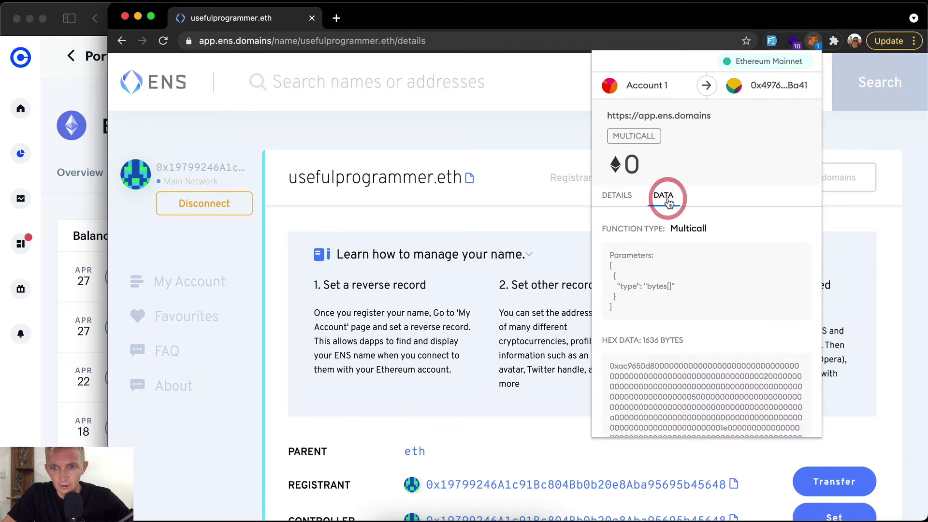
left_click(629, 198)
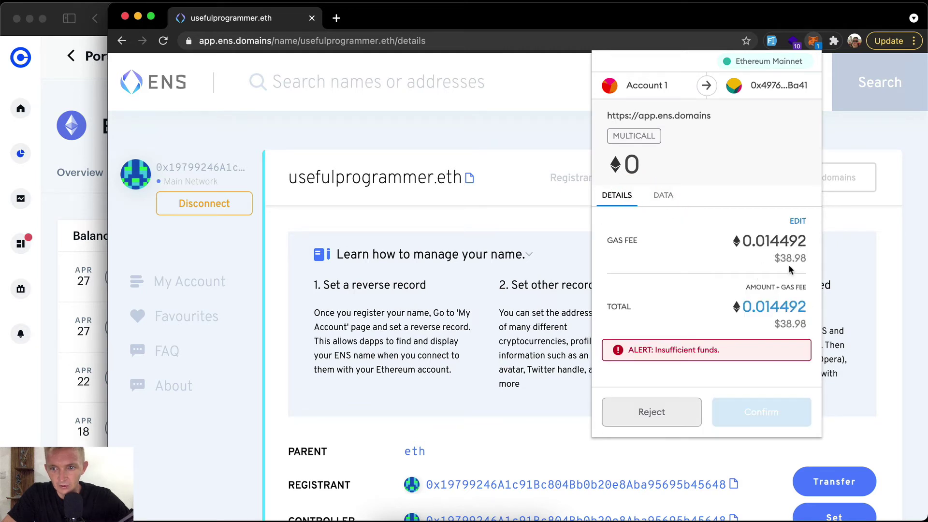
left_click(675, 420)
left_click(865, 193)
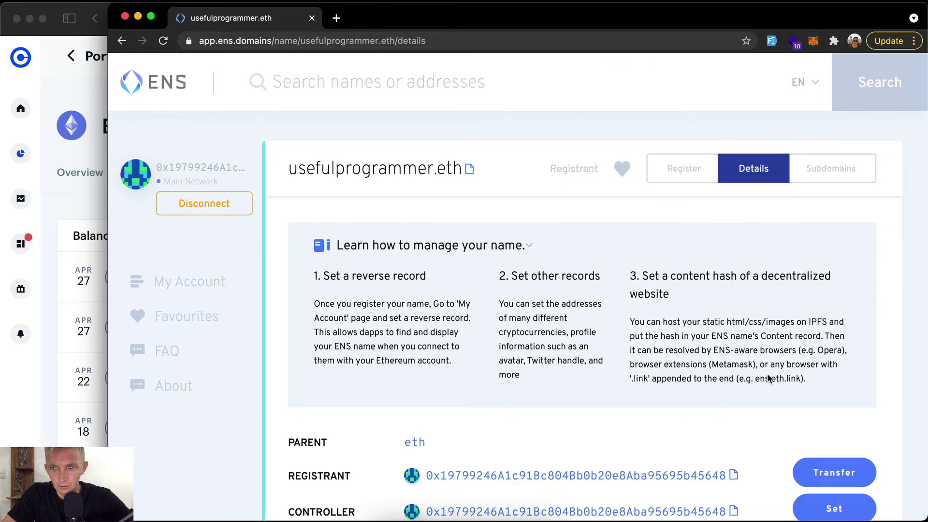
View Account 1's 0.0026 ETH balance, browse the Send recipients, then cancel the send.
left_click(814, 44)
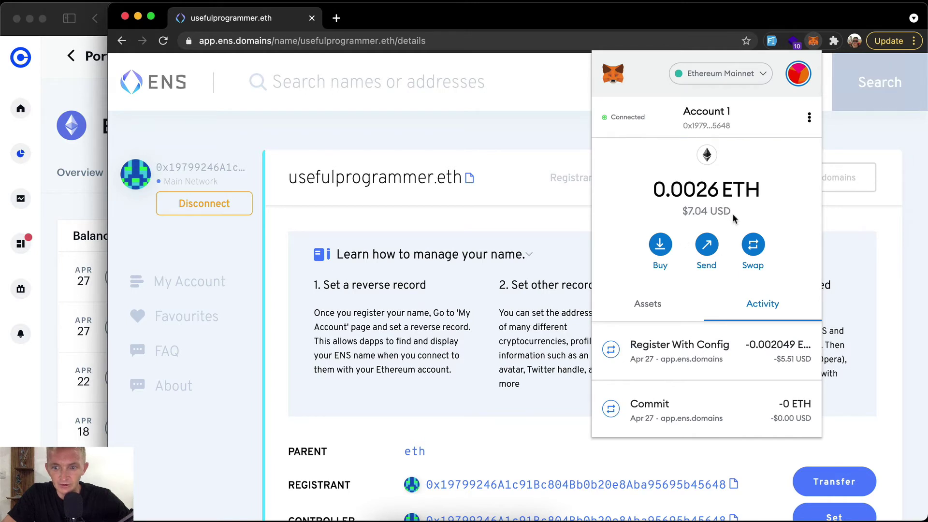
scroll(729, 254, "down", 2)
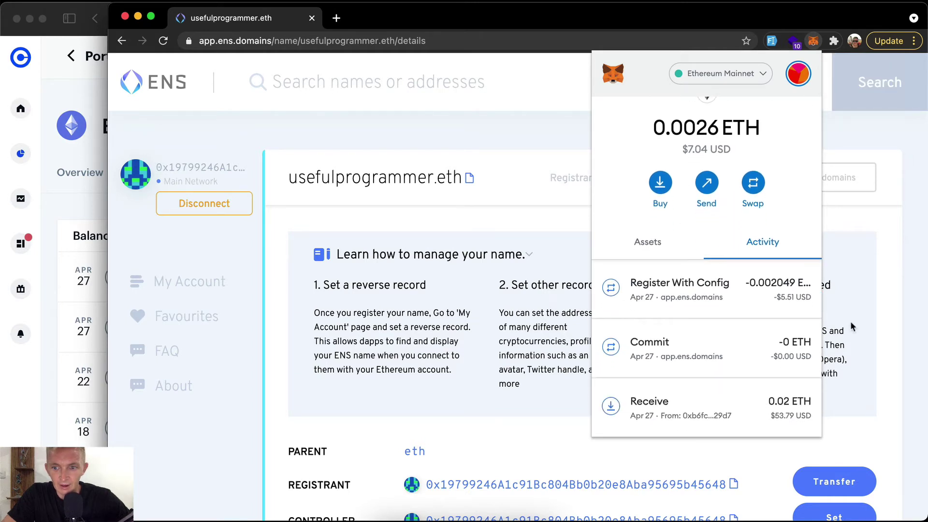
scroll(753, 210, "up", 2)
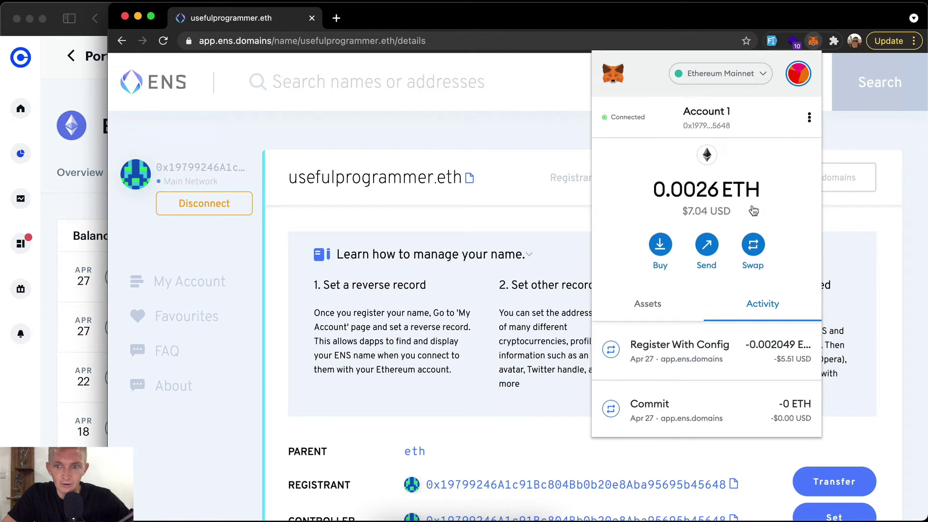
left_click(707, 245)
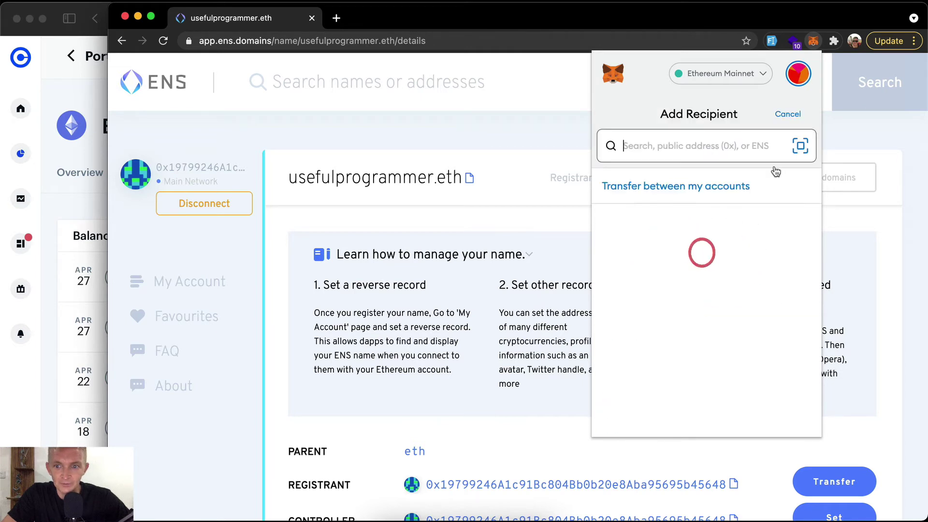
left_click(734, 190)
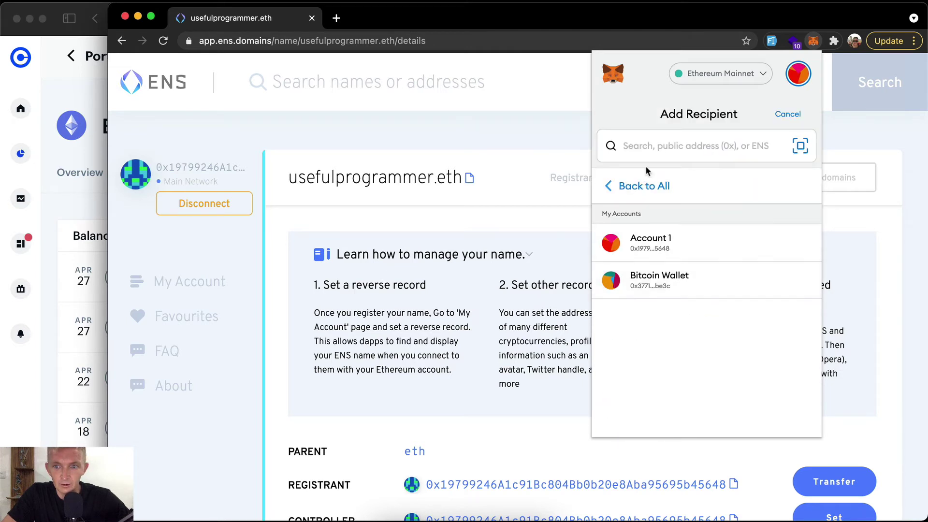
left_click(634, 185)
left_click(788, 114)
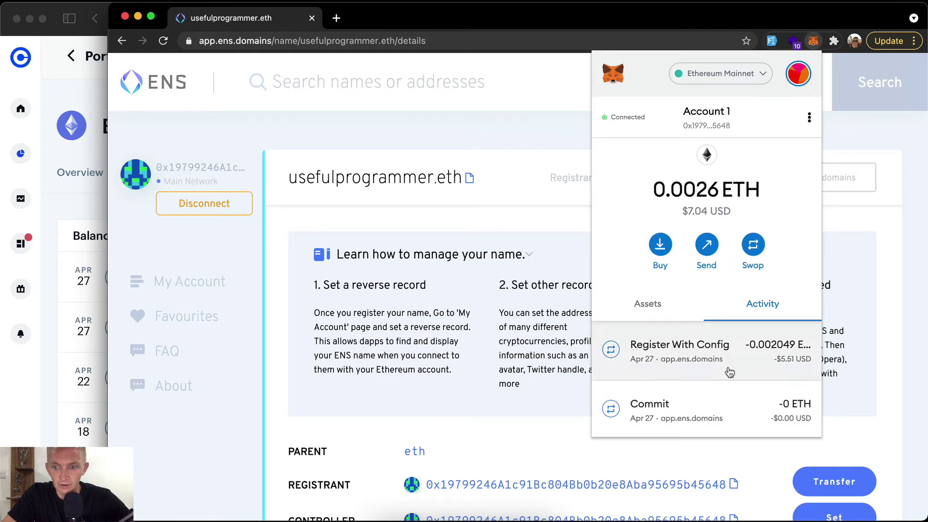
Start and abandon an Ethereum send in Coinbase, then bring the usefulprogrammer.eth page forward.
left_click(2, 443)
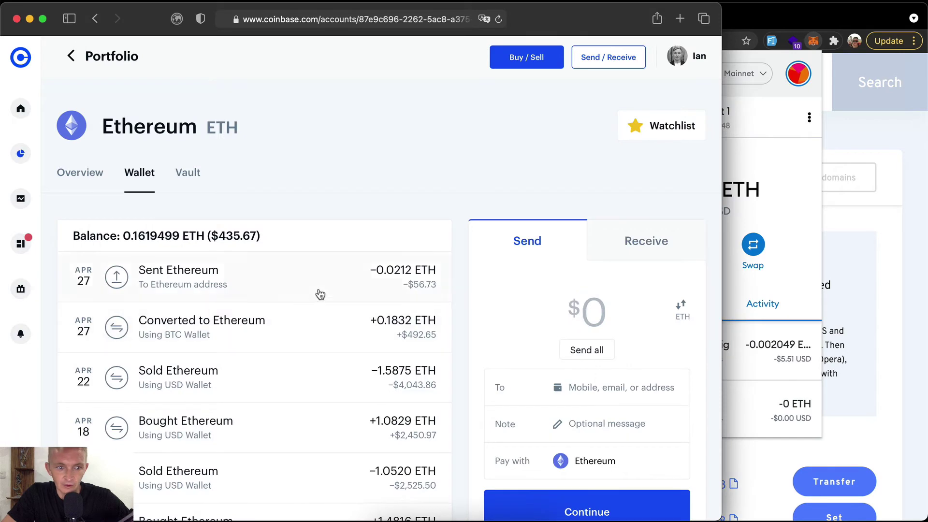
left_click(623, 58)
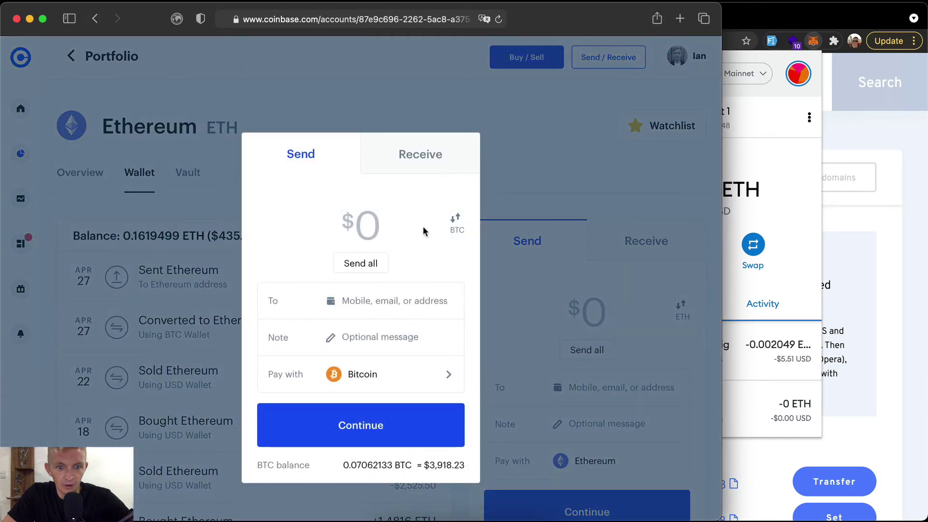
left_click(401, 375)
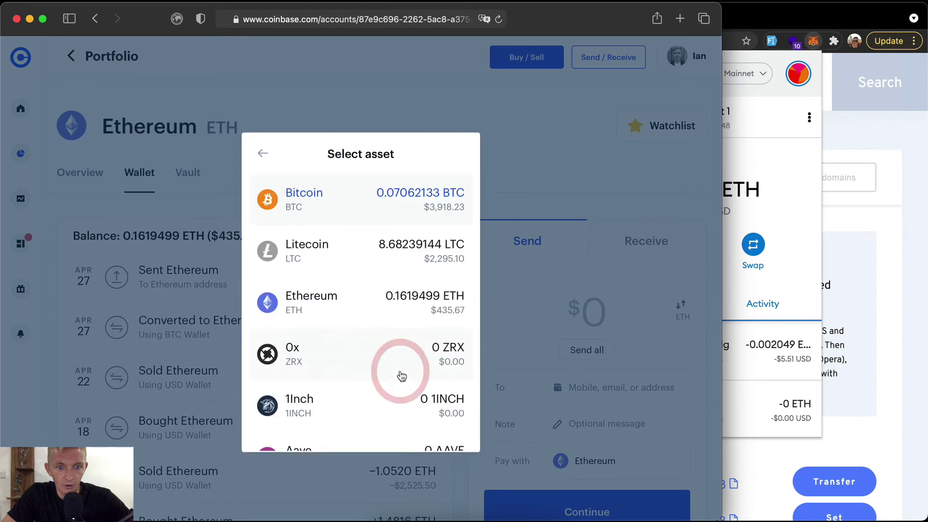
left_click(390, 291)
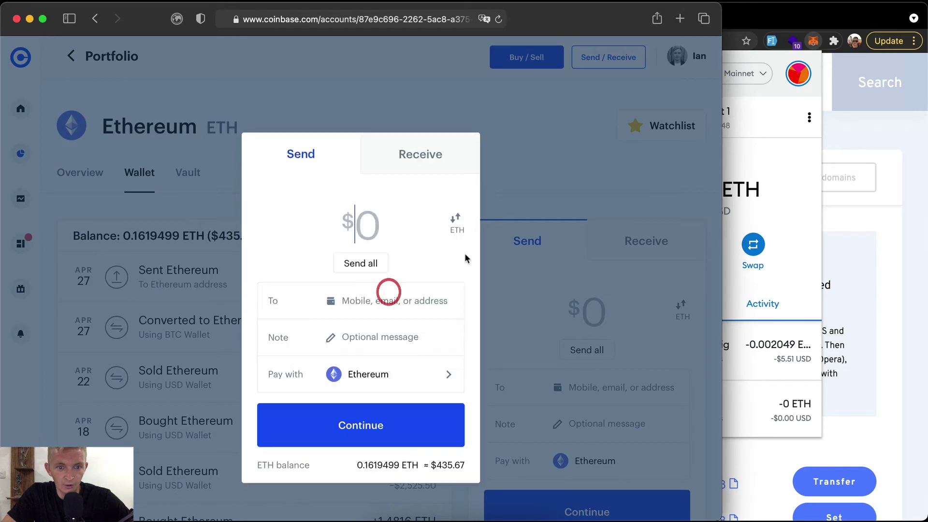
left_click(585, 160)
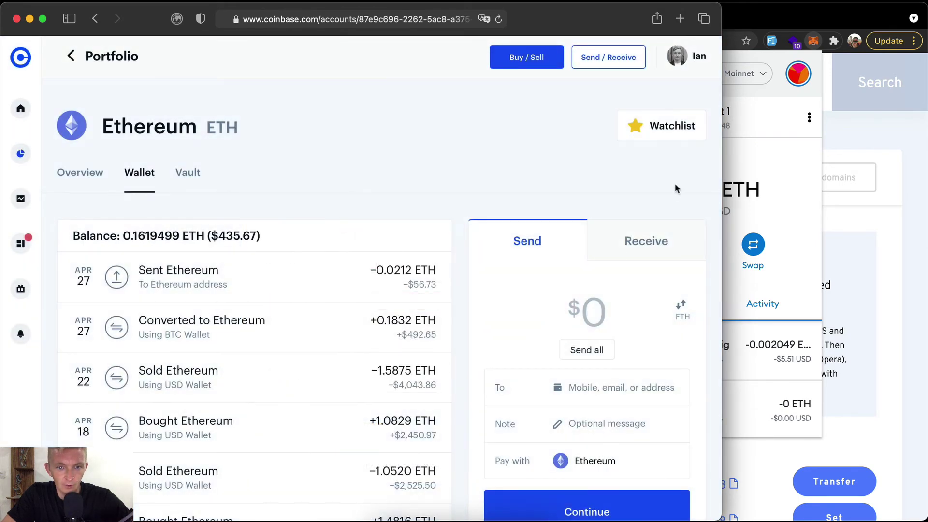
left_click(621, 59)
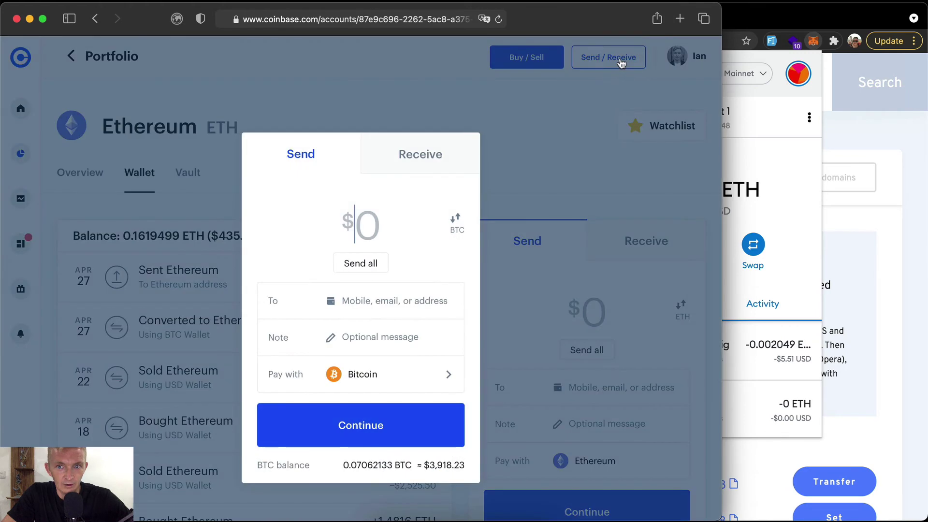
left_click(378, 305)
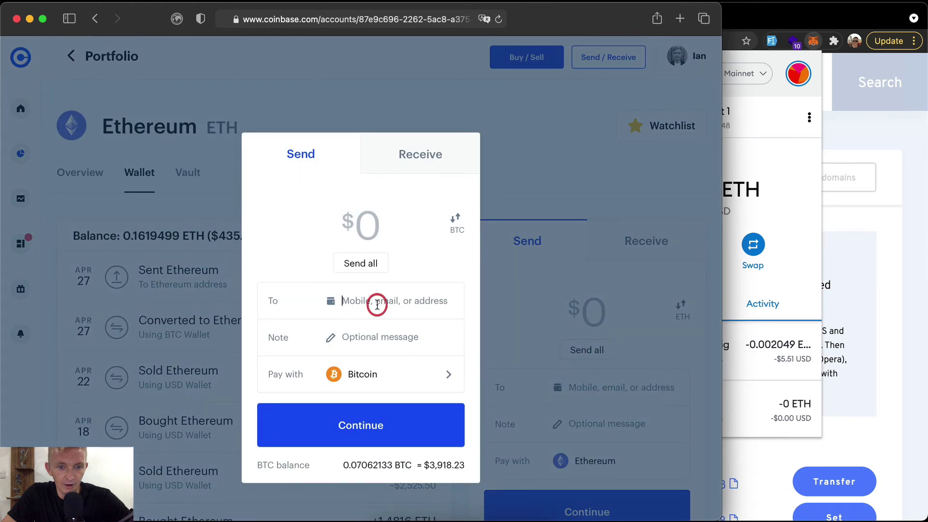
left_click(875, 259)
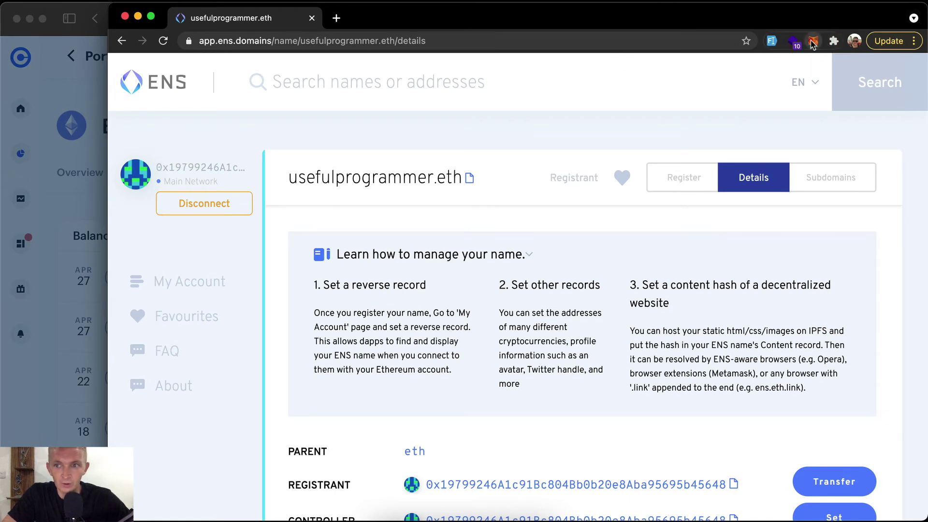
Open MetaMask and scroll through Account 1's activity list.
left_click(814, 41)
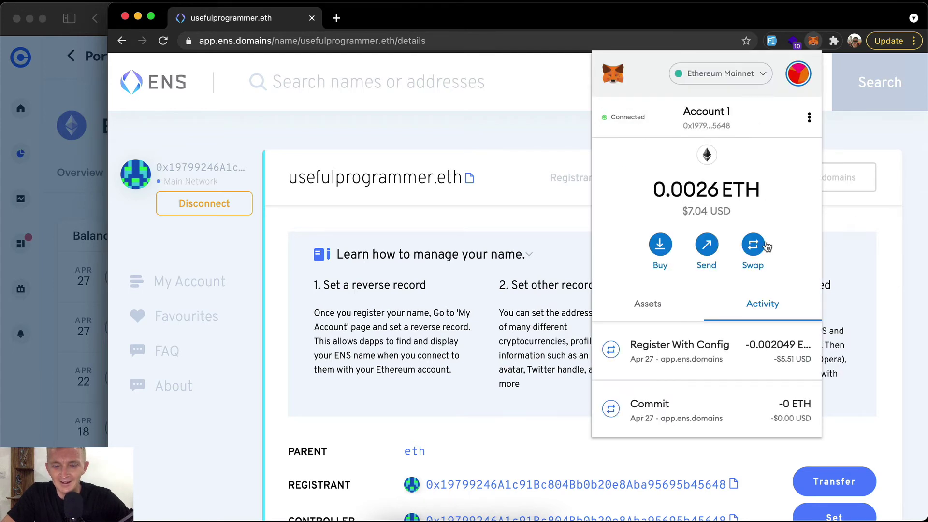
scroll(735, 283, "down", 2)
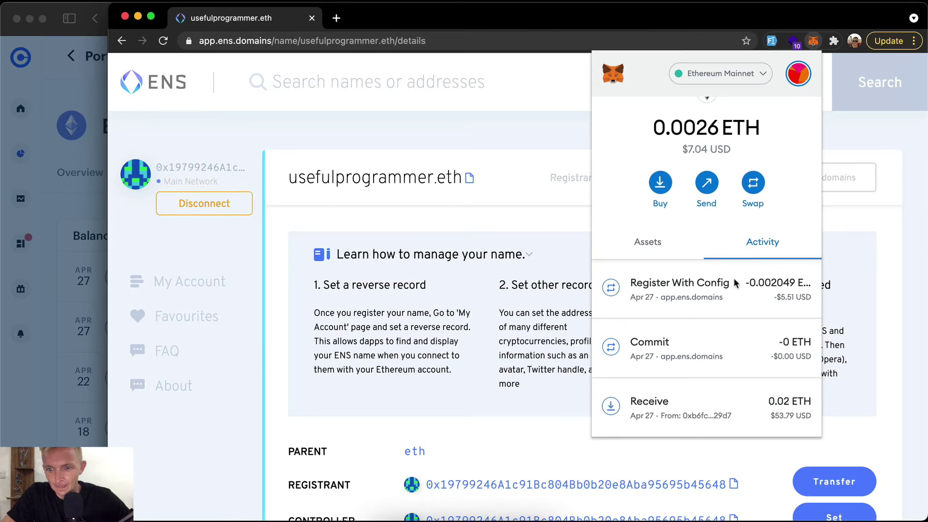
scroll(733, 280, "down", 1)
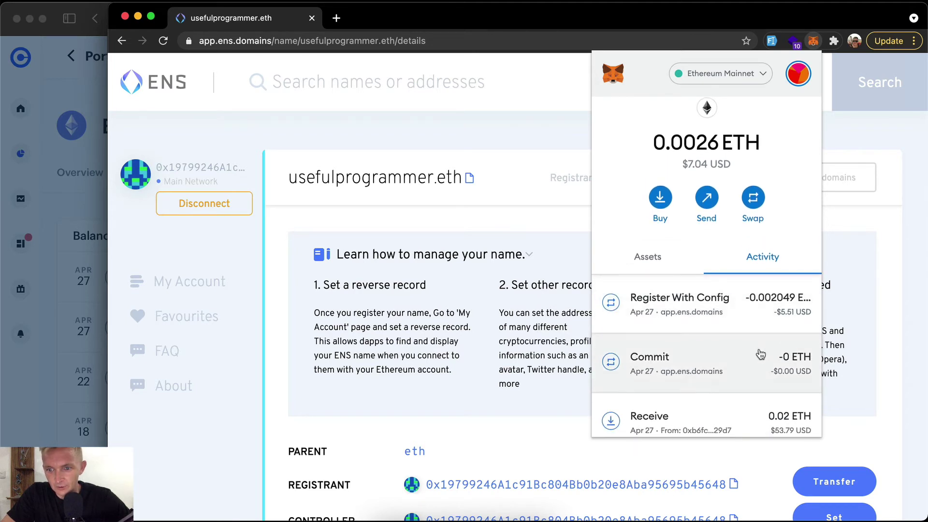
scroll(788, 372, "down", 1)
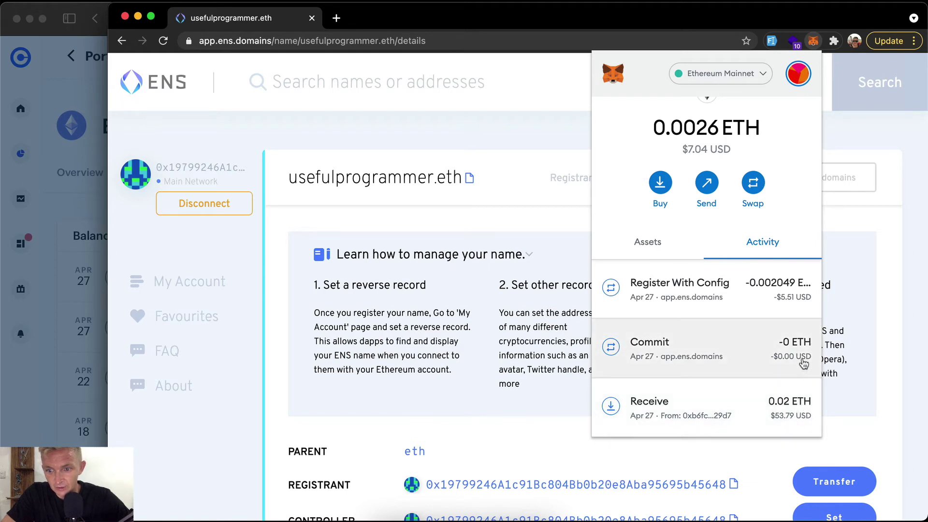
scroll(783, 300, "up", 3)
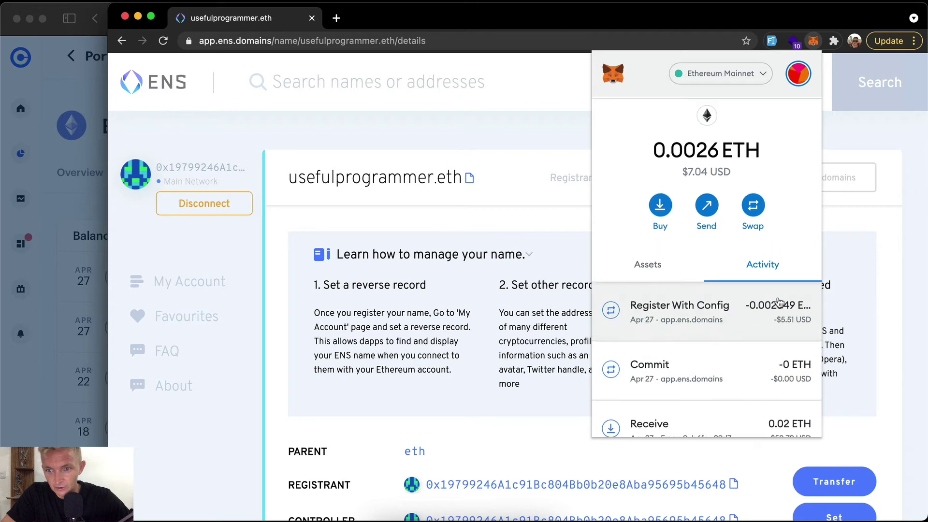
View the 0.0026 ETH asset balance and bring up the Ethereum Mainnet network list.
left_click(684, 286)
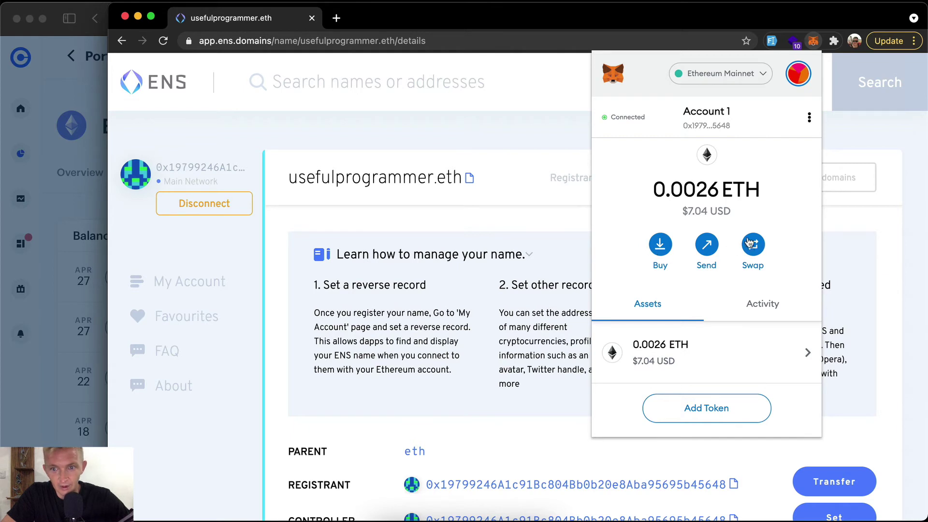
left_click(810, 117)
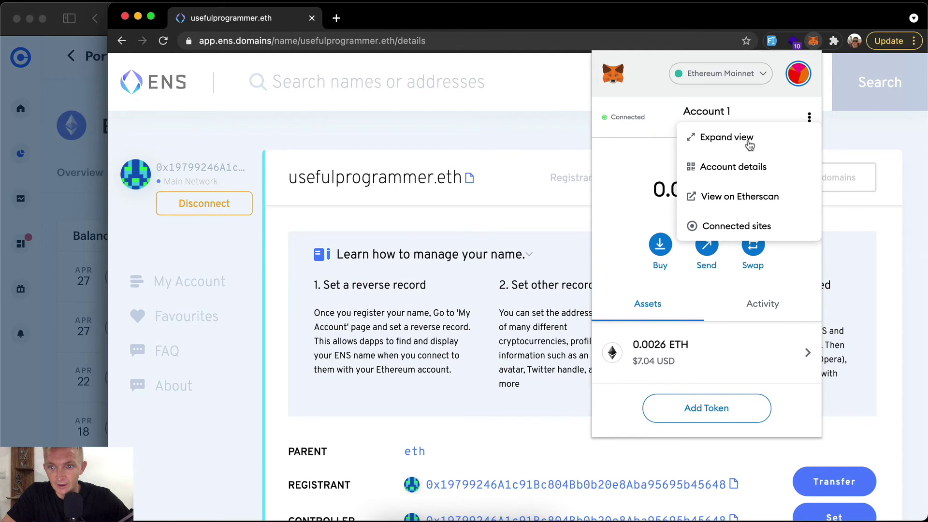
left_click(589, 261)
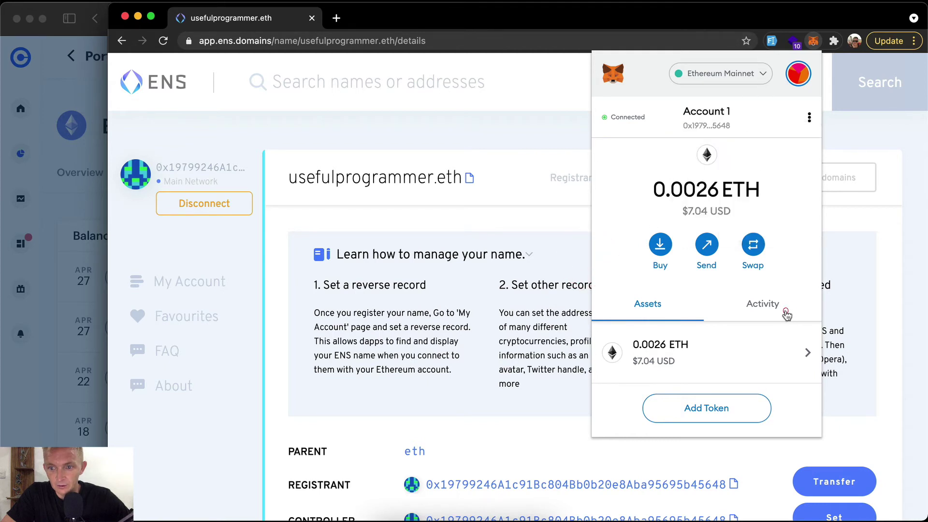
left_click(734, 73)
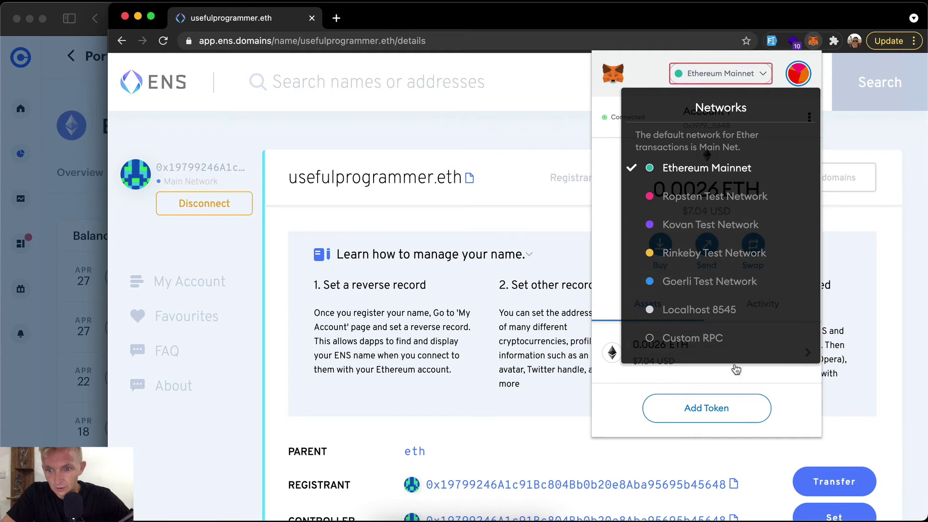
Close the networks list, then browse the accounts list, account options and Add Token page without changes.
left_click(792, 400)
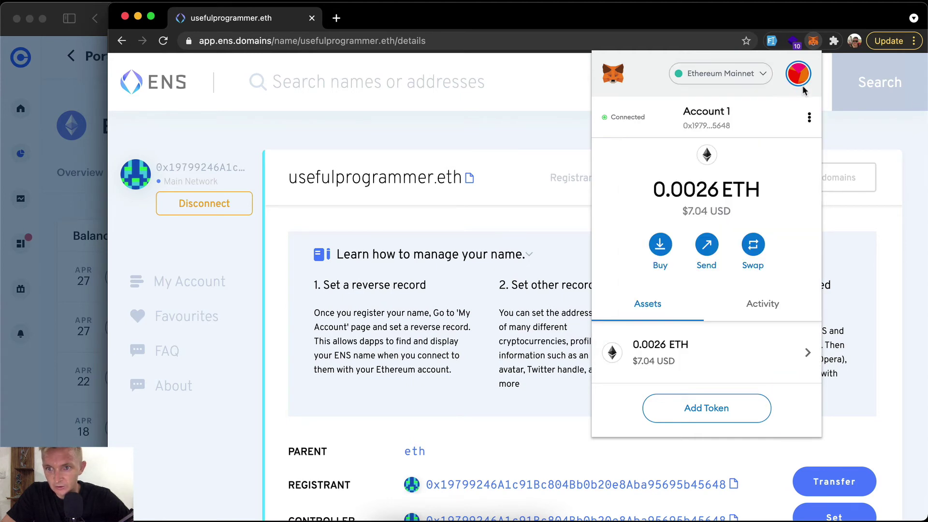
left_click(798, 78)
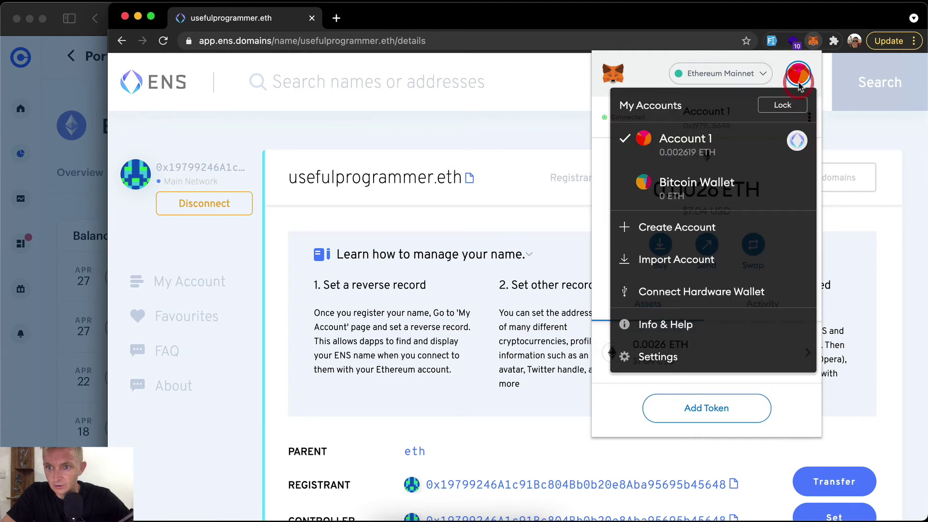
left_click(758, 152)
left_click(806, 119)
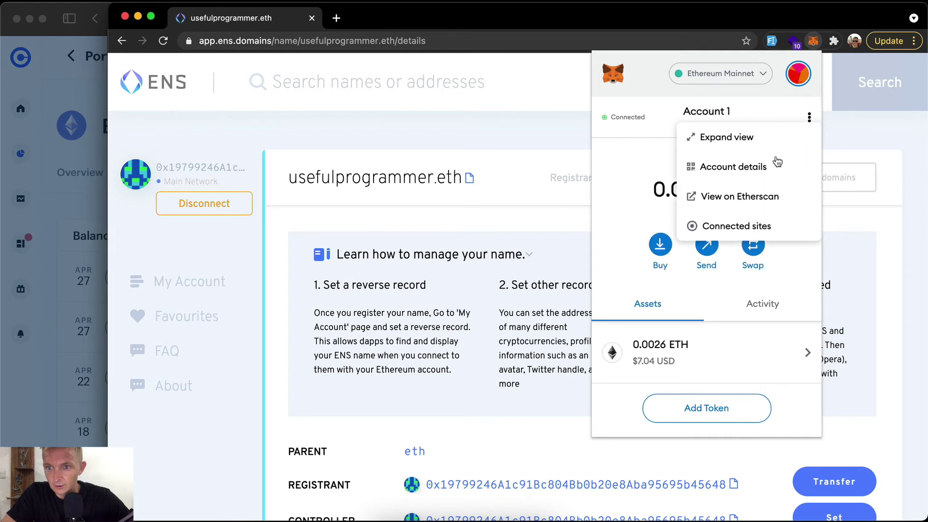
left_click(771, 277)
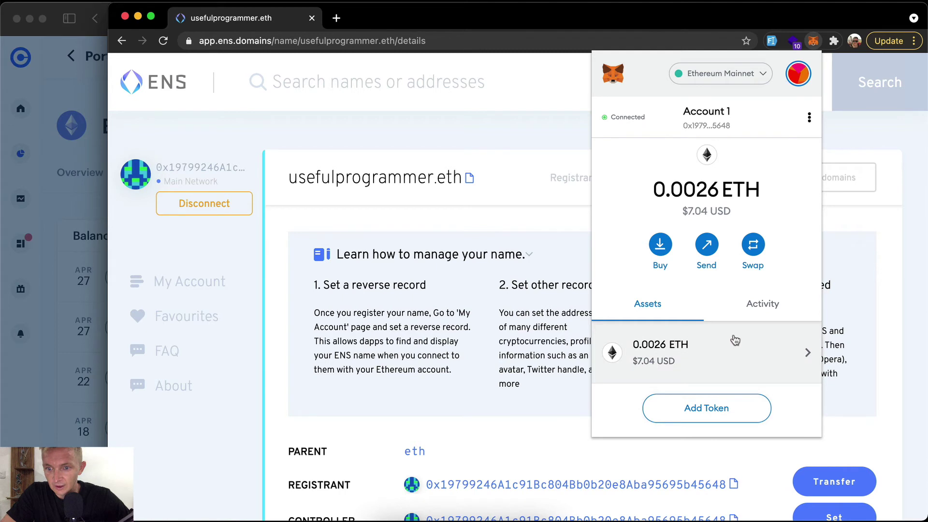
left_click(717, 413)
left_click(651, 413)
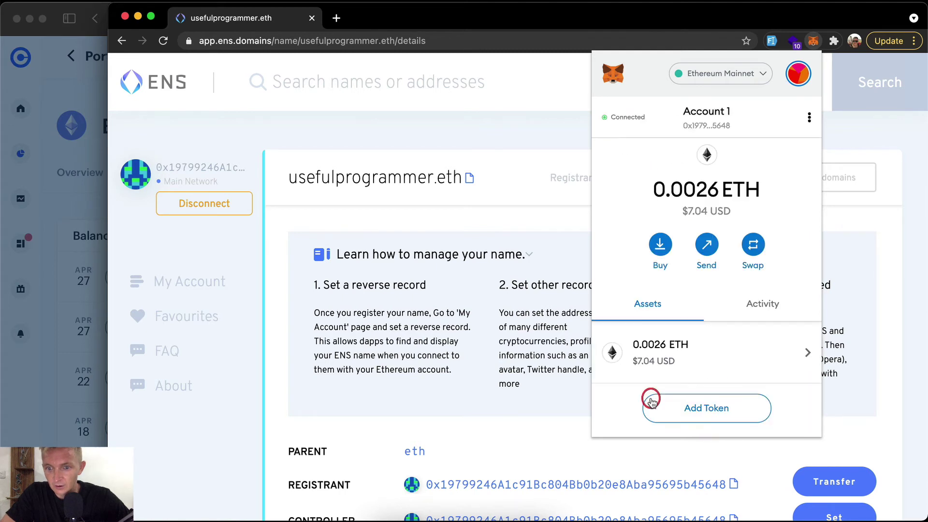
Check the Activity tab, then look at the Buy and Swap pages without using them.
left_click(771, 307)
scroll(732, 327, "down", 3)
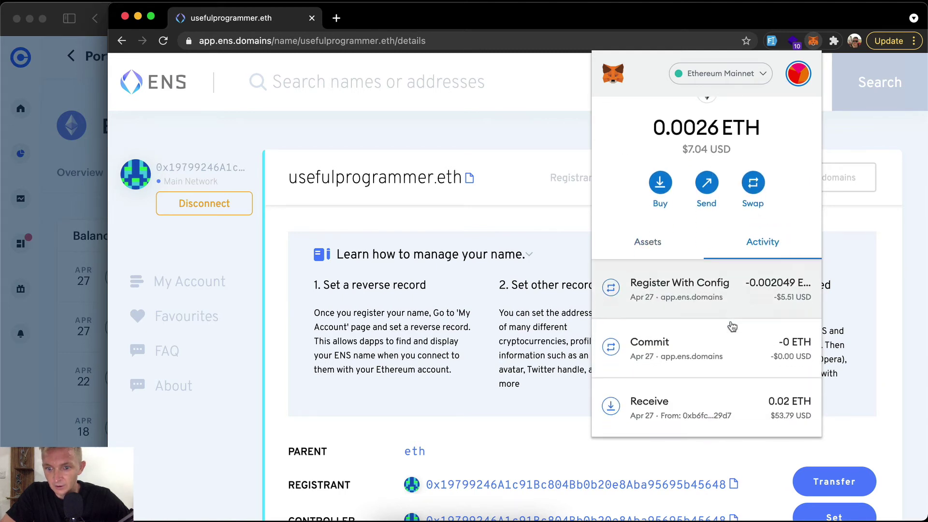
left_click(660, 186)
left_click(803, 65)
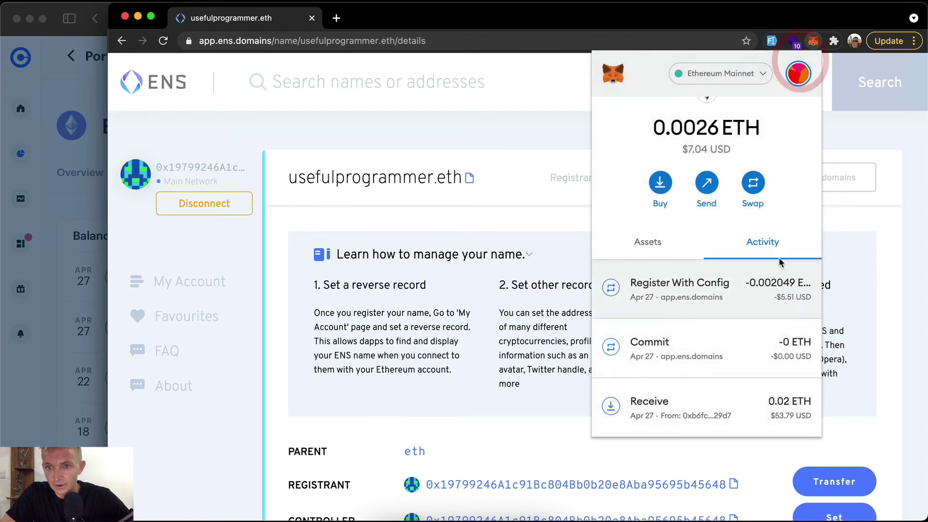
left_click(783, 199)
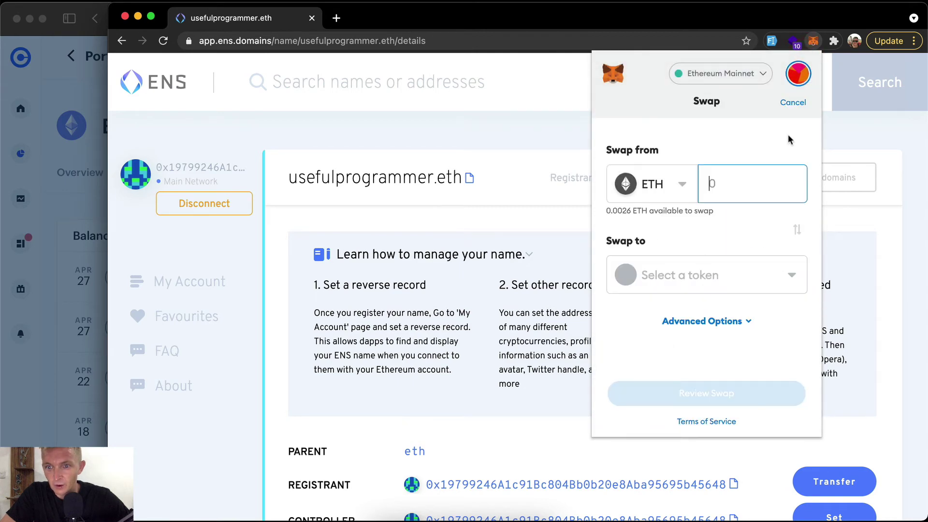
left_click(792, 105)
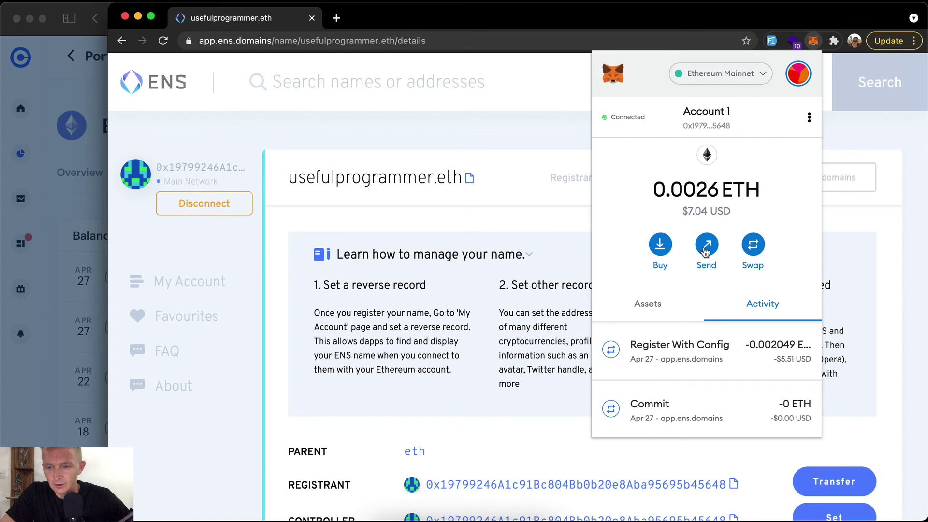
Start a MetaMask send to own accounts, then cancel back to Account 1.
left_click(707, 251)
left_click(725, 189)
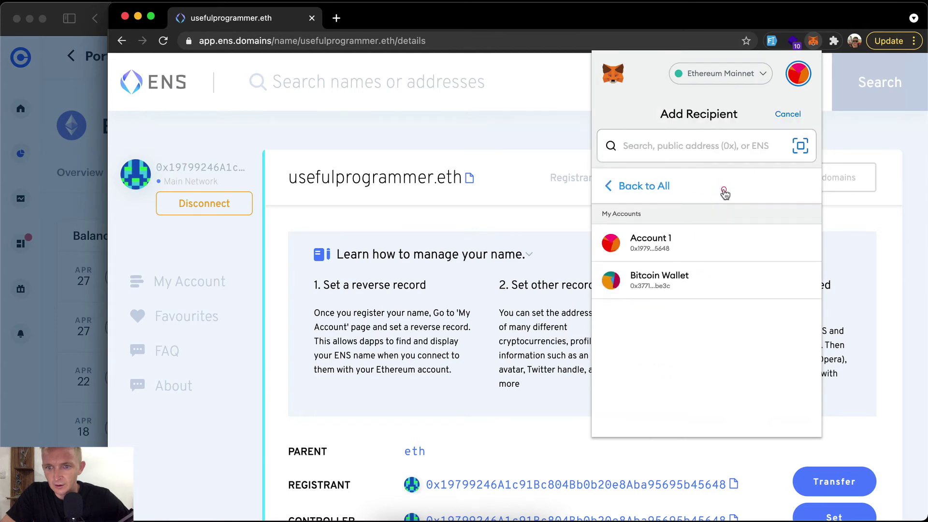
left_click(783, 114)
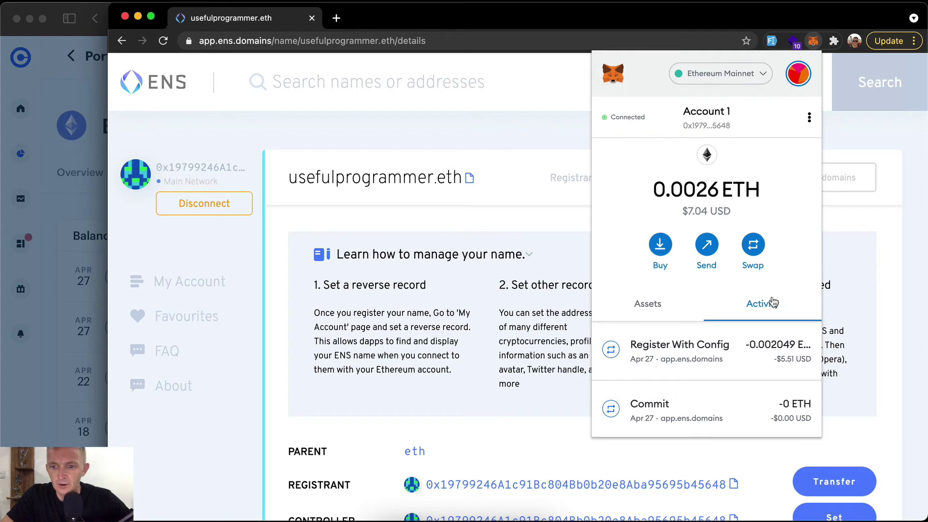
scroll(647, 321, "down", 2)
scroll(647, 322, "up", 2)
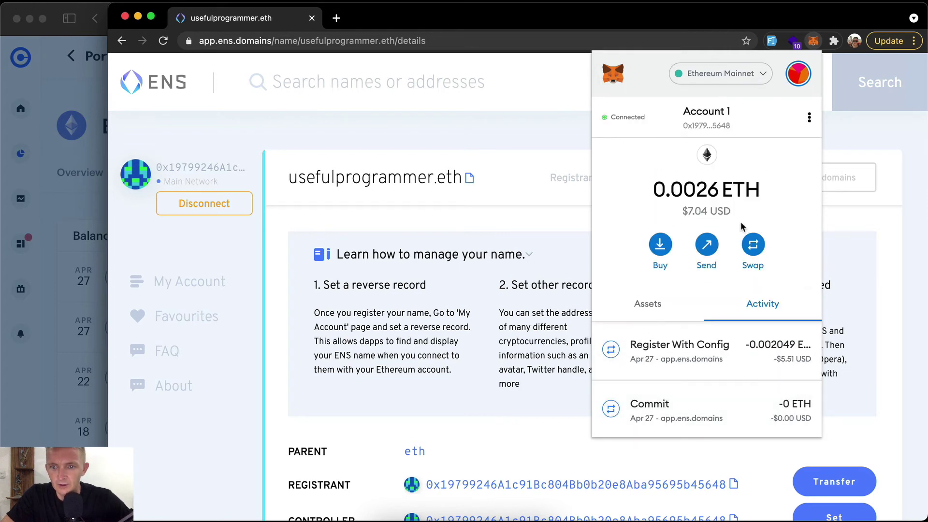
Copy Account 1's address from Account details and paste it into Coinbase's To field.
left_click(812, 117)
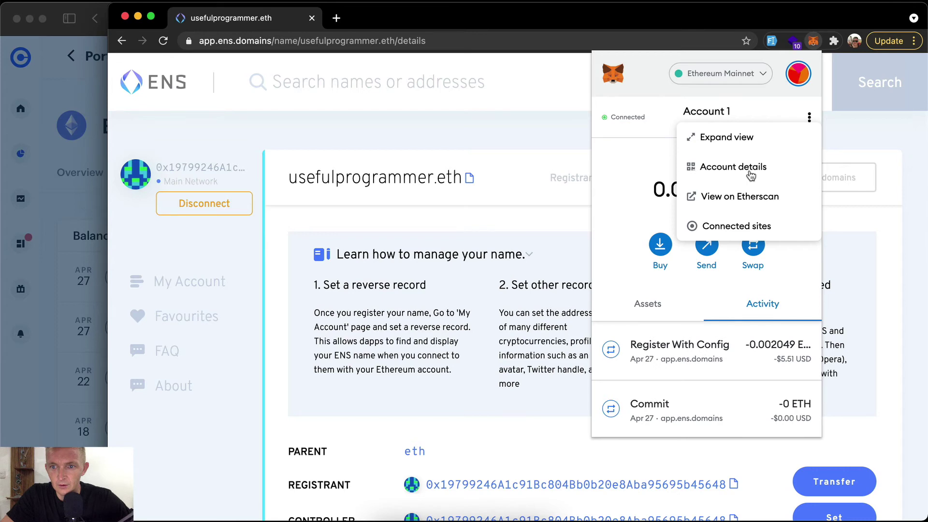
left_click(750, 175)
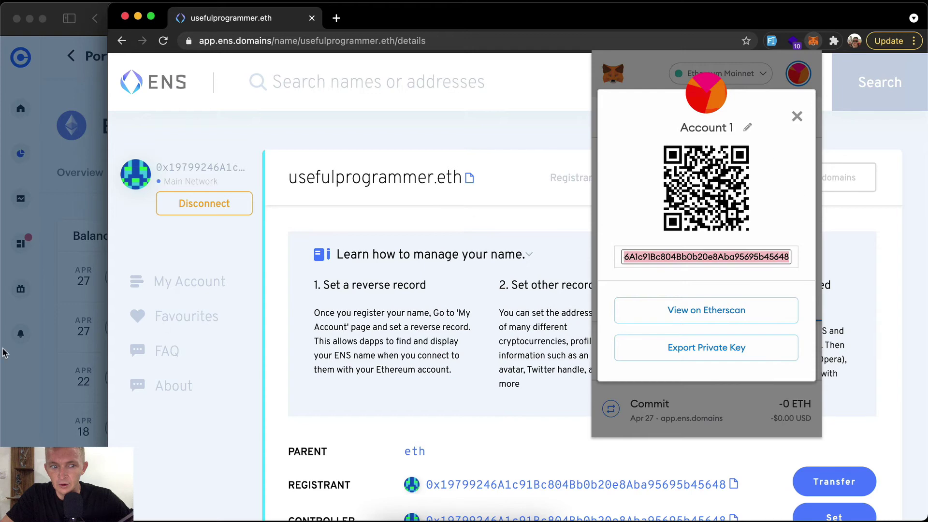
left_click(68, 348)
left_click(389, 300)
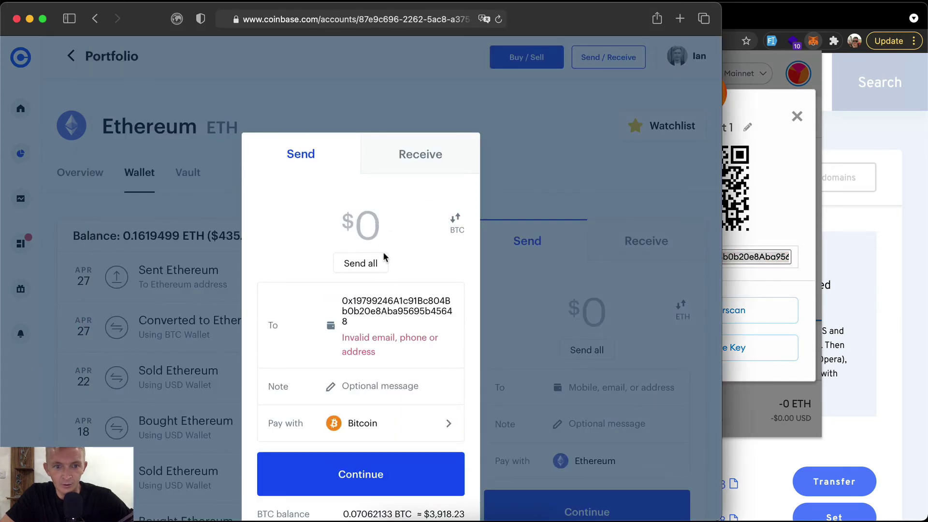
Switch the payment asset to Ethereum, enter $50, and add the note 'Second attempt at ENS'.
left_click(406, 411)
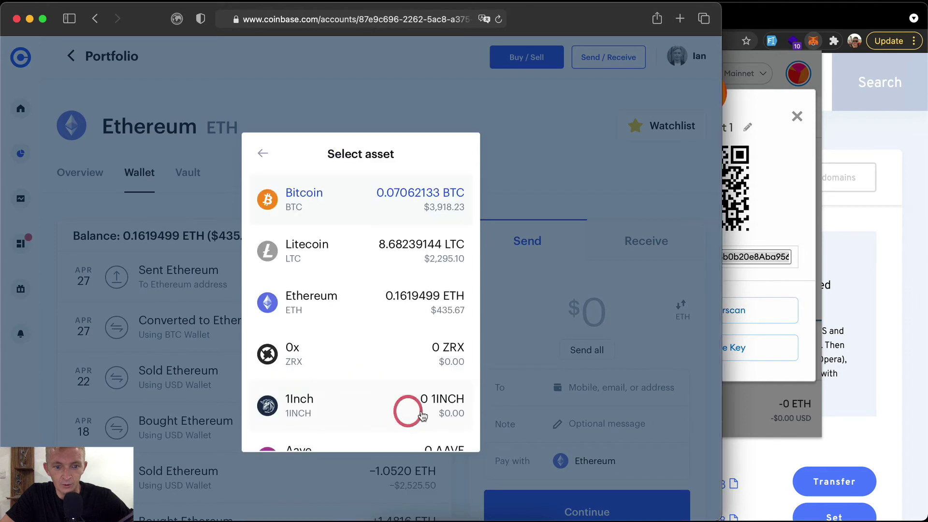
left_click(401, 295)
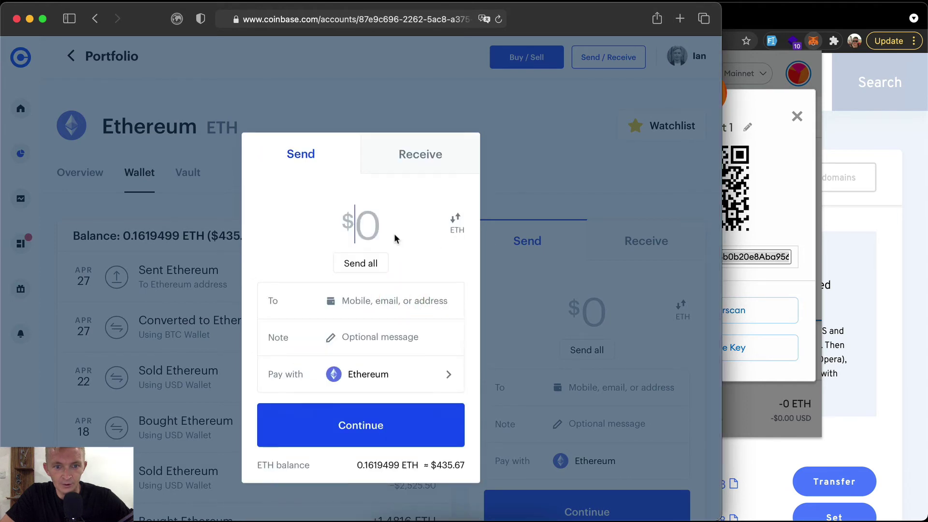
type("50")
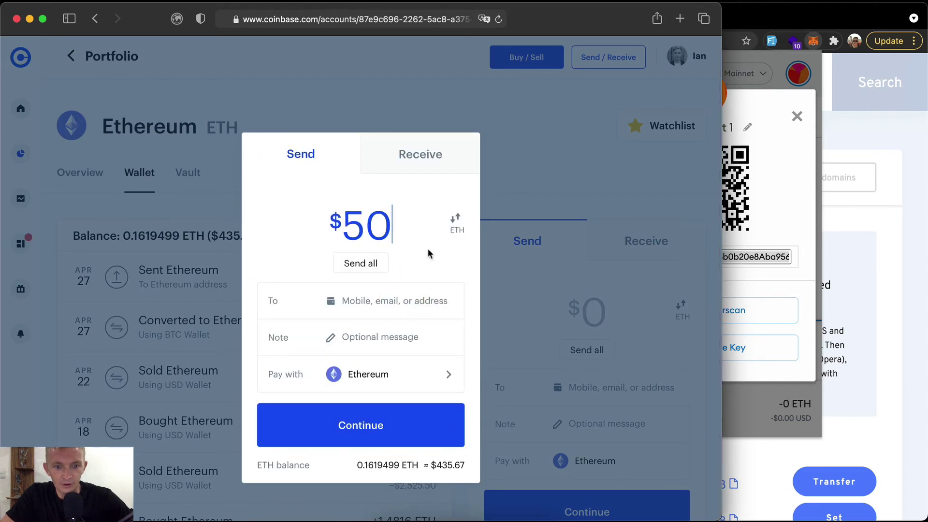
left_click(395, 338)
type("Se")
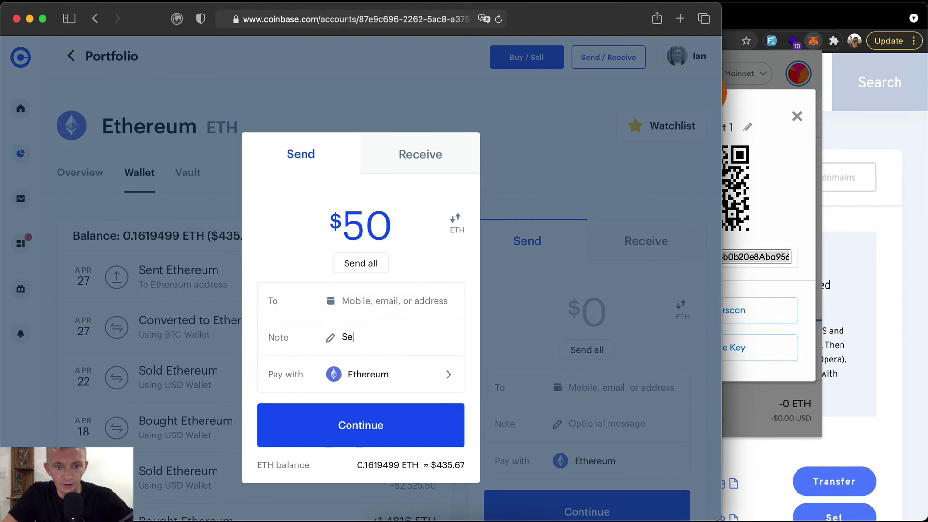
type("cond attempt ")
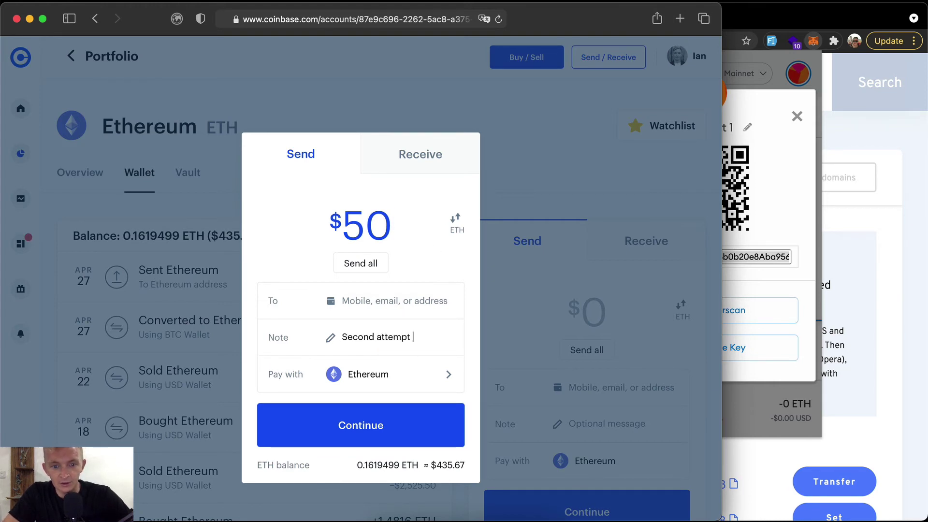
type("at ")
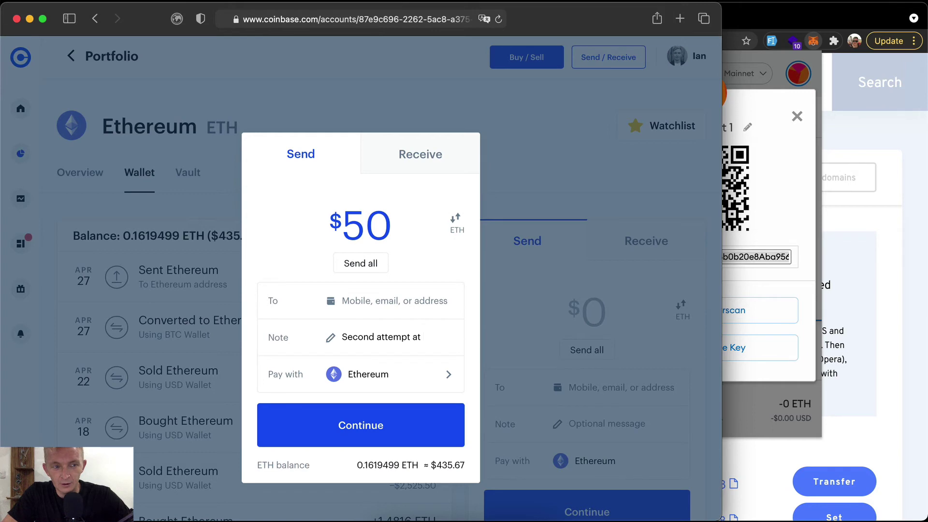
type("ENS")
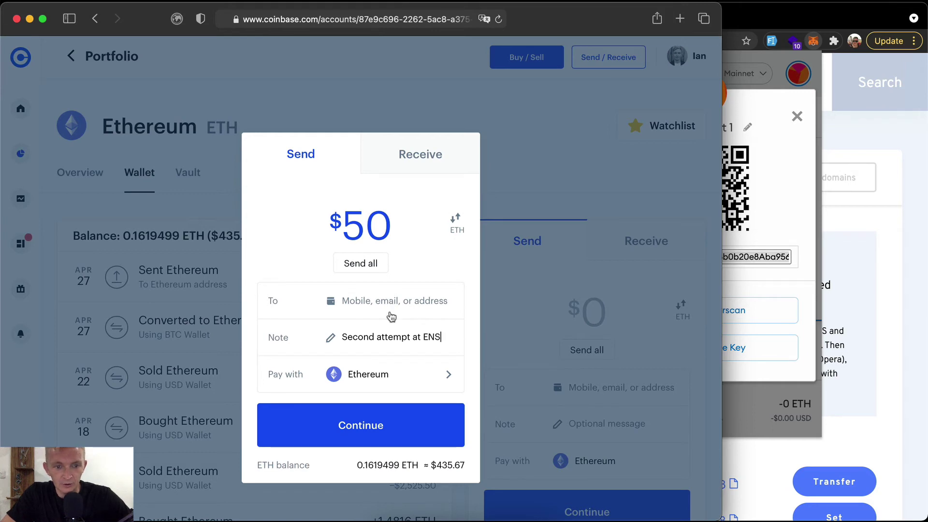
Re-paste MetaMask Account 1's address as recipient and continue to the $54.25 send summary.
left_click(773, 282)
left_click(742, 257)
key("super+c")
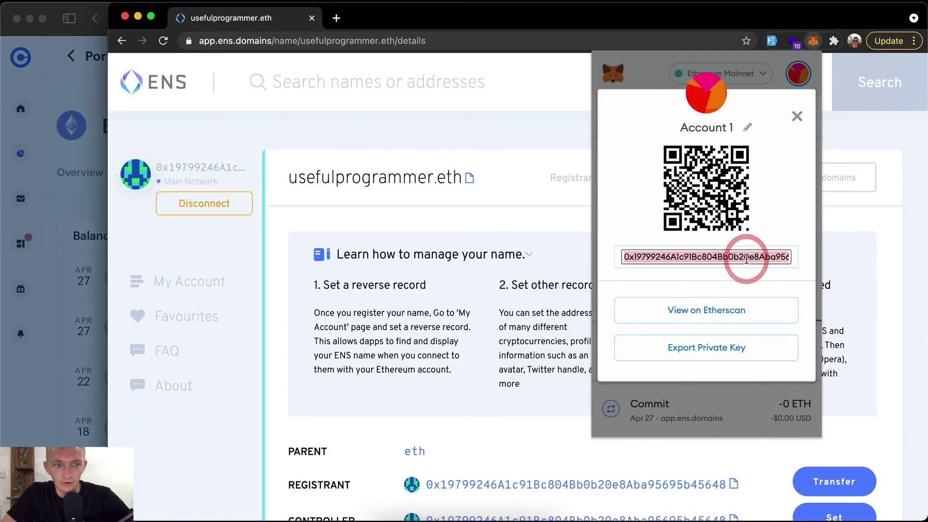
left_click(2, 334)
left_click(387, 300)
key("super+v")
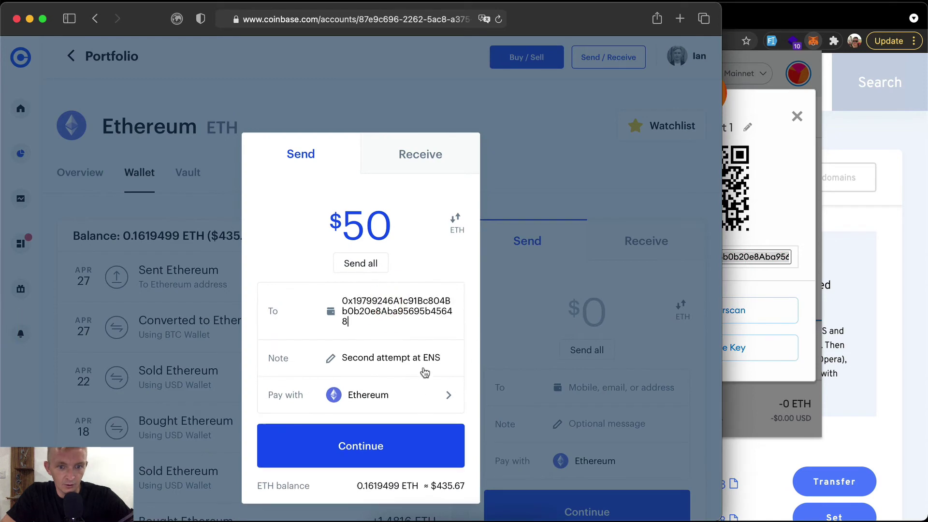
left_click(411, 441)
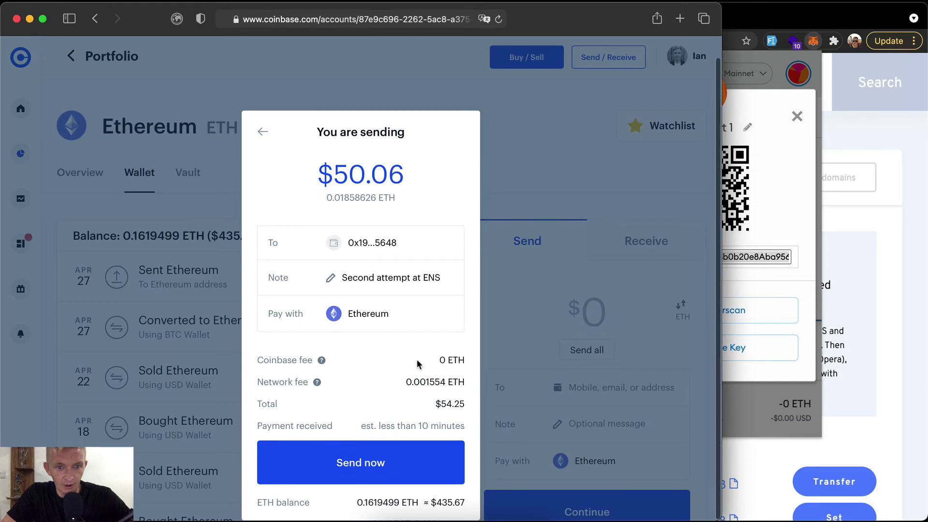
Send the ETH, enter the 2-step verification code, and dismiss the sent confirmation.
left_click(396, 462)
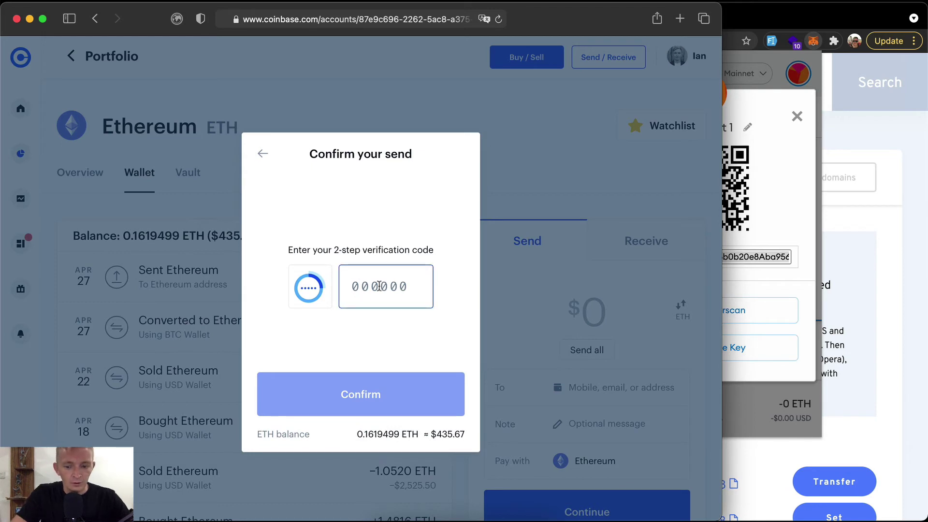
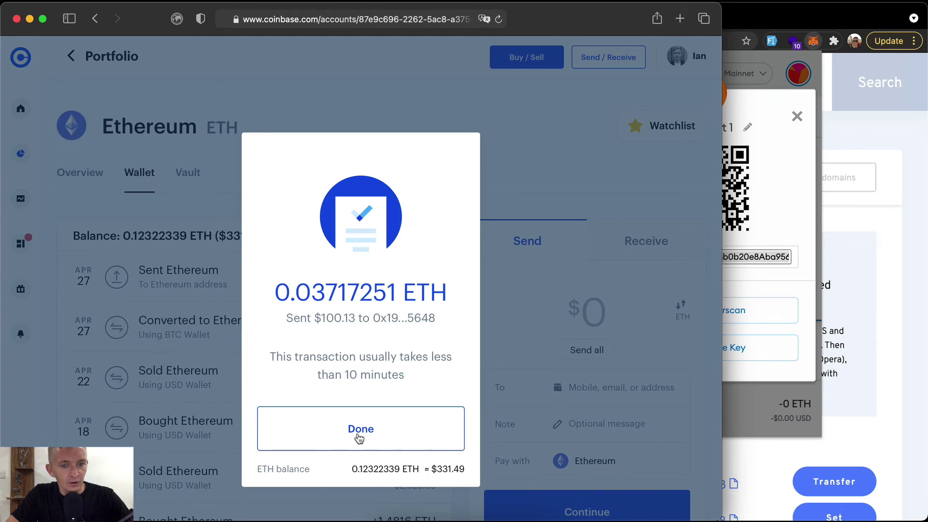
left_click(358, 437)
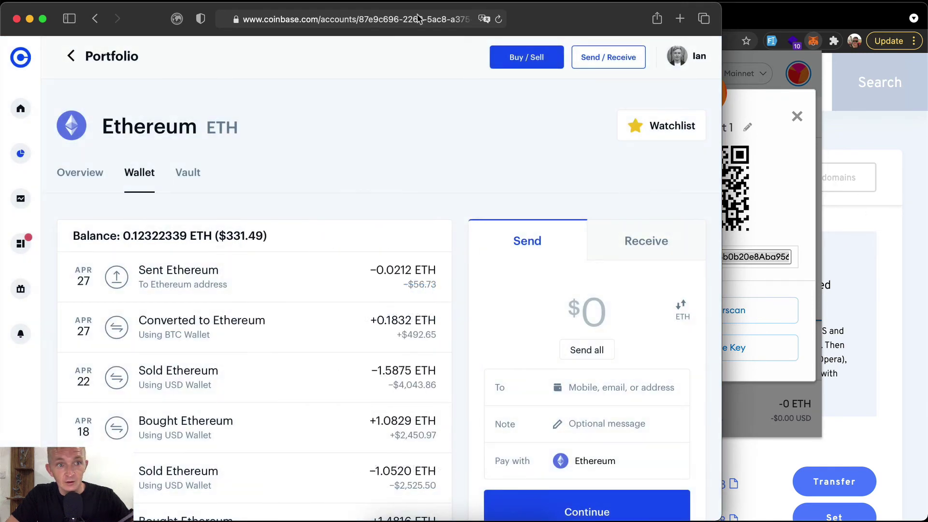
Close Coinbase and check MetaMask shows the 0.037173 ETH deposit and 0.0398 ETH balance.
left_click(15, 19)
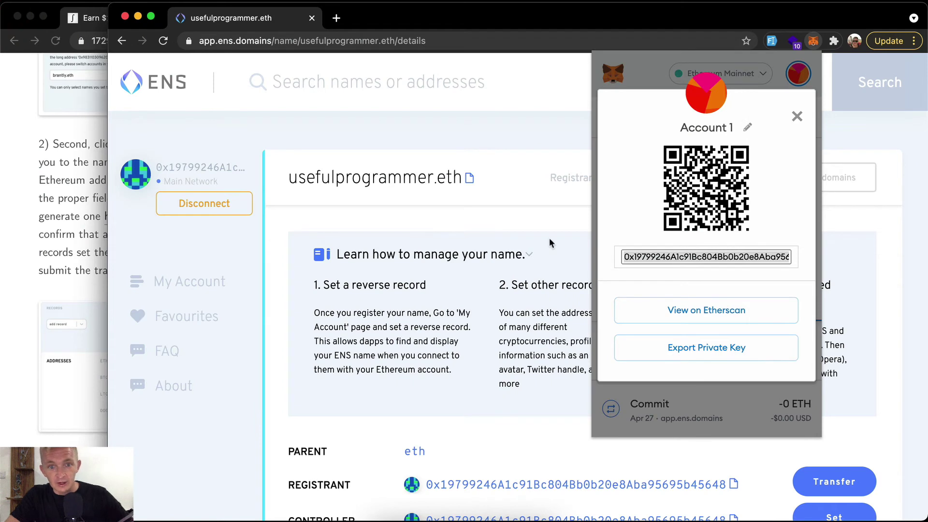
left_click(550, 236)
left_click(814, 42)
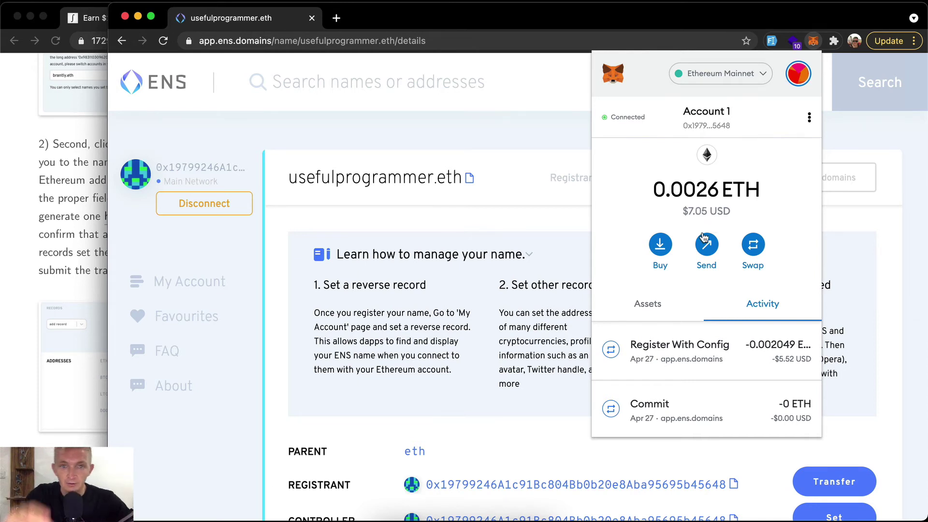
left_click_drag(681, 209, 780, 209)
left_click(779, 210)
left_click(873, 236)
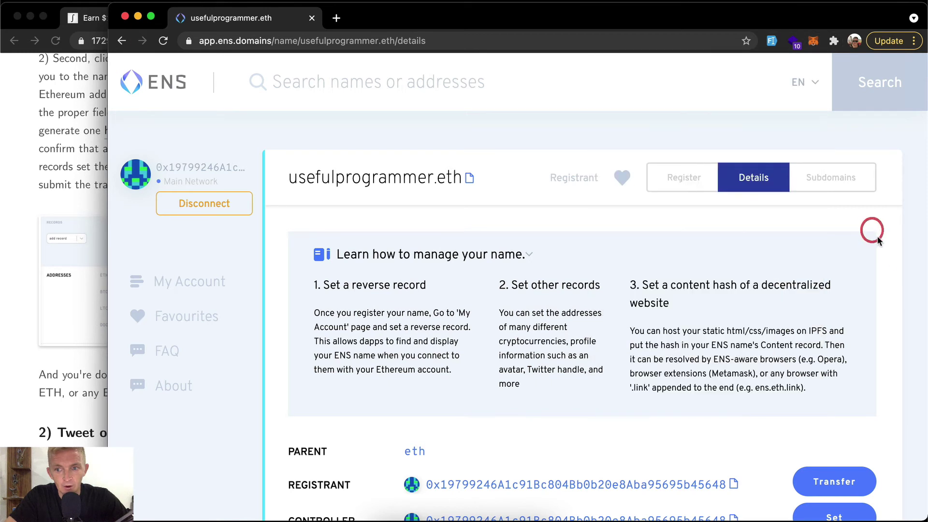
left_click(814, 40)
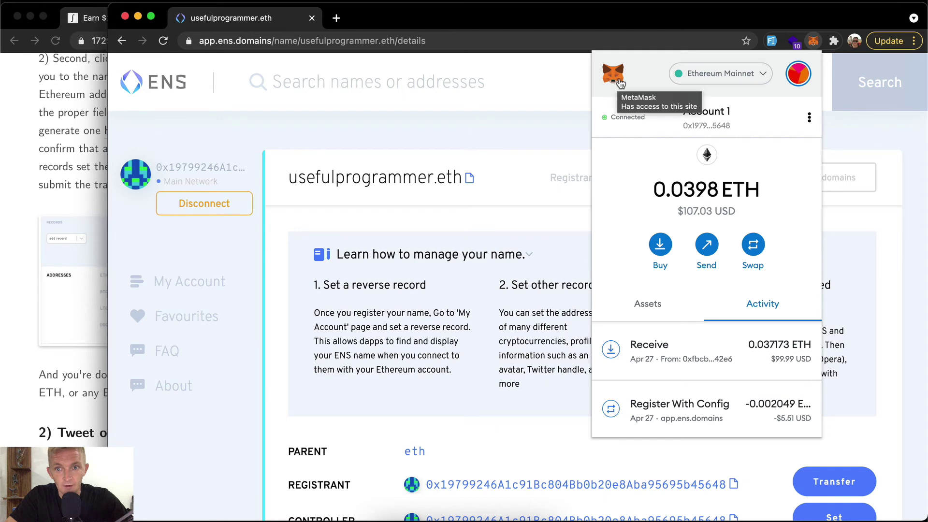
left_click(924, 188)
Review the BTC, LTC, ETH, twitter, github and url records, then submit them for confirmation.
scroll(846, 242, "down", 15)
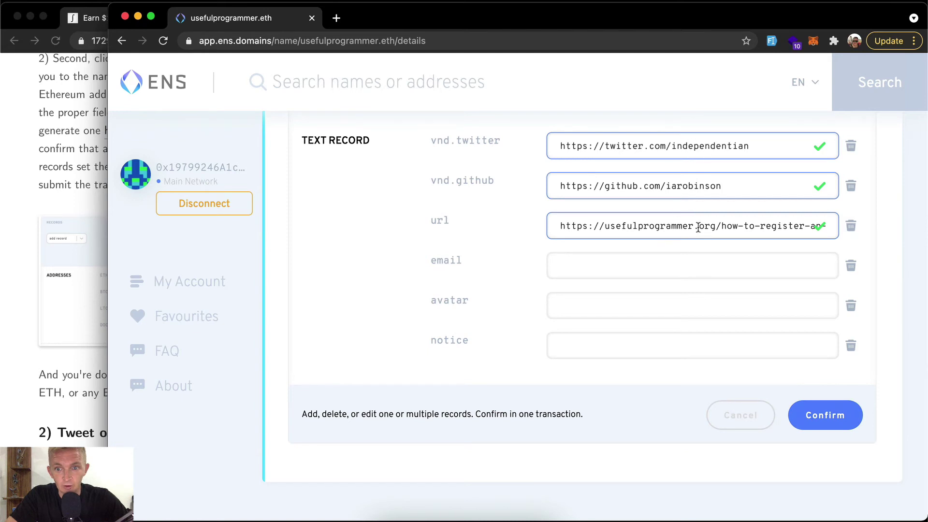
scroll(691, 232, "up", 5)
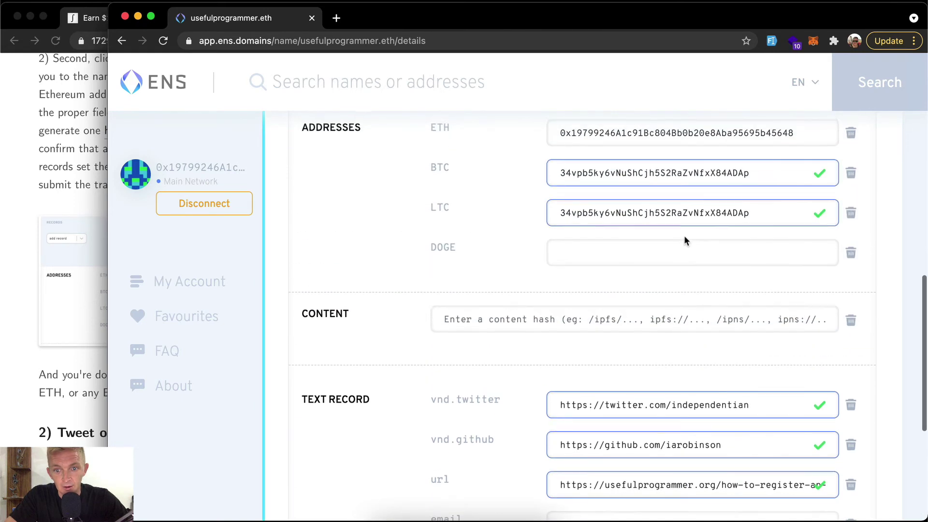
scroll(687, 241, "down", 3)
scroll(659, 354, "up", 5)
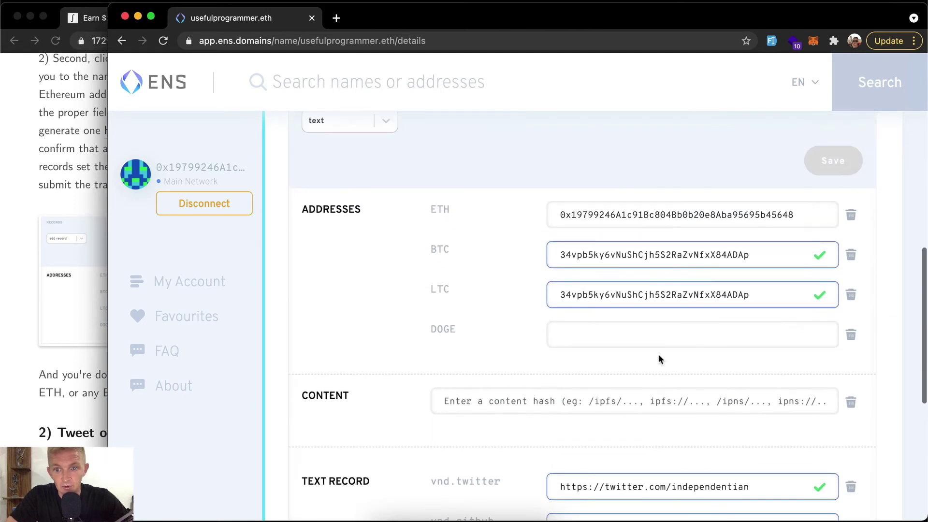
scroll(660, 358, "up", 3)
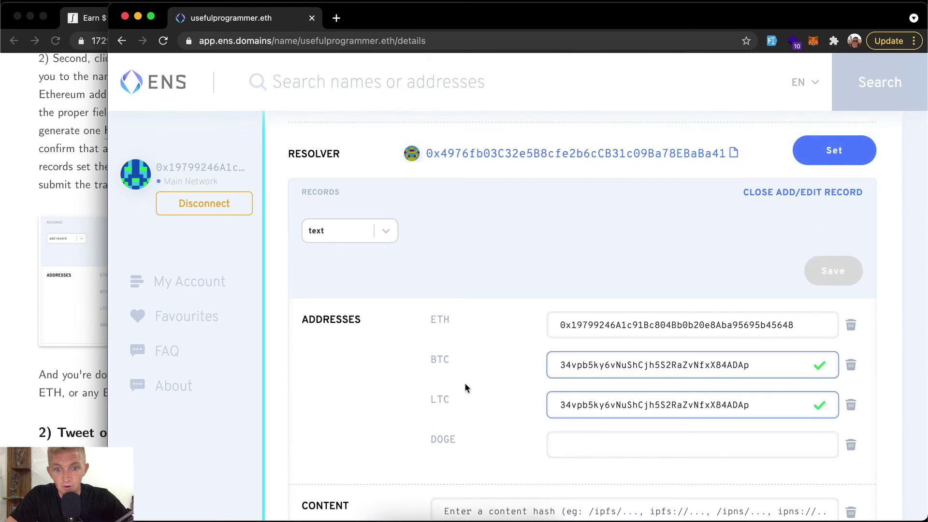
left_click(778, 323)
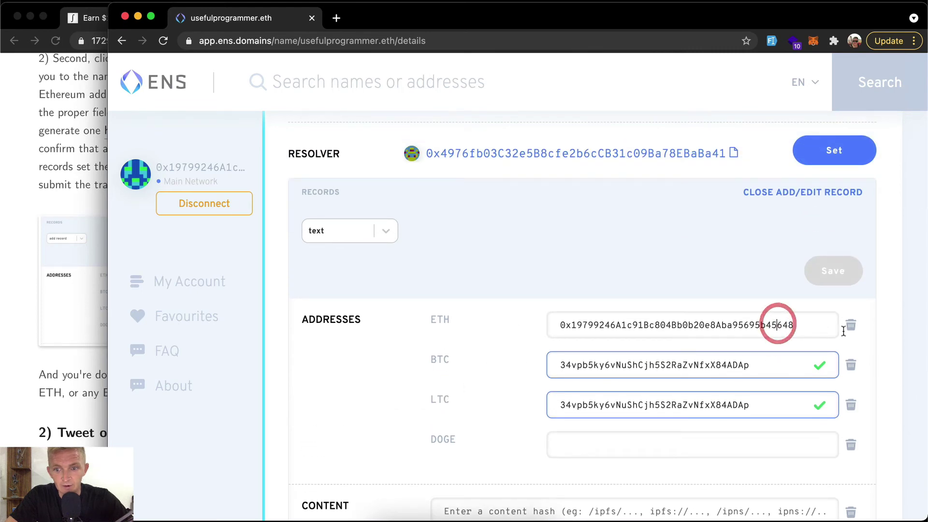
scroll(652, 289, "up", 10)
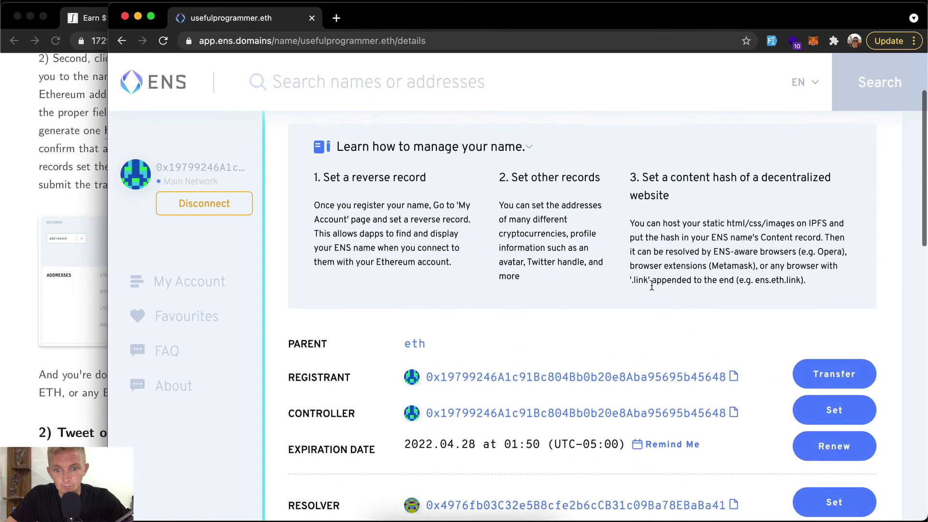
scroll(650, 285, "down", 10)
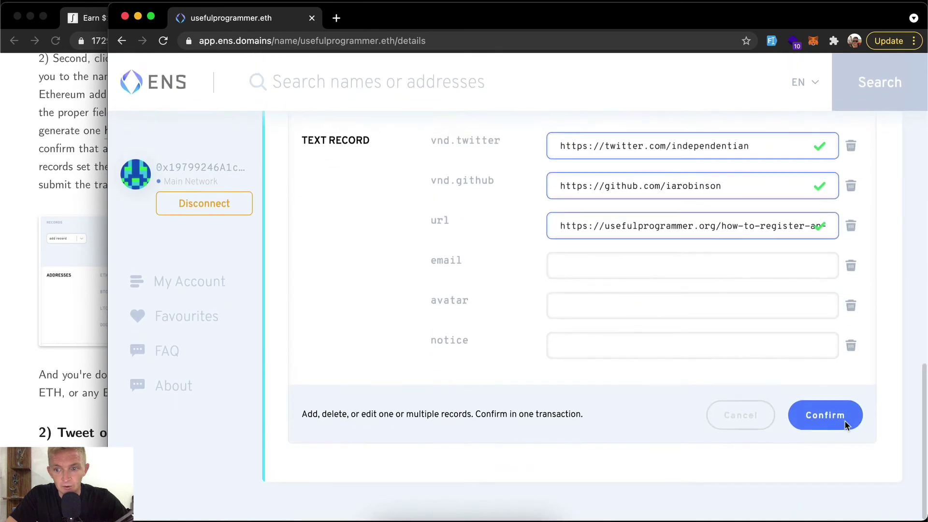
left_click(825, 415)
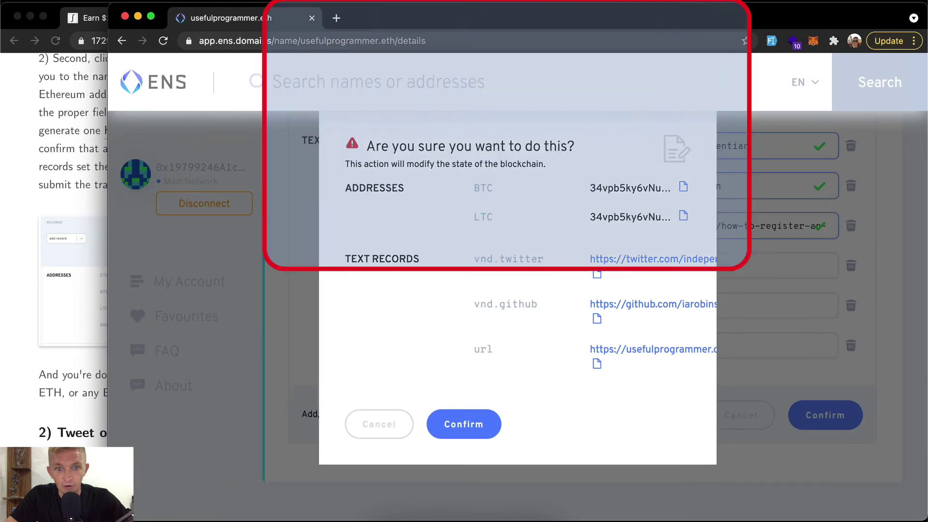
Maximize the browser, approve the record changes, and open the 0.016907 ETH Multicall request in MetaMask.
double_click(555, 20)
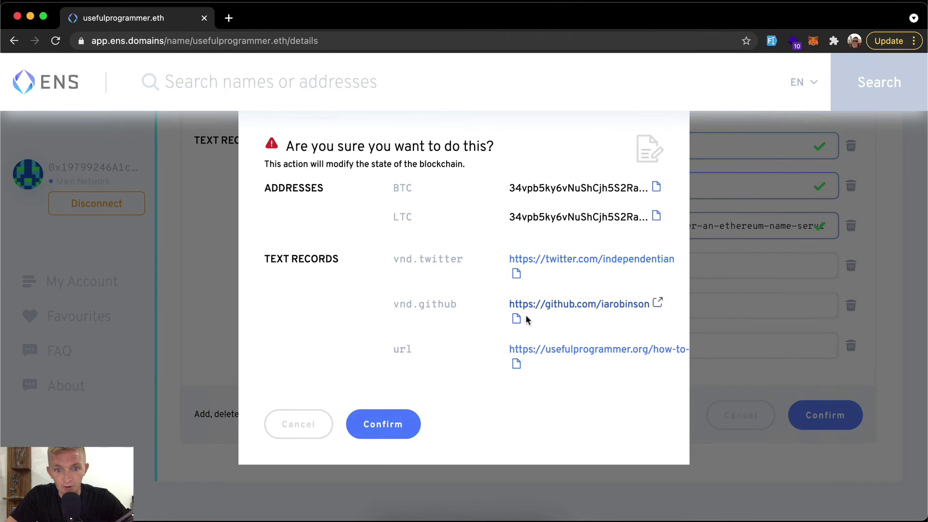
left_click(405, 431)
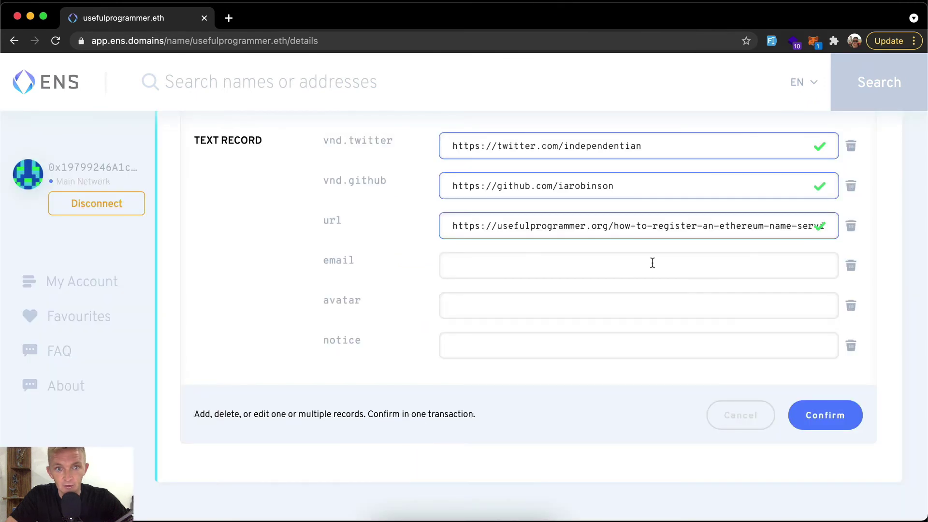
left_click(814, 40)
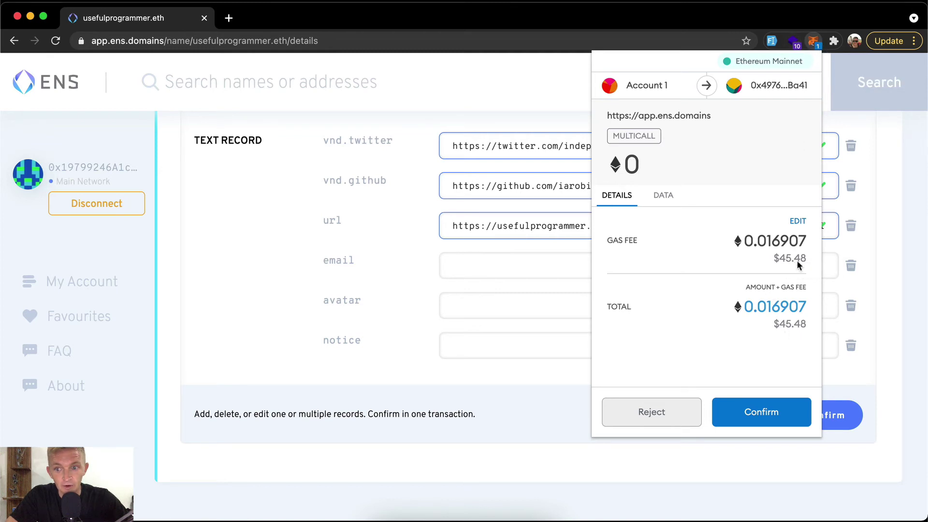
Confirm the Multicall transaction, glance at Speed Up gas options, and leave them unchanged.
left_click(762, 412)
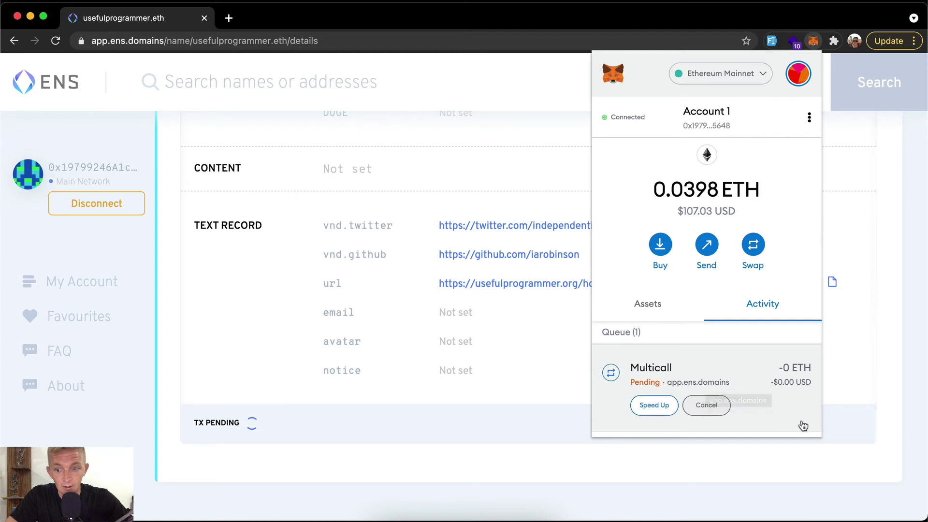
left_click(652, 407)
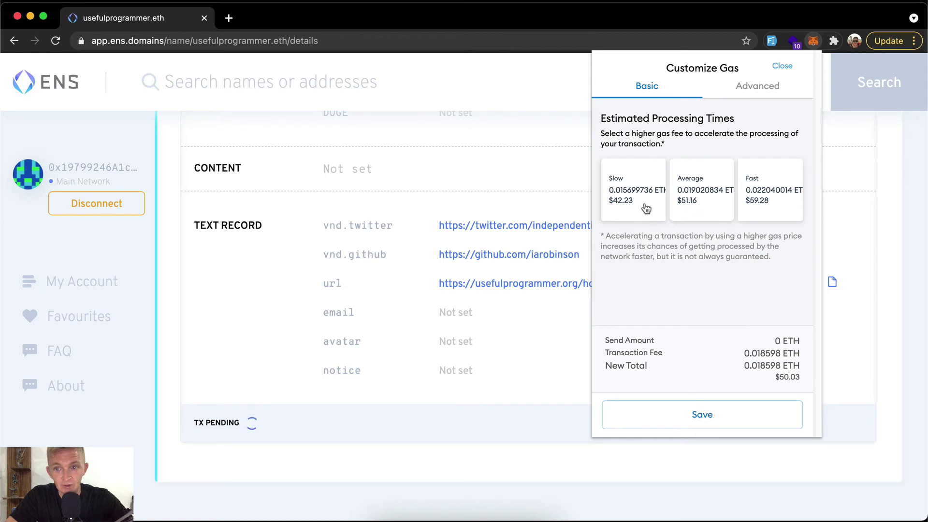
left_click(784, 66)
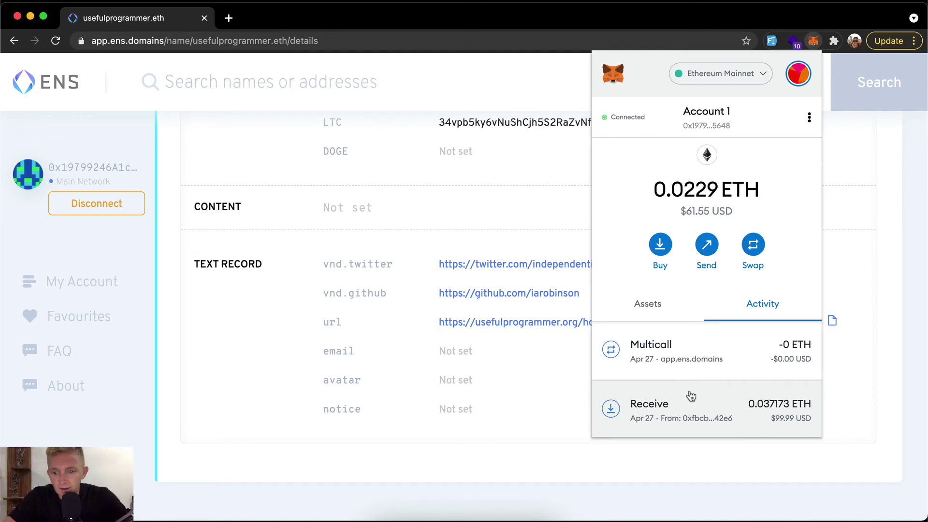
Close MetaMask and scroll usefulprogrammer.eth's Details page to review the saved BTC, LTC and text records.
scroll(691, 396, "down", 4)
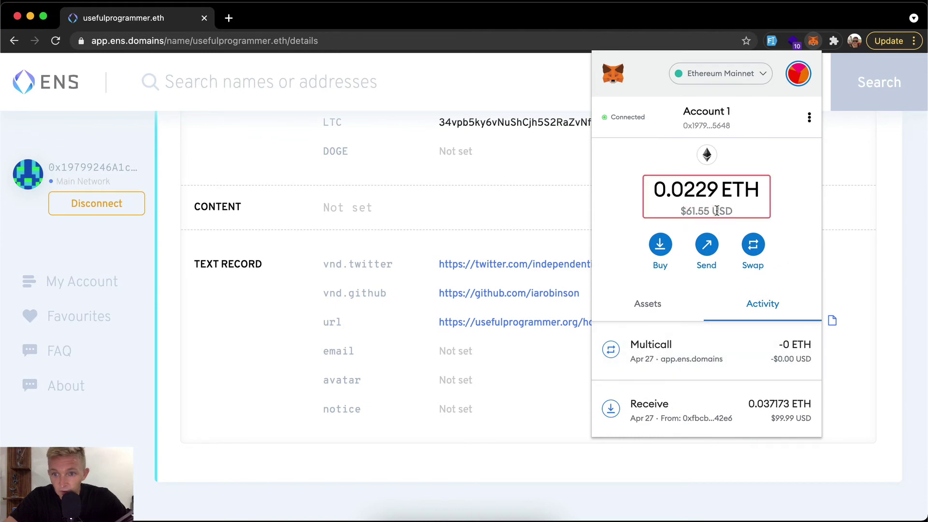
left_click(888, 231)
scroll(671, 232, "up", 12)
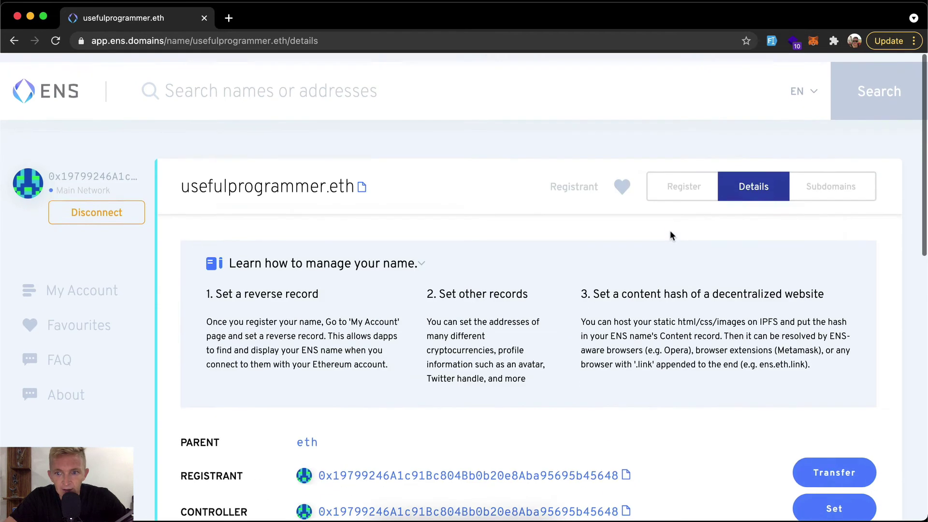
scroll(671, 232, "down", 7)
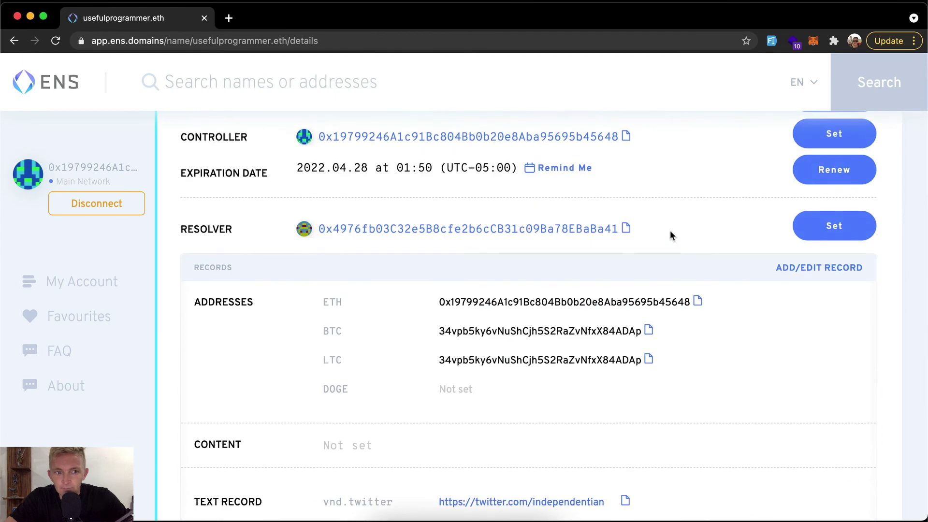
scroll(670, 231, "down", 1)
scroll(670, 232, "down", 5)
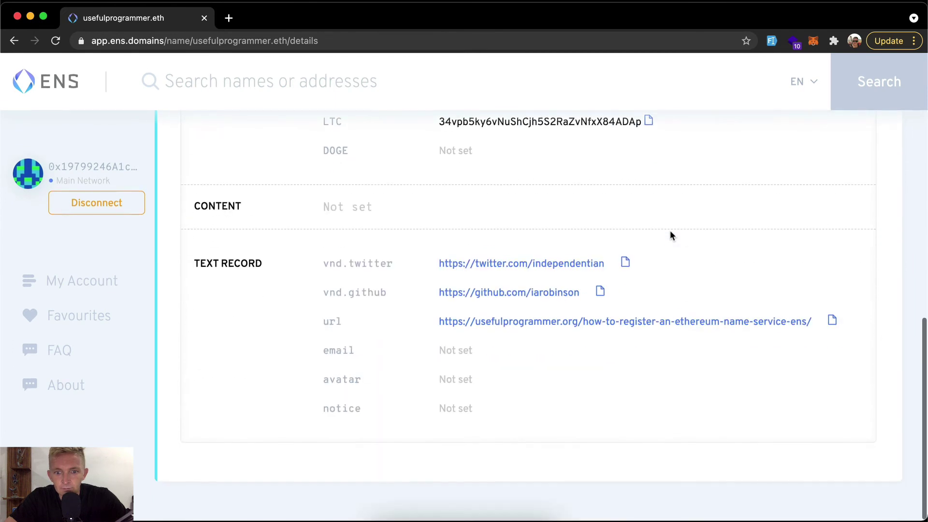
scroll(670, 232, "up", 12)
scroll(670, 231, "down", 4)
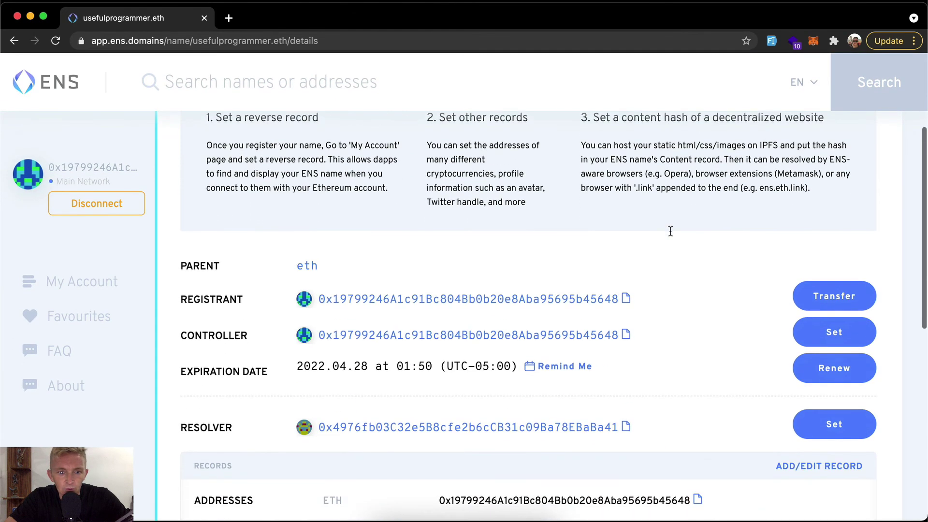
Google usefulprogrammer.eth in a new tab, then switch back to the ENS details tab.
left_click(228, 19)
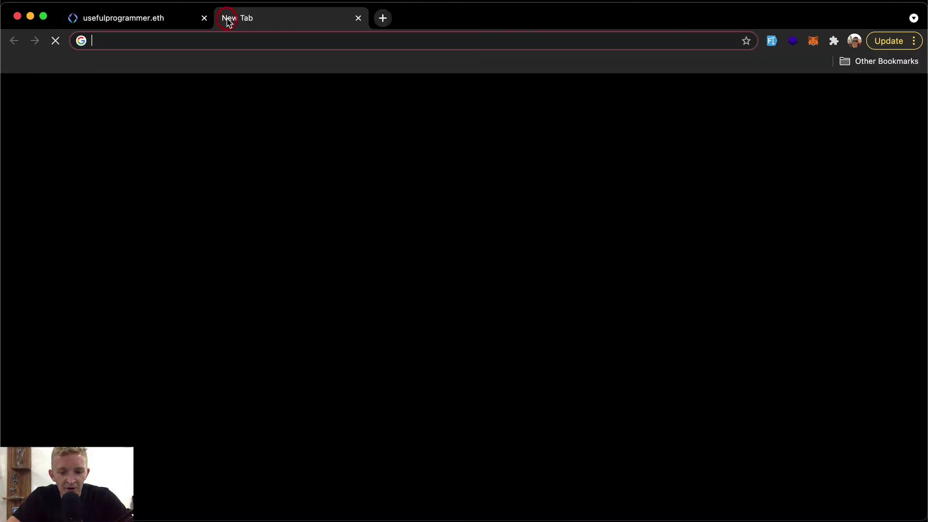
type("usefulprogrammer.org")
key("BackSpace")
key("BackSpace")
key("BackSpace")
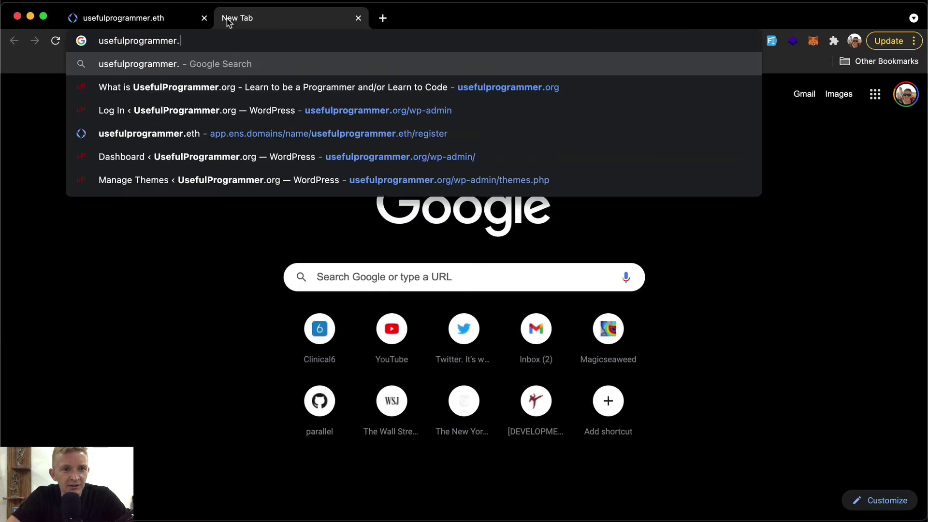
type("eth")
key("Return")
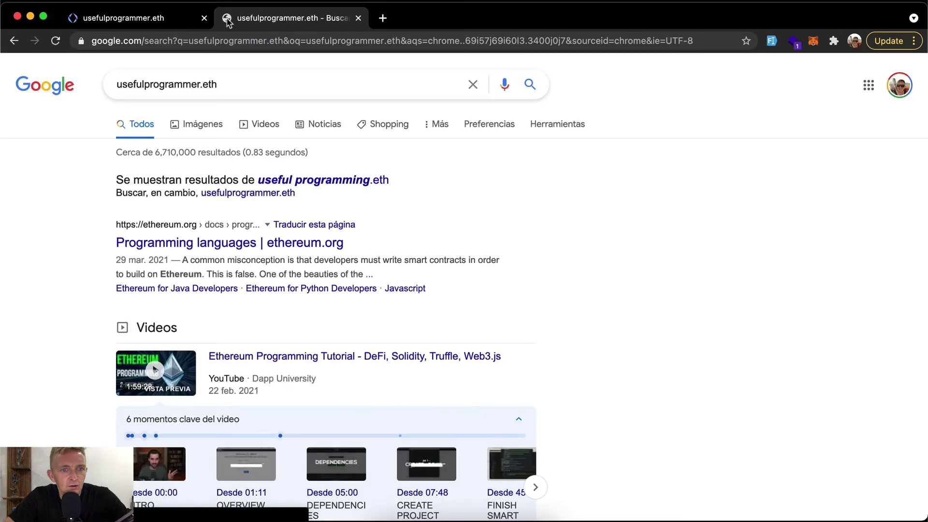
left_click(136, 18)
scroll(611, 259, "up", 3)
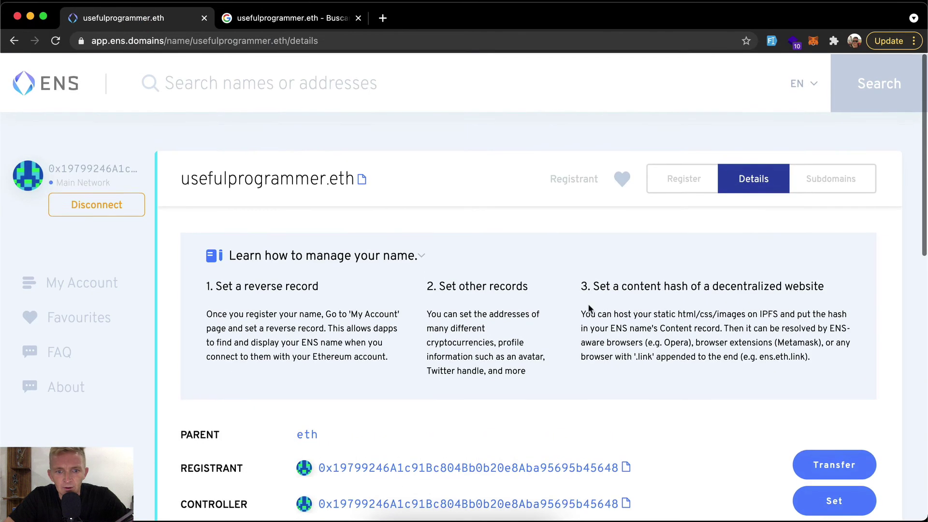
left_click(814, 44)
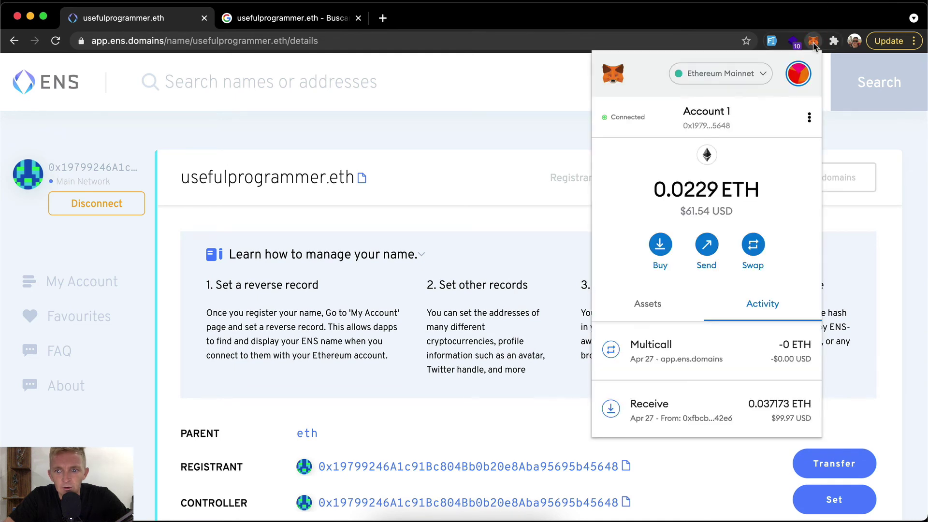
scroll(780, 201, "down", 3)
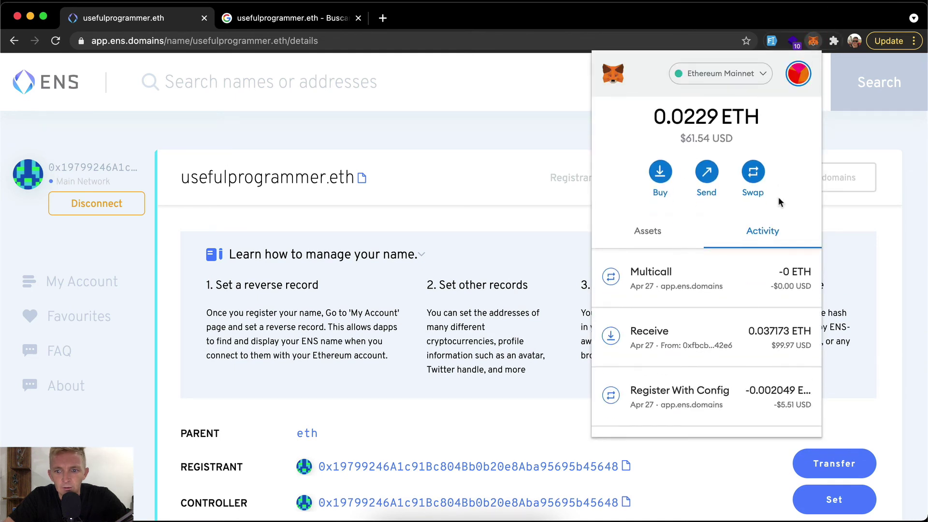
left_click(647, 244)
left_click(647, 237)
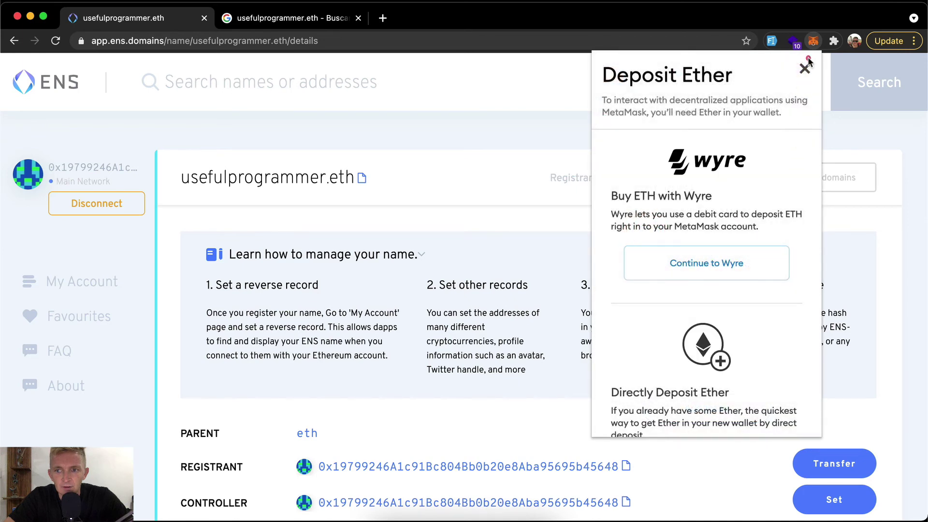
left_click(805, 69)
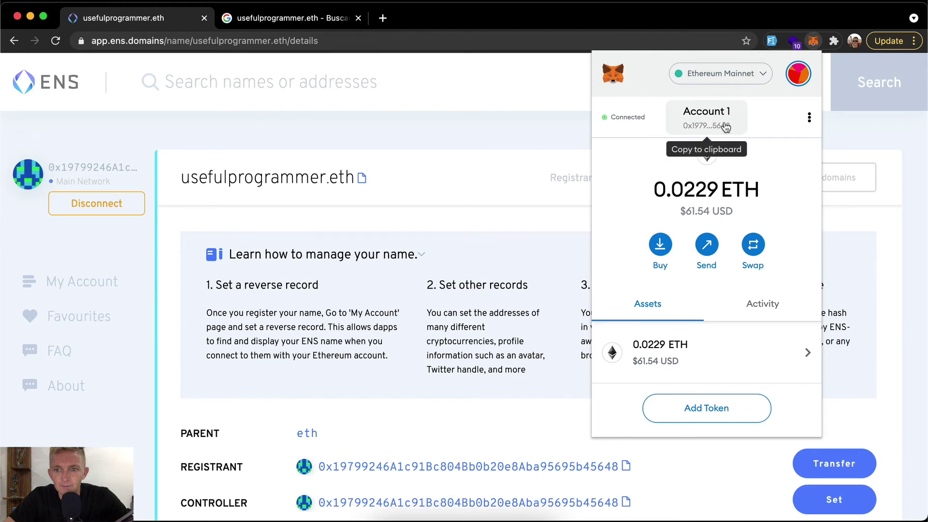
left_click(809, 117)
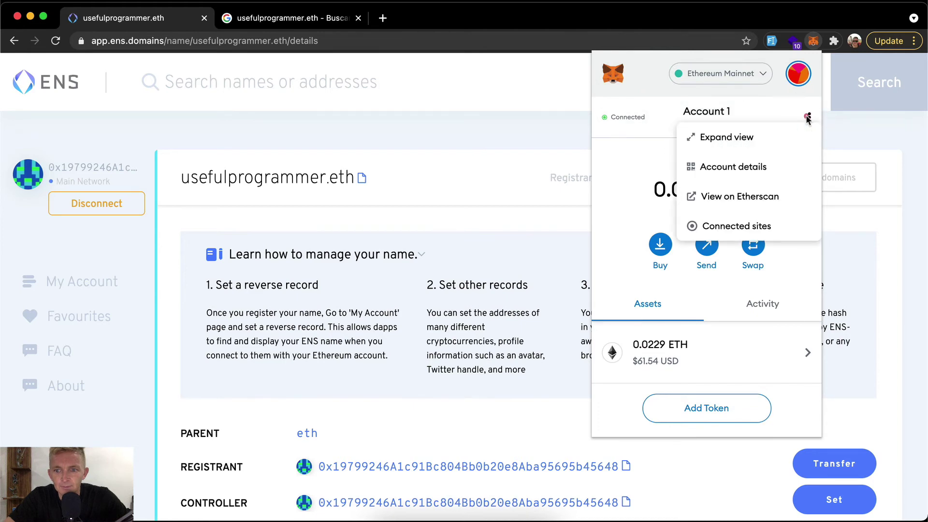
left_click(900, 177)
scroll(901, 179, "down", 15)
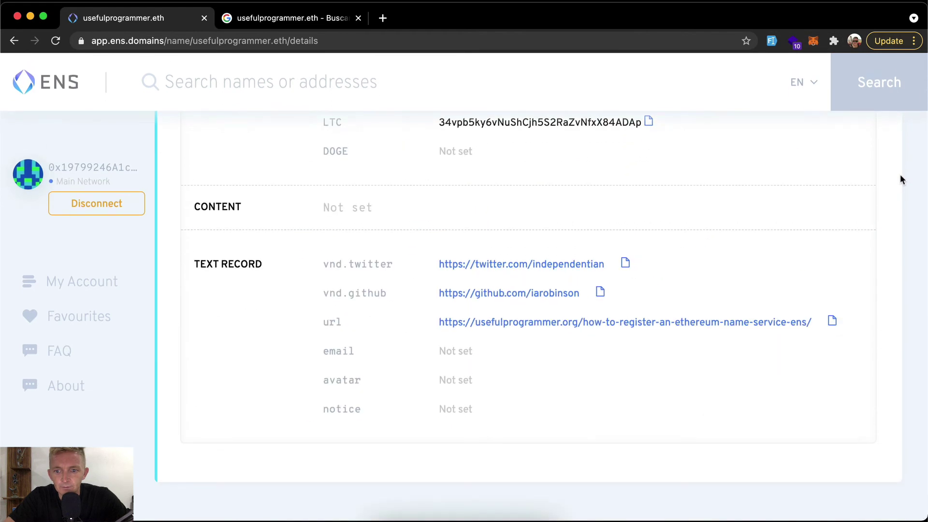
scroll(900, 179, "up", 15)
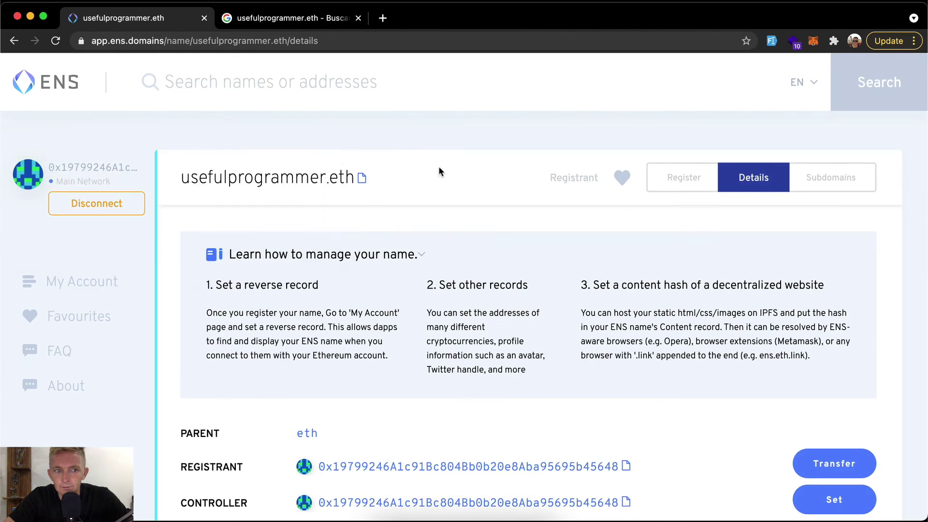
Enter 'usefulprogramme' in the ENS App name search box.
left_click(327, 73)
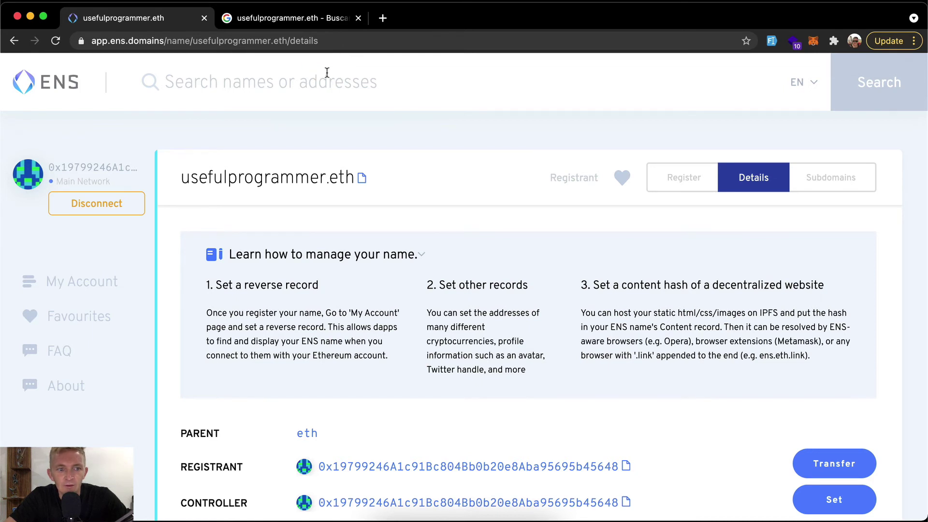
type("u")
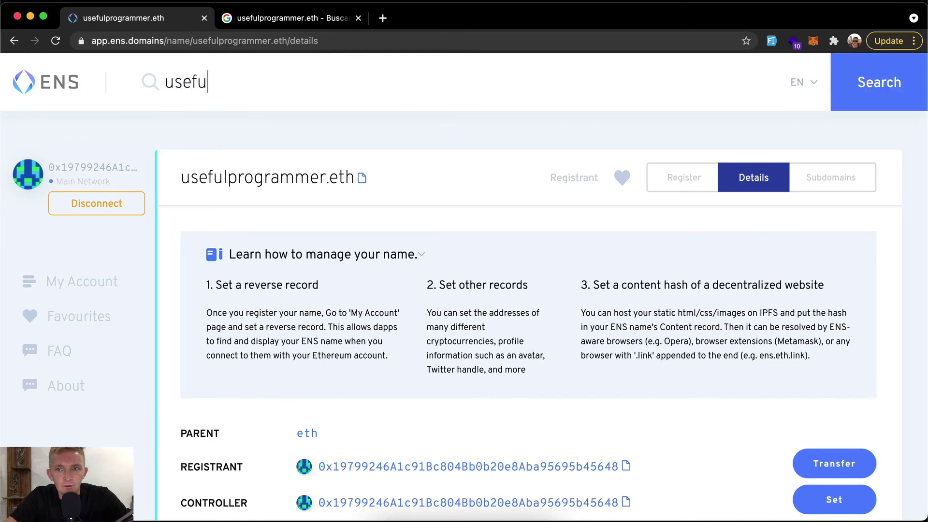
type("sefu")
type("lprogrammer.eth")
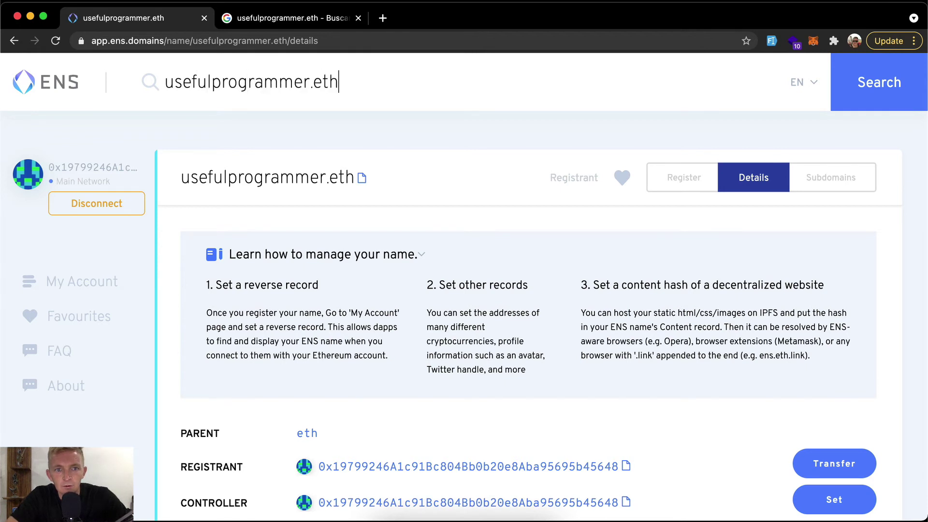
Look up usefulprogrammer.eth, scroll through its records, and open its Subdomains page.
key("Return")
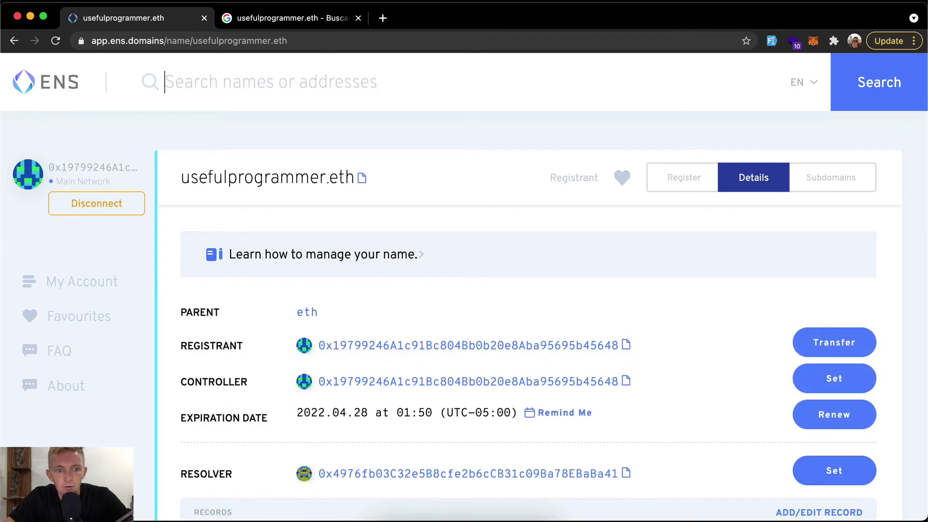
scroll(471, 176, "down", 3)
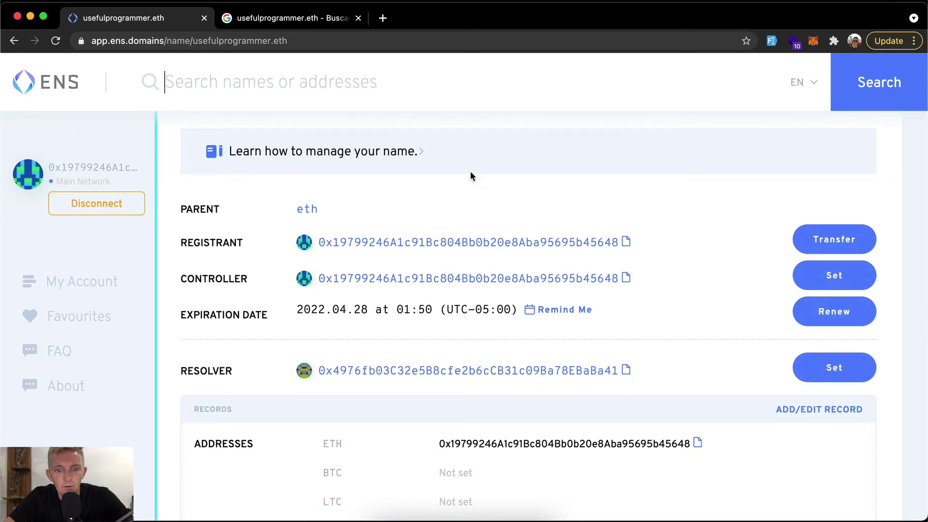
scroll(471, 174, "down", 9)
scroll(471, 175, "up", 2)
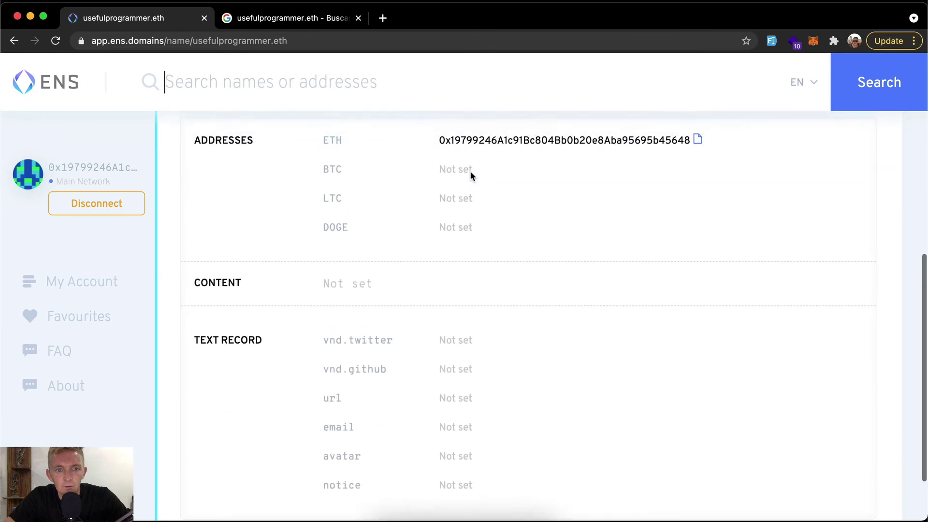
scroll(534, 166, "down", 3)
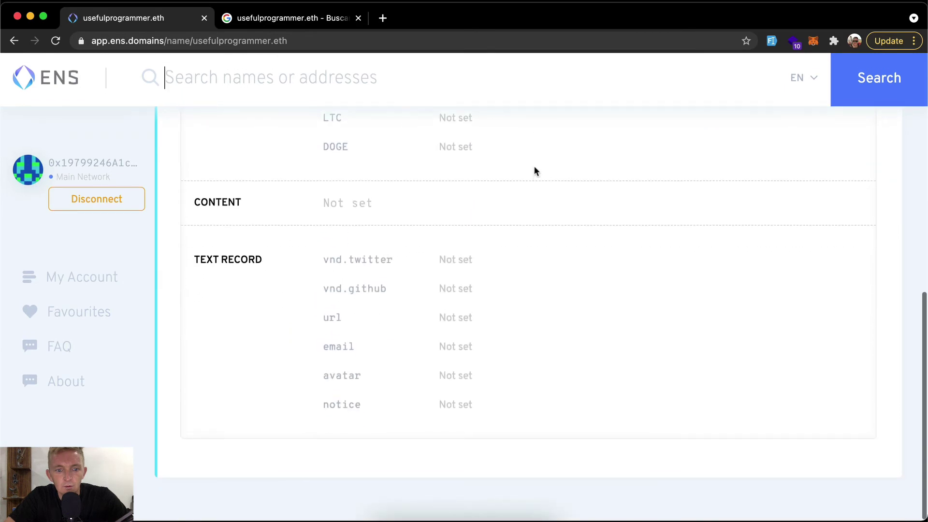
scroll(535, 166, "up", 14)
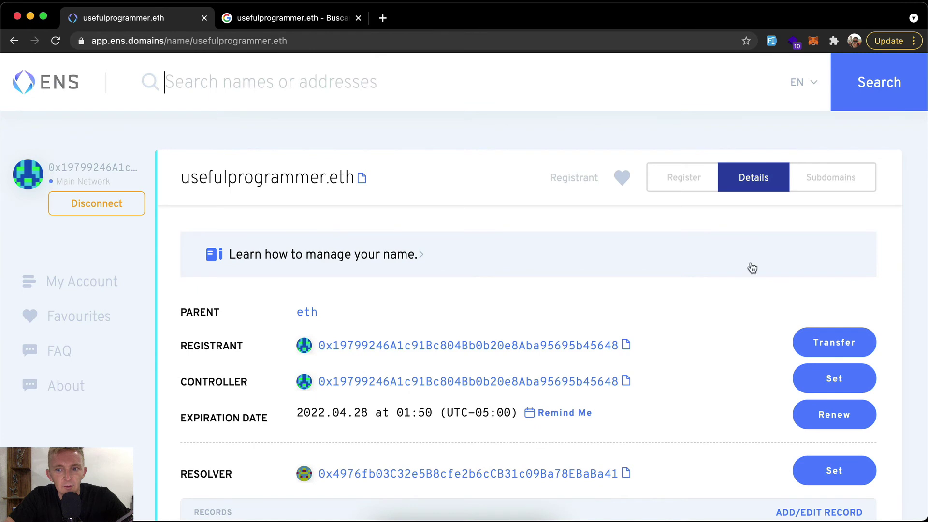
left_click(805, 184)
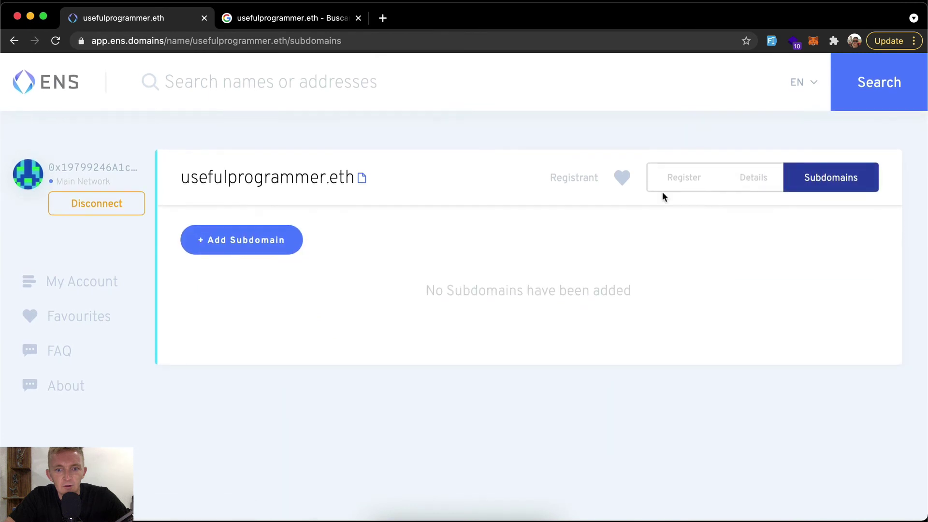
Return to the name's details and confirm on Register that usefulprogrammer.eth is already registered.
left_click(734, 188)
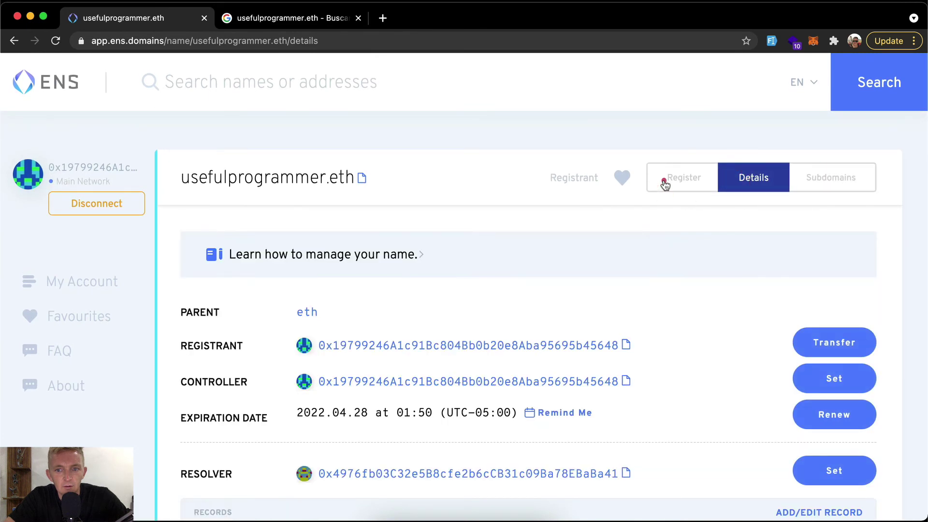
left_click(665, 184)
left_click_drag(228, 250, 375, 253)
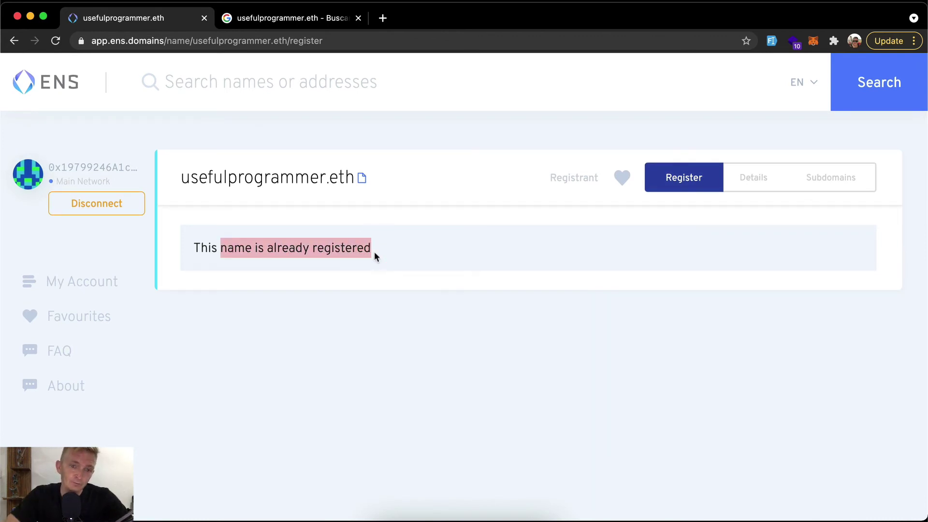
Copy the name usefulprogrammer.eth and search it on Google in a new tab.
left_click(363, 178)
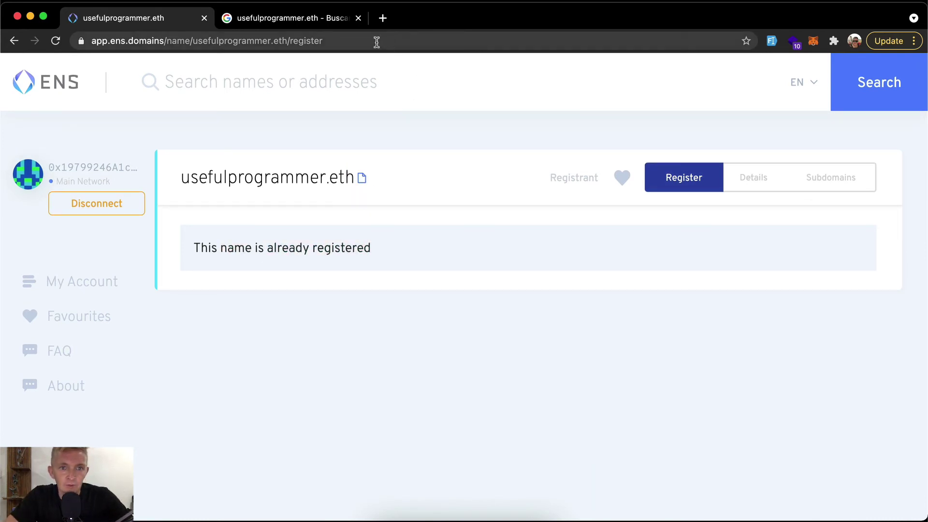
left_click(383, 19)
key("super+v")
key("Return")
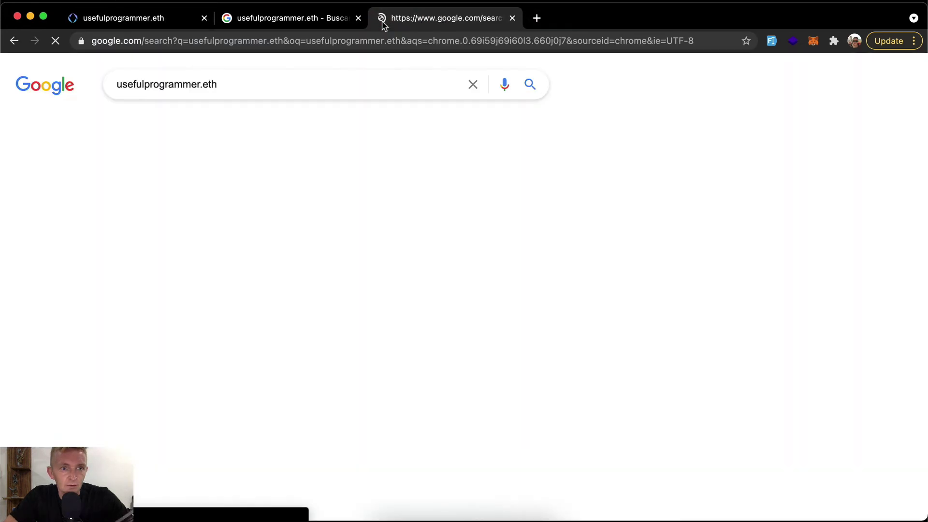
Close both Google search result tabs for usefulprogrammer.eth.
left_click(511, 18)
left_click(310, 18)
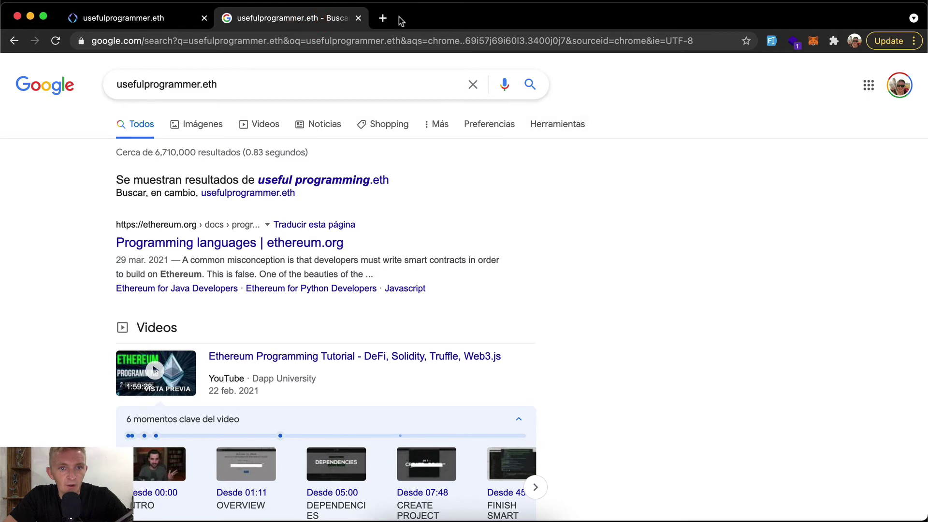
left_click(358, 19)
Narrow the ENS window to reveal the 1729.com article beside it.
left_click_drag(1, 185, 445, 196)
left_click(165, 169)
scroll(165, 168, "up", 2)
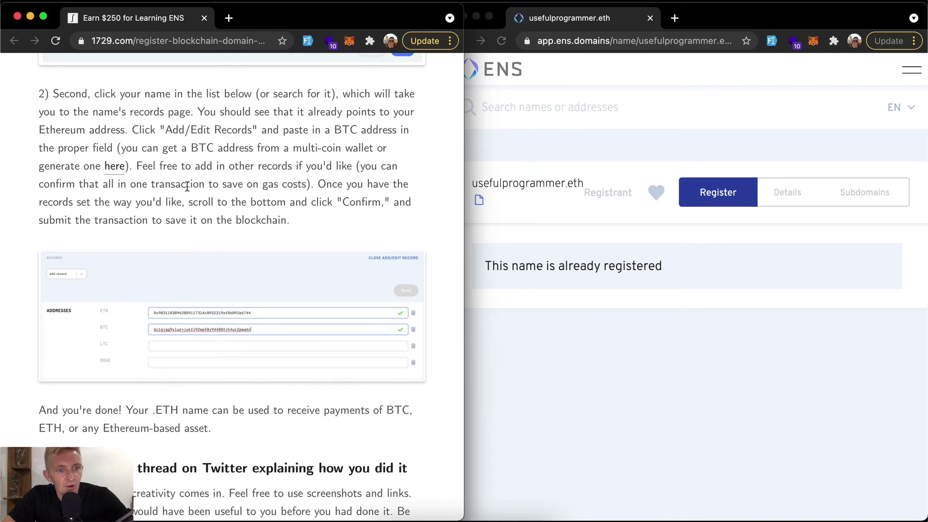
Scroll down through the 1729.com ENS task article.
left_click_drag(142, 123, 176, 199)
left_click(179, 198)
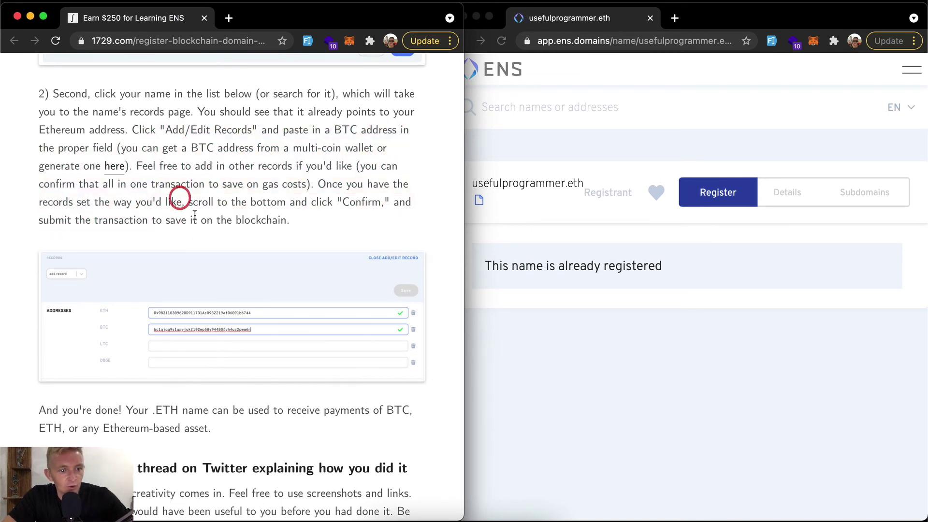
scroll(188, 208, "down", 3)
scroll(196, 242, "down", 1)
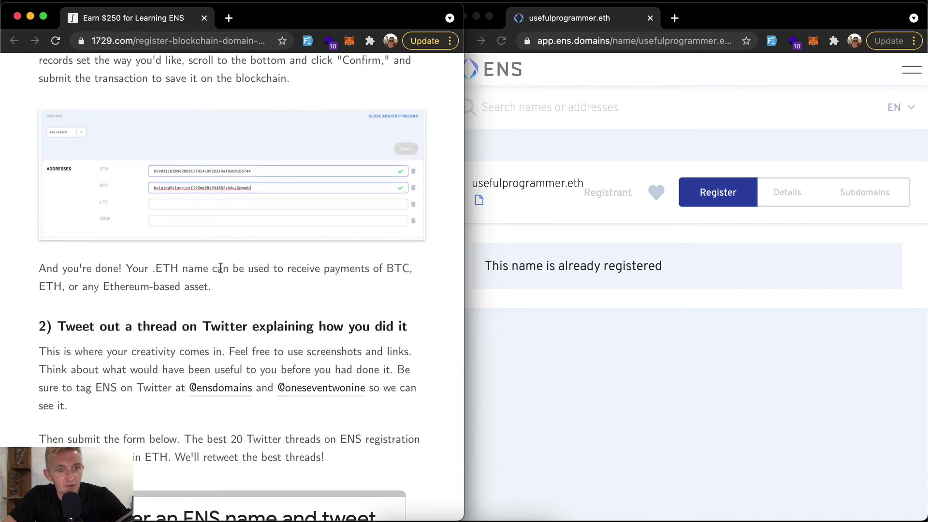
scroll(220, 268, "down", 2)
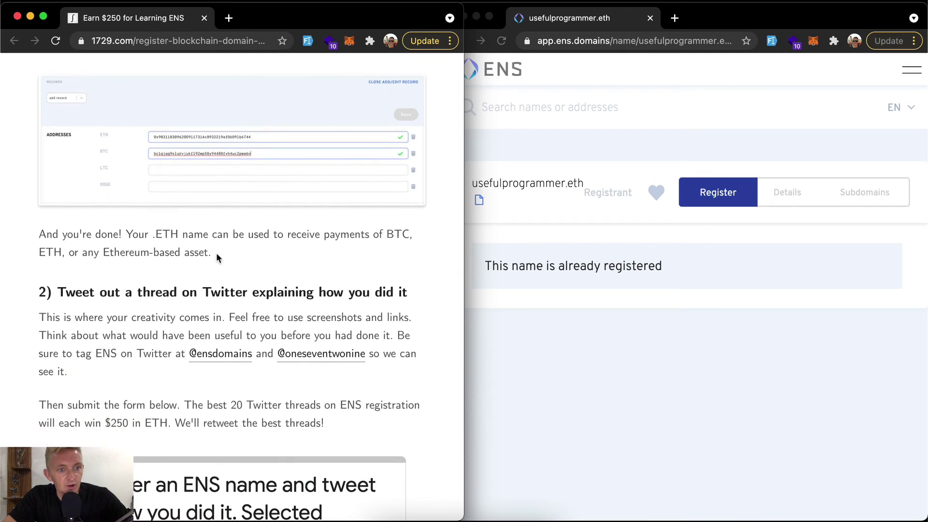
scroll(216, 254, "down", 1)
Close the MetaMask wallet popup and restore the ENS window to the right half.
left_click(637, 368)
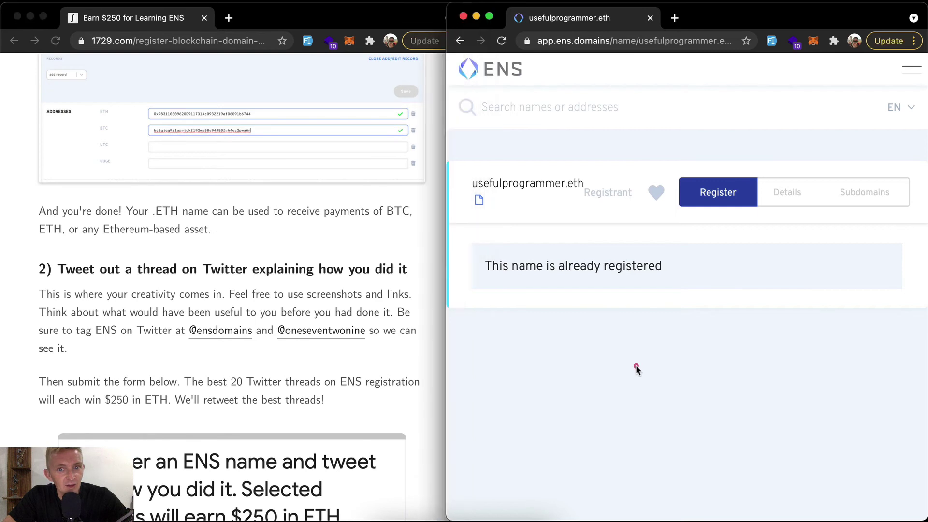
left_click(629, 43)
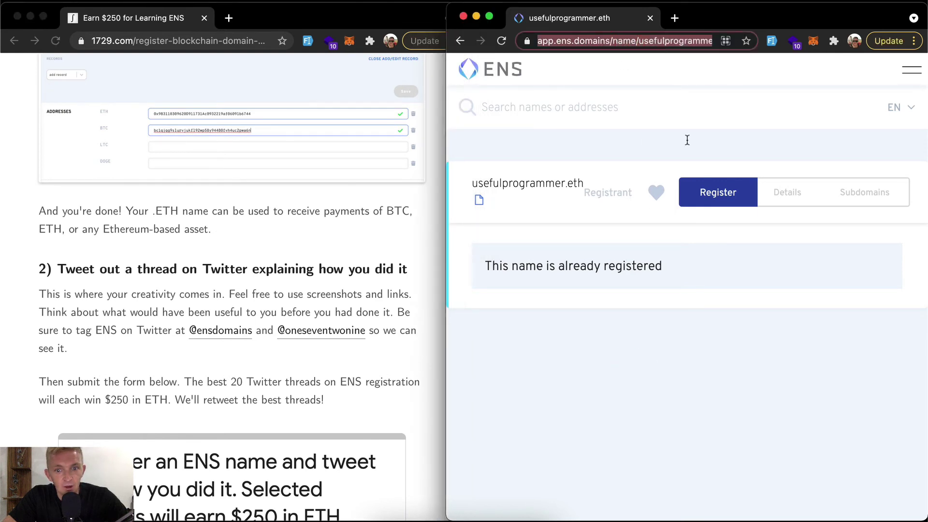
double_click(686, 25)
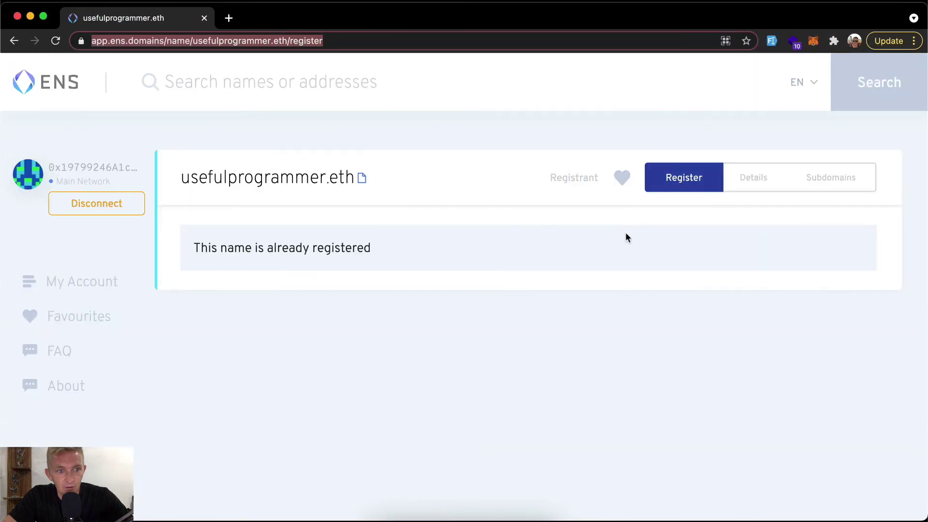
left_click(813, 43)
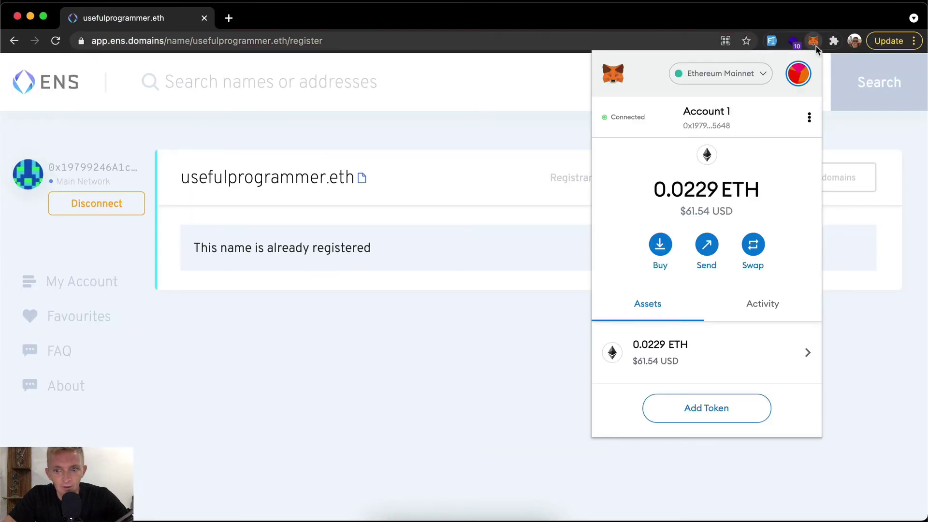
left_click(814, 42)
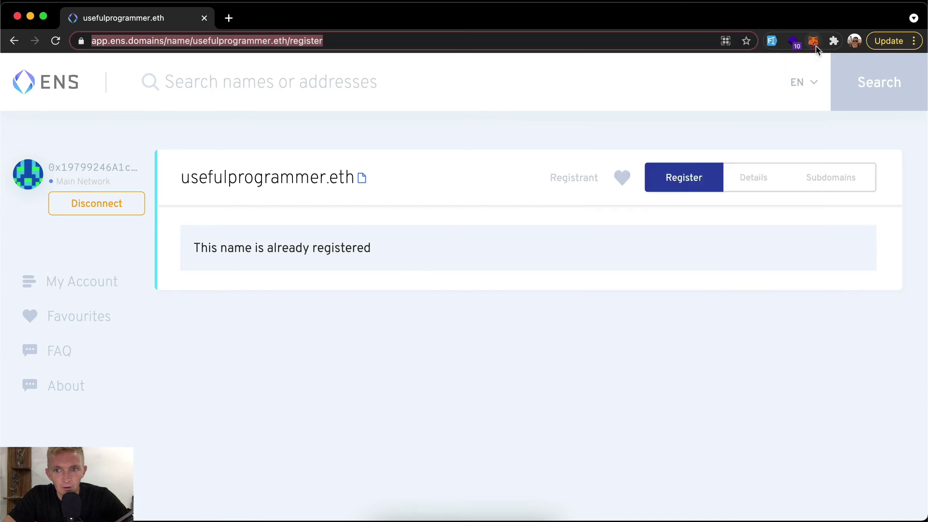
double_click(675, 10)
Continue scrolling down the 1729.com article beside the ENS page.
left_click(312, 228)
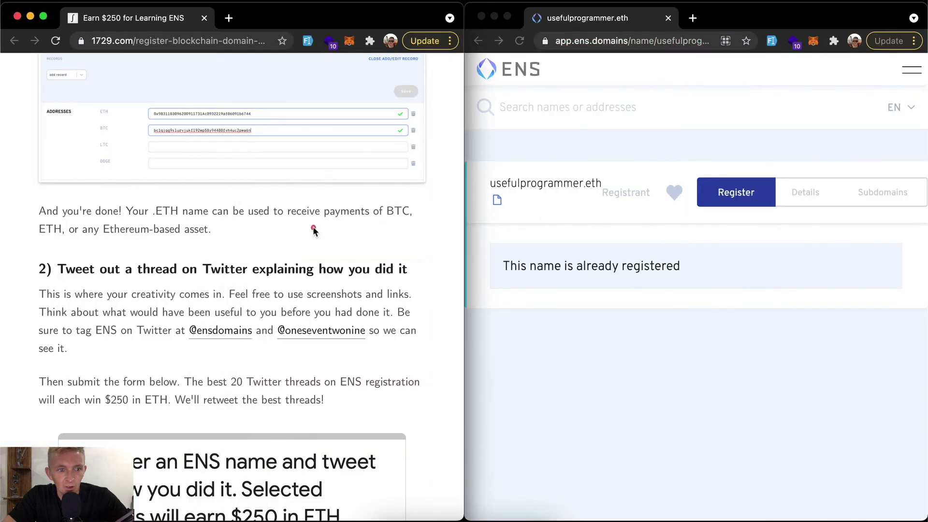
scroll(314, 237, "down", 5)
scroll(315, 242, "down", 3)
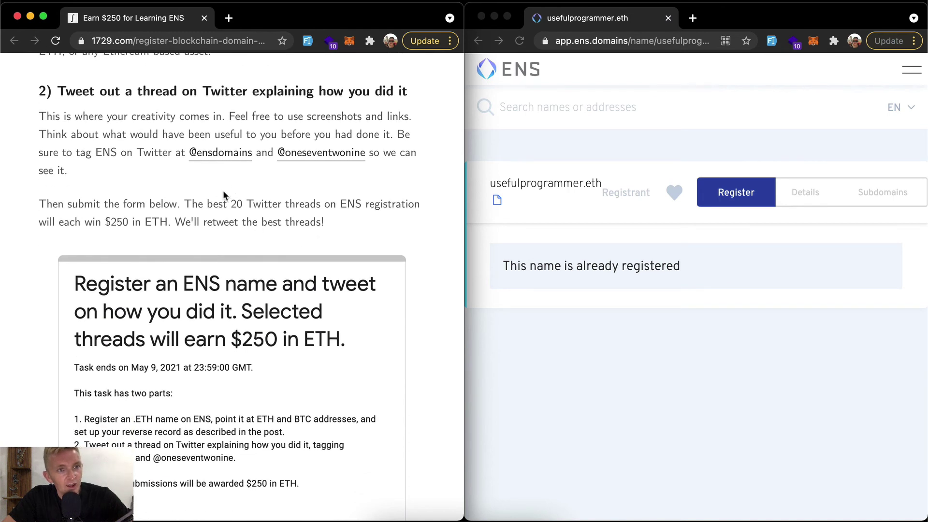
double_click(124, 42)
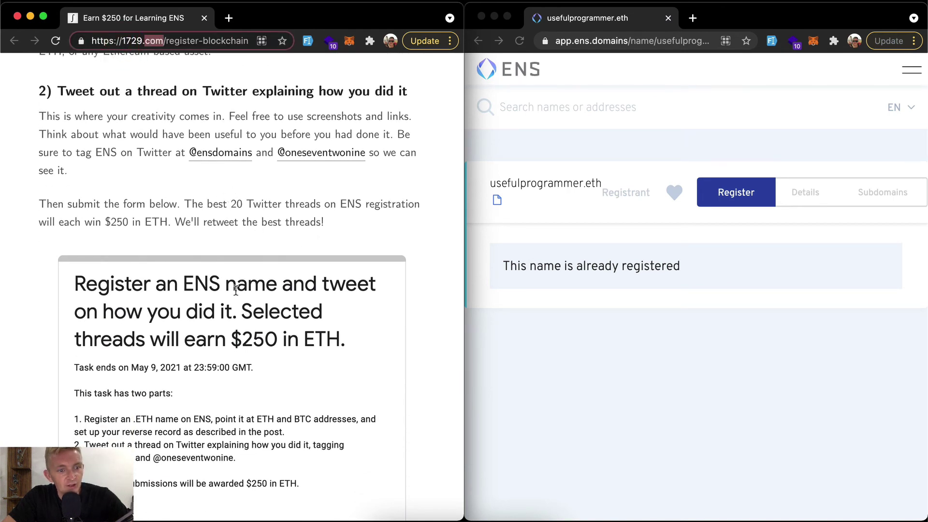
left_click(213, 309)
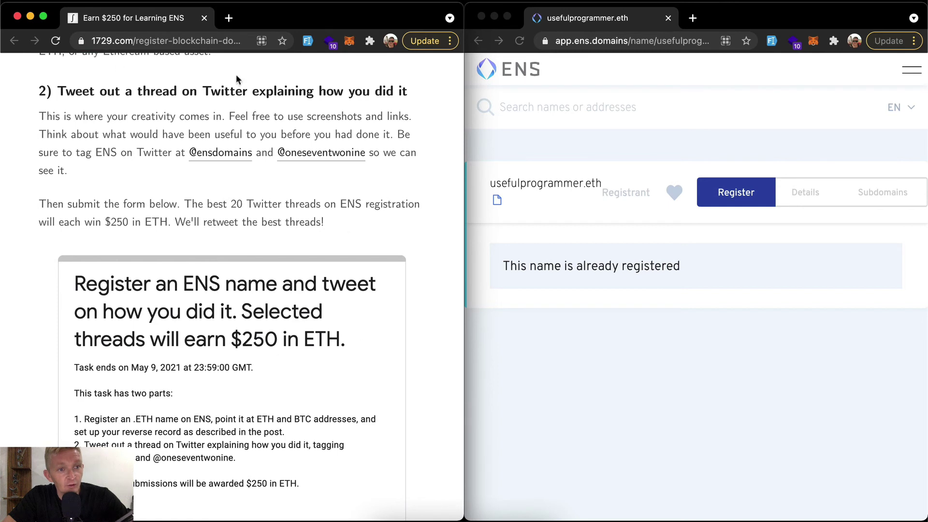
Bring the article's tweet-a-thread step and $250 submission form into view.
left_click(707, 307)
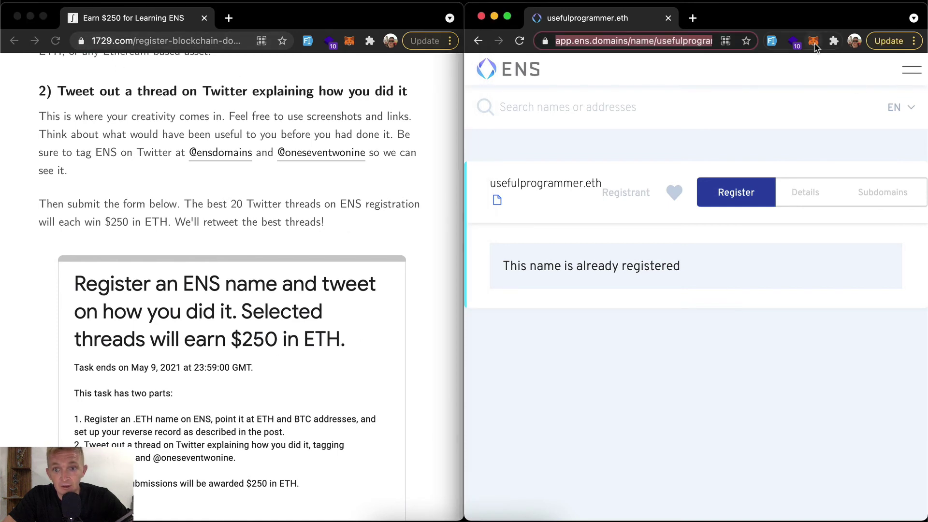
left_click(327, 280)
scroll(327, 279, "down", 2)
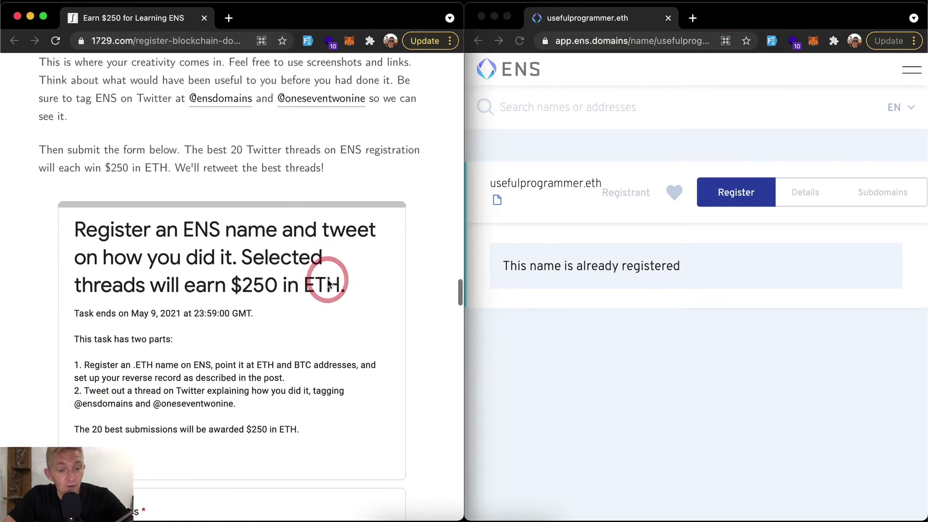
left_click_drag(299, 307, 282, 219)
left_click(265, 226)
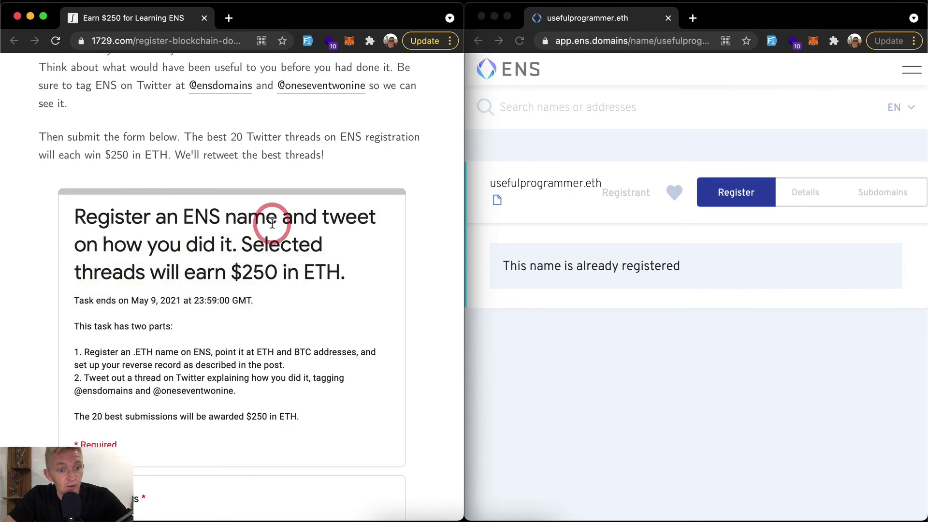
scroll(272, 224, "up", 5)
scroll(272, 224, "down", 2)
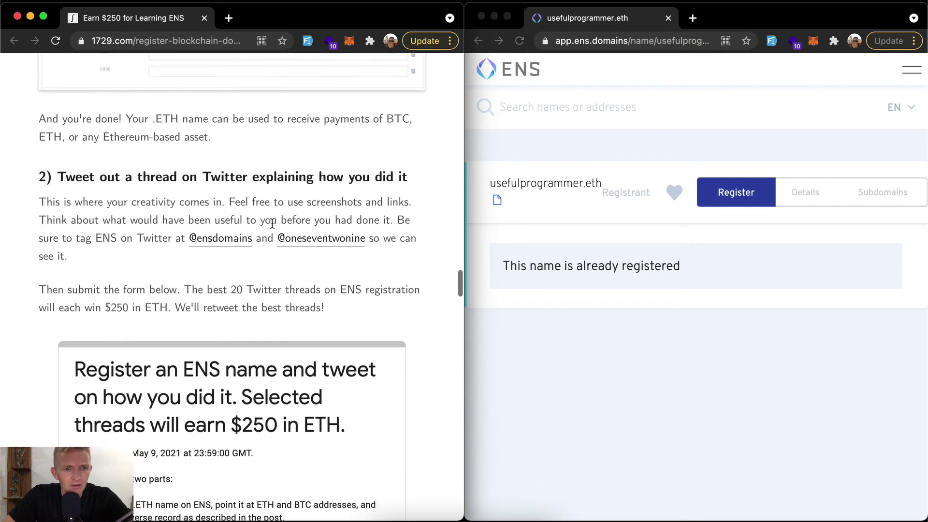
scroll(272, 223, "down", 1)
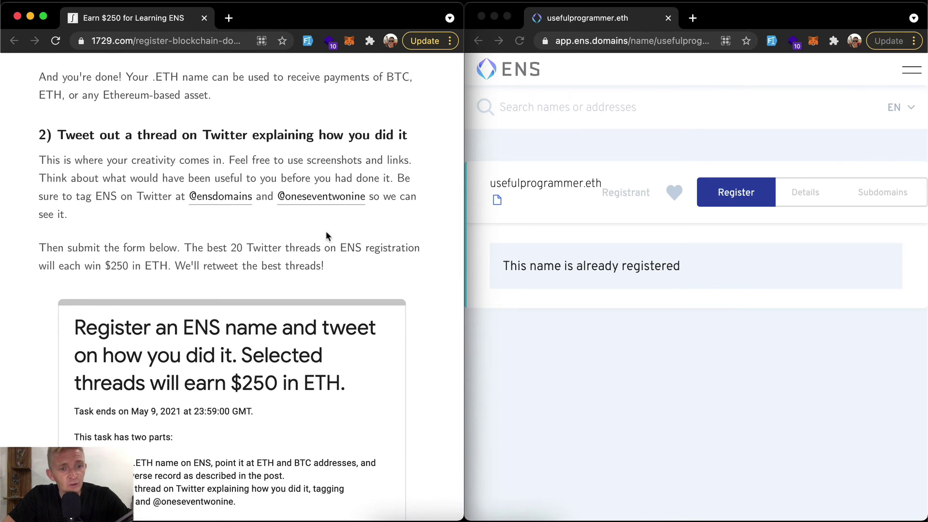
scroll(251, 220, "down", 2)
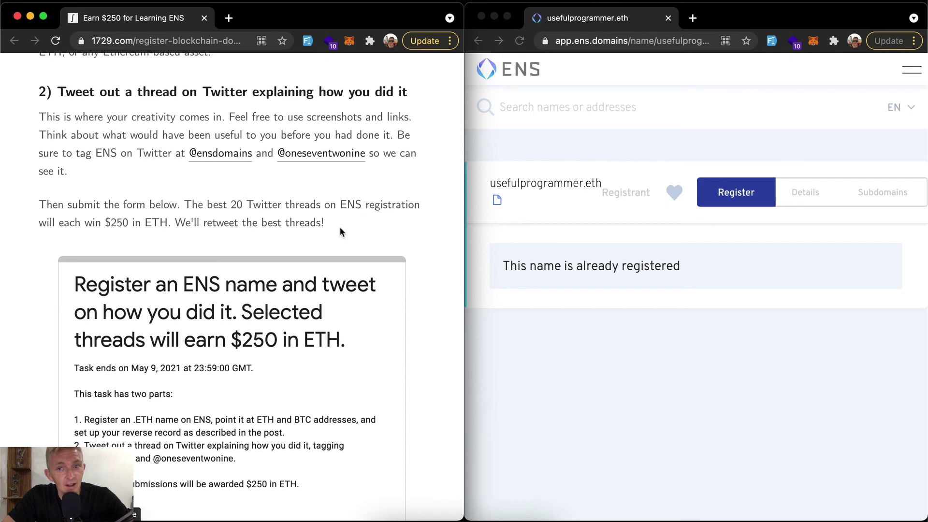
left_click(761, 63)
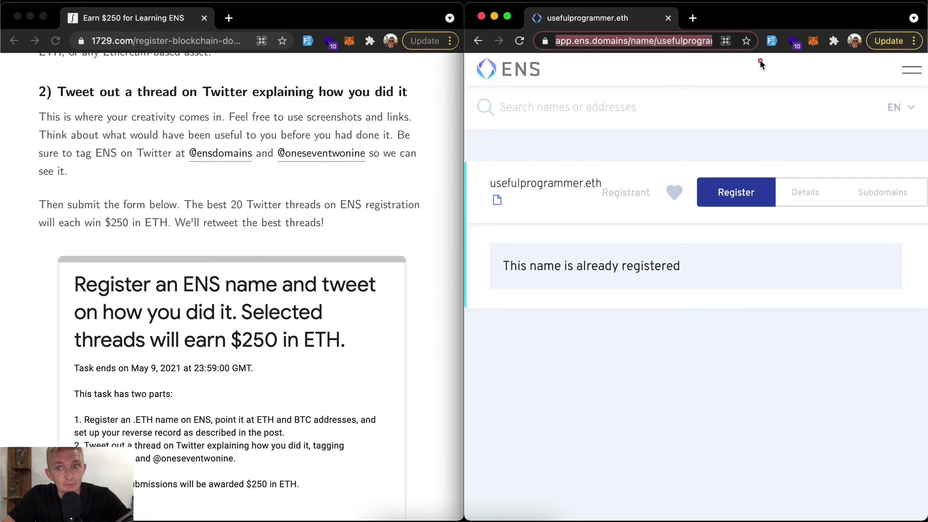
Tile the ENS page bottom-right with the UsefulProgrammer.org ENS post filling the top-right quarter.
left_click_drag(761, 23, 927, 520)
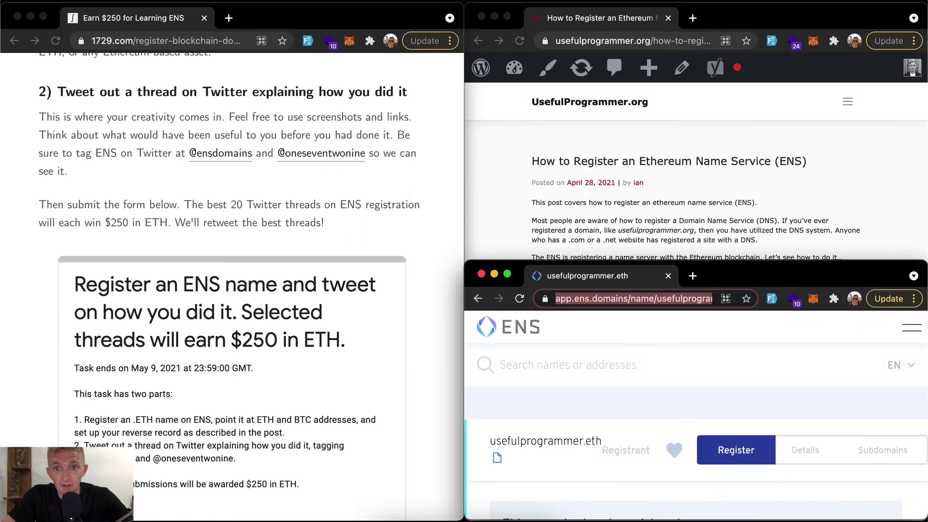
left_click(849, 249)
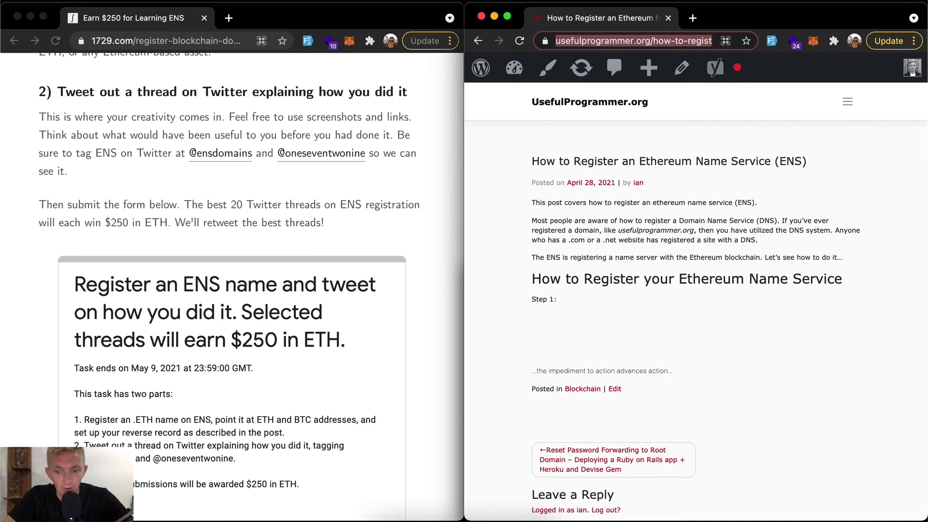
left_click_drag(696, 519, 716, 262)
Scroll the 1729.com article back up from the form to the brantly.xyz records screenshot.
left_click(257, 178)
scroll(283, 207, "down", 15)
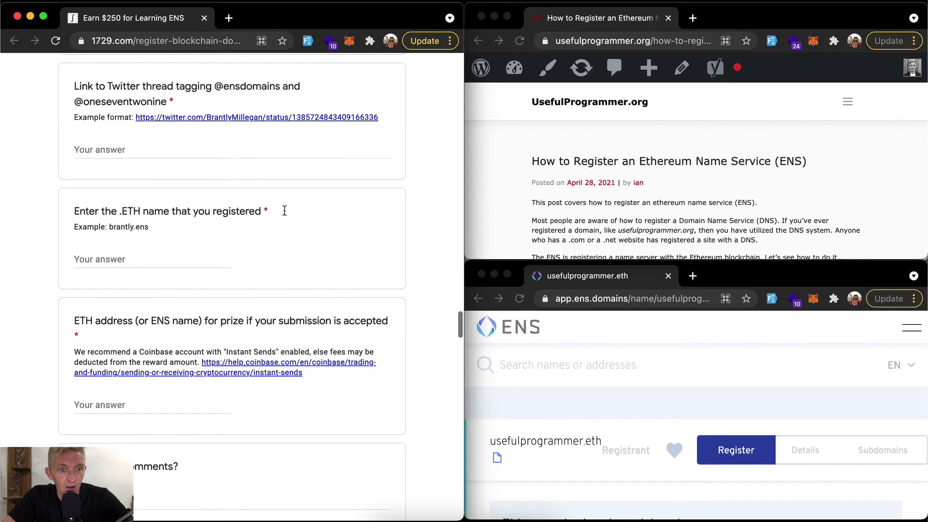
scroll(284, 210, "down", 2)
scroll(286, 212, "up", 20)
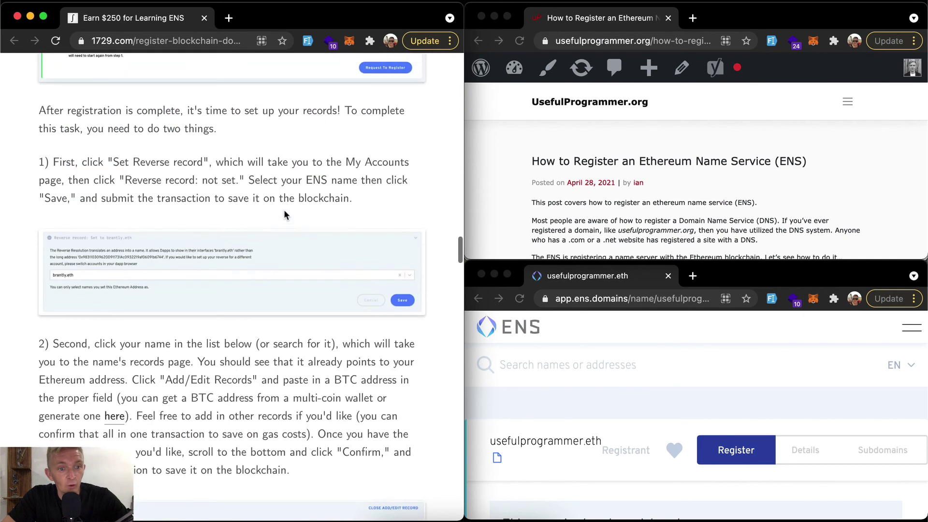
scroll(286, 214, "down", 1)
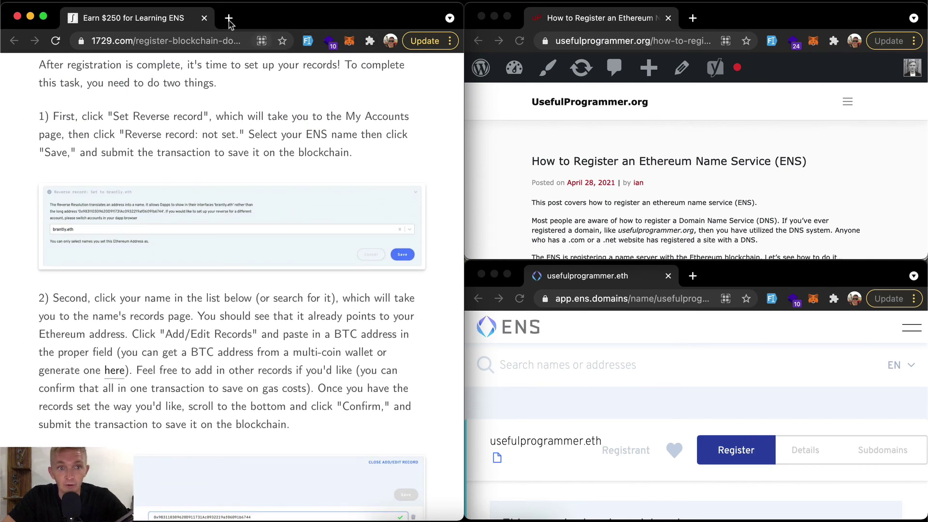
scroll(320, 173, "down", 10)
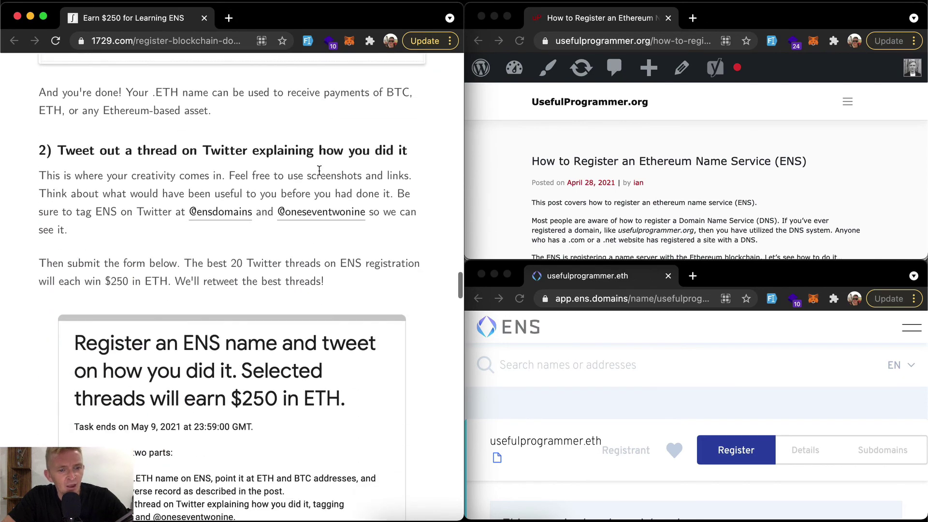
scroll(319, 170, "down", 3)
scroll(320, 171, "up", 12)
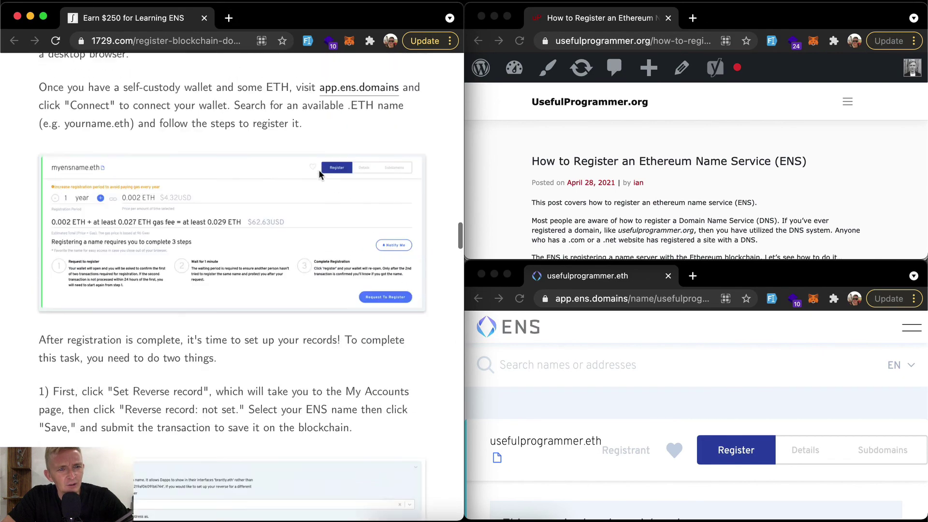
scroll(319, 175, "up", 5)
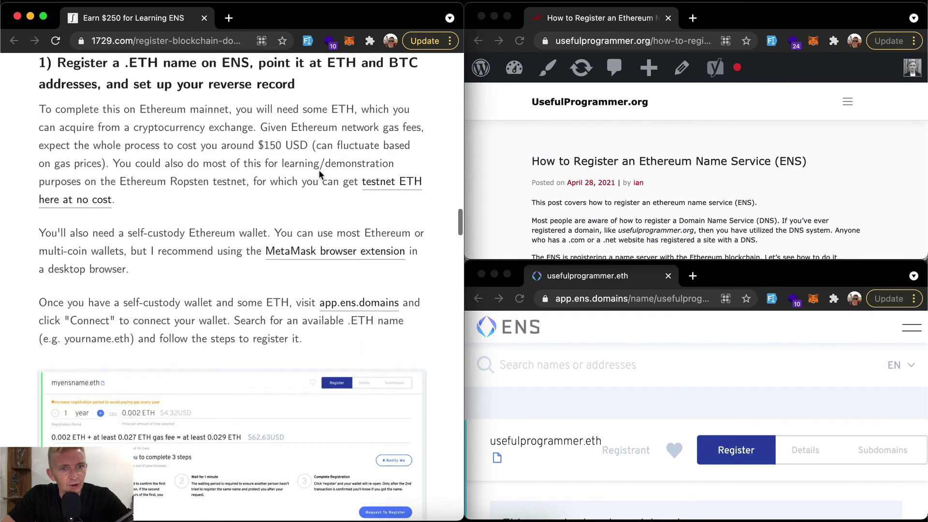
scroll(319, 174, "up", 10)
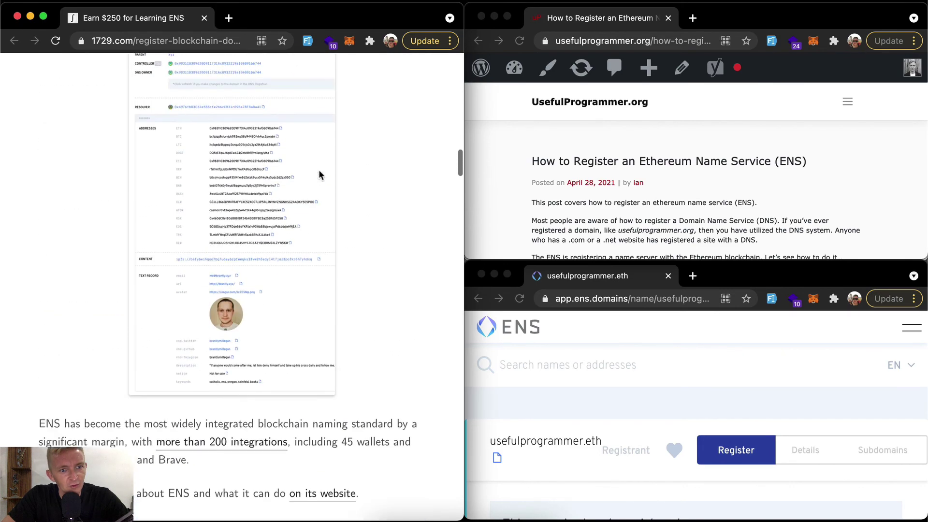
scroll(319, 175, "up", 5)
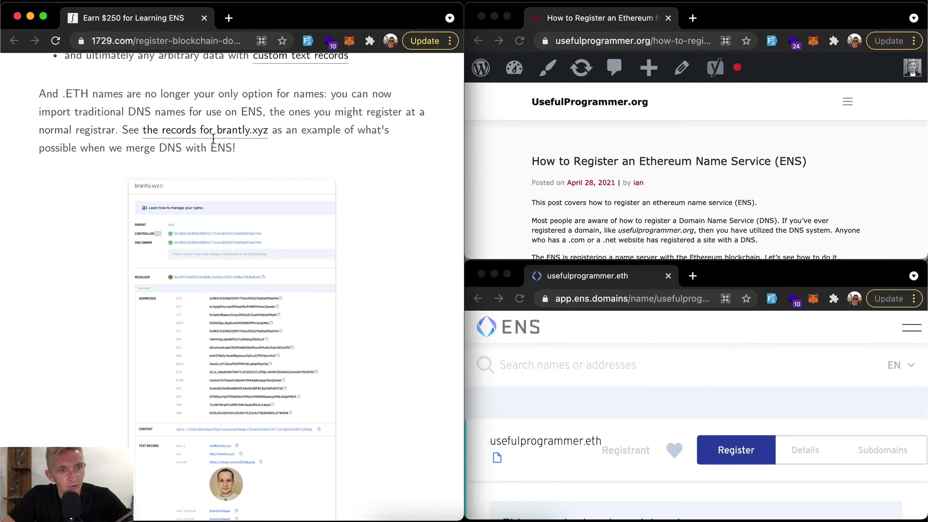
Open brantly.xyz's ENS record page in a new tab, copy its address and scroll its records.
right_click(216, 131)
left_click(232, 141)
left_click(272, 22)
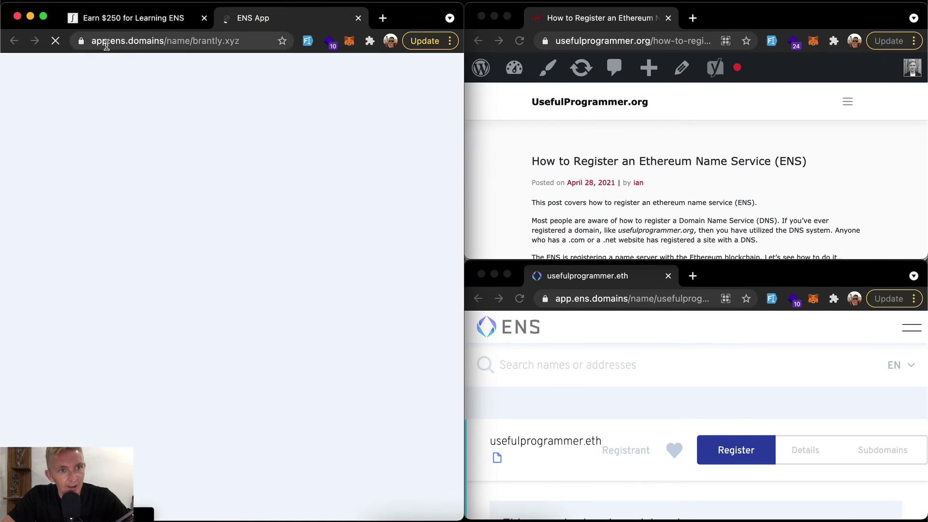
left_click(242, 43)
key("super+c")
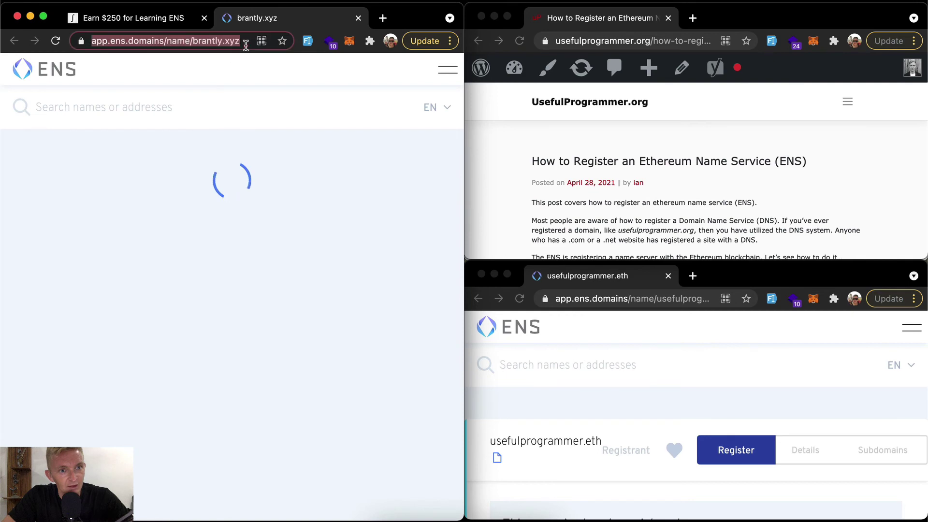
scroll(248, 187, "down", 7)
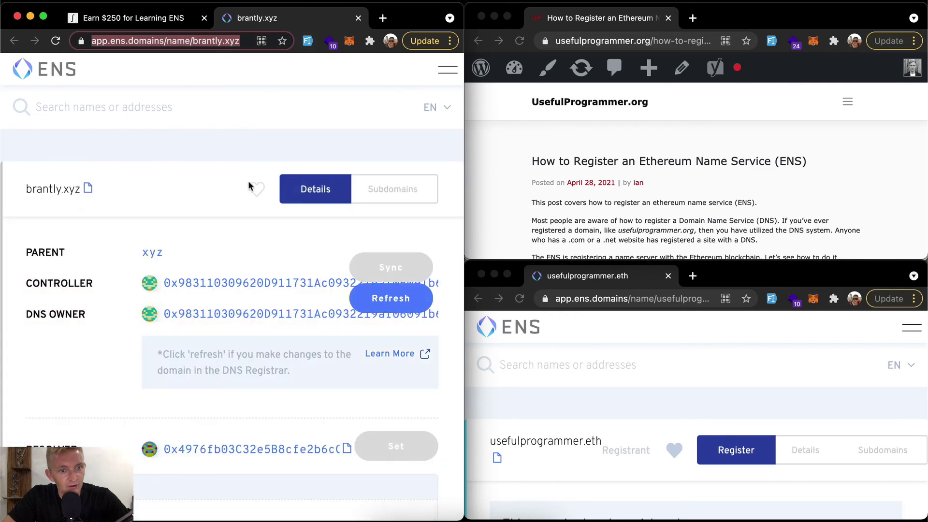
scroll(252, 203, "down", 10)
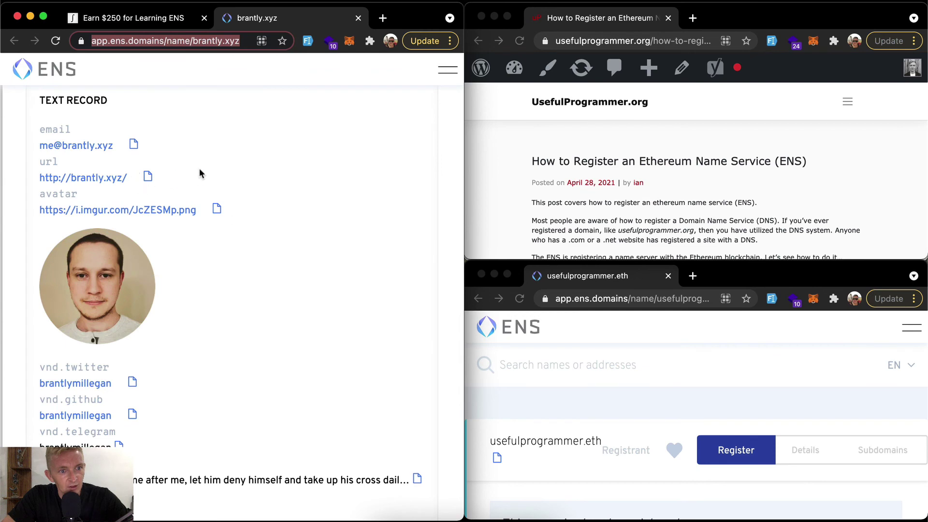
scroll(201, 173, "up", 15)
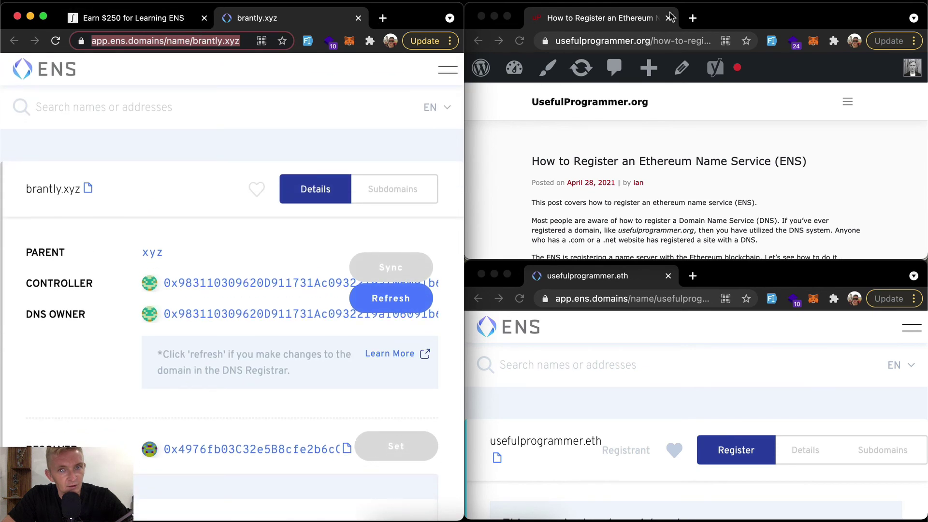
left_click(639, 41)
Load the ENS page for usefulprogrammer.eth in the blog window, reusing the copied brantly.xyz URL.
key("super+v")
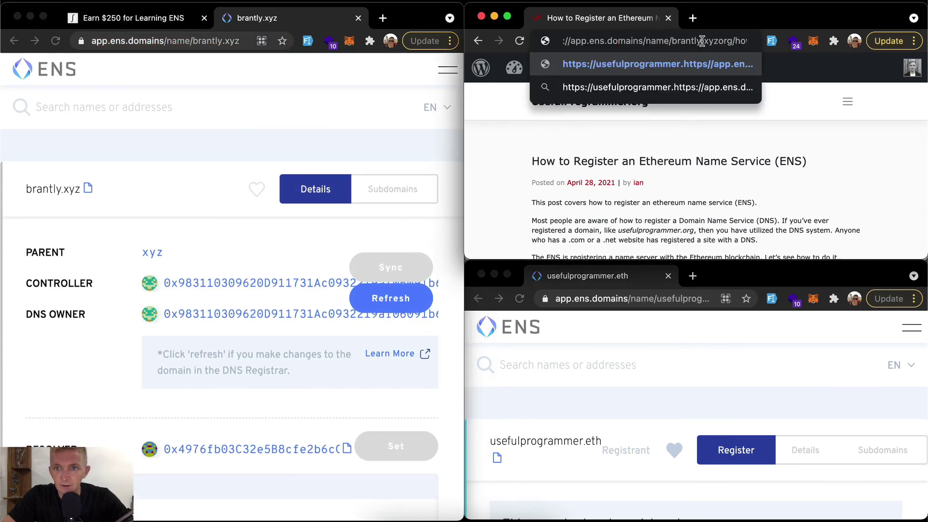
left_click_drag(672, 41, 870, 46)
key("BackSpace")
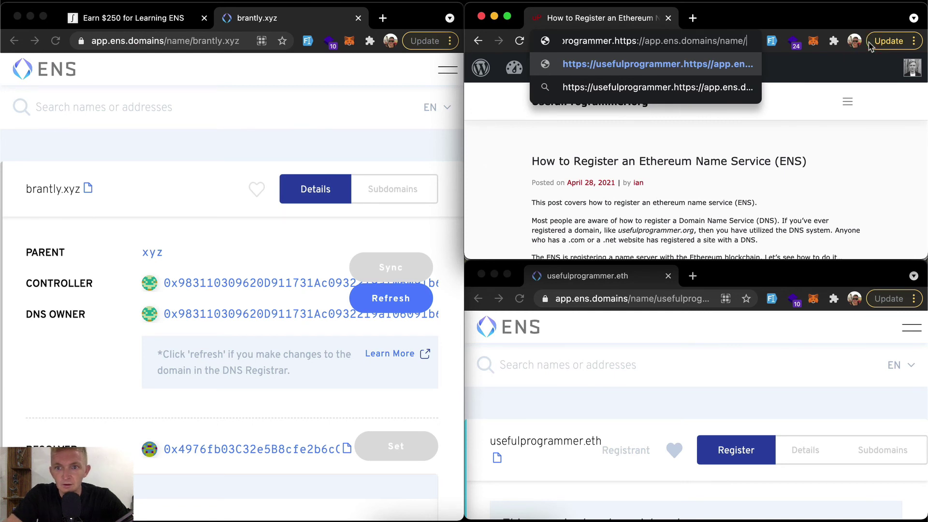
key("super+z")
key("super+z")
key("super+a")
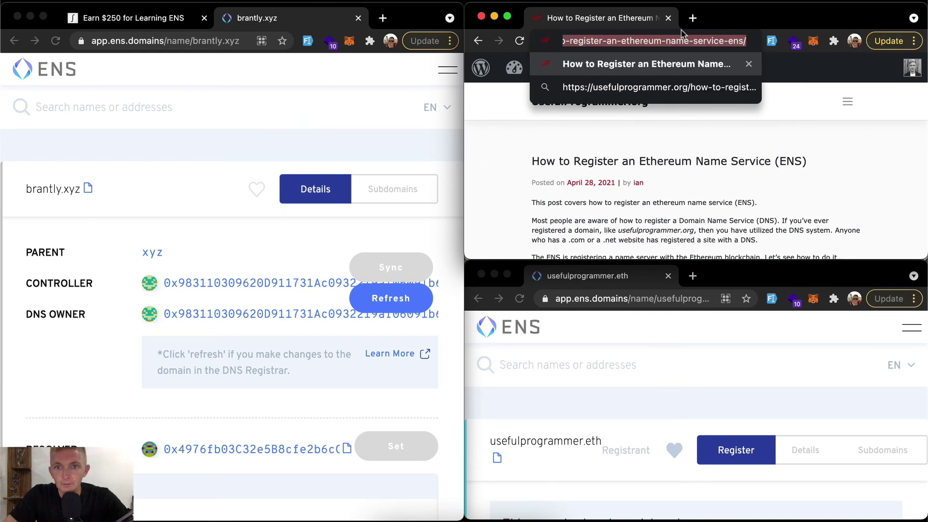
key("super+v")
left_click_drag(654, 42, 834, 45)
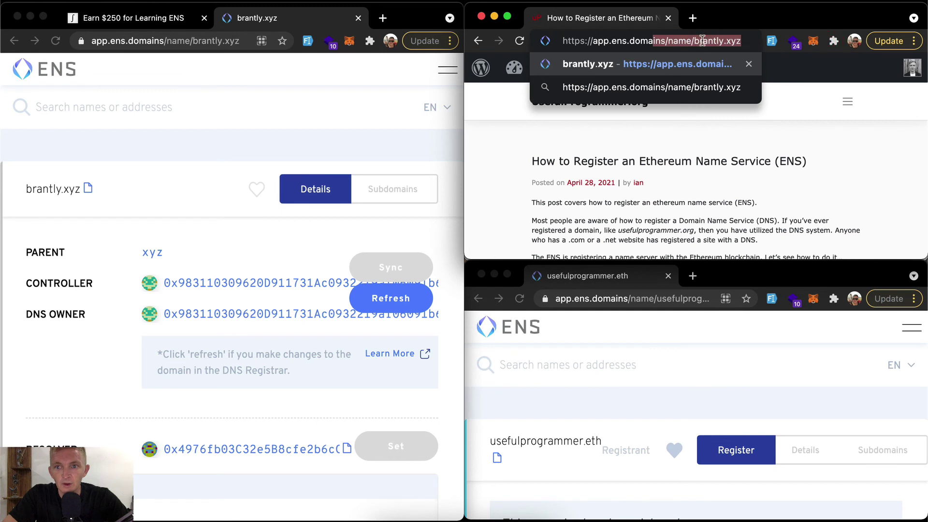
left_click_drag(695, 41, 755, 40)
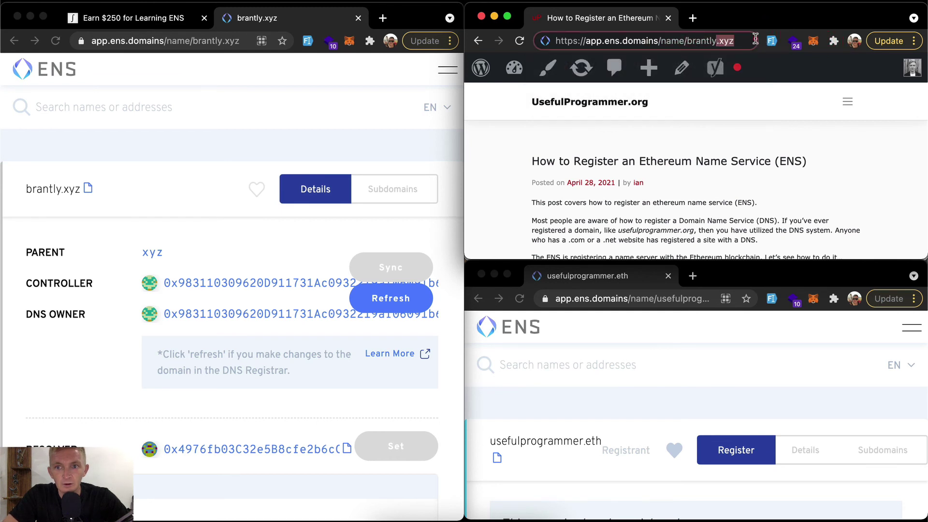
left_click_drag(687, 41, 750, 42)
type("use")
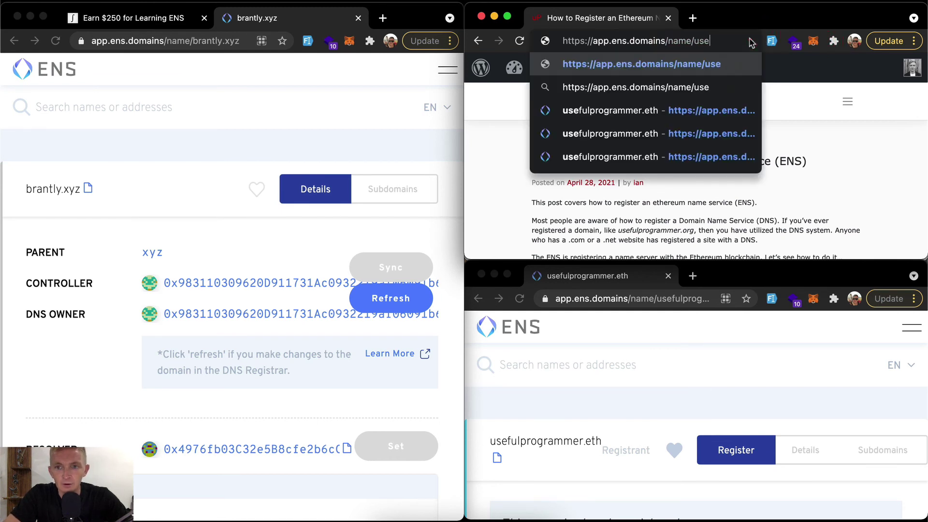
type("fulprogrammer.eth")
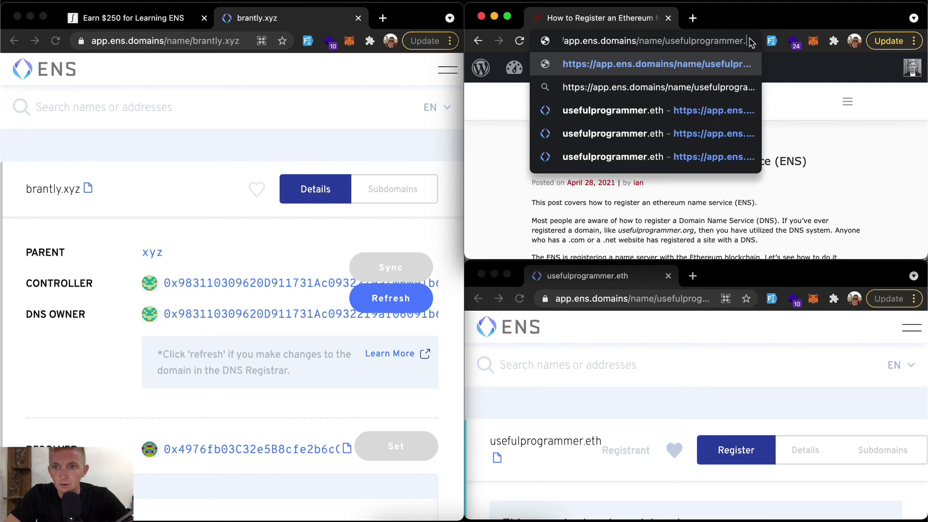
key("Return")
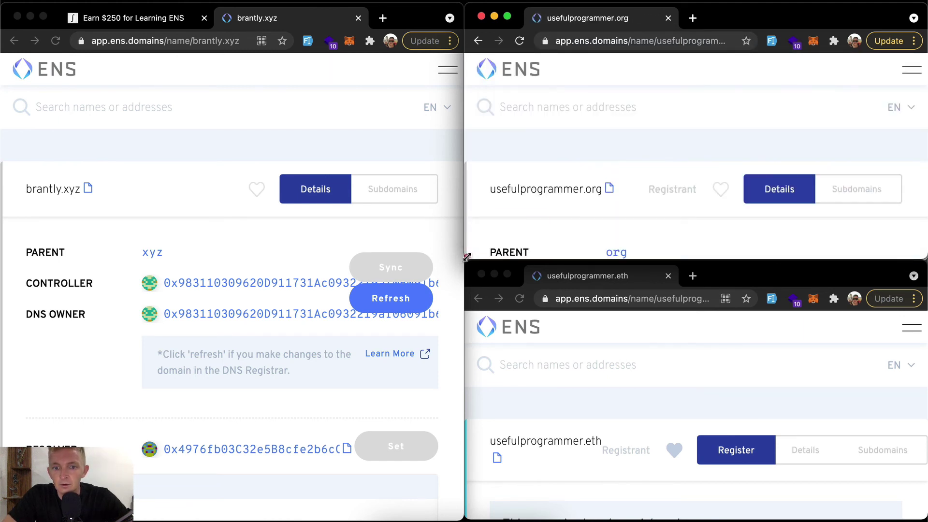
Enlarge the ENS window and correct the name's ending to .eth to load its details.
left_click_drag(464, 262, 219, 519)
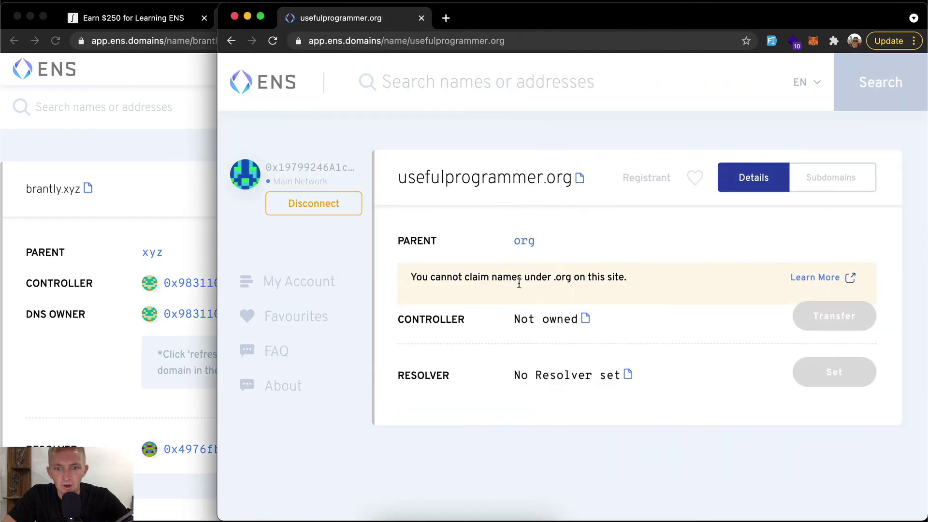
double_click(558, 41)
type("eth")
key("Return")
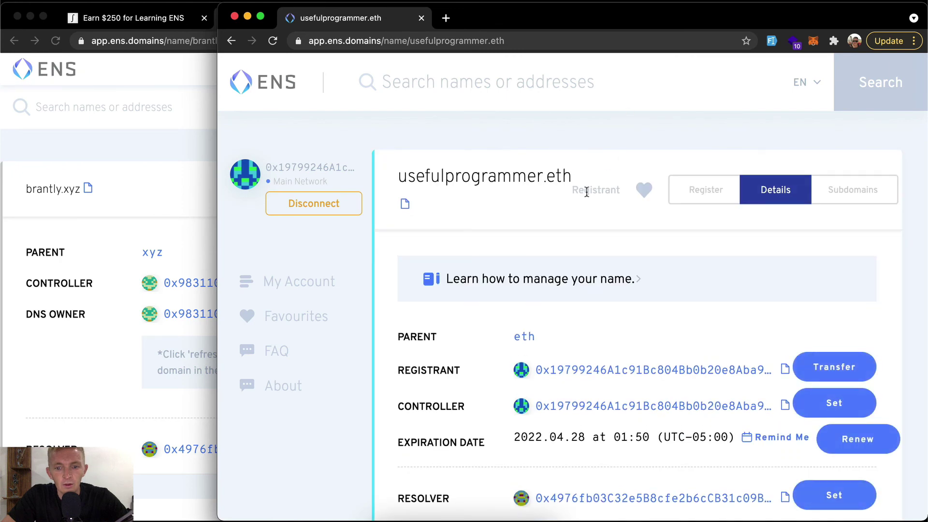
Scroll through usefulprogrammer.eth's registrant, controller, 2022.04.28 expiry, resolver and records.
scroll(586, 192, "down", 10)
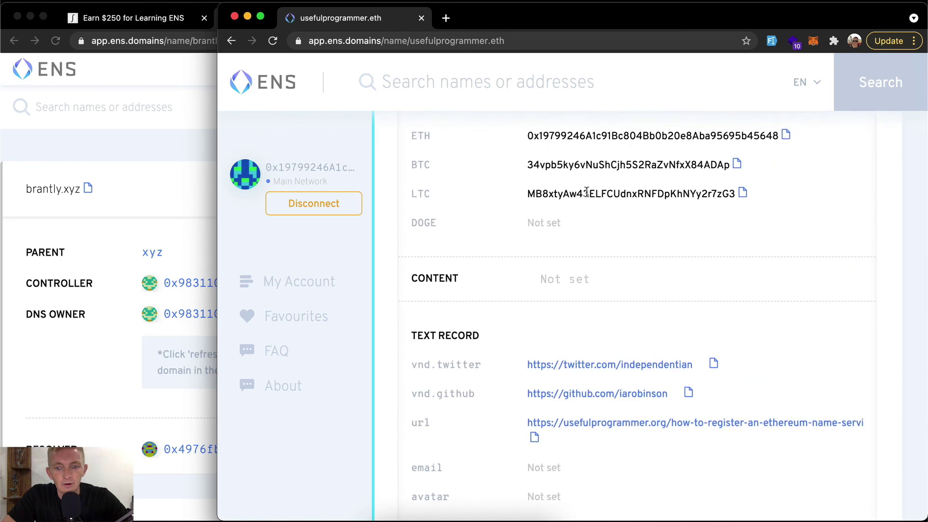
scroll(586, 194, "up", 10)
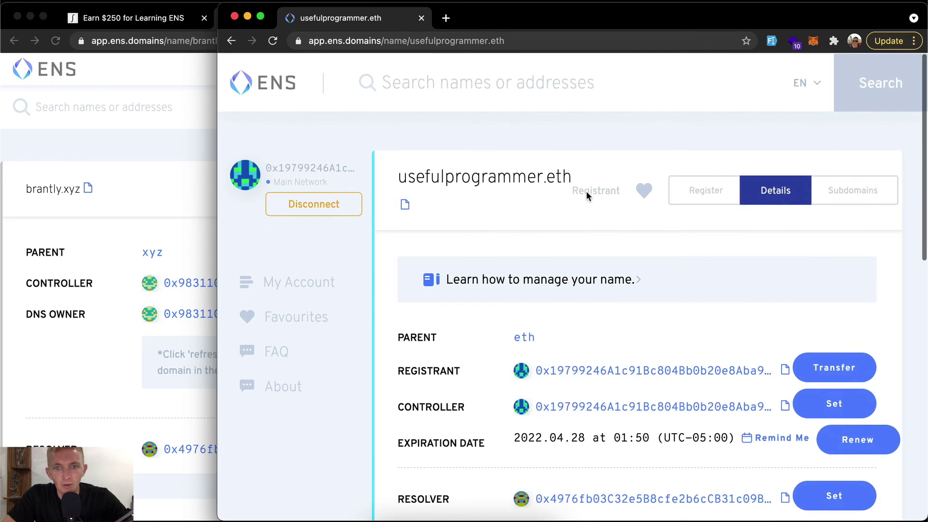
left_click(532, 42)
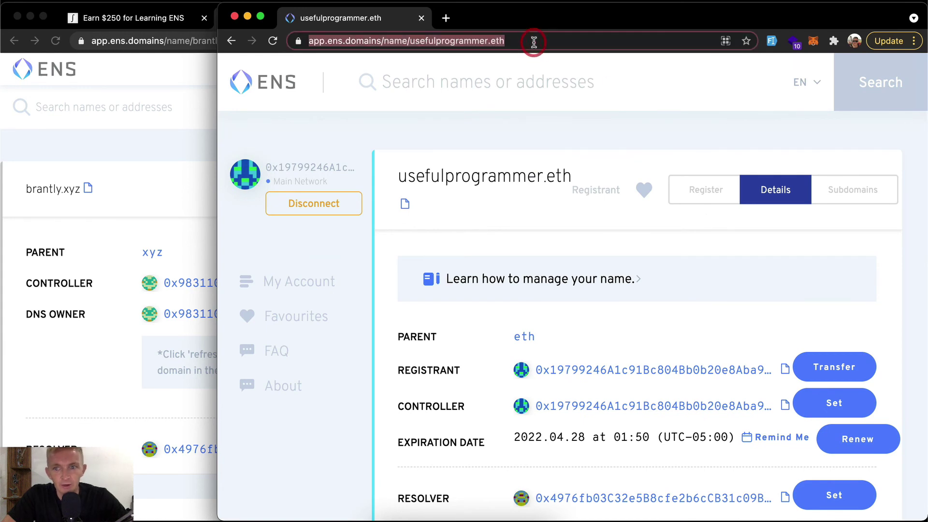
scroll(580, 174, "down", 5)
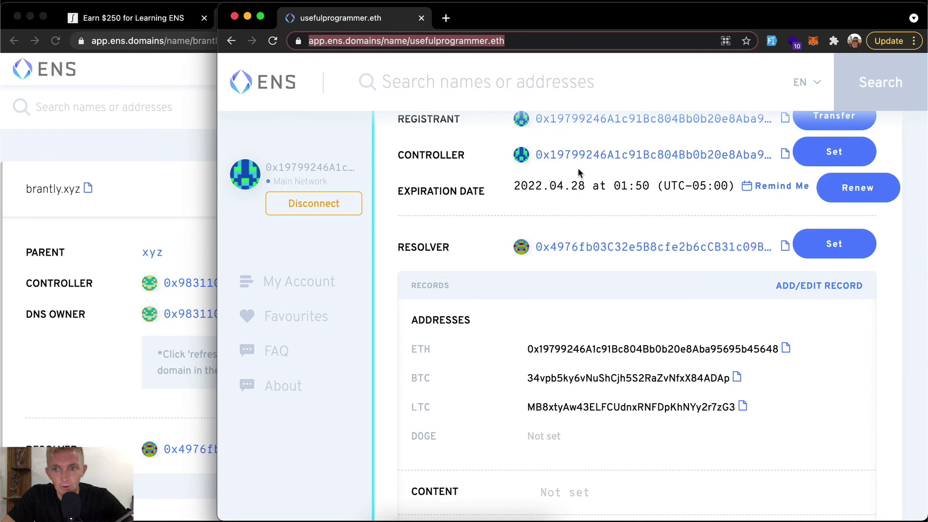
scroll(578, 167, "up", 5)
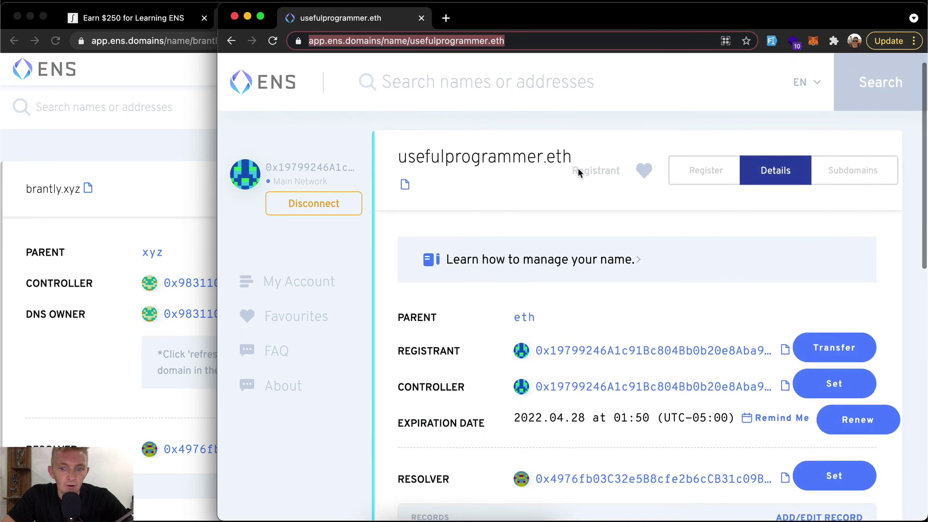
scroll(578, 167, "down", 5)
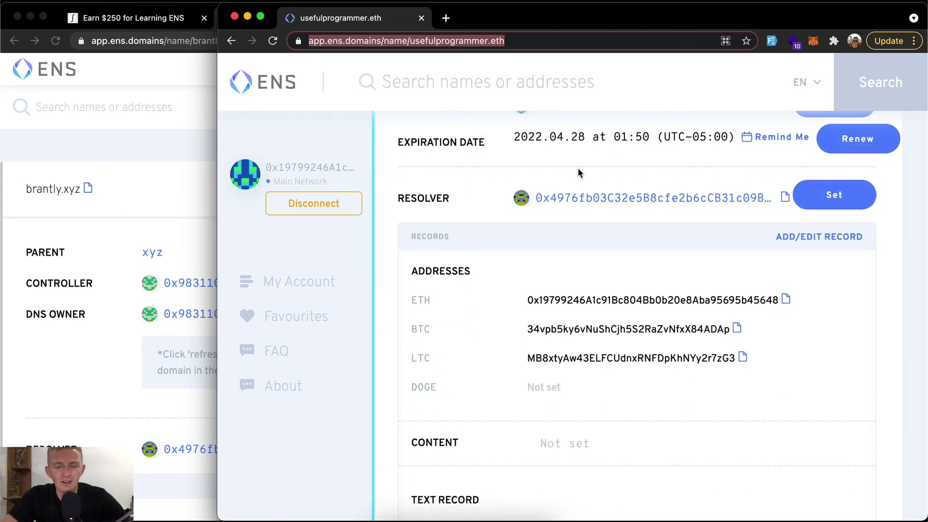
scroll(579, 169, "down", 5)
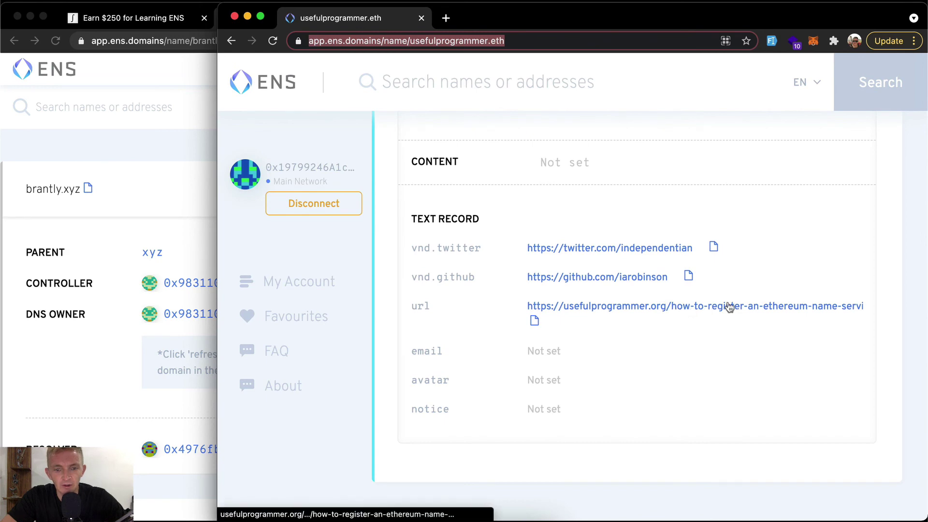
scroll(730, 308, "up", 10)
scroll(733, 309, "up", 1)
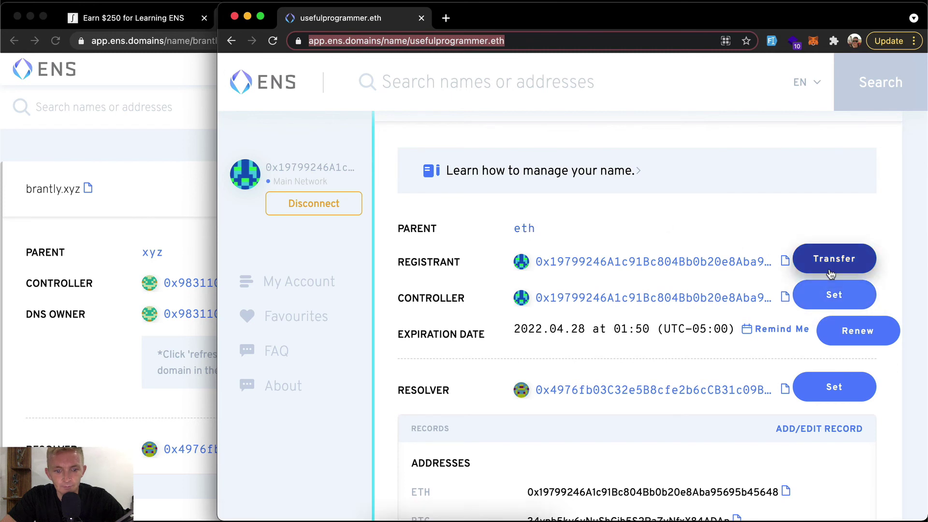
Try changing the name's controller address, then scroll back to the top of the details page.
left_click(833, 295)
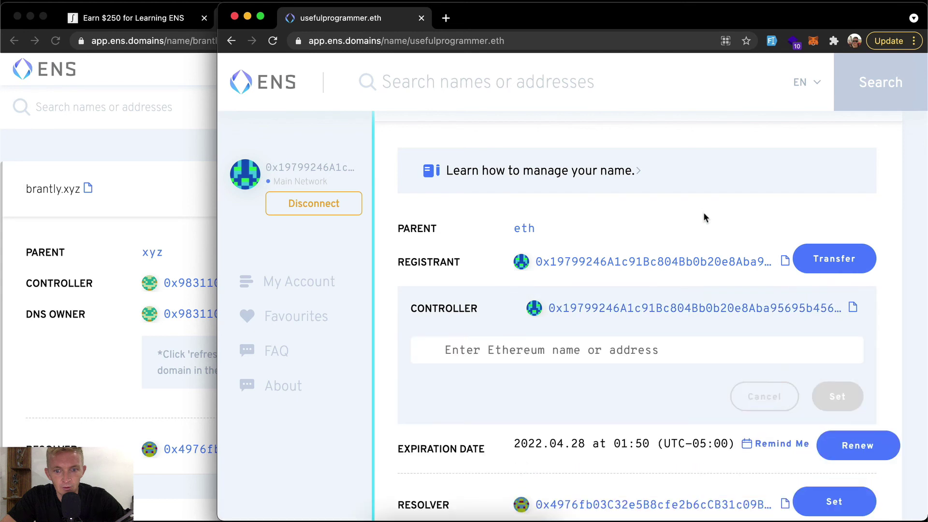
scroll(697, 215, "down", 3)
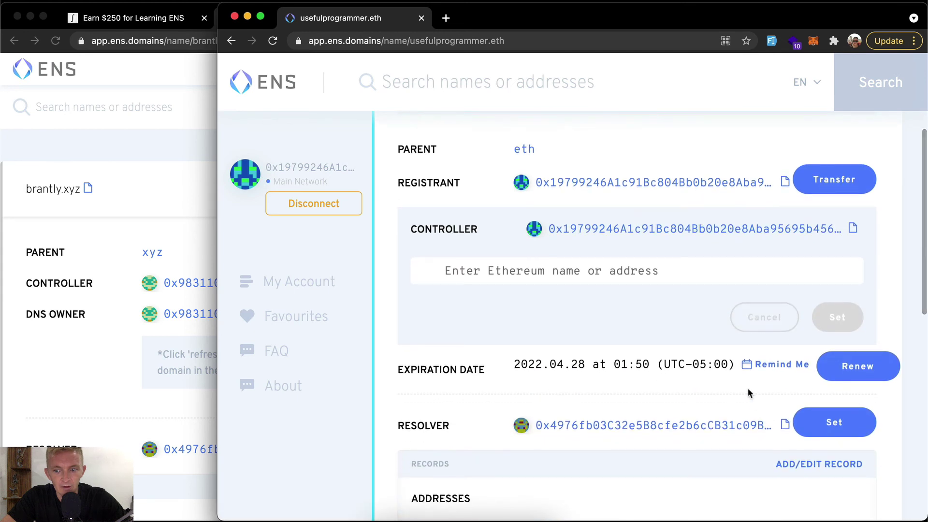
left_click(746, 385)
scroll(730, 420, "down", 5)
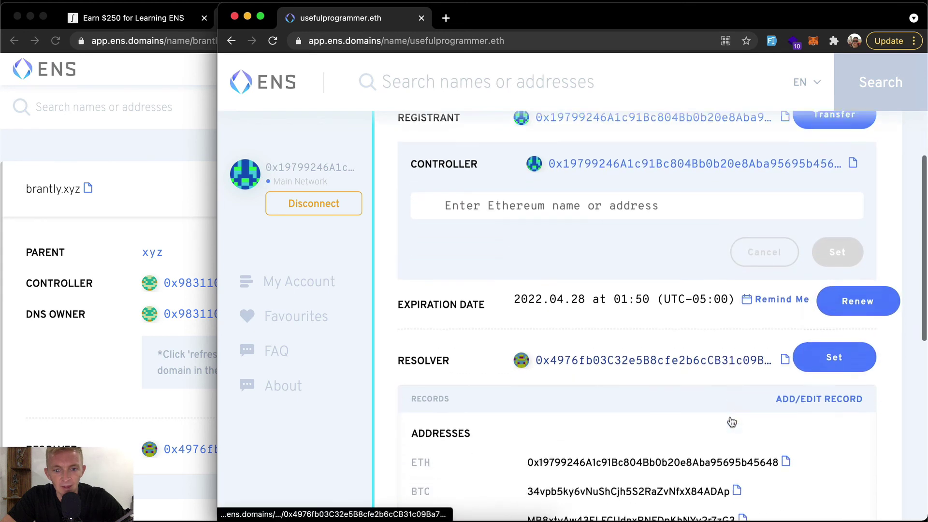
scroll(730, 418, "down", 4)
scroll(731, 418, "up", 15)
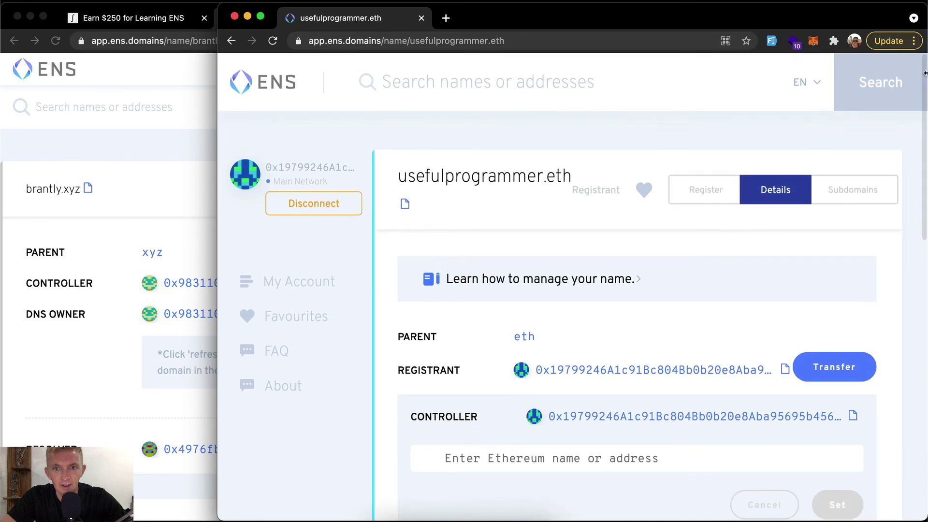
left_click(563, 110)
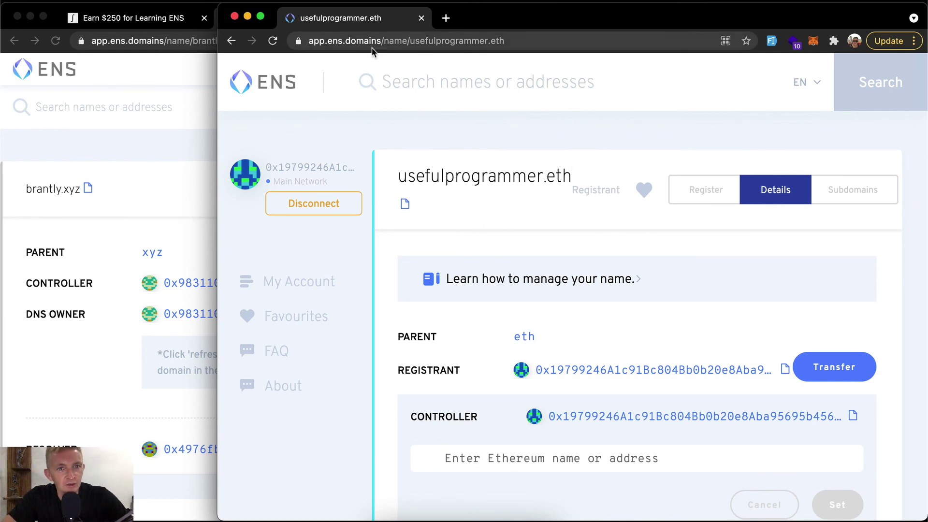
Open the MetaMask panel showing the Ethereum Mainnet account holding 0.0229 ETH.
left_click_drag(347, 42, 586, 43)
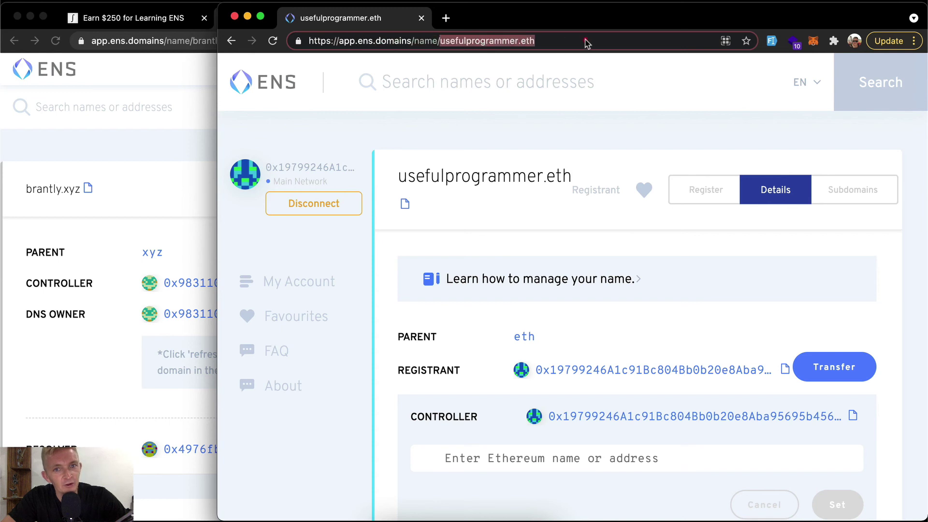
left_click(590, 40)
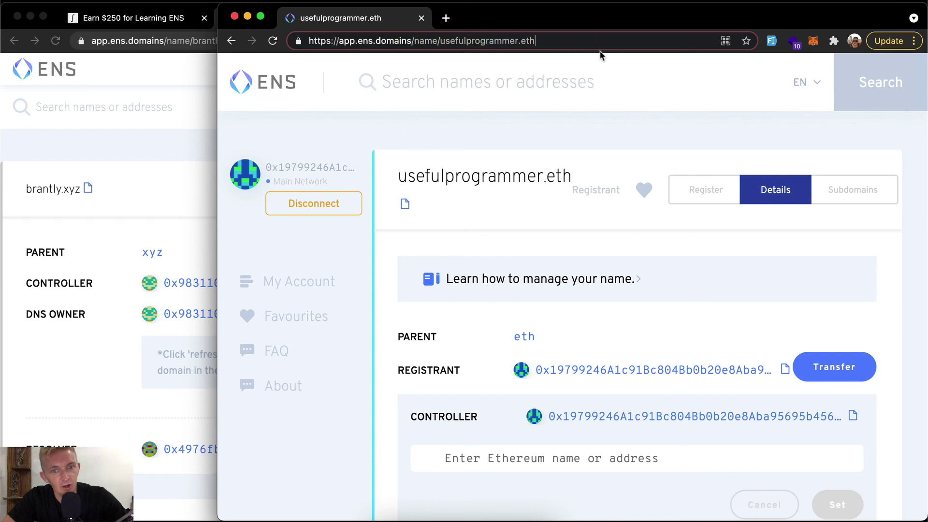
left_click(813, 42)
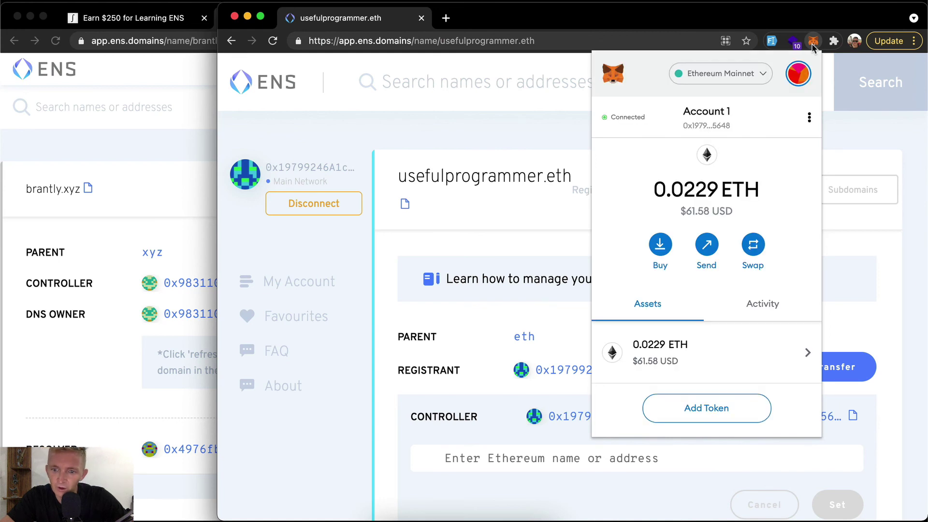
Review the wallet's ENS registration transactions in Activity and the ETH asset details.
left_click(763, 303)
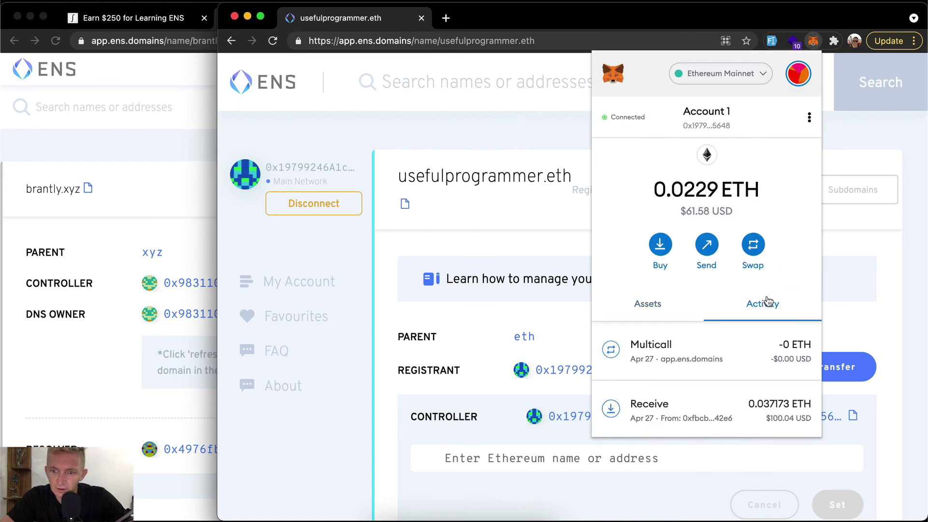
scroll(711, 391, "down", 5)
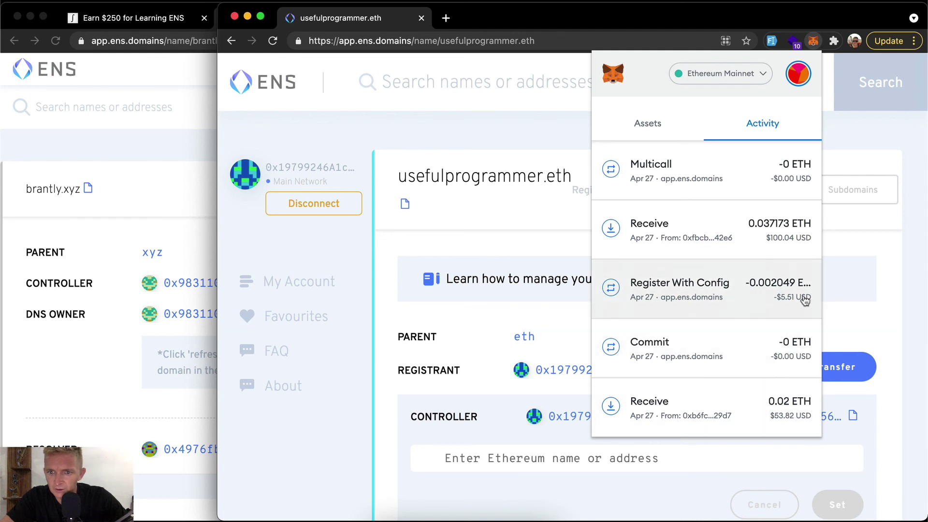
scroll(805, 300, "up", 5)
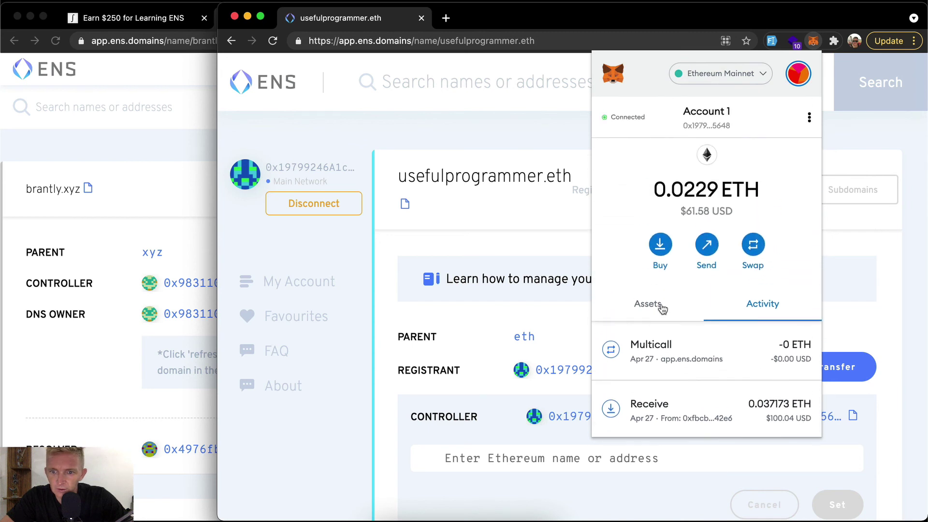
left_click(661, 304)
left_click(747, 351)
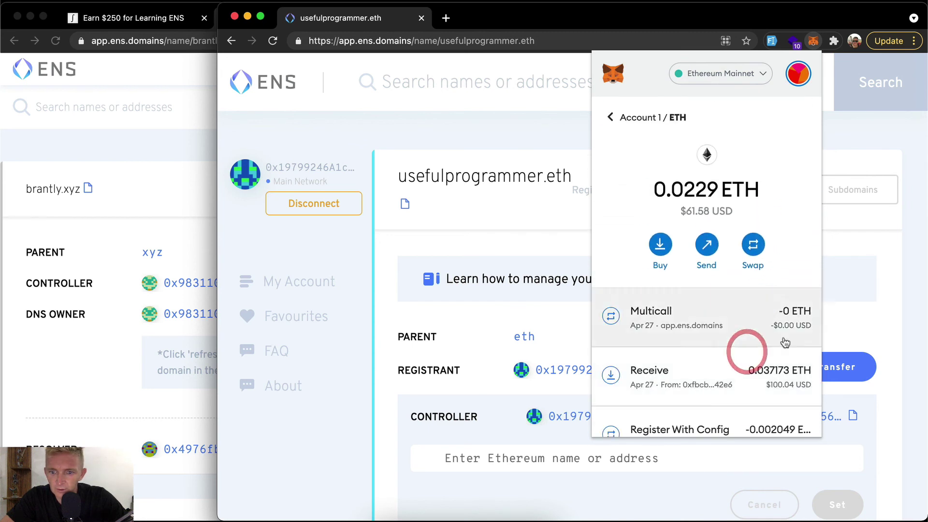
Close the MetaMask panel and return to the ENS App home page.
left_click(870, 137)
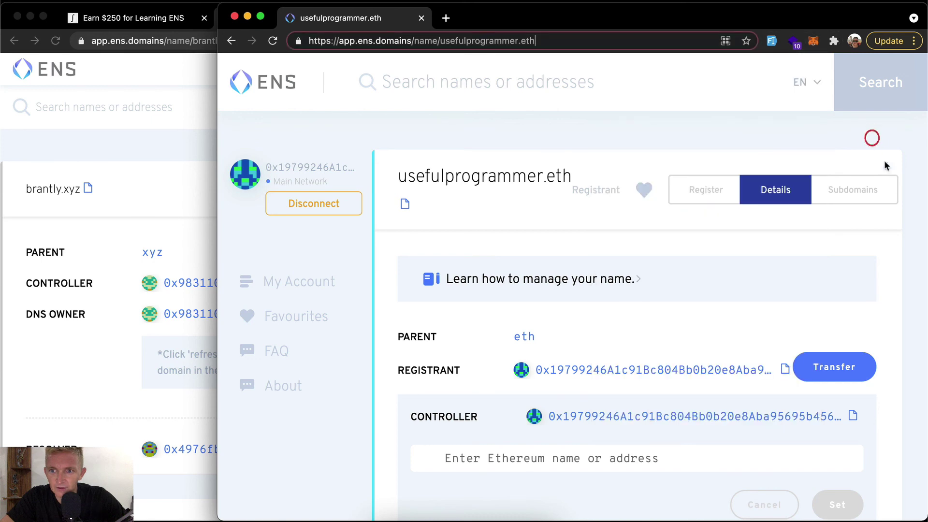
left_click(251, 86)
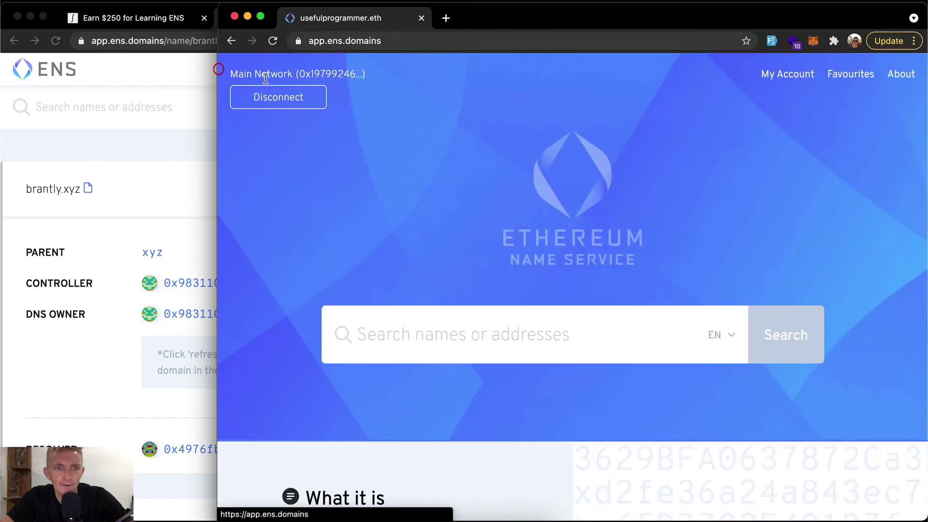
scroll(611, 199, "down", 10)
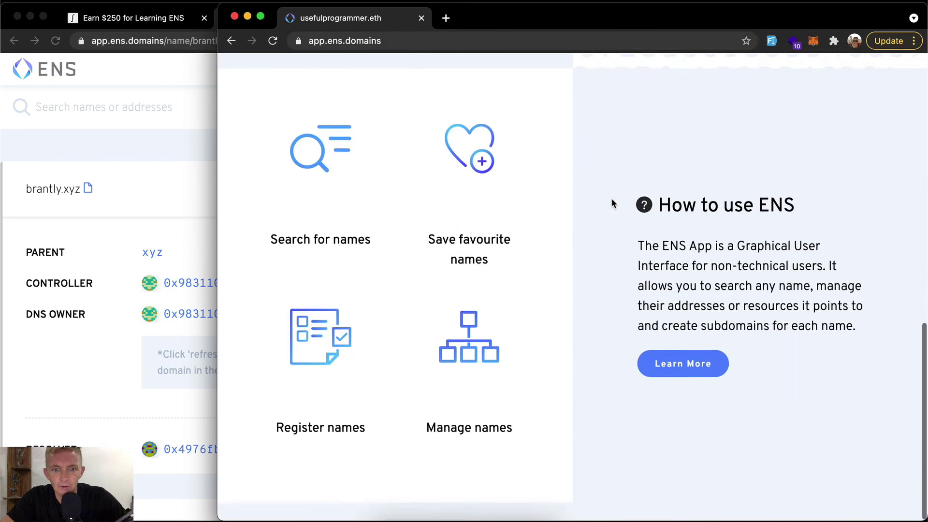
scroll(611, 200, "up", 10)
Open My Account in a maximized window, toggle Controller then Registrant, and reload the page.
left_click(788, 74)
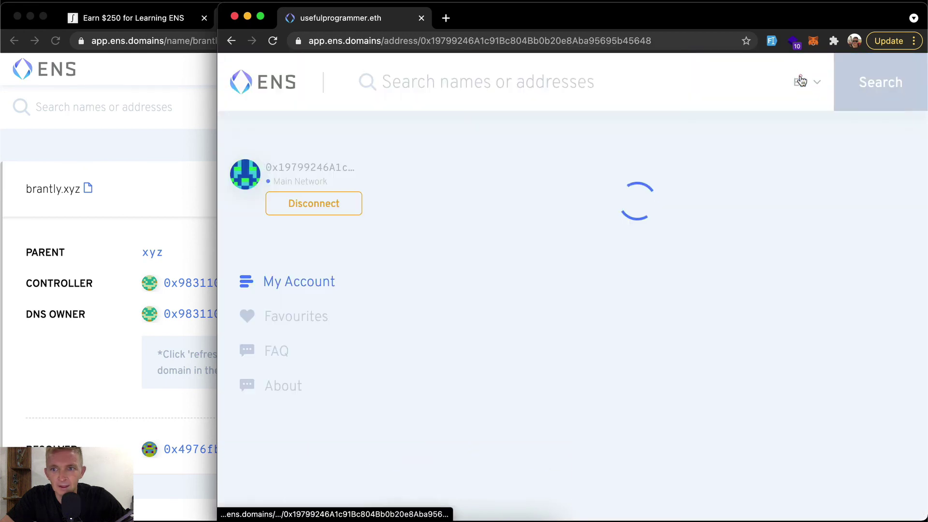
double_click(725, 12)
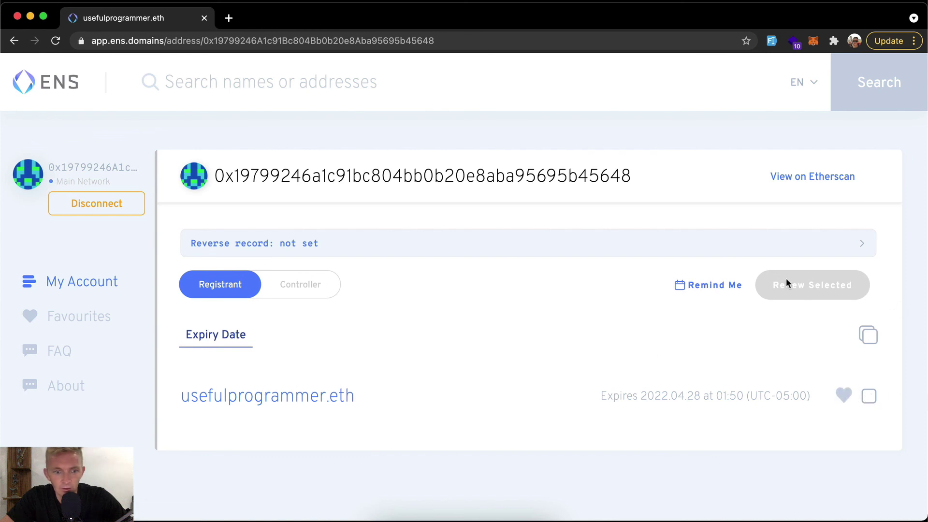
left_click(306, 280)
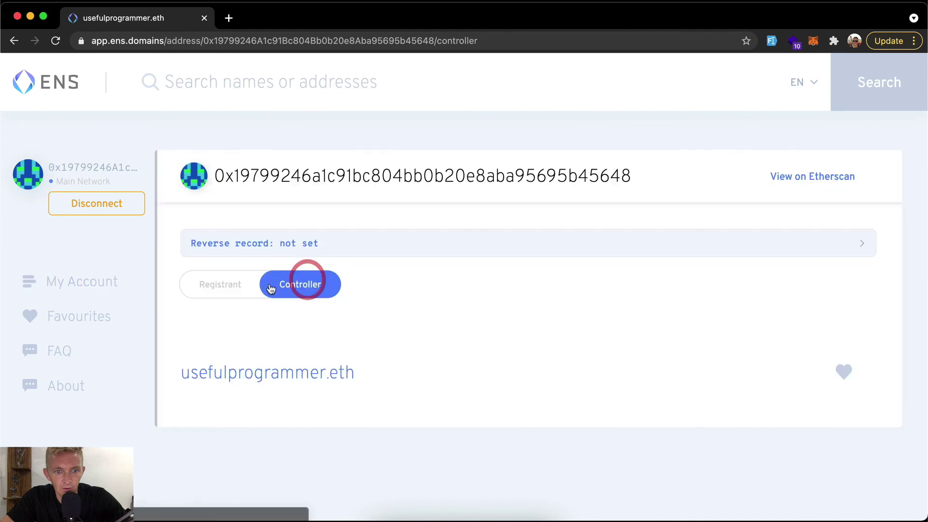
left_click(218, 274)
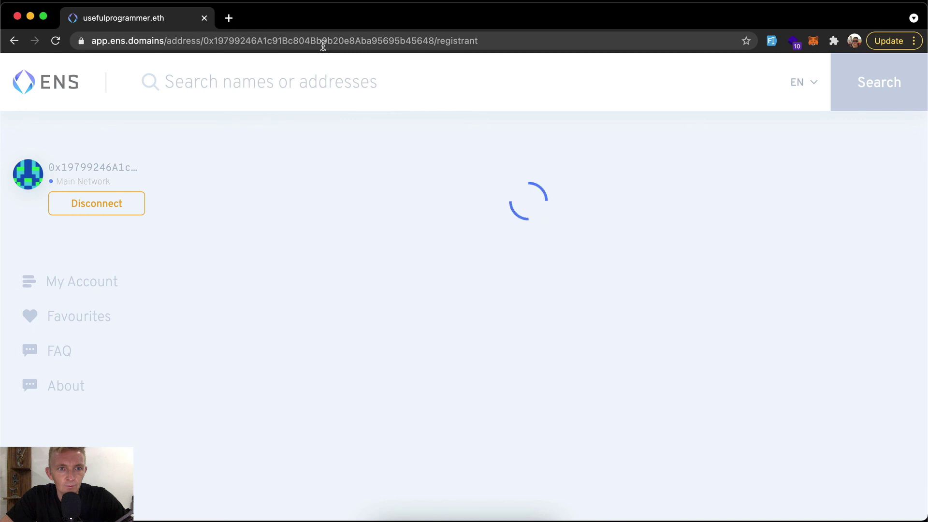
key("super+r")
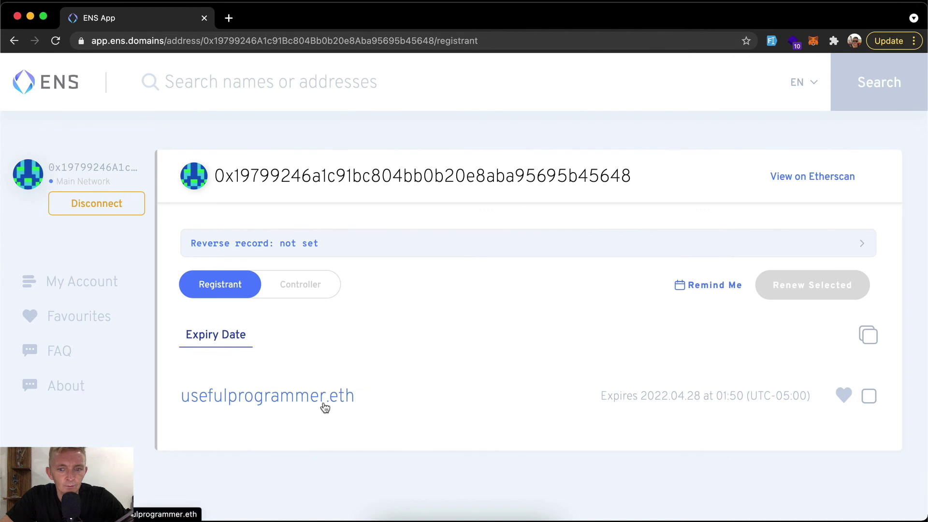
Open usefulprogrammer.eth from the Registrant list and scroll down to its Subdomains section.
left_click(264, 402)
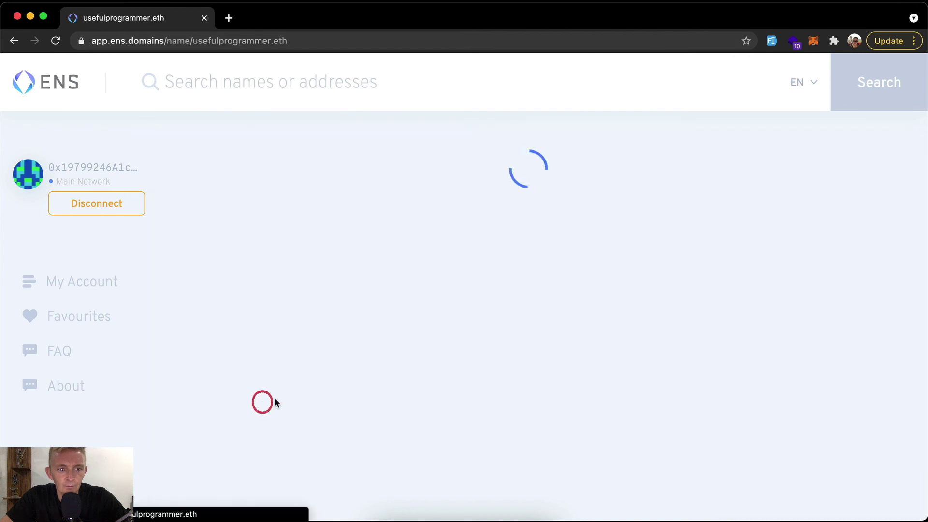
scroll(495, 257, "down", 5)
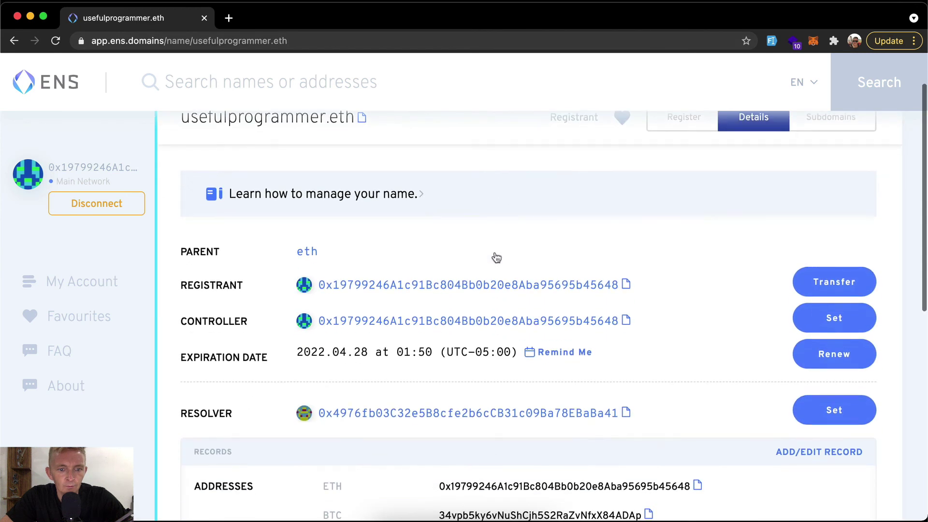
scroll(496, 257, "down", 3)
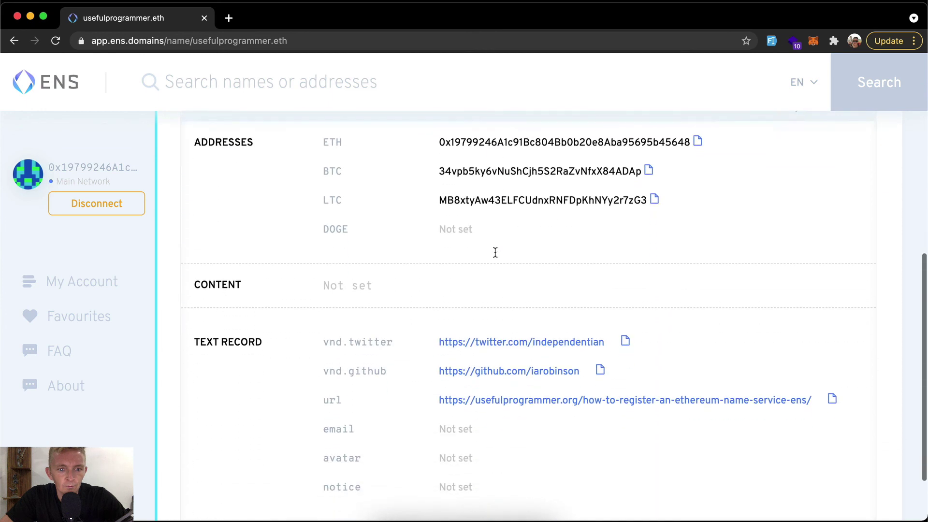
scroll(495, 252, "down", 2)
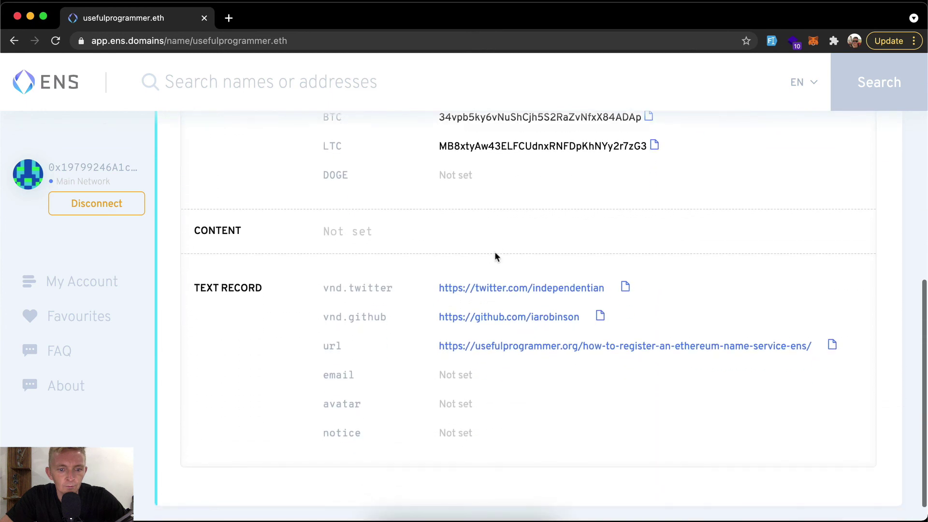
scroll(494, 255, "up", 10)
Add the subdomain label 'organization' under usefulprogrammer.eth and save it.
left_click(839, 175)
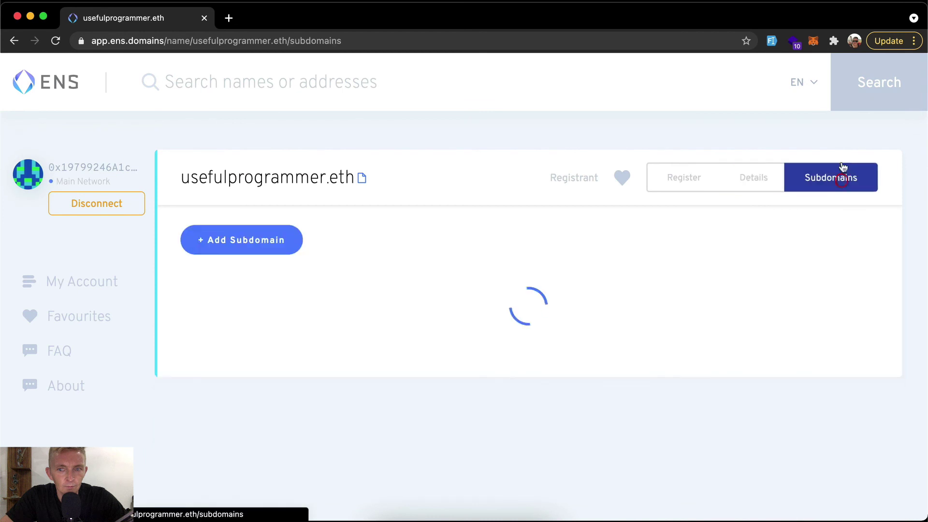
left_click(245, 231)
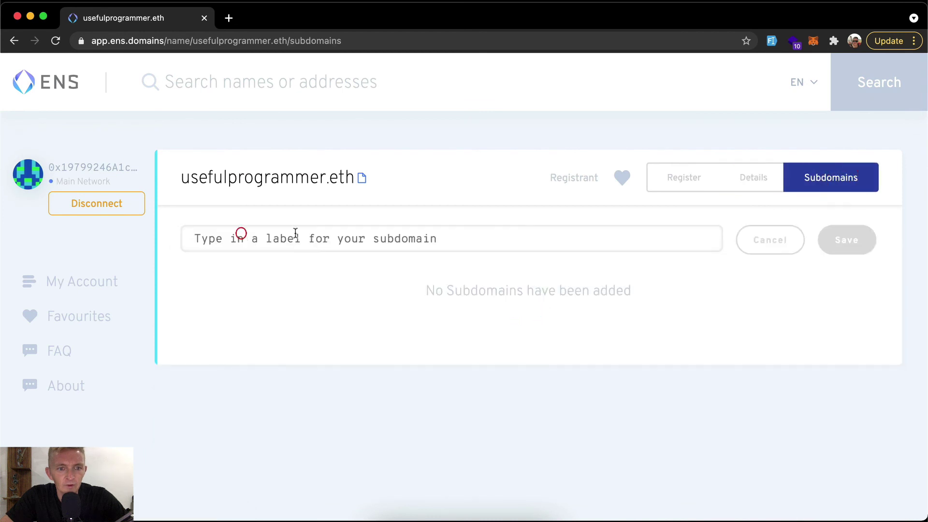
left_click(486, 241)
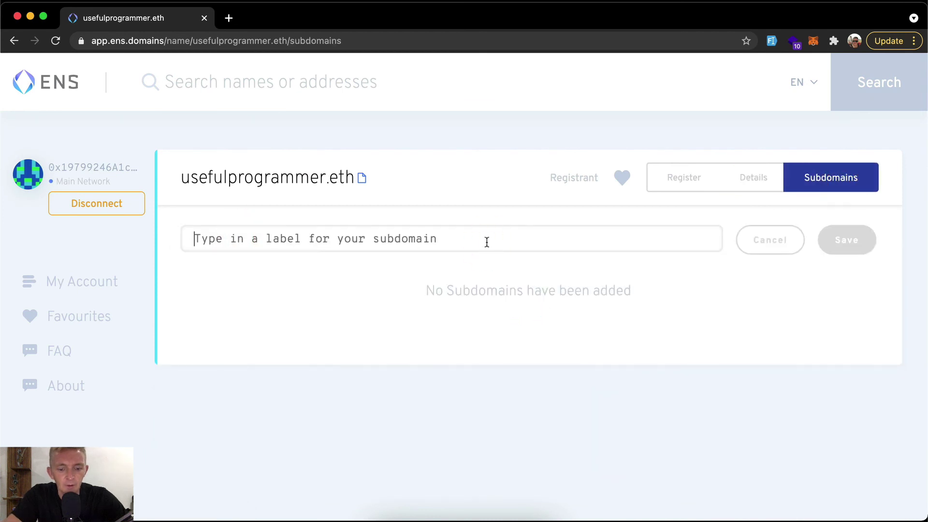
type("ap")
key("BackSpace")
key("BackSpace")
type("te")
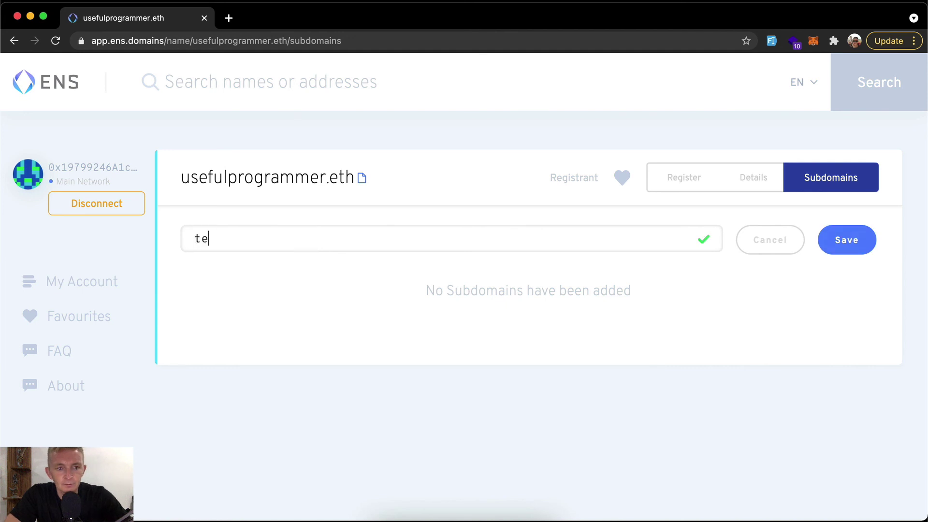
key("BackSpace")
type("organization")
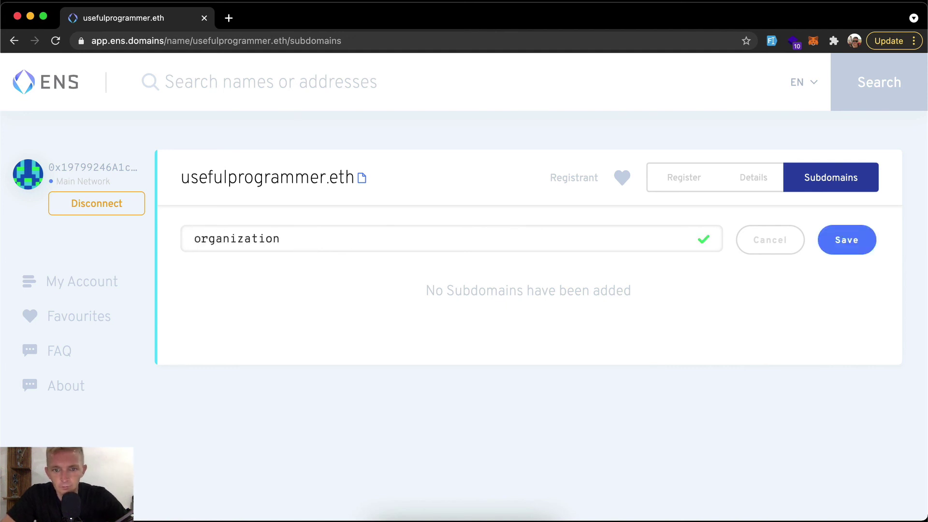
left_click(868, 243)
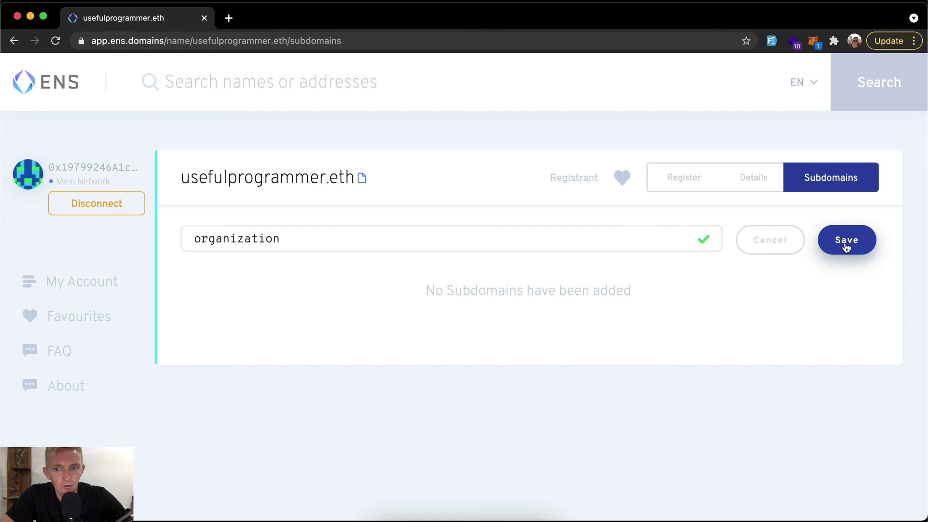
Reject the Set Subnode Record wallet request, then view the Register tab showing the name is already registered.
left_click(815, 43)
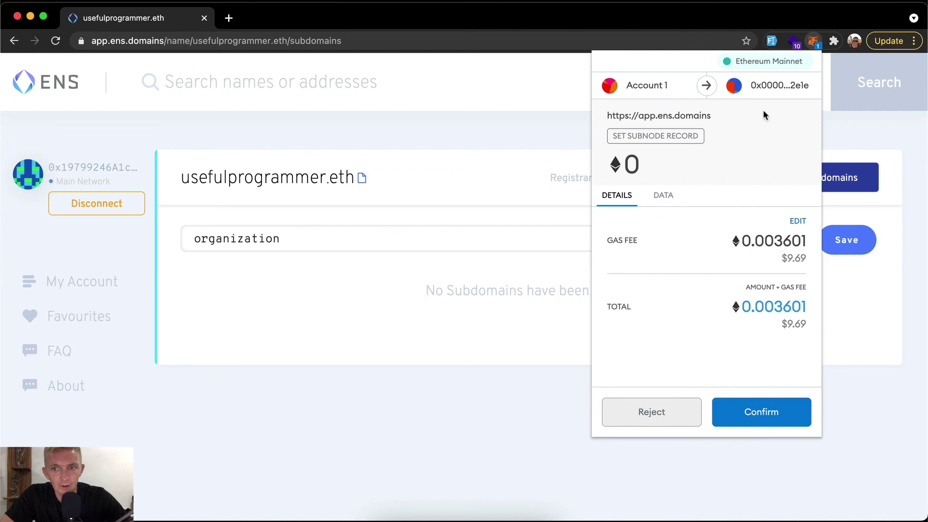
left_click(653, 405)
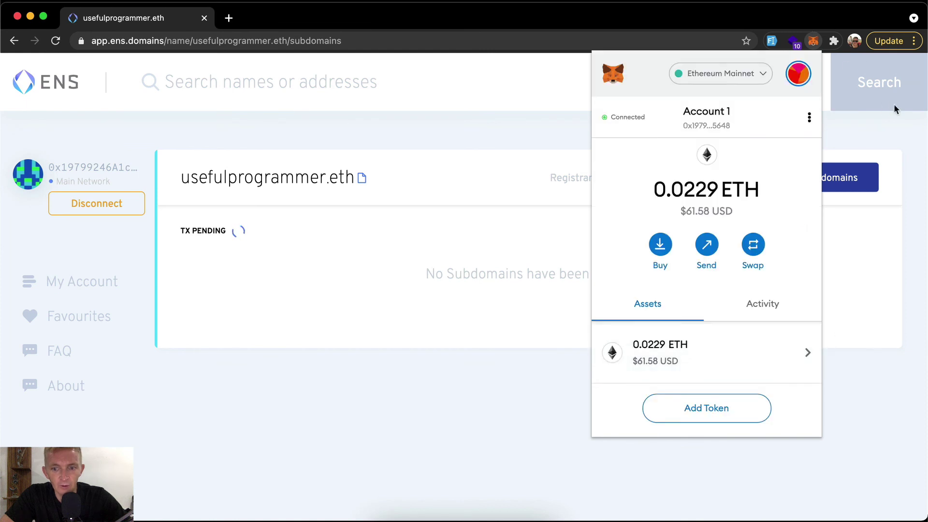
left_click(890, 270)
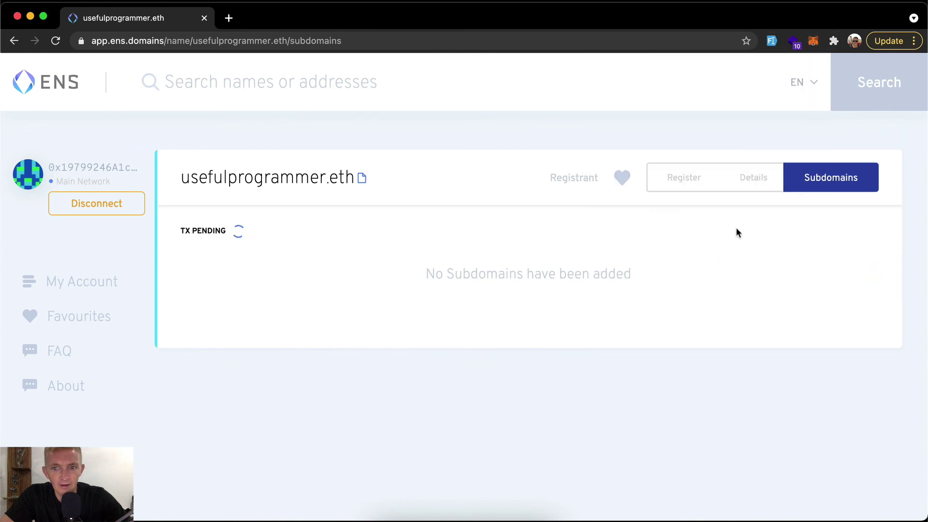
left_click(694, 178)
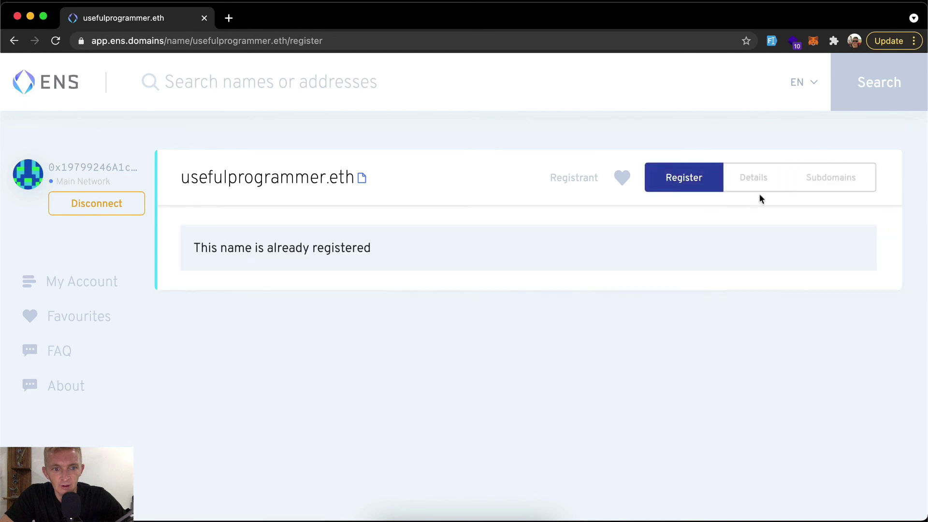
Review usefulprogrammer.eth's details and records, then snap its window to the right half.
left_click(751, 189)
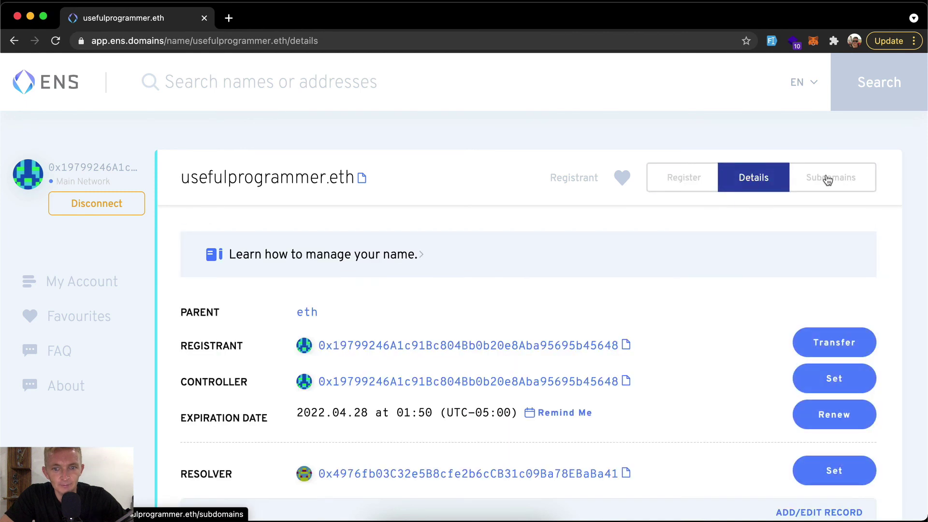
scroll(112, 245, "down", 10)
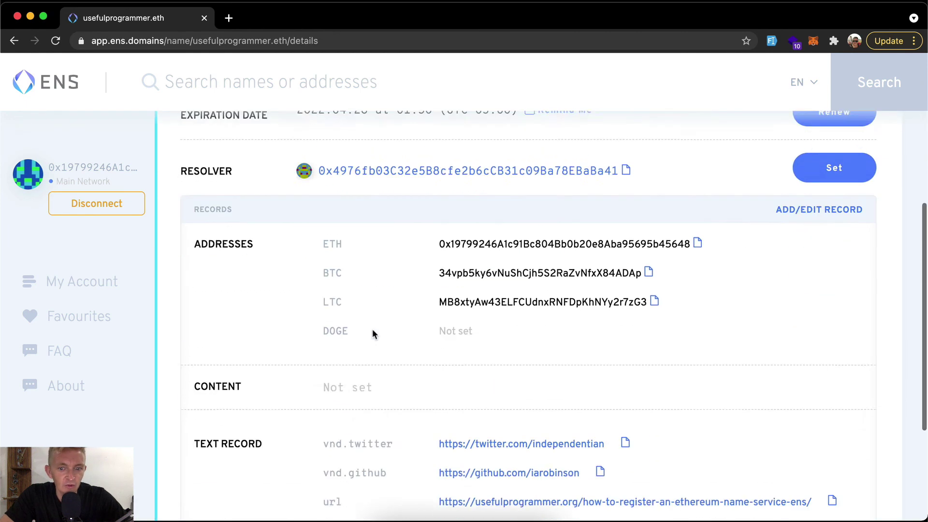
scroll(372, 330, "up", 10)
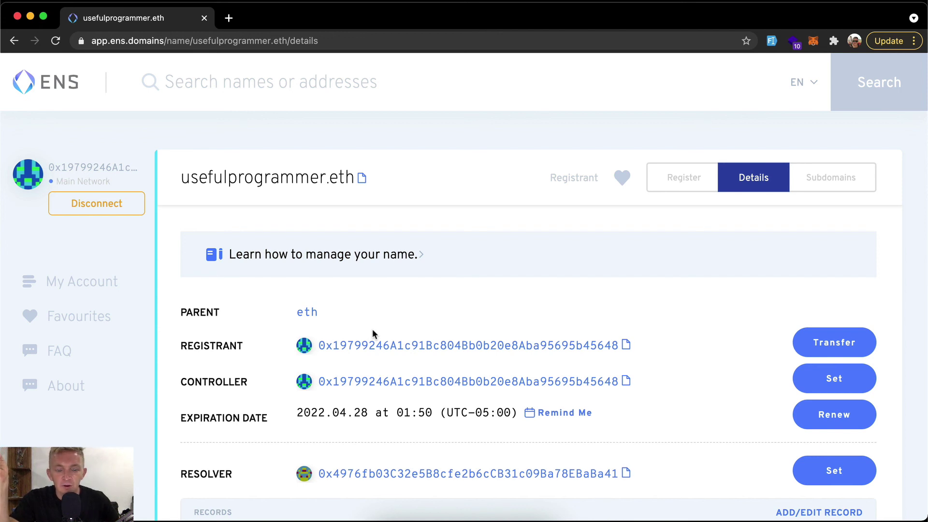
left_click_drag(358, 20, 927, 128)
Read through the 'Earn $250 for Learning ENS' article and form, then return to brantly.xyz's page.
left_click(136, 38)
left_click(133, 18)
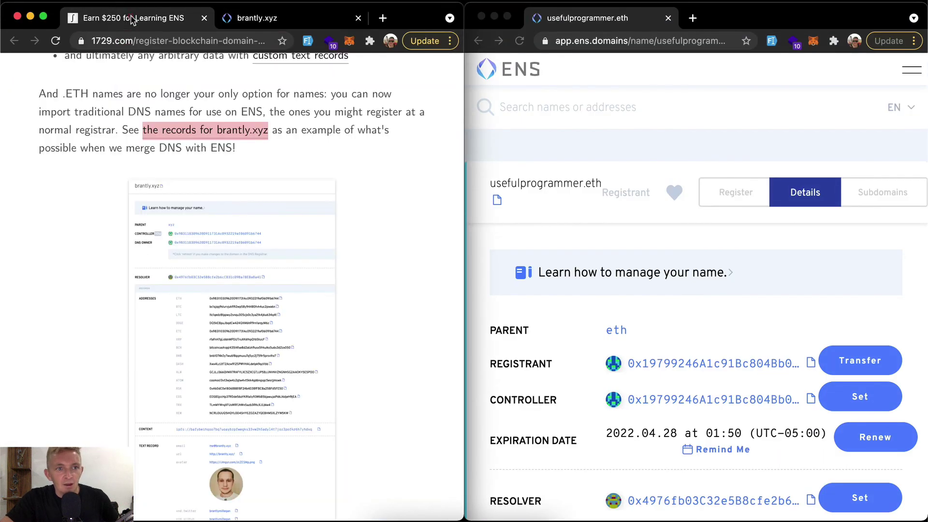
scroll(296, 189, "up", 10)
scroll(145, 145, "down", 1)
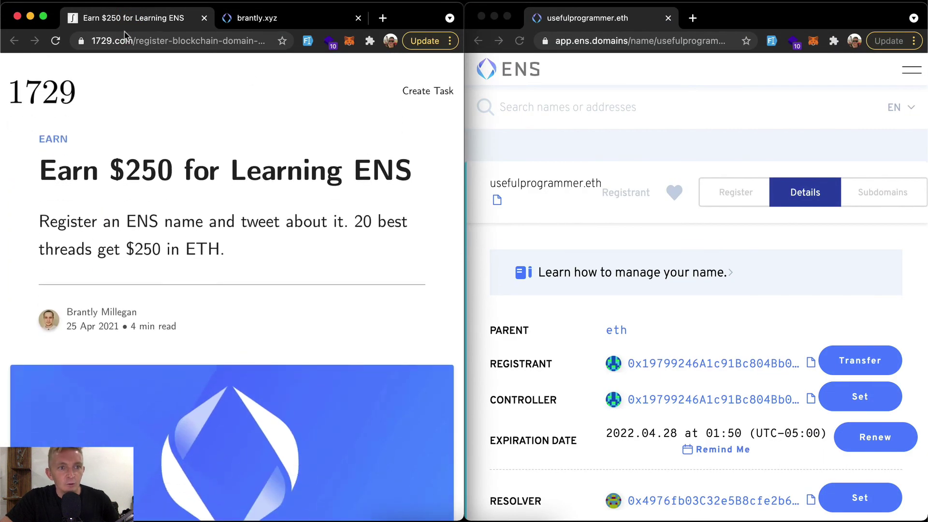
scroll(195, 176, "down", 15)
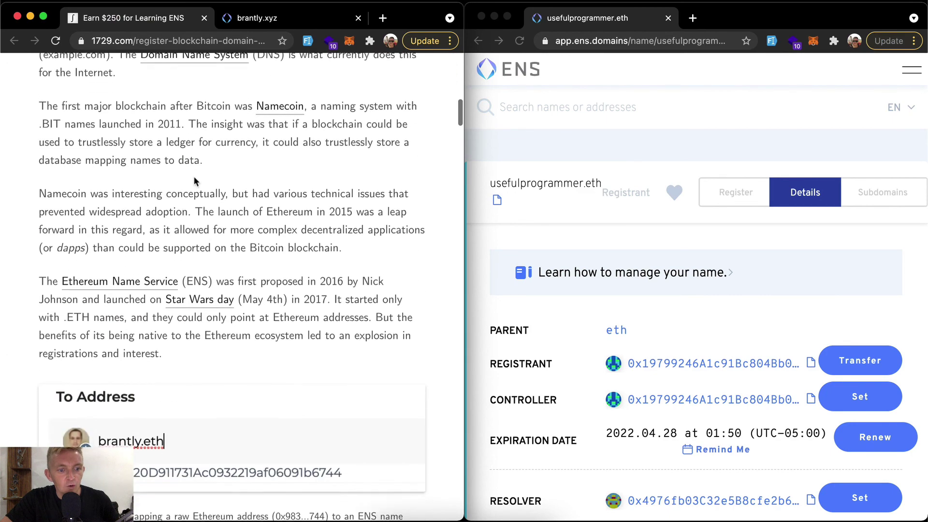
scroll(193, 177, "down", 15)
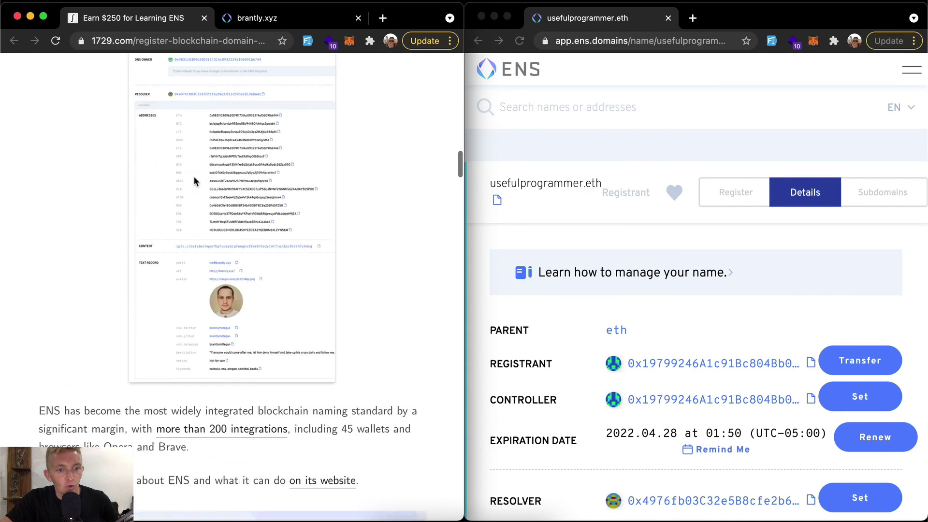
scroll(194, 178, "down", 3)
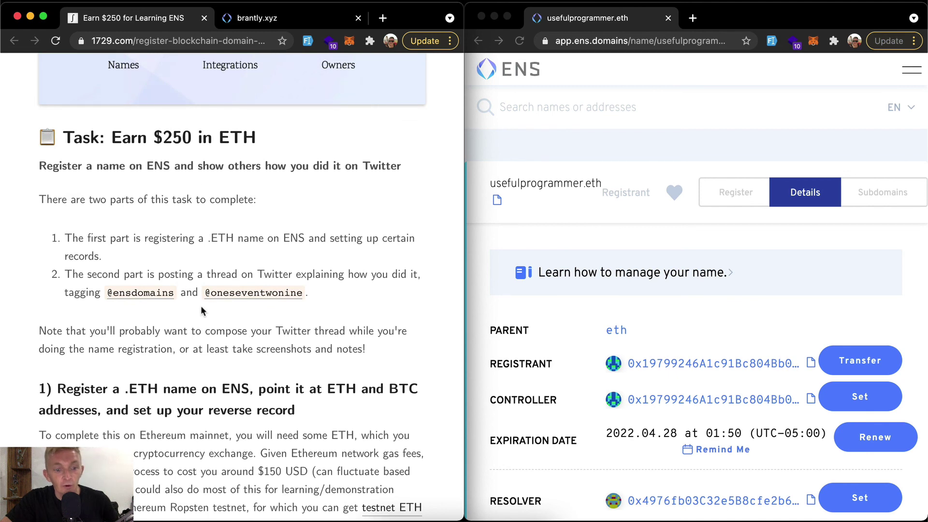
scroll(201, 308, "down", 5)
scroll(201, 307, "down", 15)
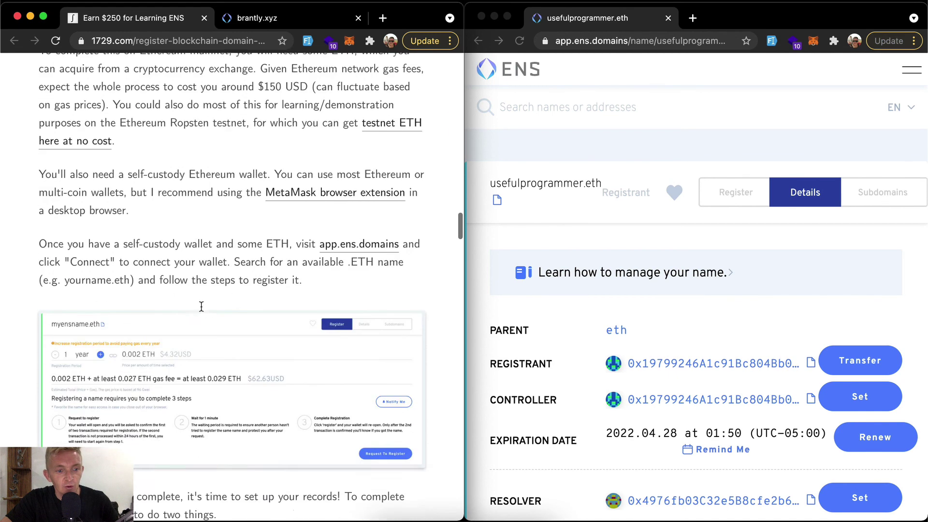
scroll(202, 310, "down", 2)
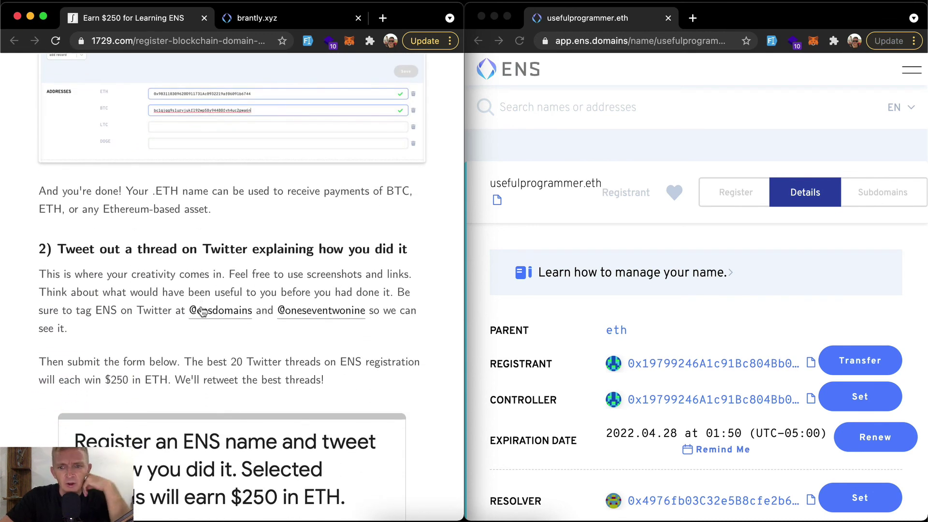
scroll(202, 312, "down", 3)
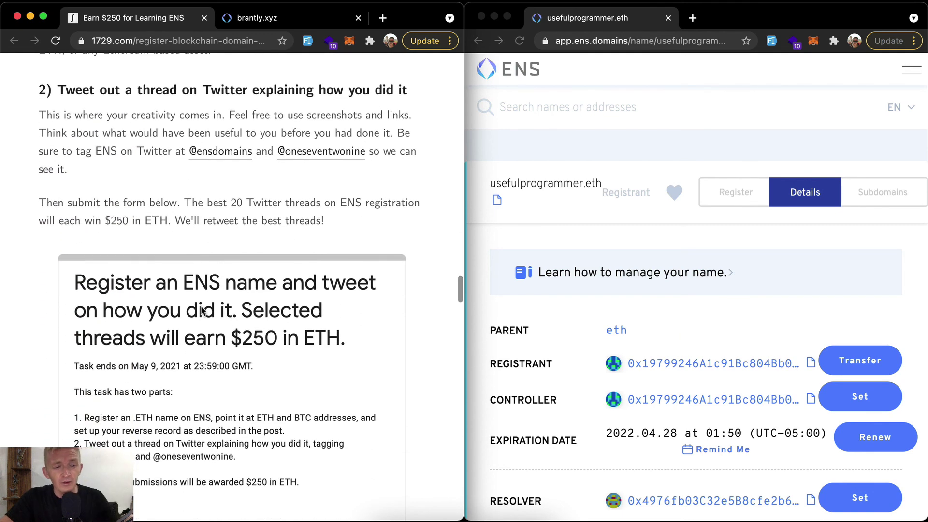
scroll(202, 311, "down", 4)
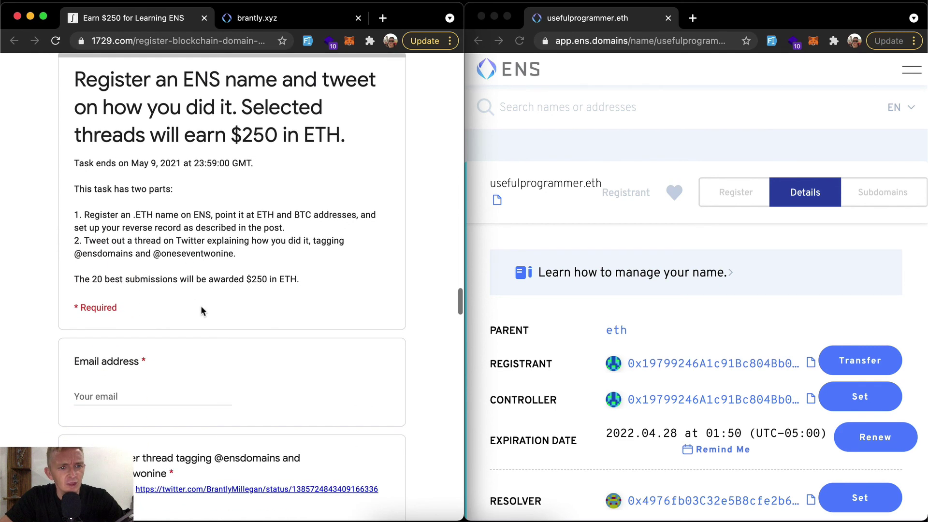
scroll(201, 311, "down", 1)
scroll(202, 310, "down", 6)
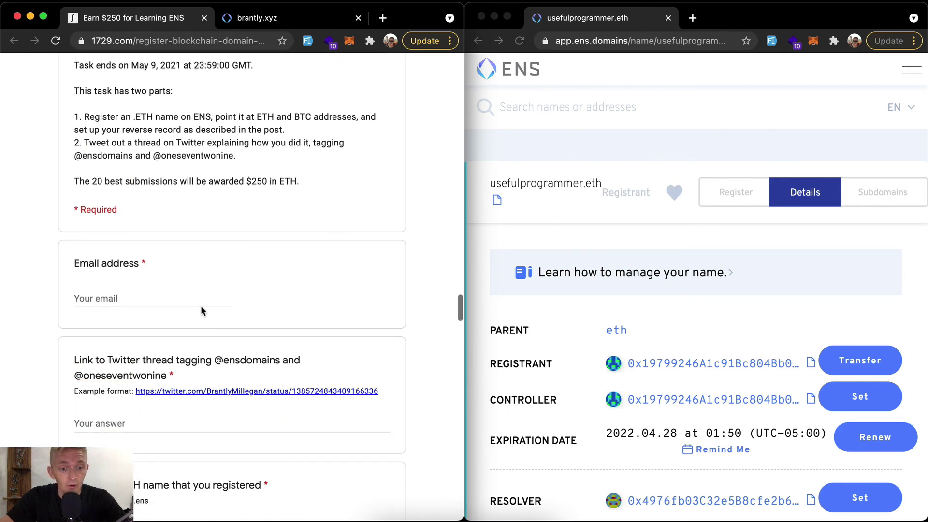
scroll(313, 233, "up", 10)
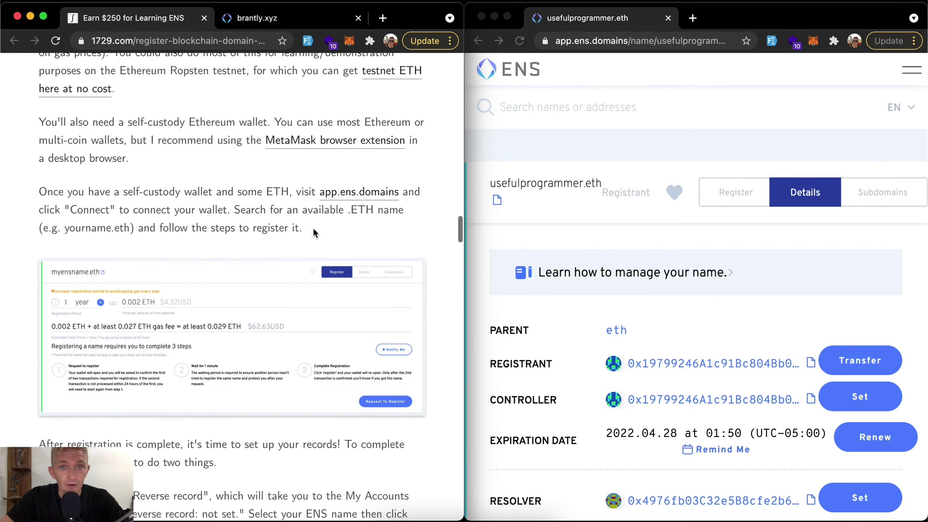
left_click(300, 19)
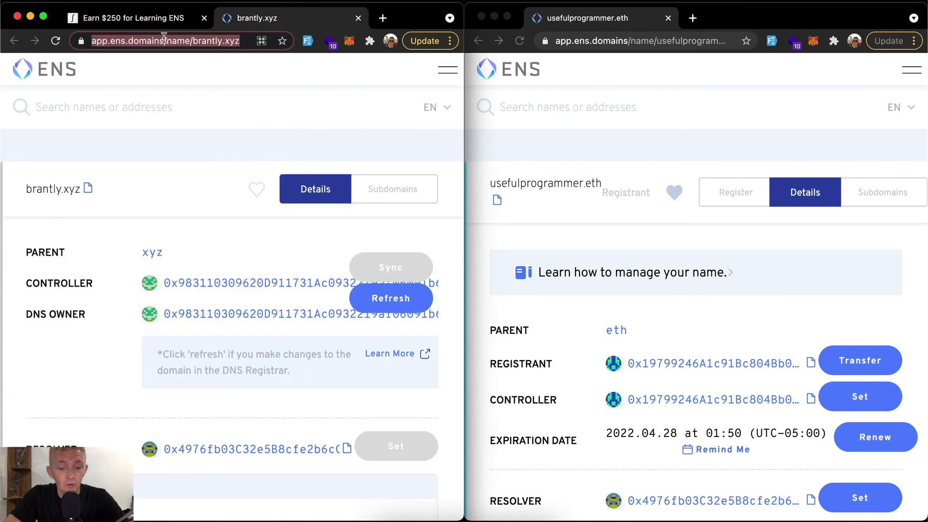
Load usefulprogrammer.org, maximise the window, and open the post 'How to Register an Ethereum Name Service (ENS)'.
type("usefulprogrammer.org/")
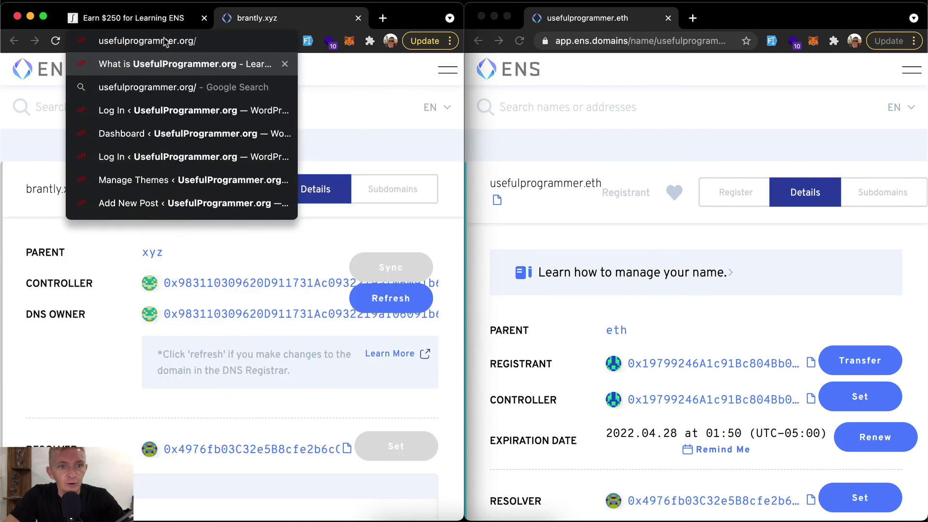
key("Return")
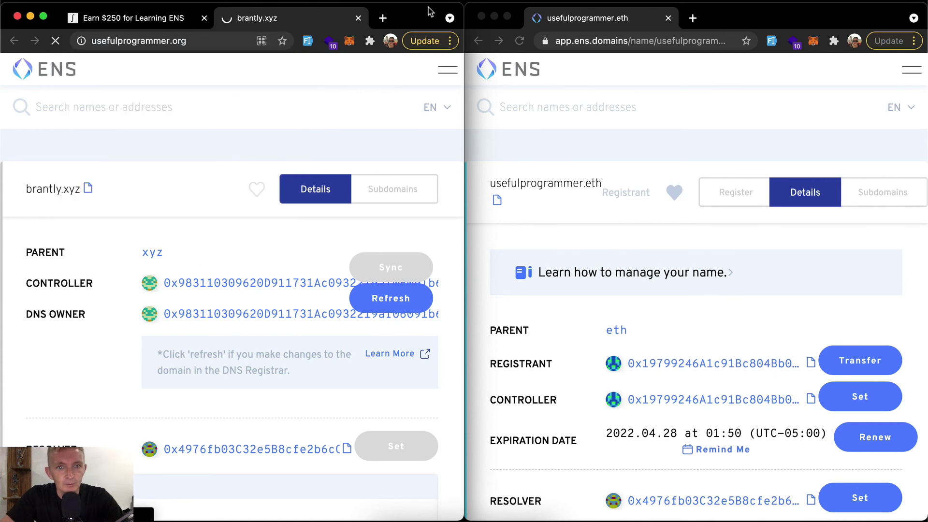
left_click_drag(424, 11, 469, 1)
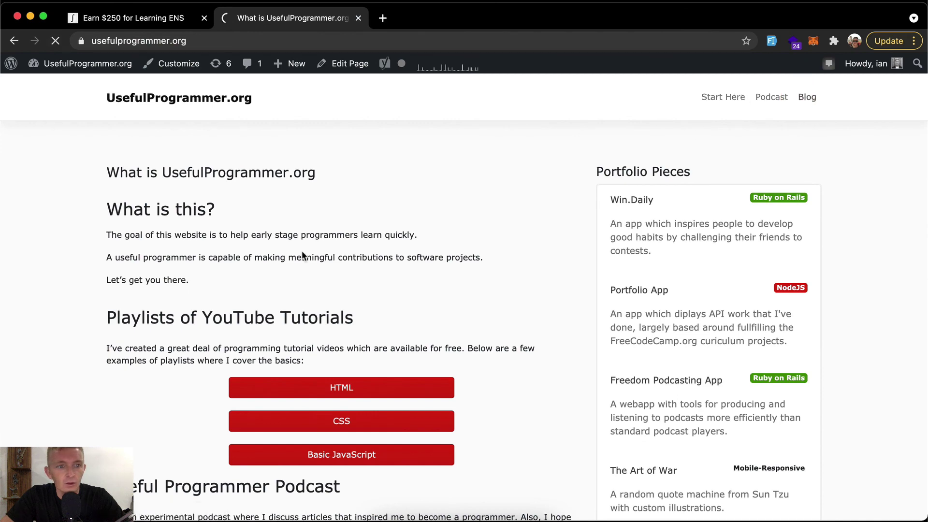
left_click(280, 169)
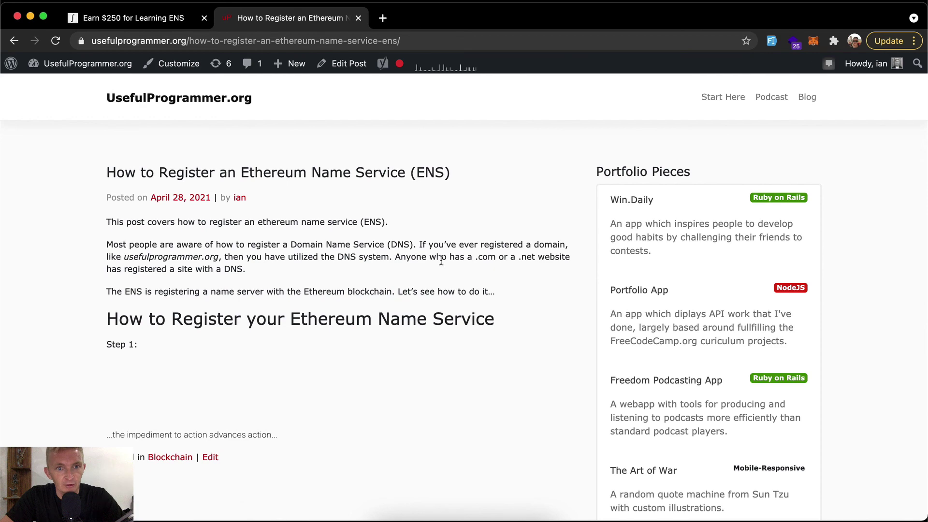
scroll(367, 218, "down", 3)
scroll(367, 219, "up", 3)
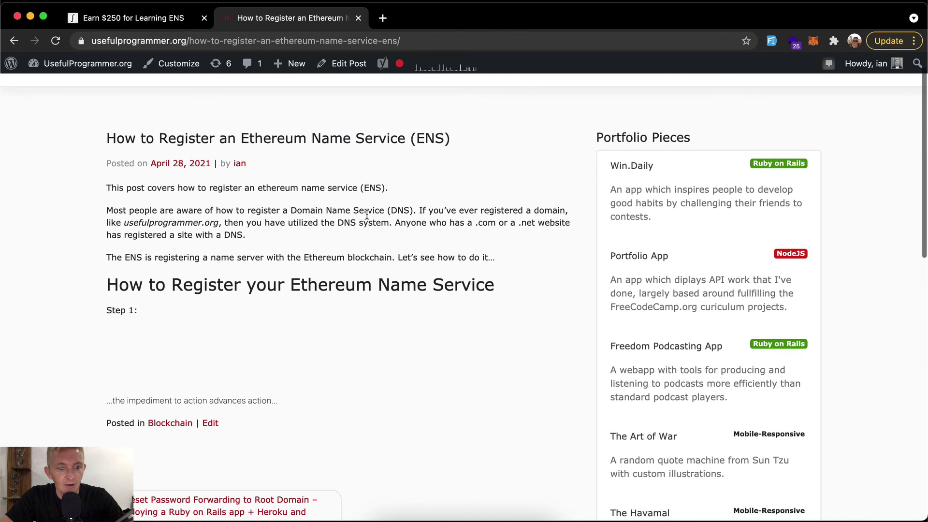